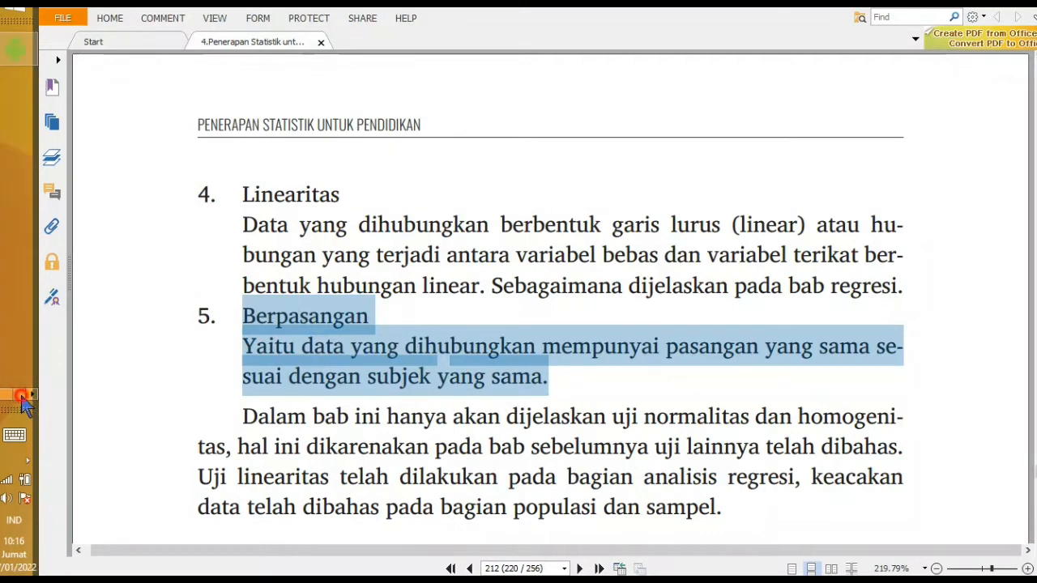
Step: Switch to the handwritten notes and go back to page 55, on the dependent comparison test
{"action": "left_click", "coordinate": [12, 61]}
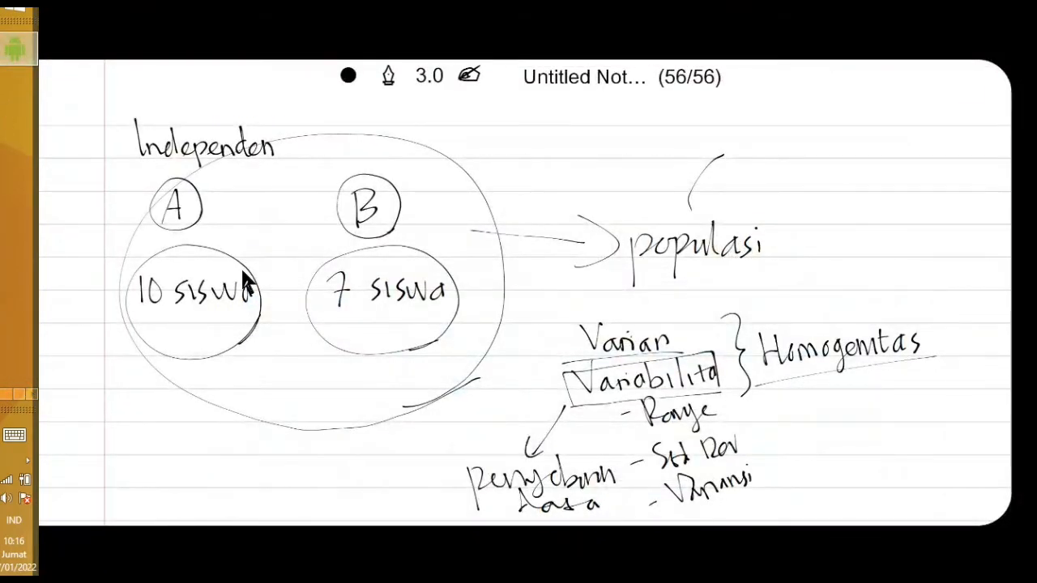
{"action": "key", "text": "Page_Up"}
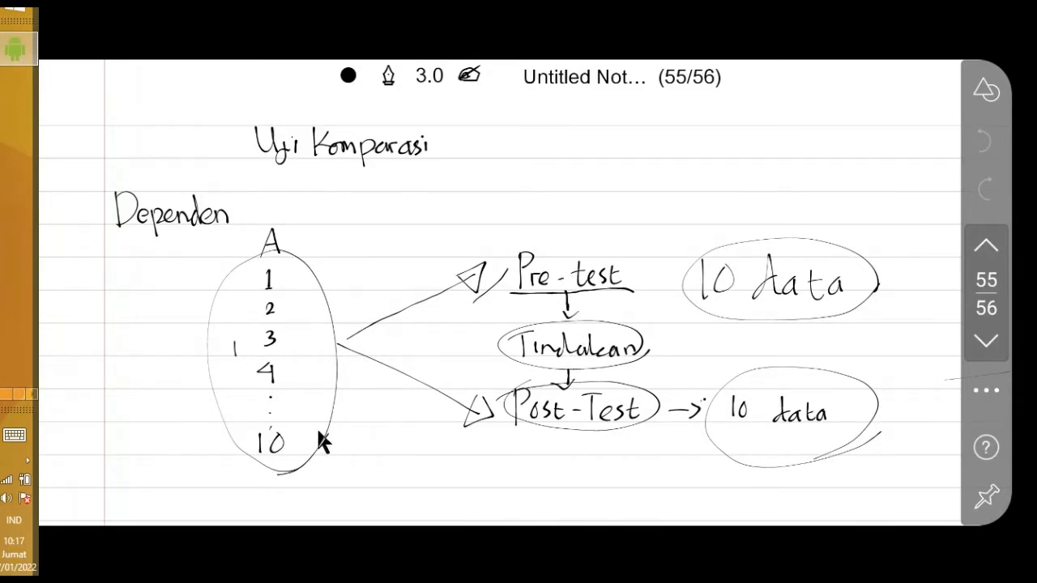
Step: Return to the statistics book PDF and highlight requirement 5, Berpasangan, together with its description on page 212
{"action": "left_click", "coordinate": [3, 395]}
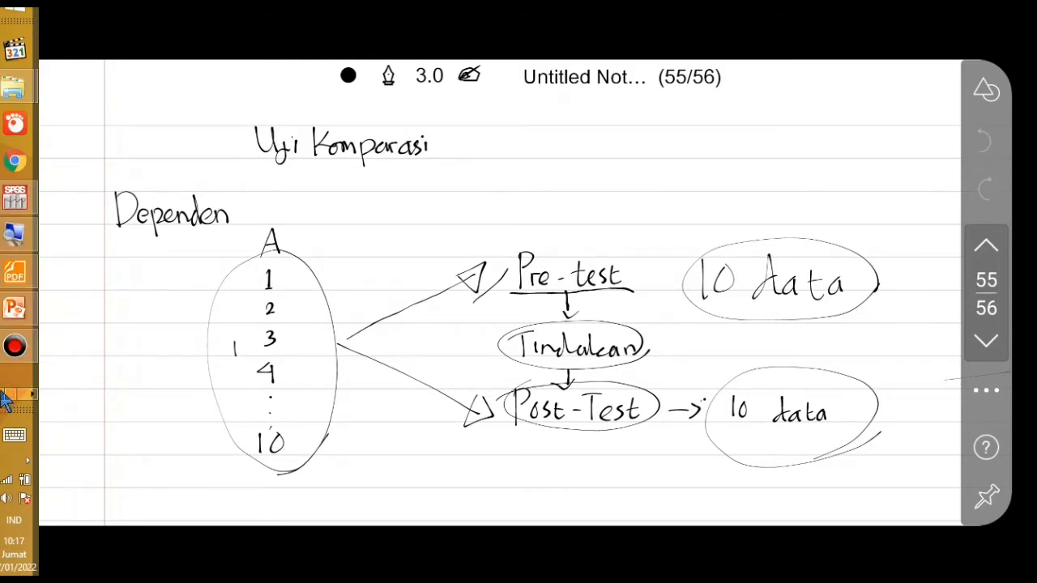
{"action": "left_click", "coordinate": [11, 280]}
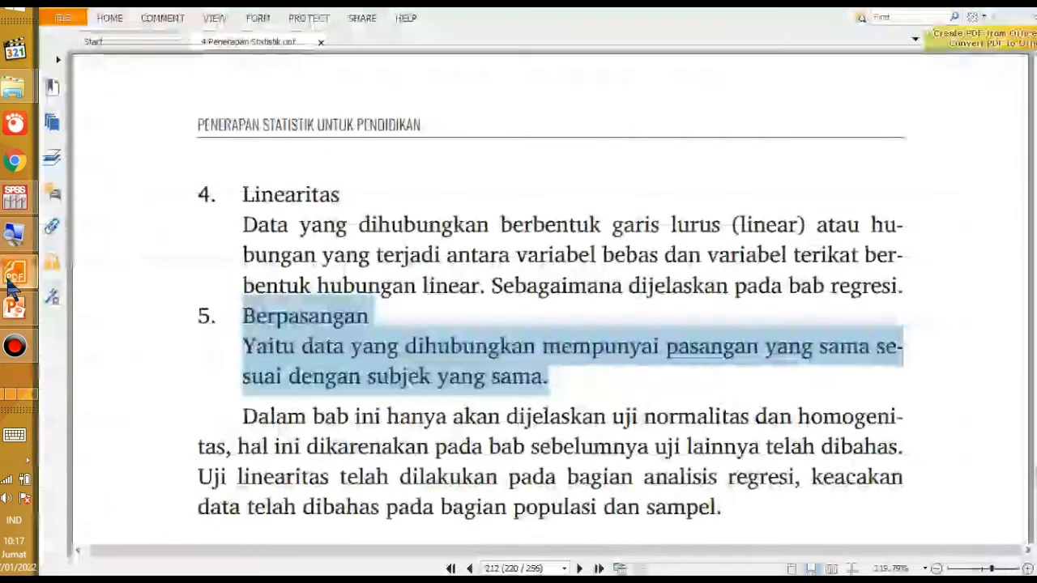
{"action": "left_click", "coordinate": [265, 328]}
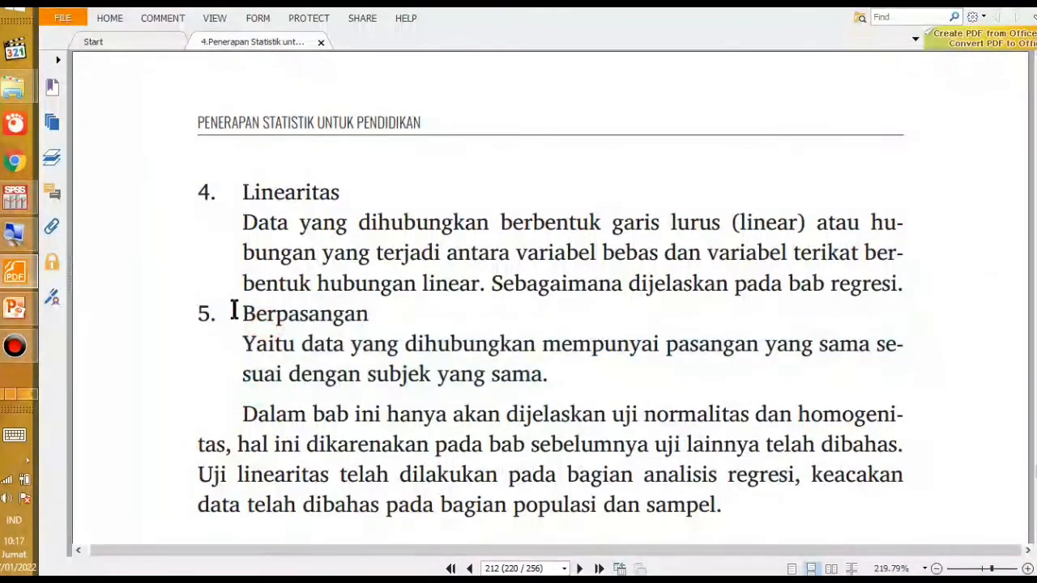
{"action": "left_click_drag", "start_coordinate": [267, 319], "coordinate": [571, 377]}
Step: On page 211, highlight the Normalitas and Homogenitas requirements with their descriptions
{"action": "scroll", "coordinate": [501, 381], "scroll_direction": "up", "scroll_amount": 10}
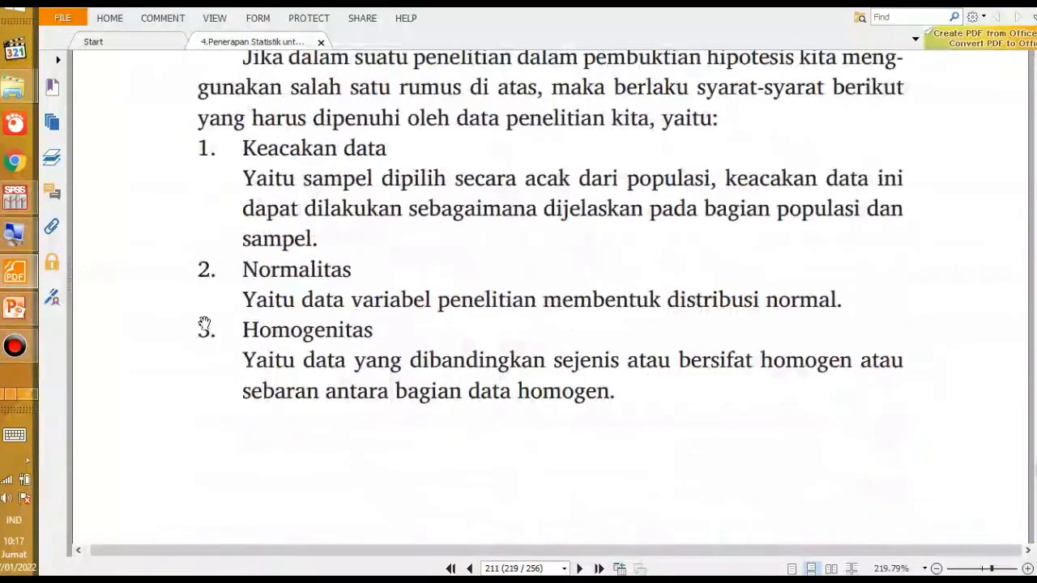
{"action": "left_click", "coordinate": [290, 275]}
{"action": "triple_click", "coordinate": [303, 371]}
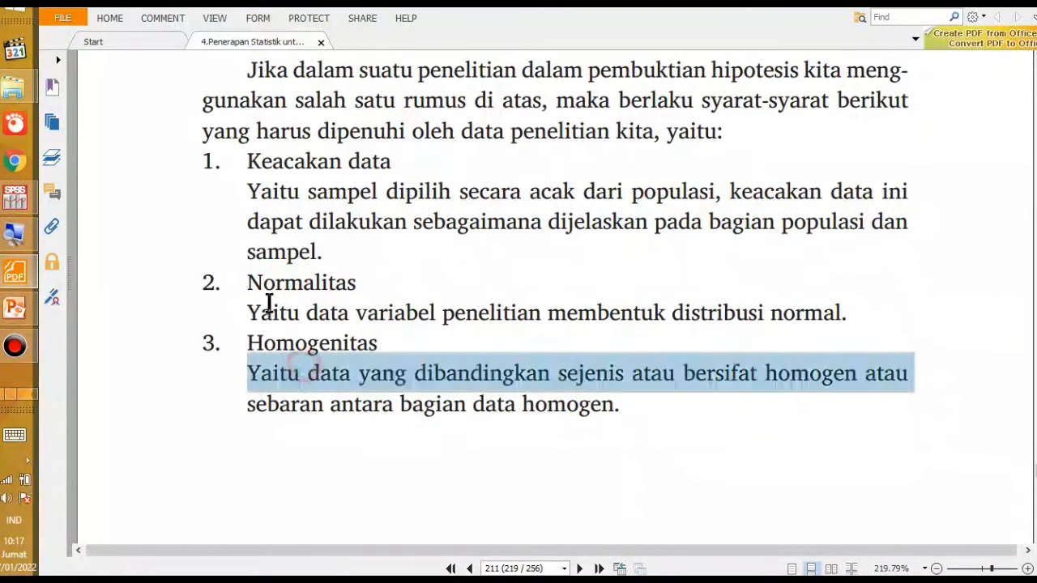
{"action": "left_click", "coordinate": [267, 291]}
{"action": "left_click_drag", "start_coordinate": [252, 286], "coordinate": [634, 416]}
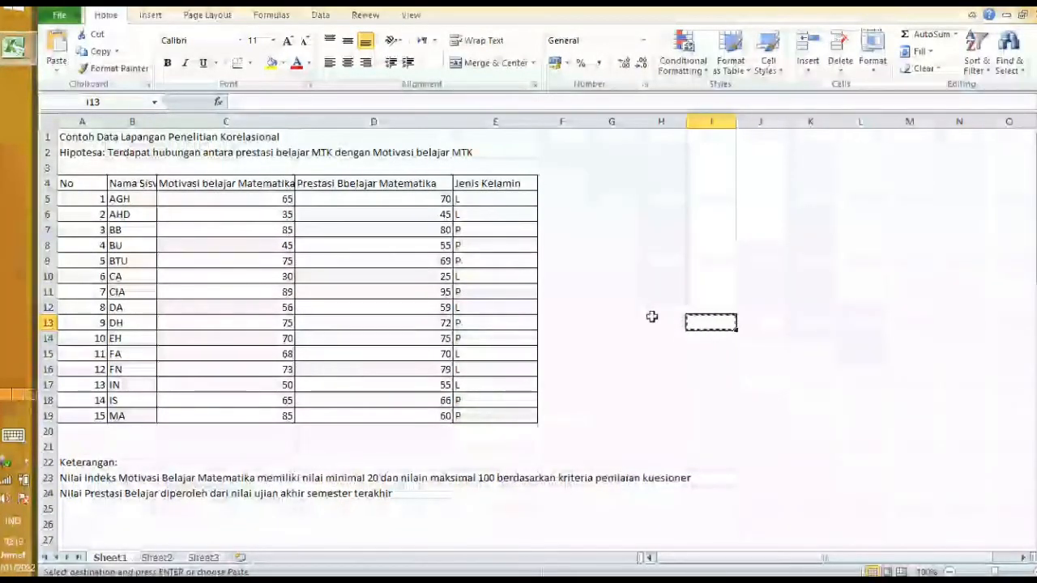
Step: In the Excel sheet of sample data, highlight the student names, the Motivasi belajar Matematika column and the Prestasi Bbelajar Matematika column
{"action": "left_click_drag", "start_coordinate": [108, 201], "coordinate": [127, 417]}
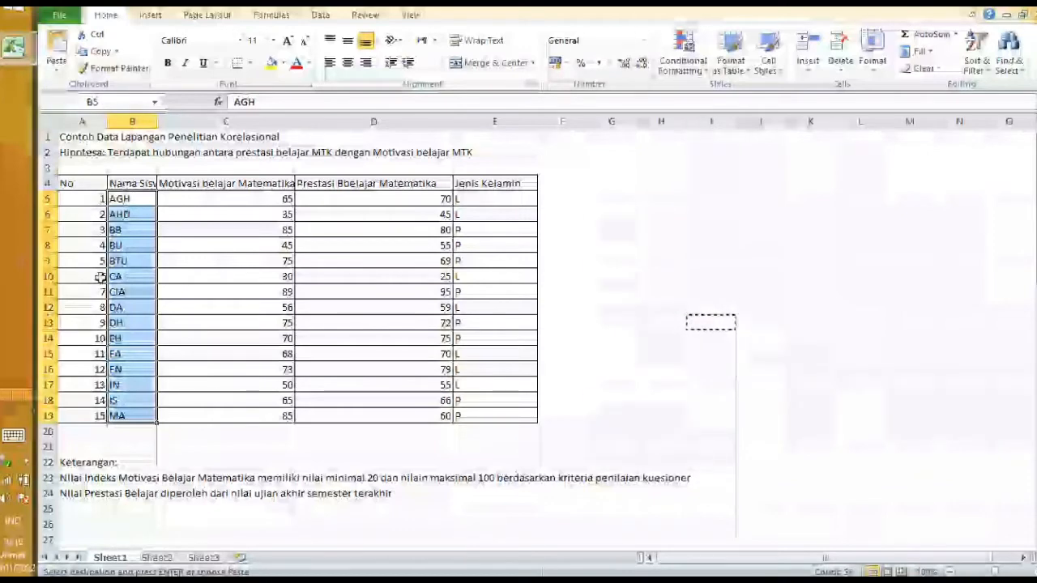
{"action": "left_click", "coordinate": [201, 236]}
{"action": "left_click_drag", "start_coordinate": [200, 181], "coordinate": [203, 414]}
{"action": "left_click_drag", "start_coordinate": [362, 176], "coordinate": [321, 409]}
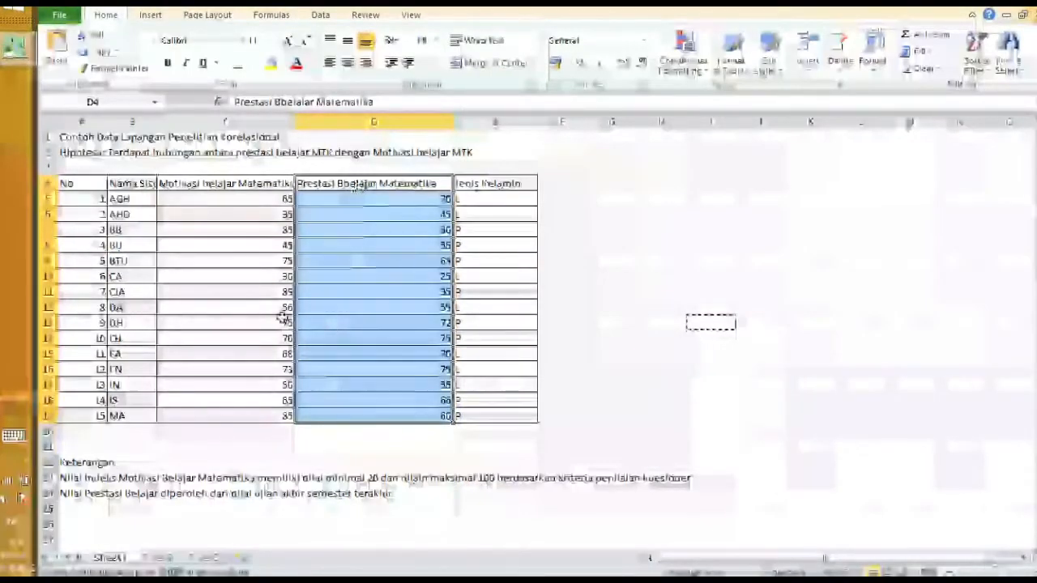
Step: Examine how each student's motivation score in column C is paired with an achievement score in column D
{"action": "left_click", "coordinate": [251, 261]}
{"action": "left_click_drag", "start_coordinate": [275, 183], "coordinate": [325, 400]}
{"action": "left_click", "coordinate": [239, 287]}
{"action": "left_click", "coordinate": [346, 308]}
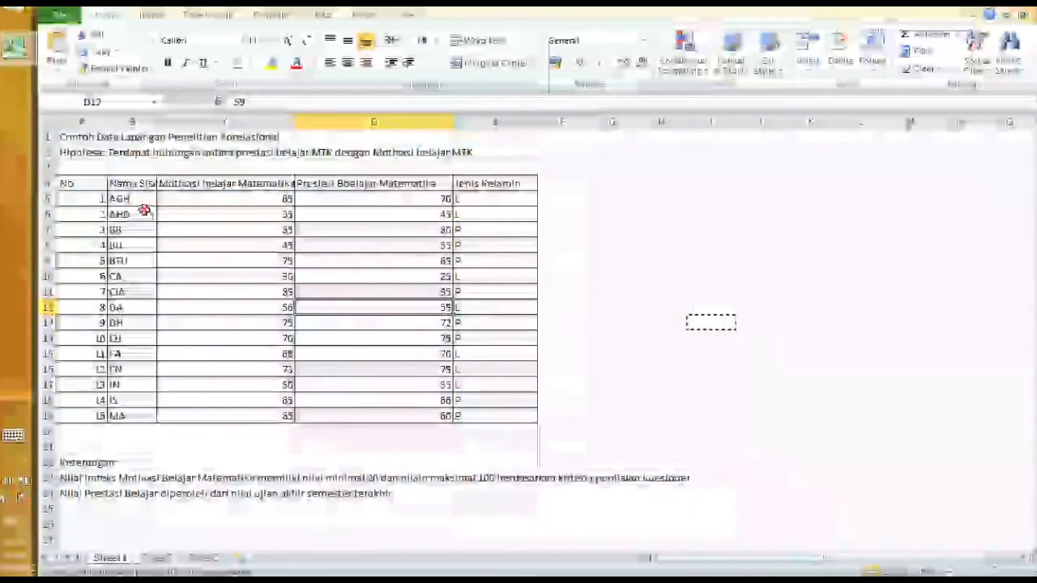
{"action": "left_click_drag", "start_coordinate": [143, 212], "coordinate": [115, 379]}
{"action": "left_click_drag", "start_coordinate": [241, 212], "coordinate": [227, 400]}
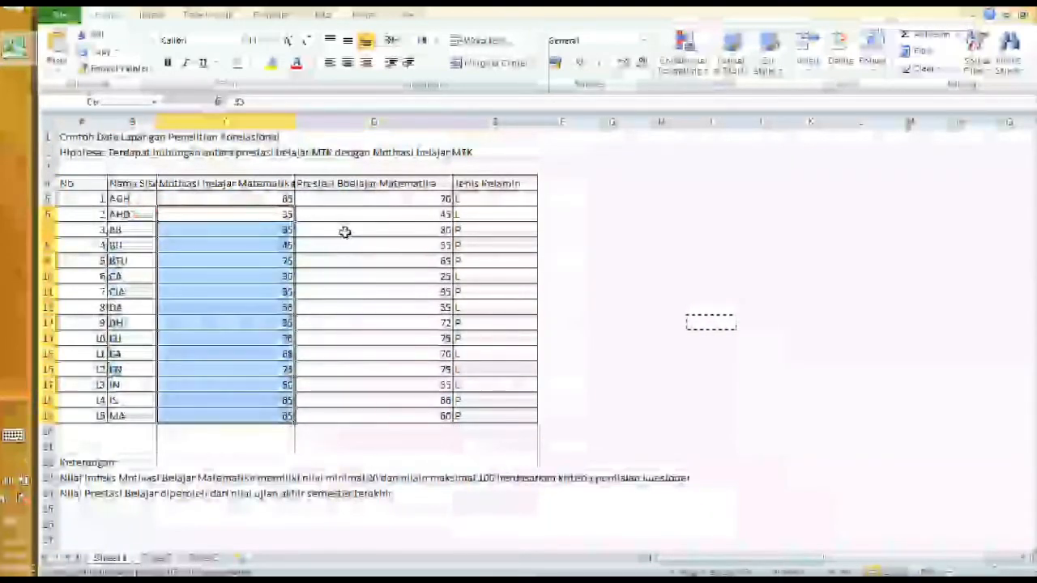
{"action": "left_click_drag", "start_coordinate": [343, 245], "coordinate": [332, 400]}
{"action": "left_click", "coordinate": [232, 285]}
{"action": "left_click", "coordinate": [343, 288]}
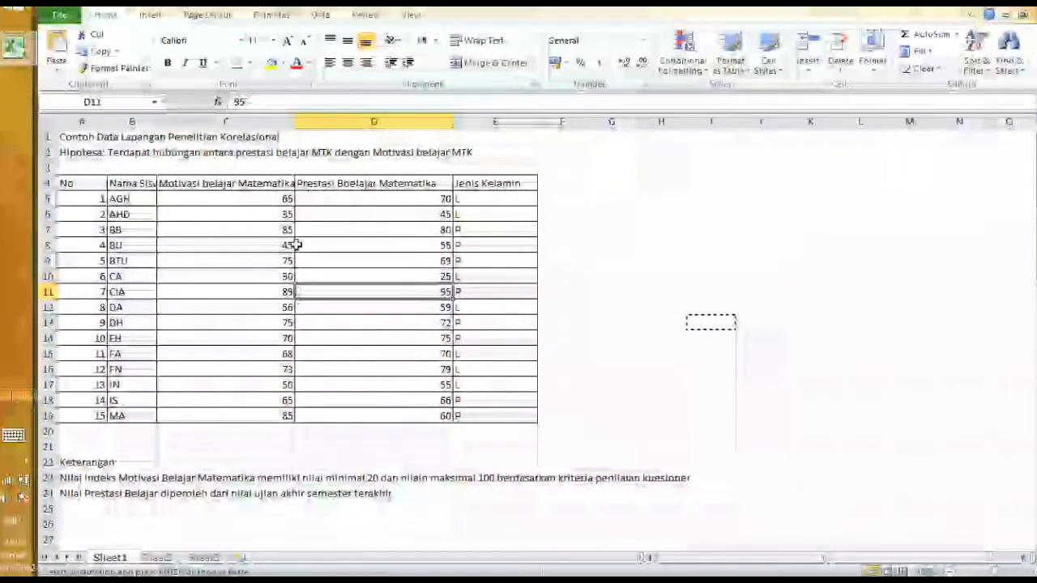
Step: Examine the Jenis Kelamin column, E4:E19, and how its L and P entries group the students
{"action": "left_click", "coordinate": [494, 276]}
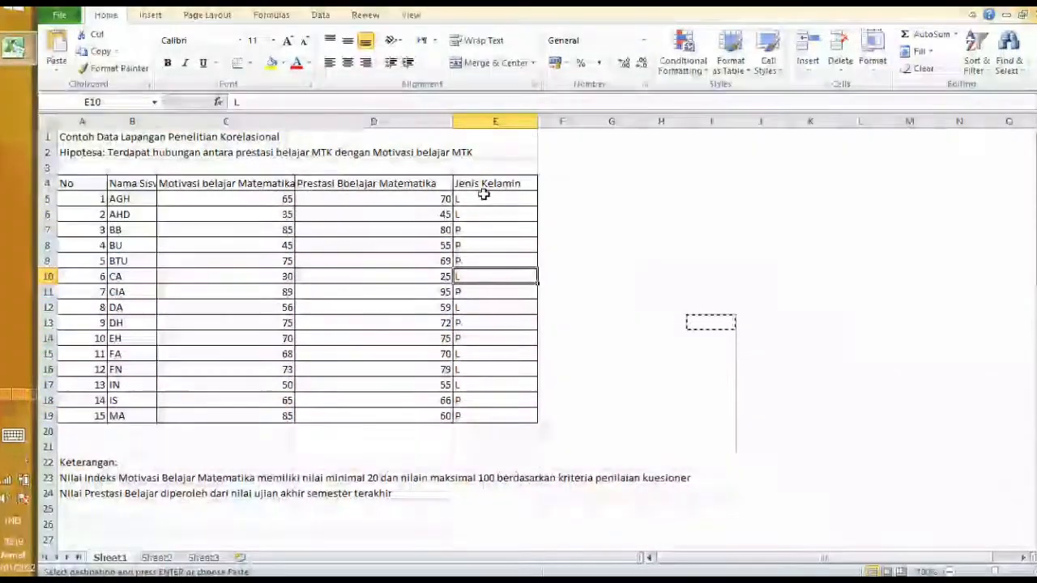
{"action": "left_click_drag", "start_coordinate": [490, 184], "coordinate": [463, 416]}
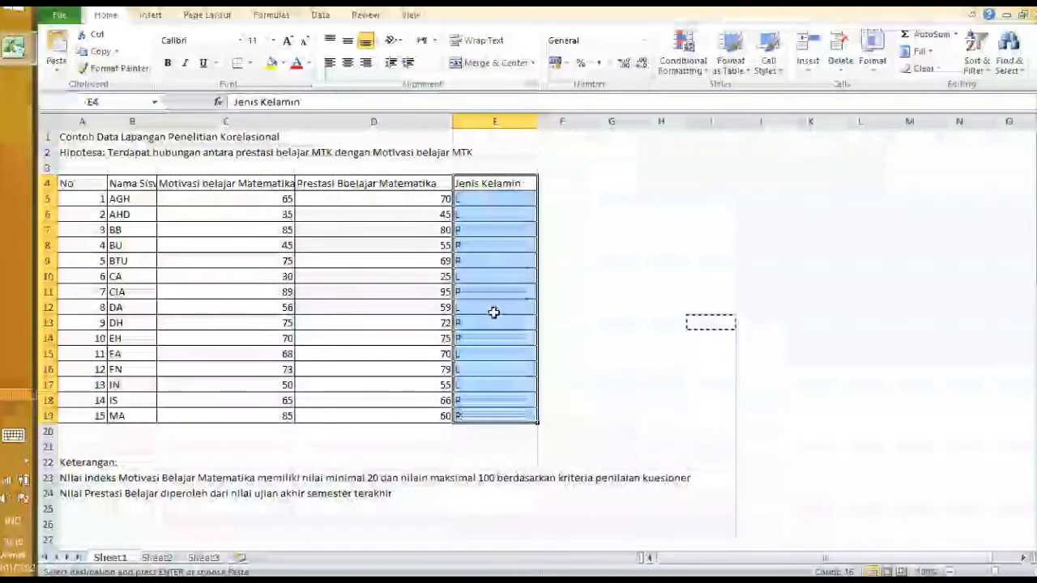
{"action": "left_click", "coordinate": [481, 216]}
{"action": "left_click", "coordinate": [481, 195]}
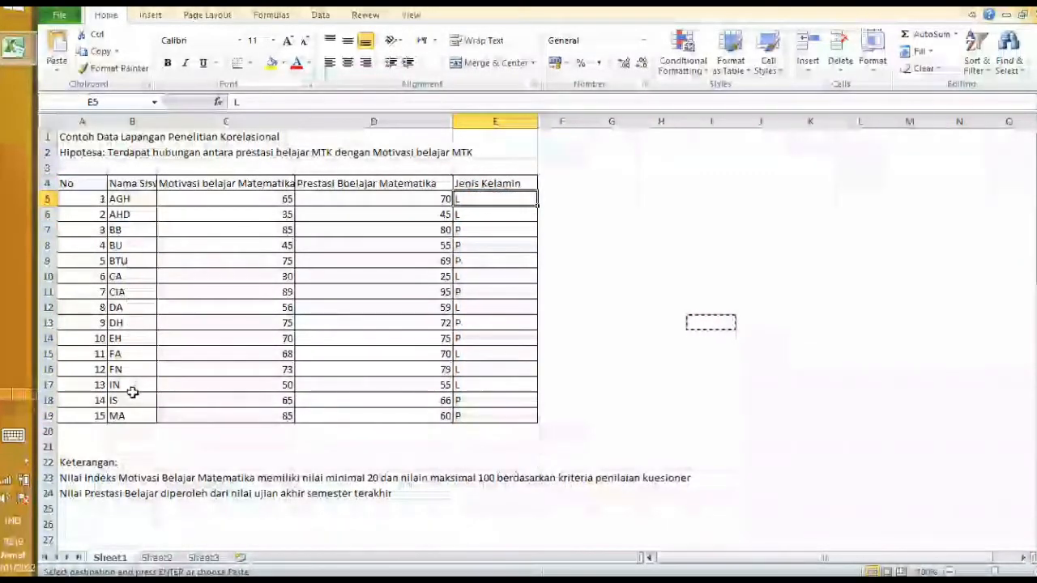
{"action": "left_click", "coordinate": [469, 354]}
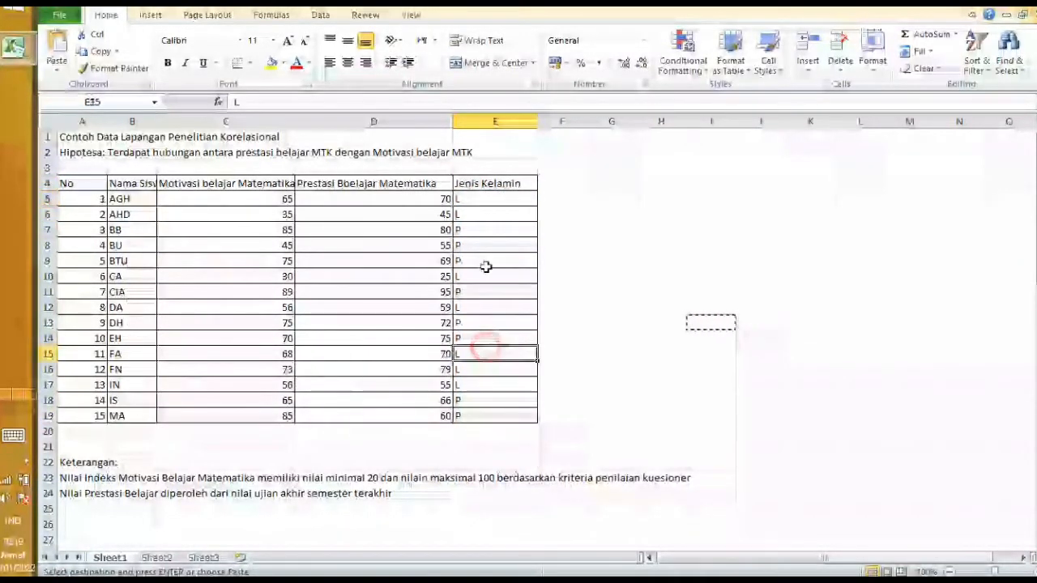
{"action": "left_click", "coordinate": [492, 183]}
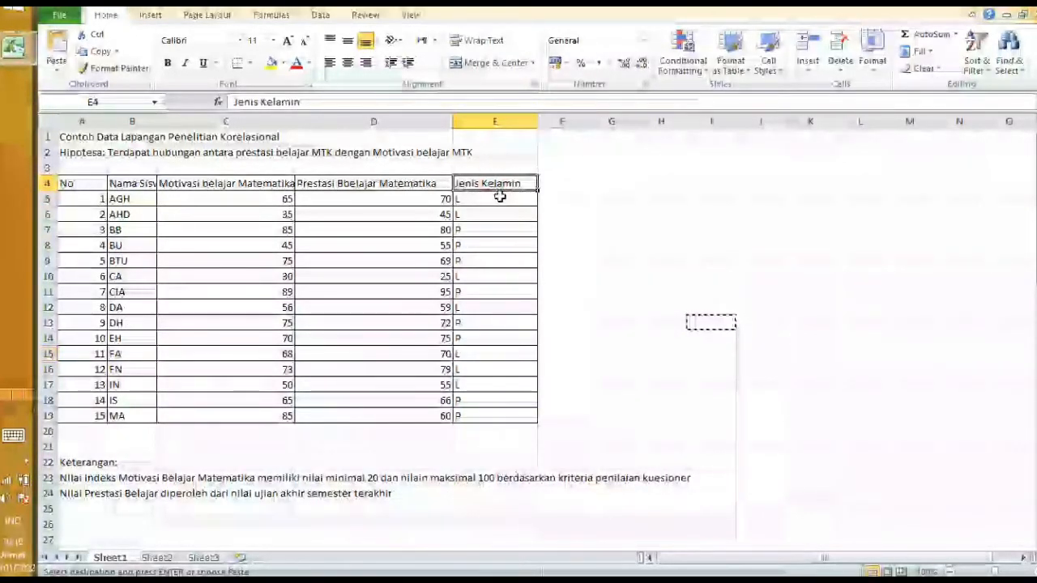
{"action": "left_click", "coordinate": [491, 246]}
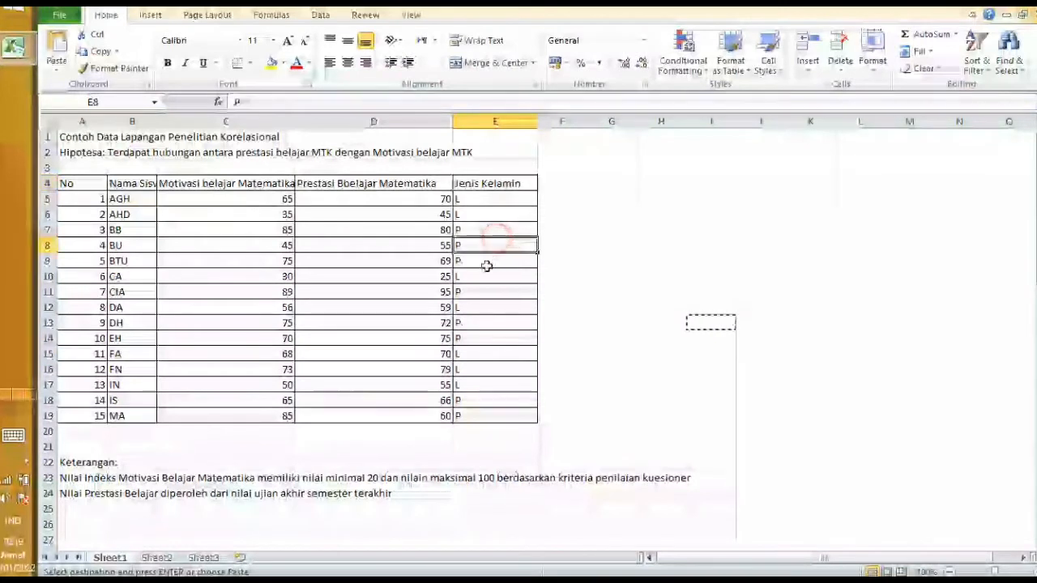
{"action": "left_click", "coordinate": [482, 322]}
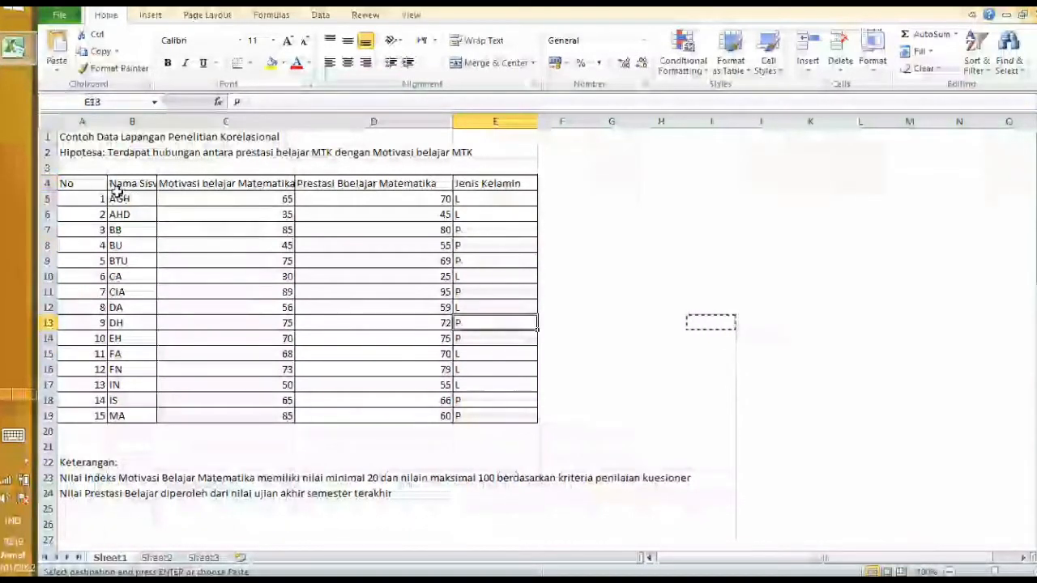
Step: Highlight the student list in A5:B19, and compare the motivation scores in column C with the Jenis Kelamin column
{"action": "left_click_drag", "start_coordinate": [116, 189], "coordinate": [101, 409]}
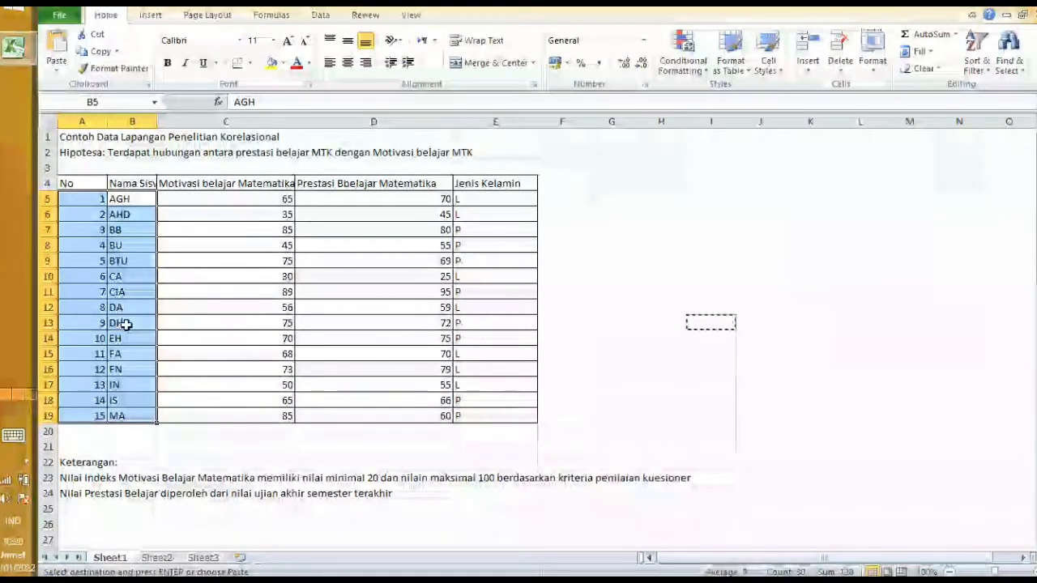
{"action": "left_click", "coordinate": [267, 260]}
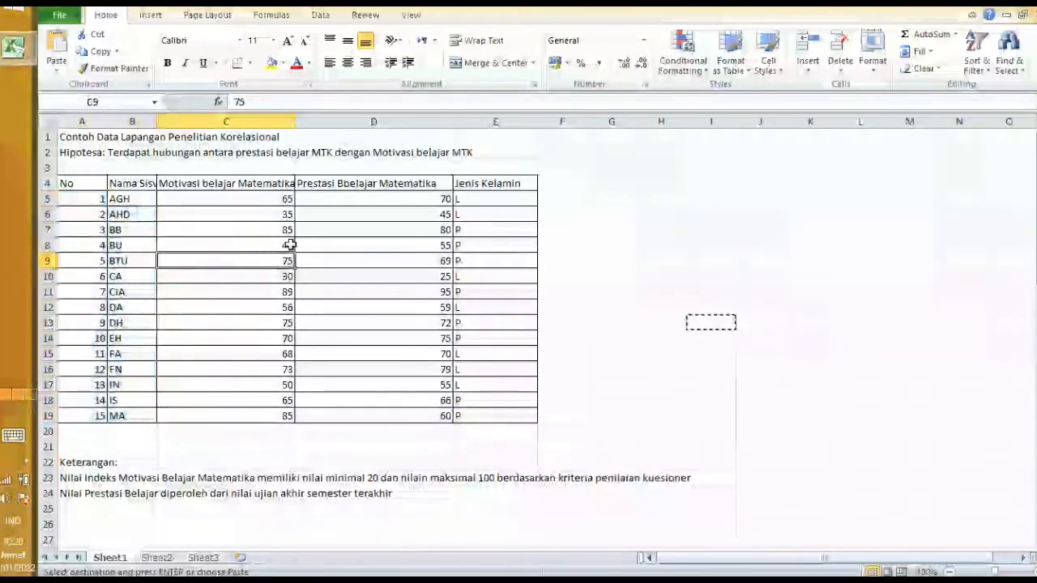
{"action": "left_click", "coordinate": [341, 256]}
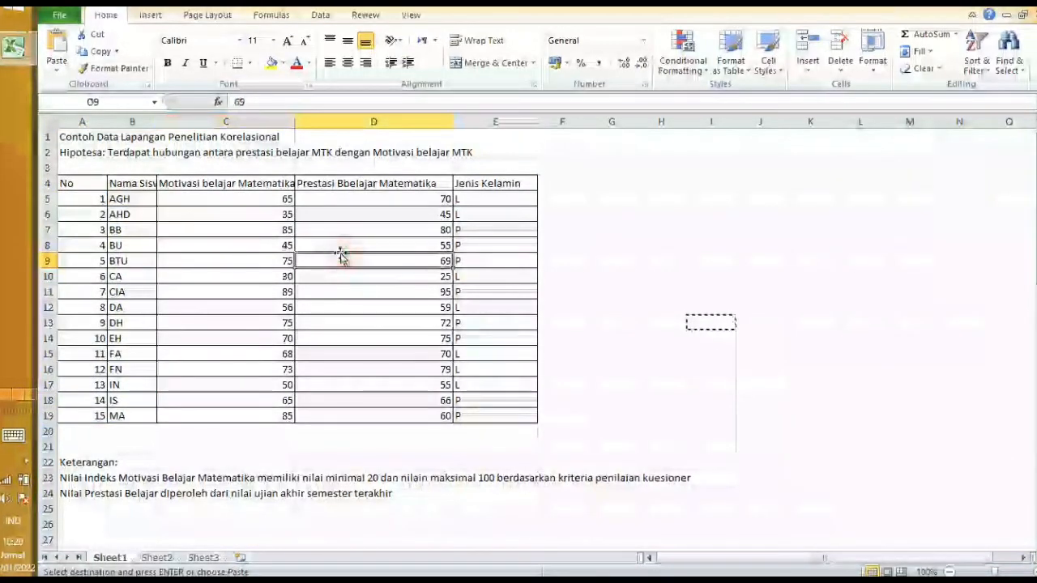
{"action": "left_click", "coordinate": [227, 256]}
{"action": "left_click_drag", "start_coordinate": [241, 187], "coordinate": [212, 416]}
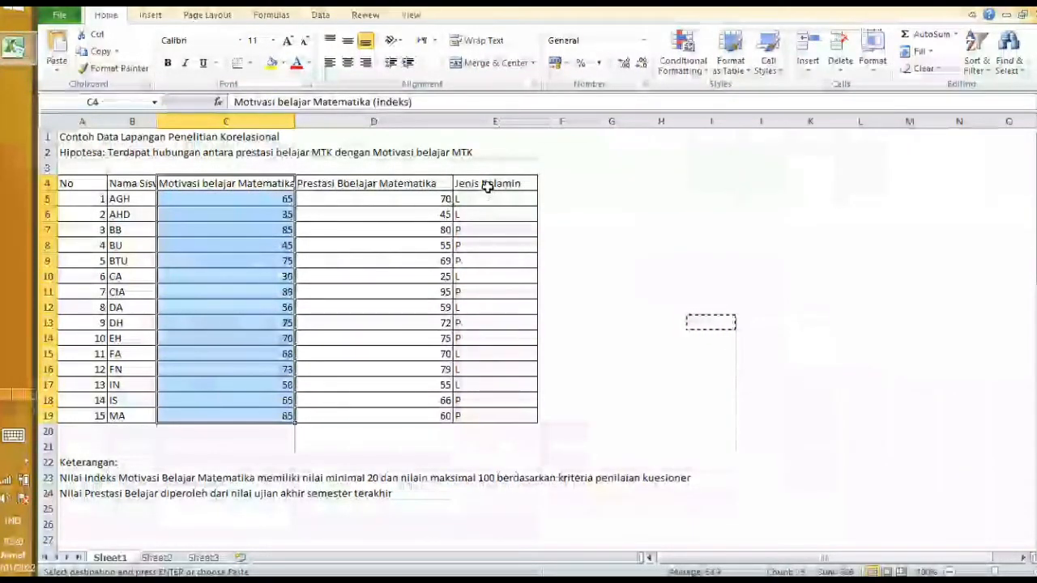
{"action": "left_click_drag", "start_coordinate": [490, 185], "coordinate": [488, 413]}
Step: Clear the Prestasi Bbelajar Matematika header and scores from cells D4:D19
{"action": "left_click", "coordinate": [395, 344]}
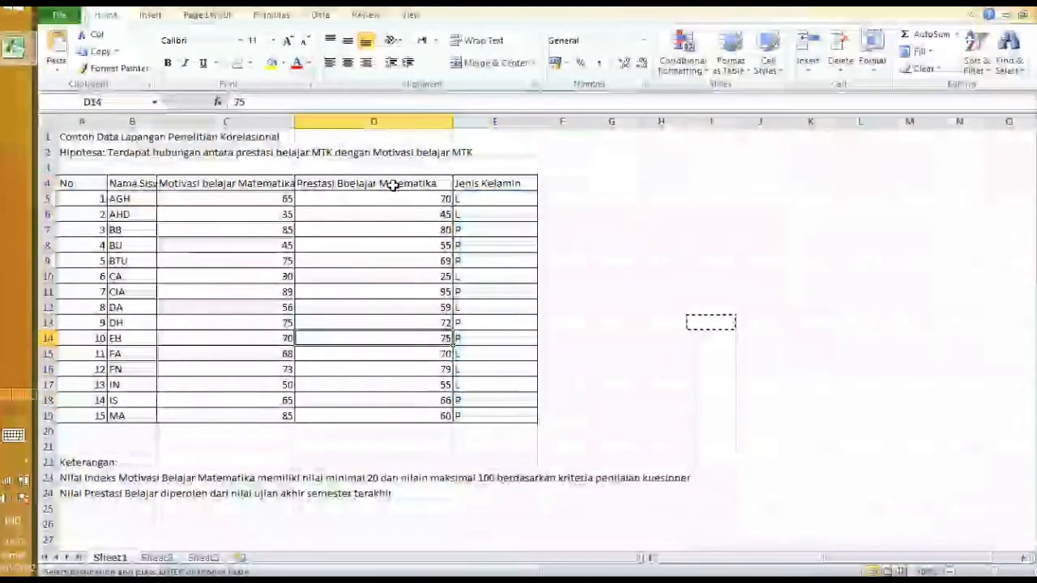
{"action": "left_click_drag", "start_coordinate": [394, 183], "coordinate": [365, 420]}
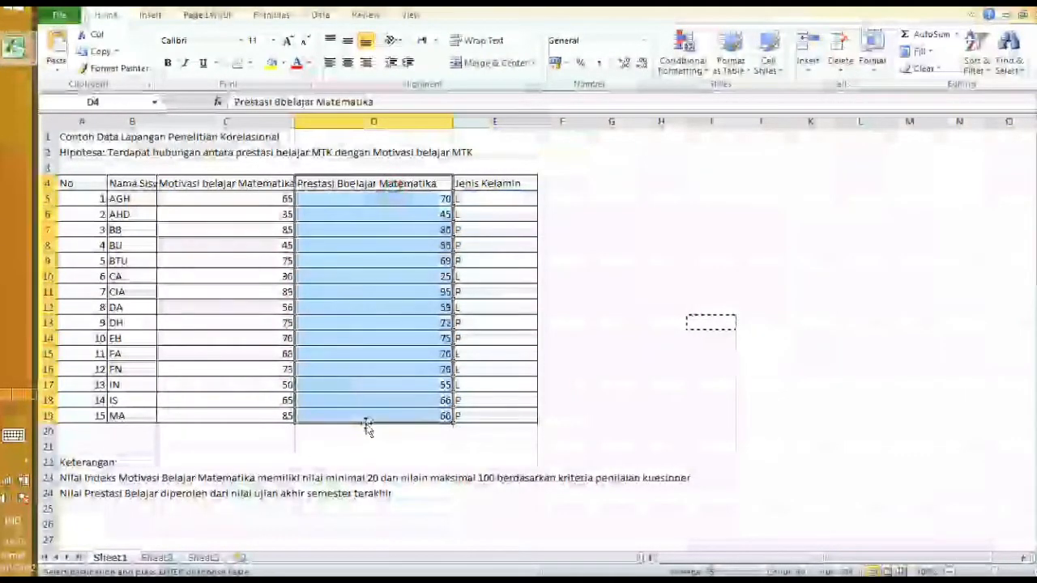
{"action": "key", "text": "ctrl+z"}
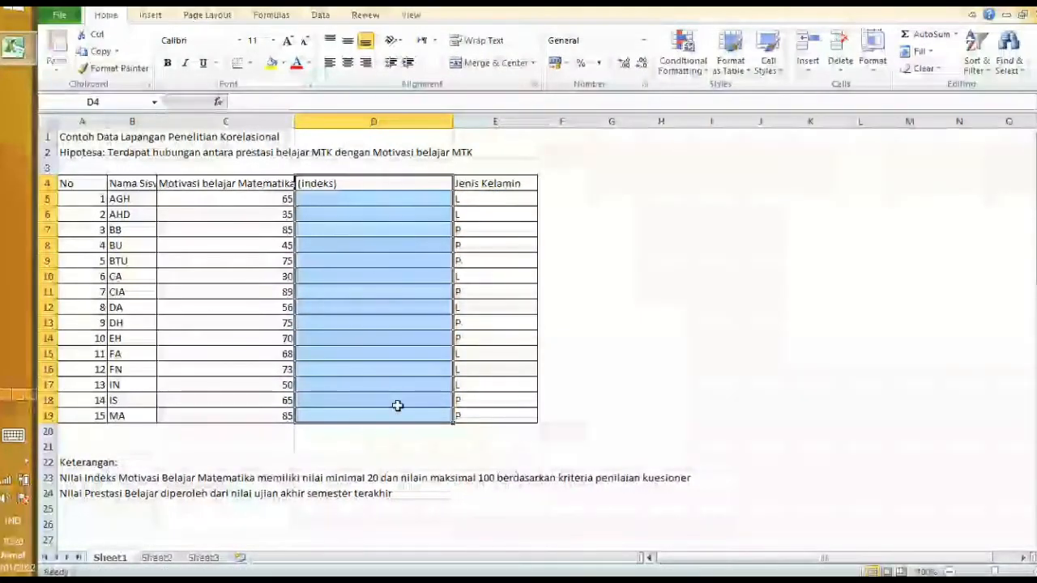
{"action": "left_click", "coordinate": [521, 366]}
{"action": "left_click", "coordinate": [336, 185]}
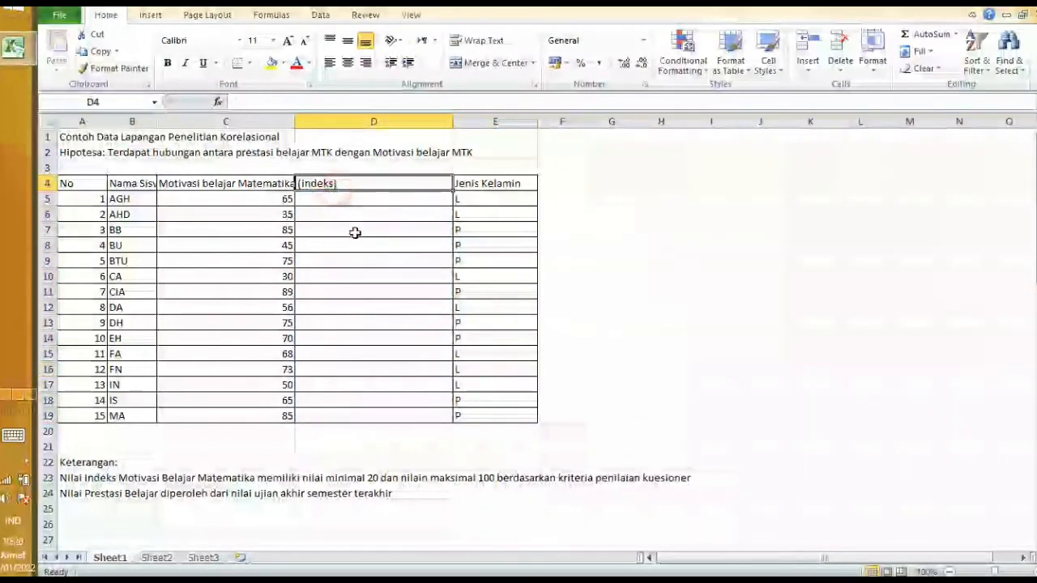
{"action": "left_click", "coordinate": [355, 233]}
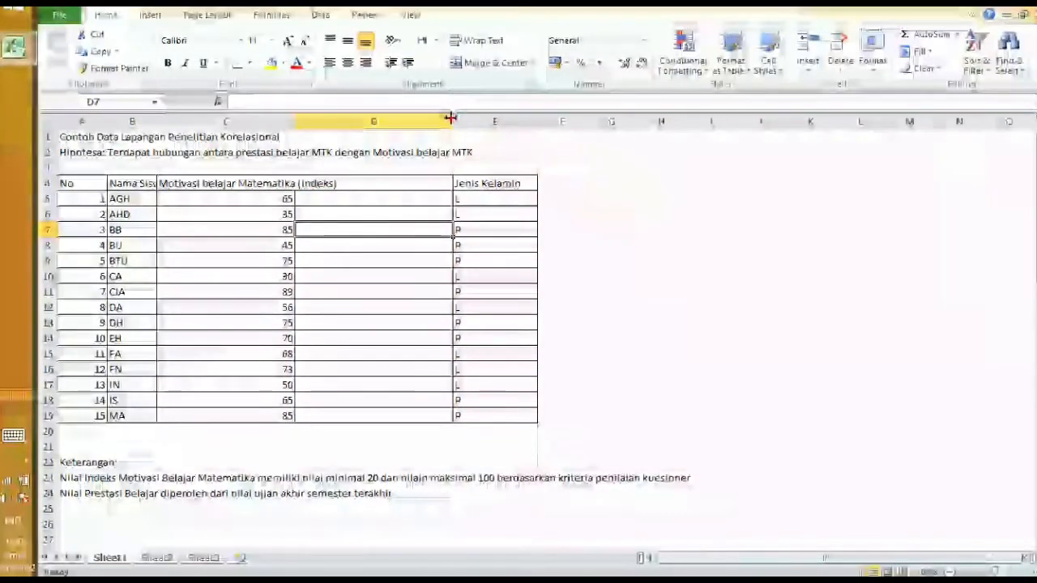
Step: Narrow the emptied column D so the Jenis Kelamin column sits close to the motivation scores
{"action": "left_click_drag", "start_coordinate": [451, 118], "coordinate": [320, 121]}
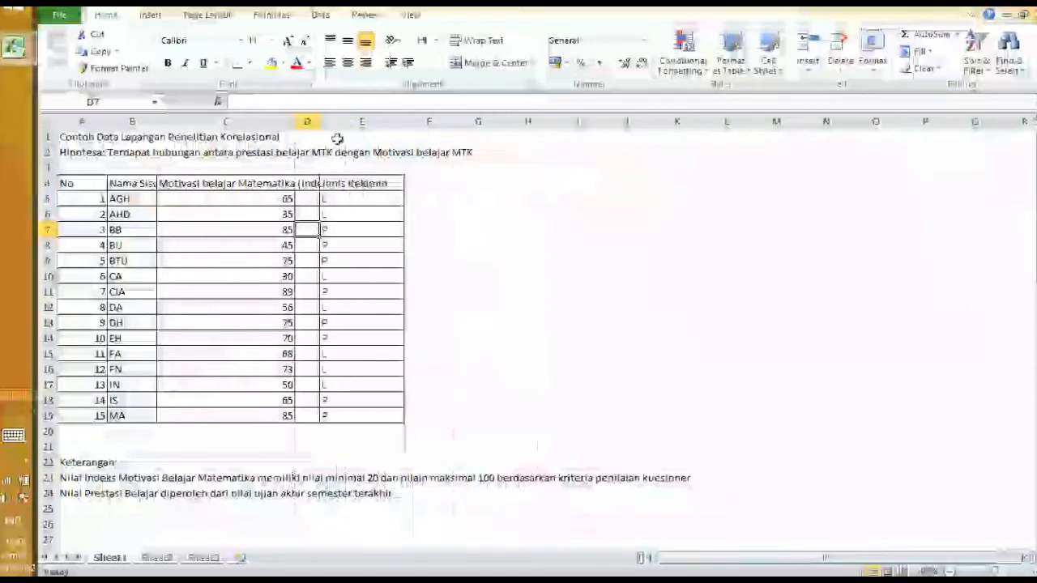
{"action": "left_click", "coordinate": [428, 264]}
{"action": "left_click", "coordinate": [375, 230]}
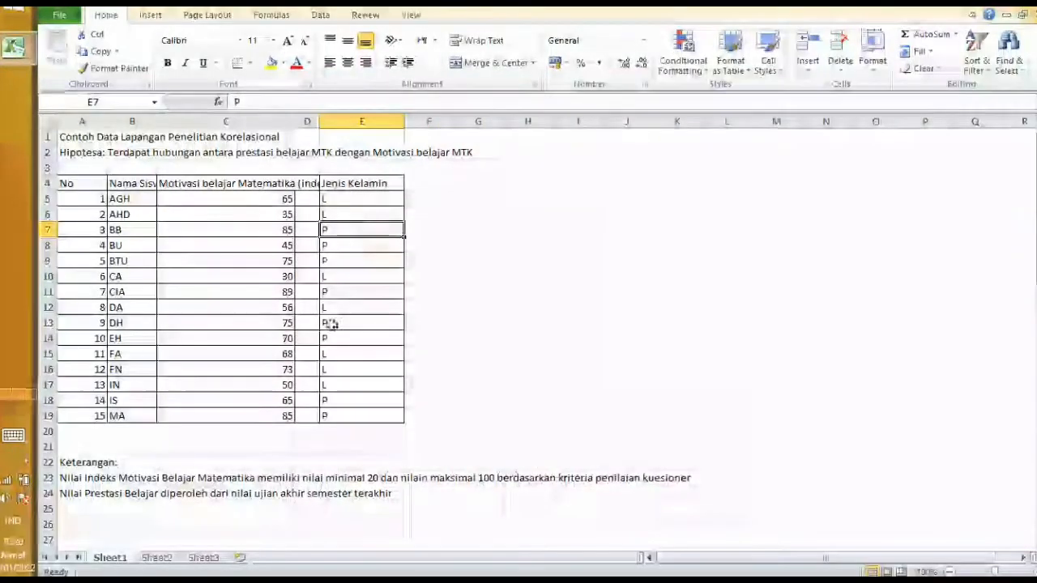
Step: Examine the motivation scores in column C against each student's Jenis Kelamin entry in column E
{"action": "left_click", "coordinate": [283, 306]}
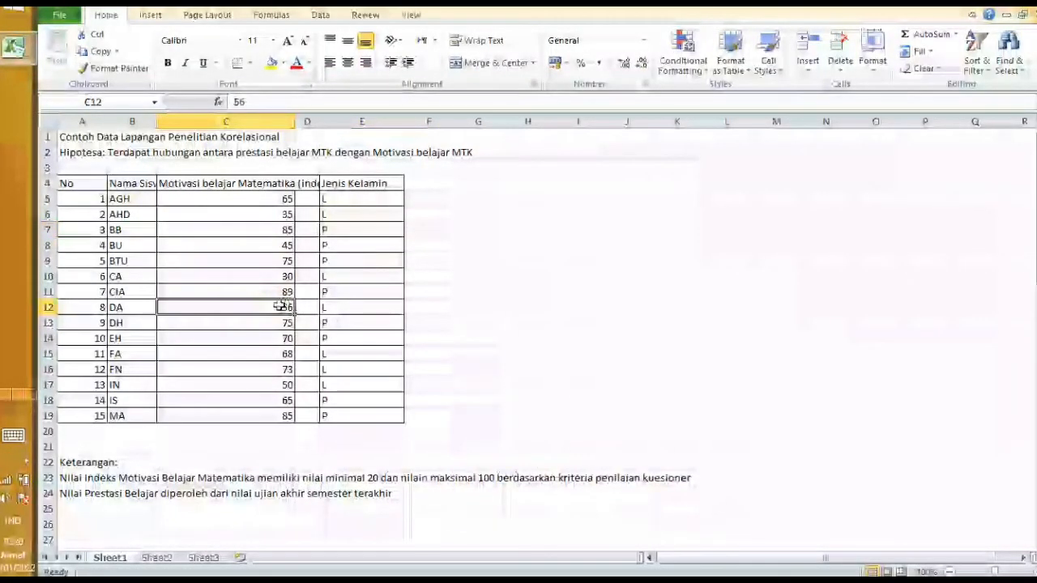
{"action": "left_click_drag", "start_coordinate": [276, 198], "coordinate": [259, 413]}
{"action": "left_click_drag", "start_coordinate": [365, 205], "coordinate": [361, 418]}
{"action": "left_click", "coordinate": [261, 261]}
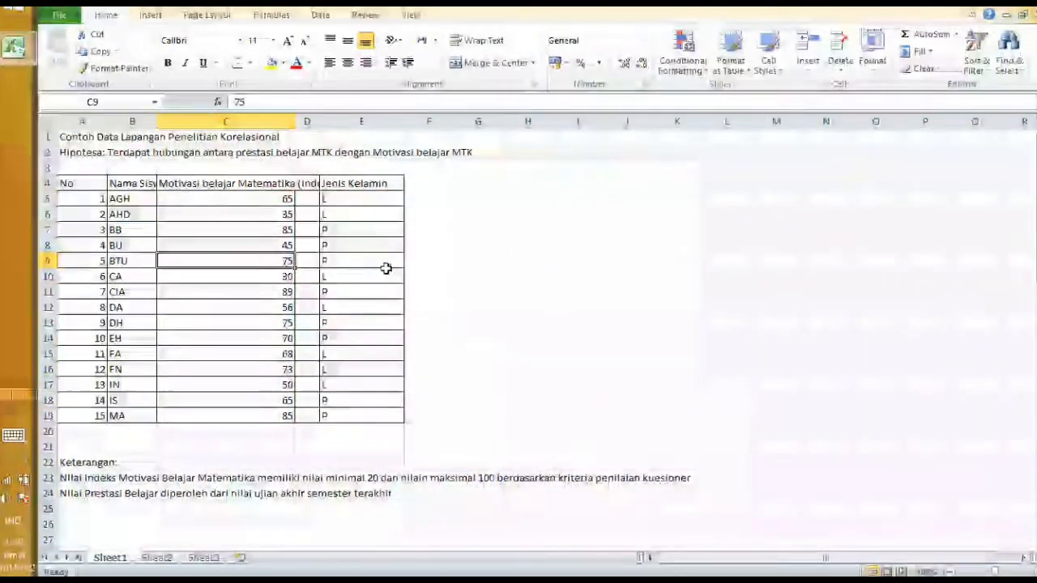
{"action": "left_click", "coordinate": [371, 262]}
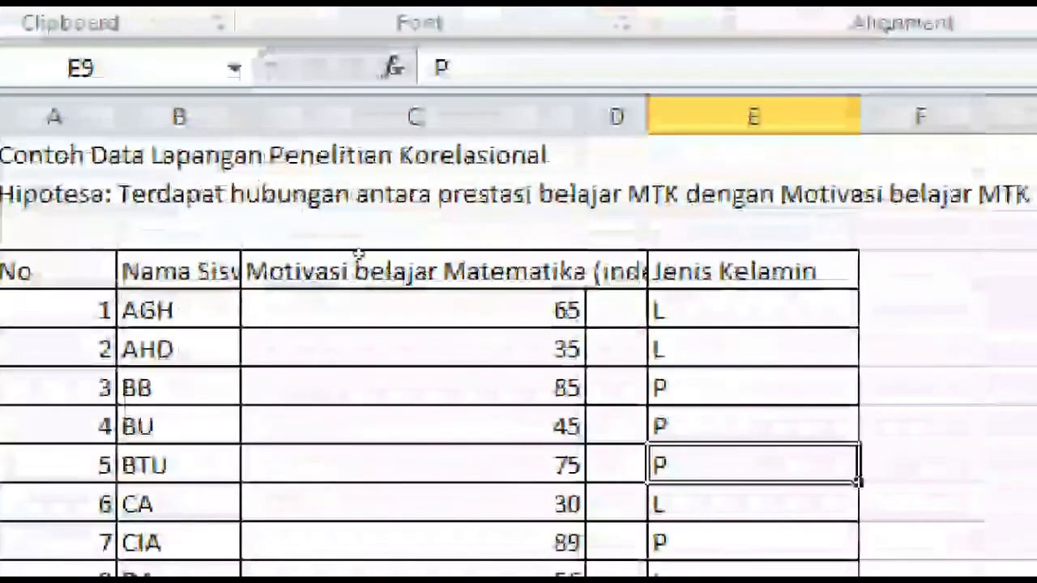
{"action": "left_click_drag", "start_coordinate": [253, 278], "coordinate": [257, 421]}
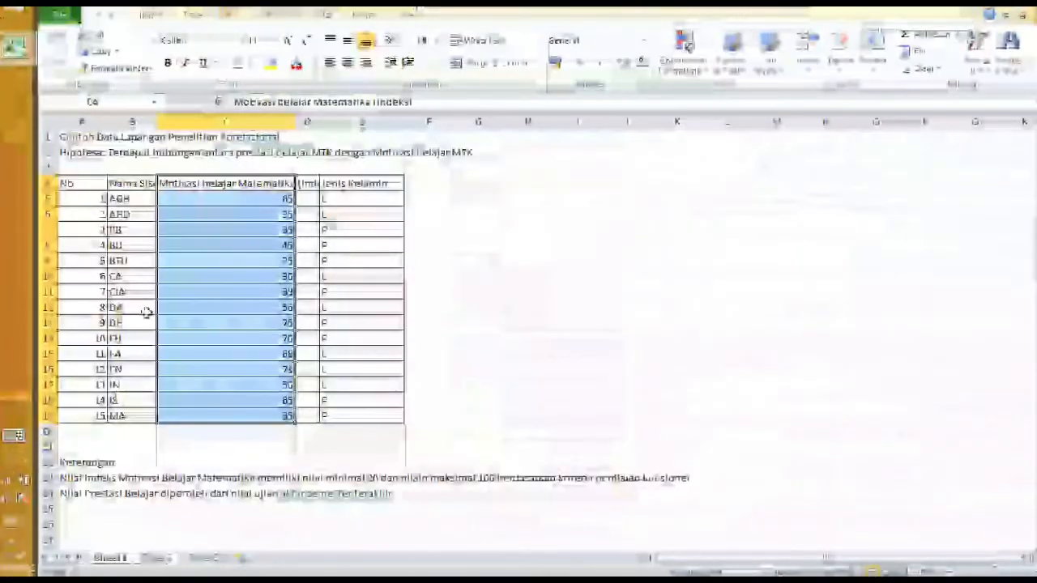
Step: Copy the Motivasi belajar Matematika (indeks) header and scores from C4:C19 to the blank area starting at H4
{"action": "right_click", "coordinate": [195, 229]}
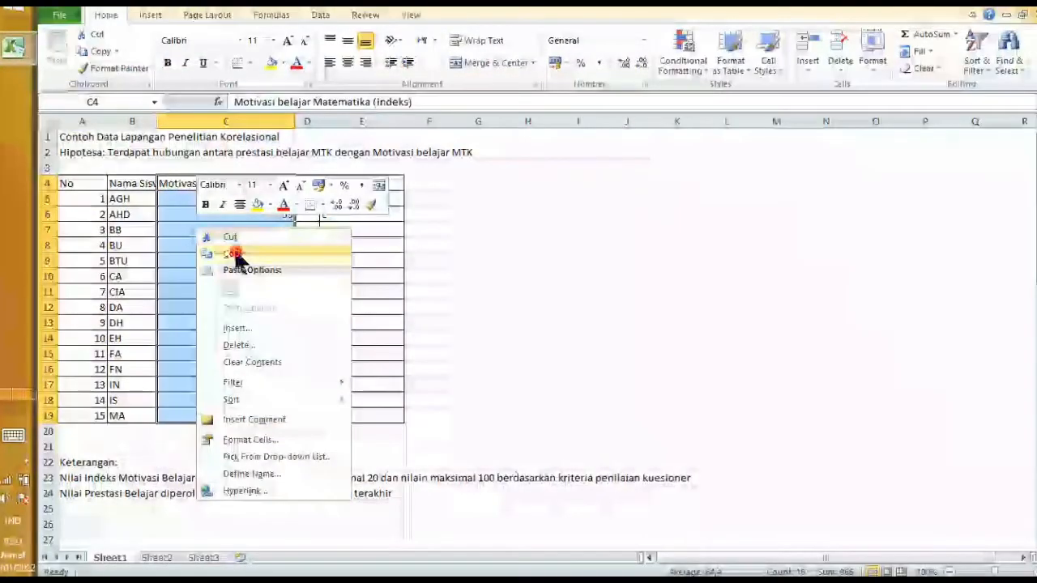
{"action": "left_click", "coordinate": [231, 254]}
{"action": "left_click", "coordinate": [528, 184]}
{"action": "right_click", "coordinate": [529, 184]}
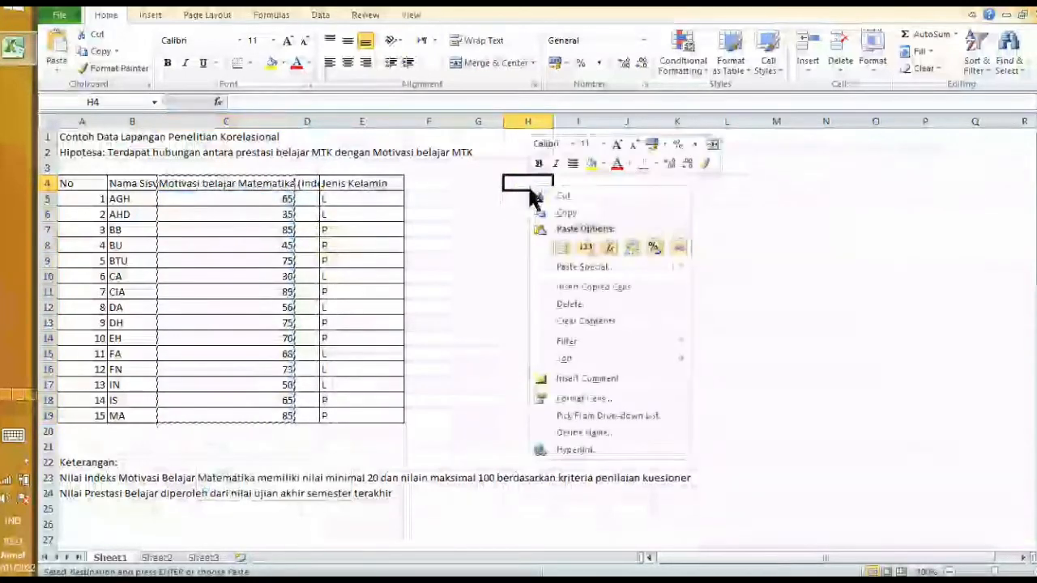
{"action": "left_click", "coordinate": [561, 250]}
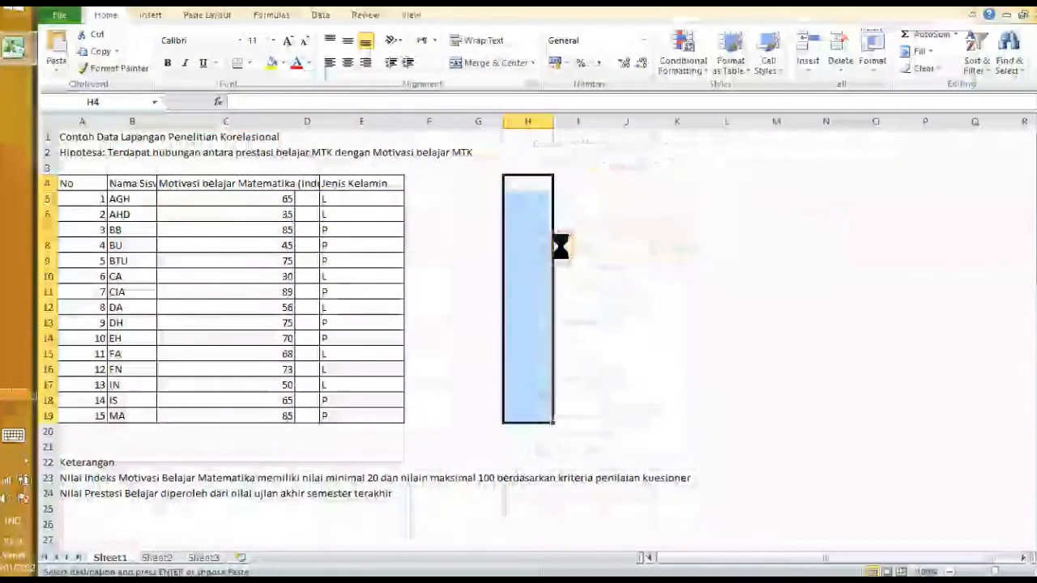
Step: Copy the Jenis Kelamin header and entries from E4:E18 to the cells starting at I4, beside the copied scores
{"action": "left_click_drag", "start_coordinate": [376, 186], "coordinate": [348, 407]}
{"action": "right_click", "coordinate": [336, 302]}
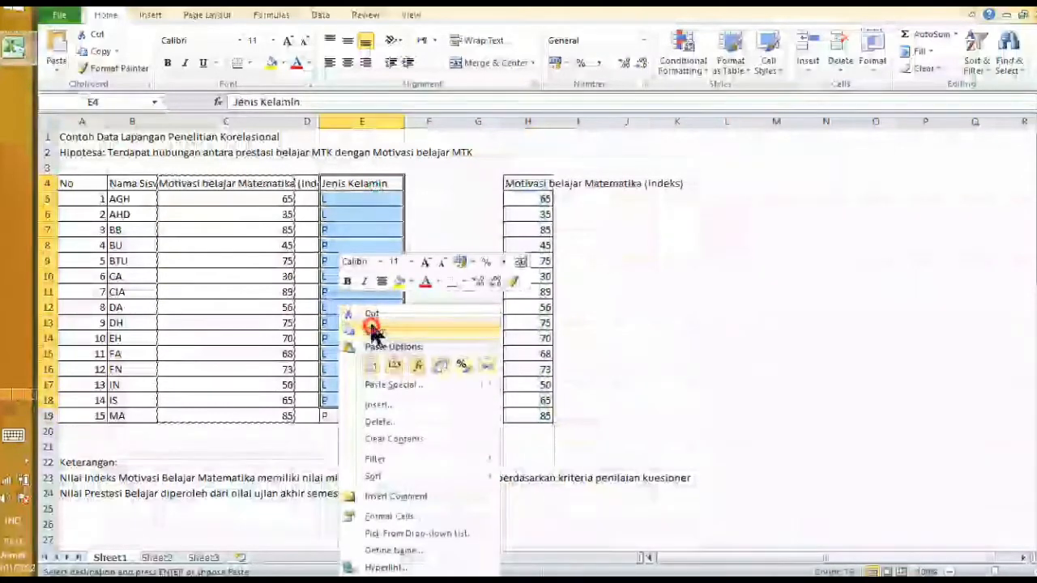
{"action": "left_click", "coordinate": [370, 324]}
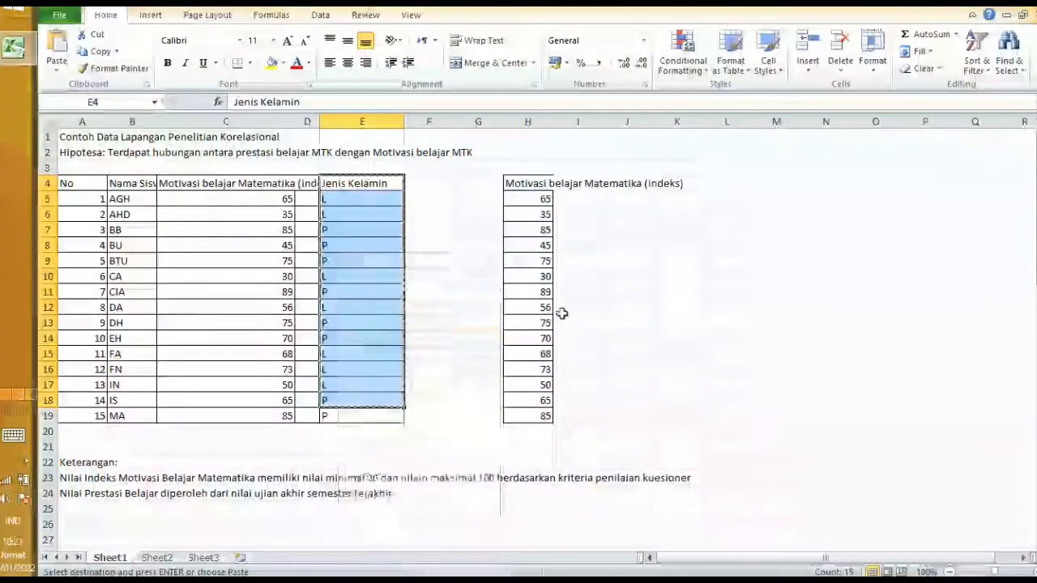
{"action": "right_click", "coordinate": [576, 184]}
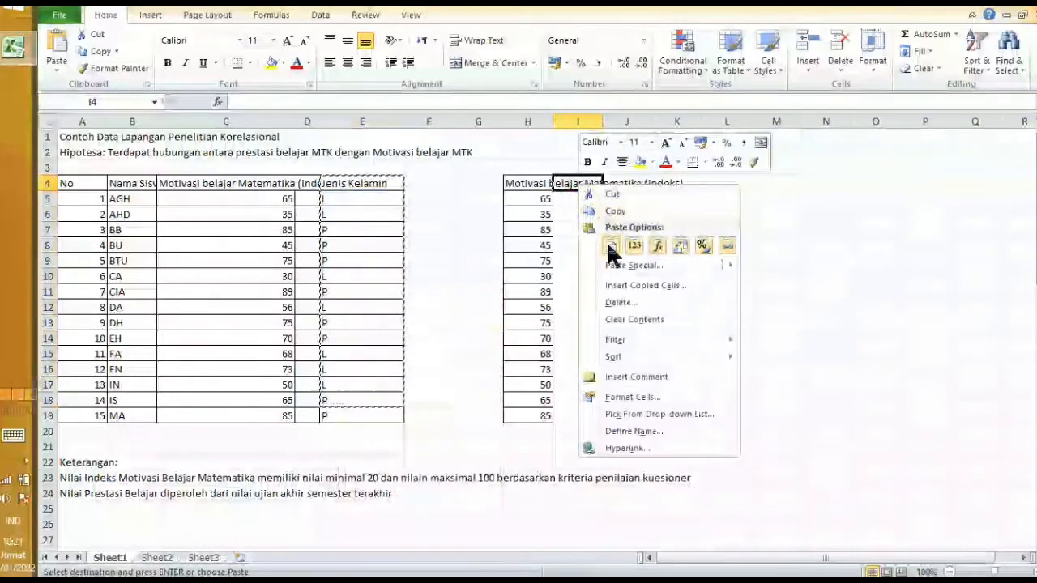
{"action": "left_click", "coordinate": [611, 246]}
{"action": "left_click", "coordinate": [677, 245]}
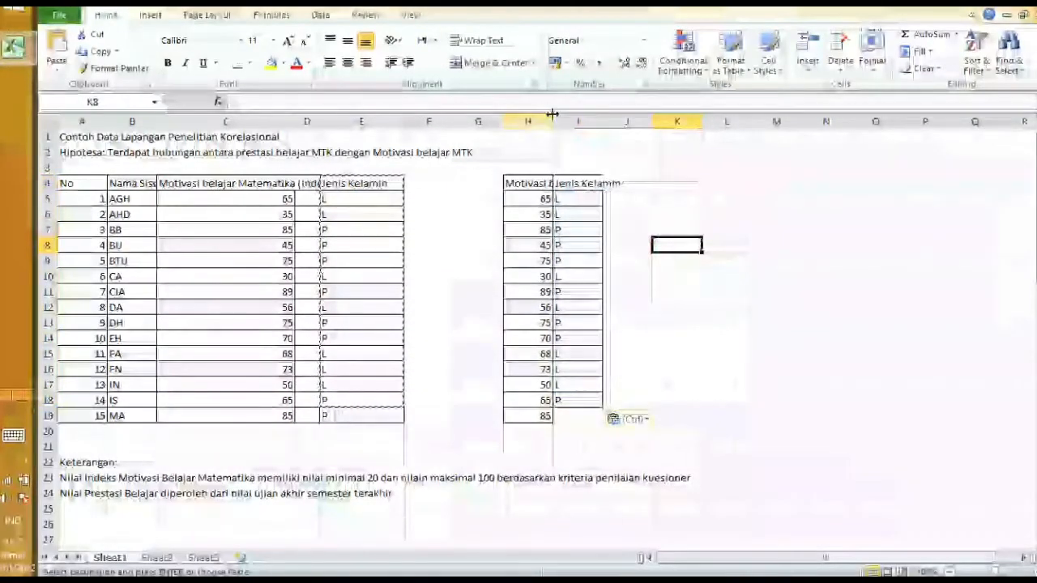
Step: Widen column H to fit the full Motivasi belajar Matematika (indeks) header
{"action": "double_click", "coordinate": [552, 114]}
{"action": "left_click", "coordinate": [586, 230]}
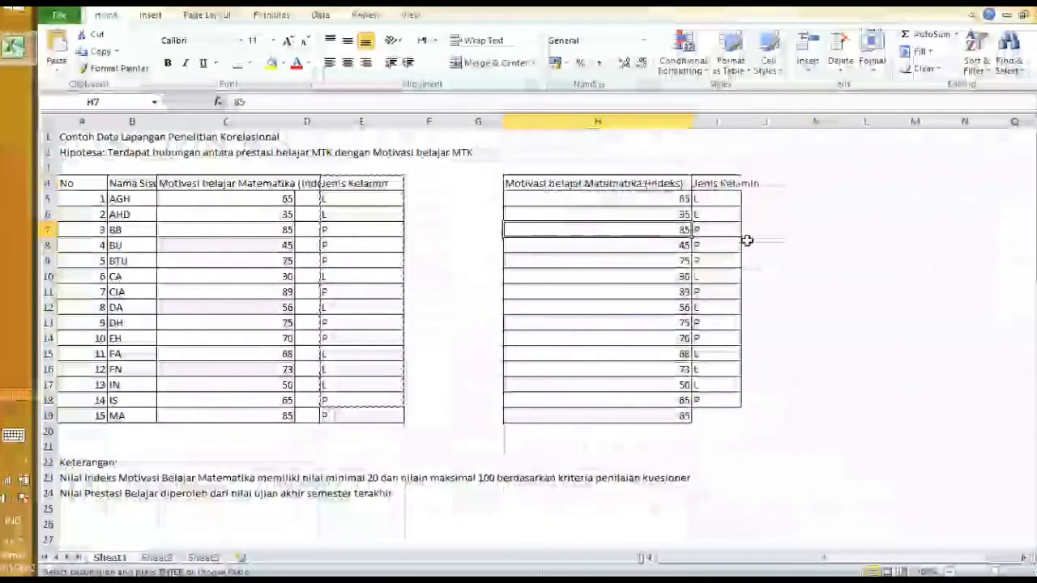
{"action": "left_click", "coordinate": [747, 240]}
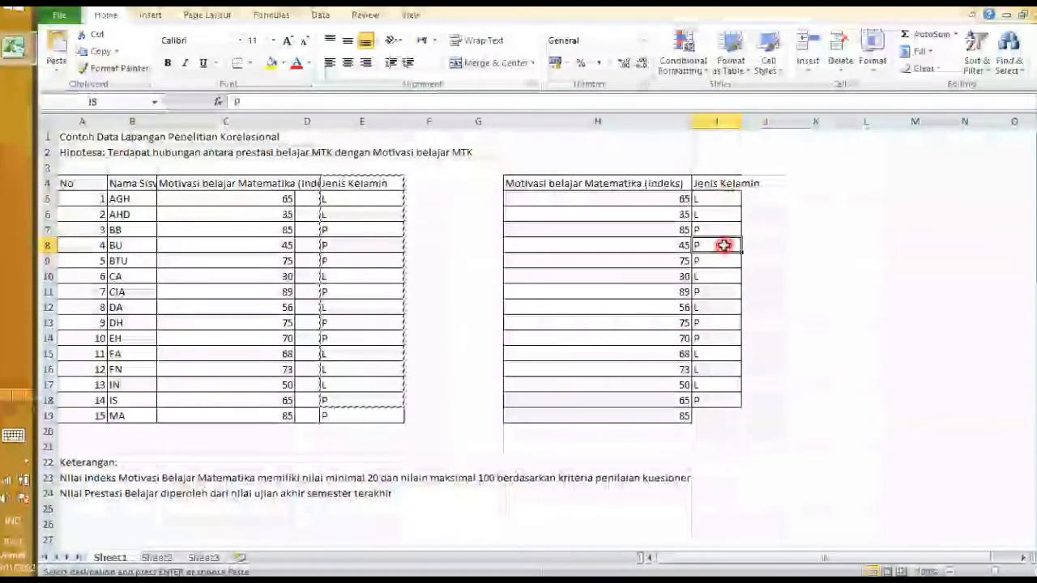
{"action": "left_click_drag", "start_coordinate": [534, 185], "coordinate": [717, 323]}
{"action": "left_click", "coordinate": [863, 277]}
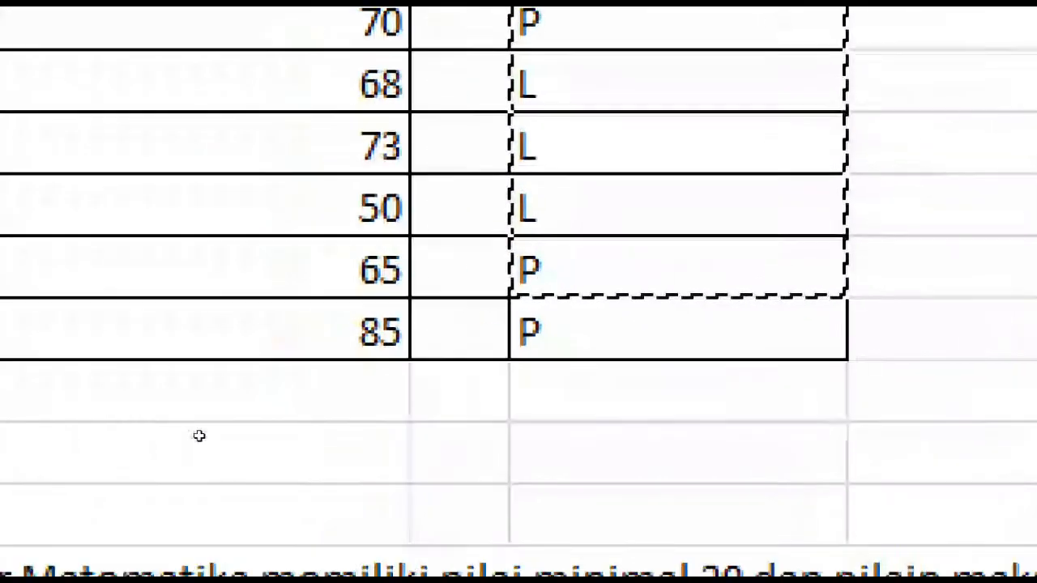
Step: Copy the last student's Jenis Kelamin entry from E19 into I19 to complete the copied column
{"action": "left_click", "coordinate": [342, 422]}
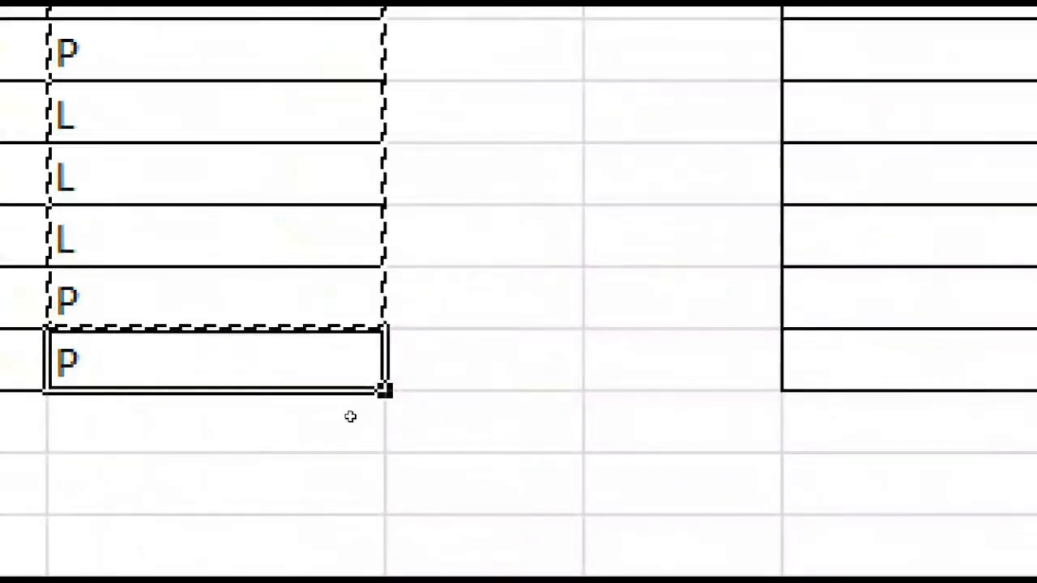
{"action": "right_click", "coordinate": [350, 416]}
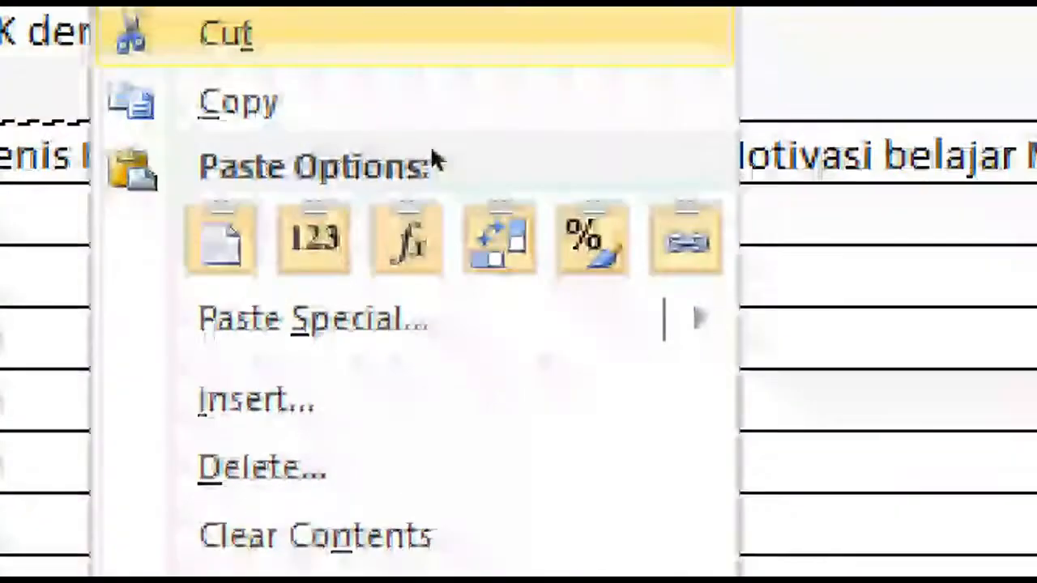
{"action": "left_click", "coordinate": [430, 119]}
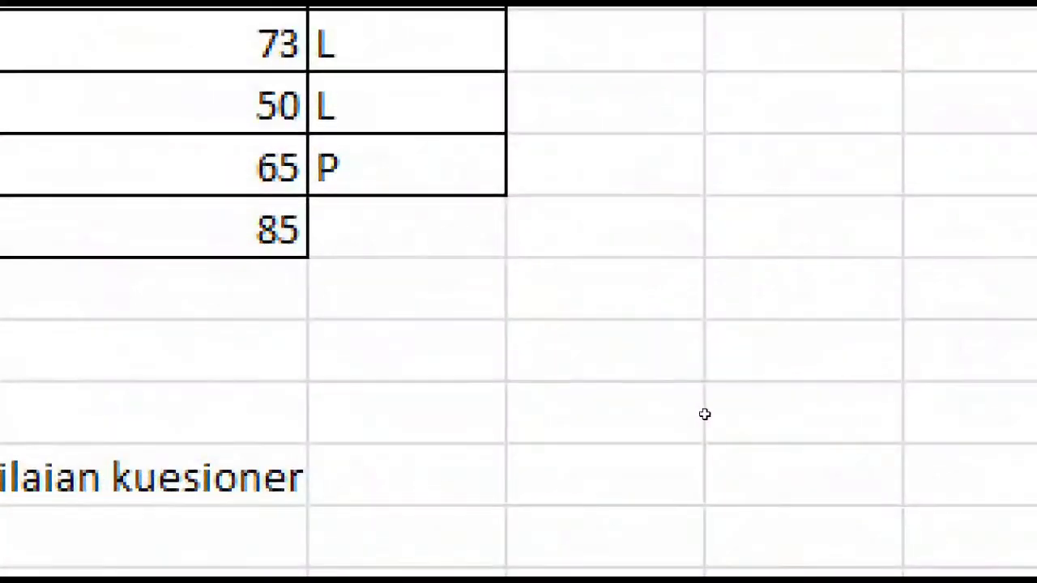
{"action": "left_click", "coordinate": [705, 414]}
{"action": "right_click", "coordinate": [706, 413]}
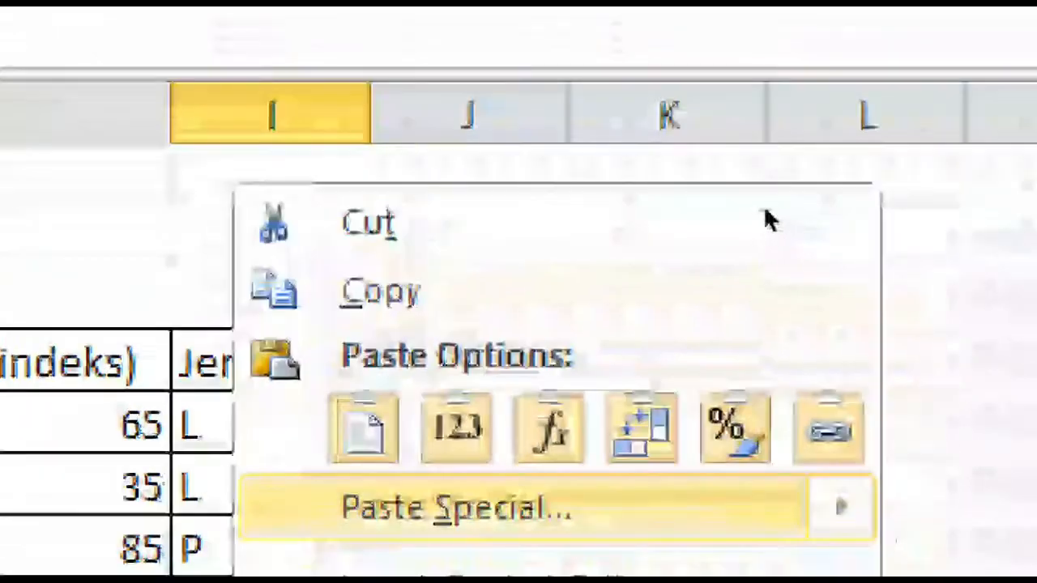
{"action": "left_click", "coordinate": [364, 428]}
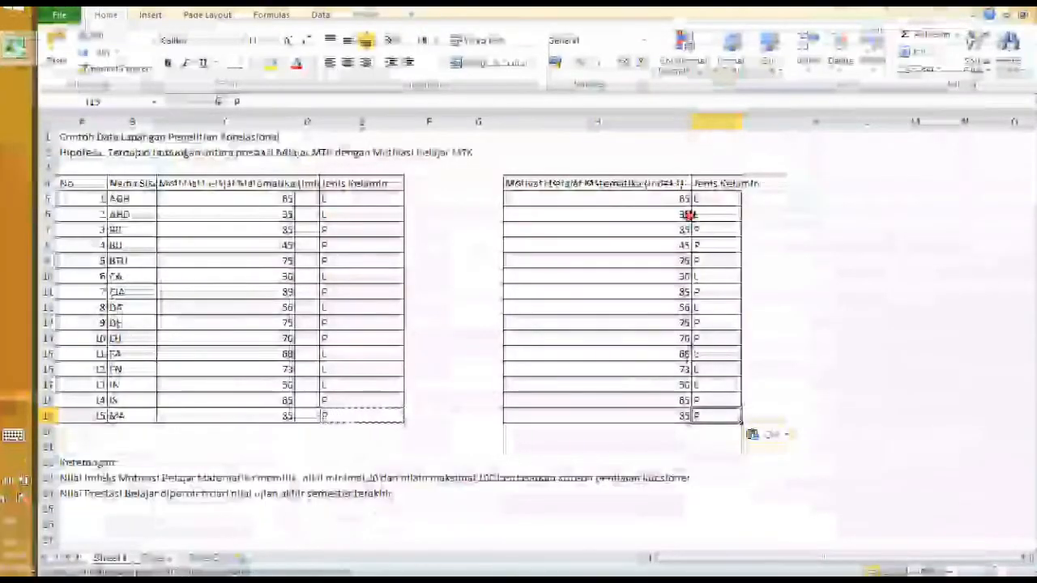
Step: Sort the copied table H4:I19 by Jenis Kelamin, on values in A to Z order, treating the first row as headers
{"action": "left_click_drag", "start_coordinate": [597, 180], "coordinate": [716, 232]}
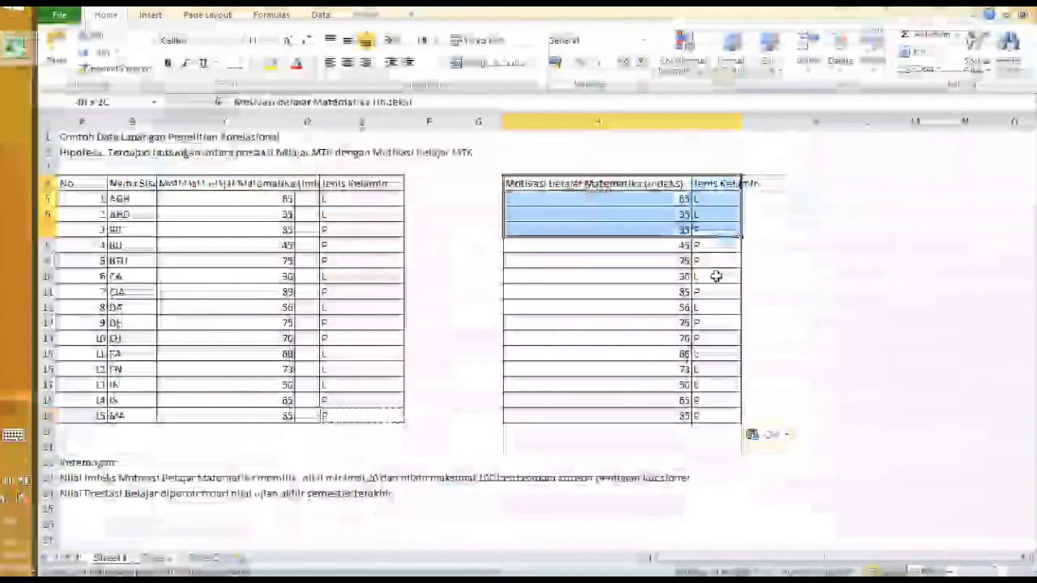
{"action": "left_click_drag", "start_coordinate": [716, 276], "coordinate": [721, 407]}
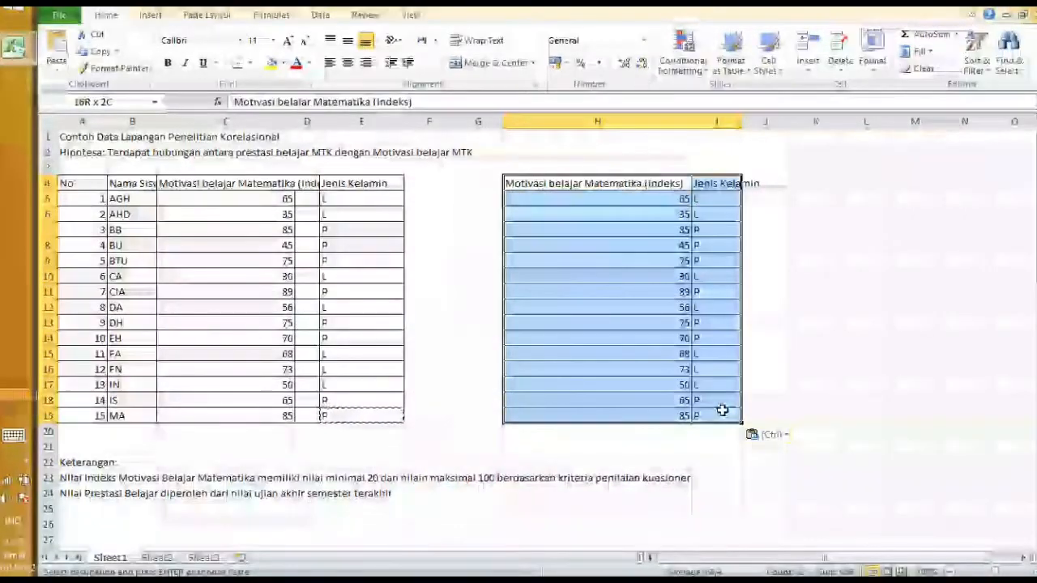
{"action": "right_click", "coordinate": [572, 232]}
{"action": "mouse_move", "coordinate": [657, 398]}
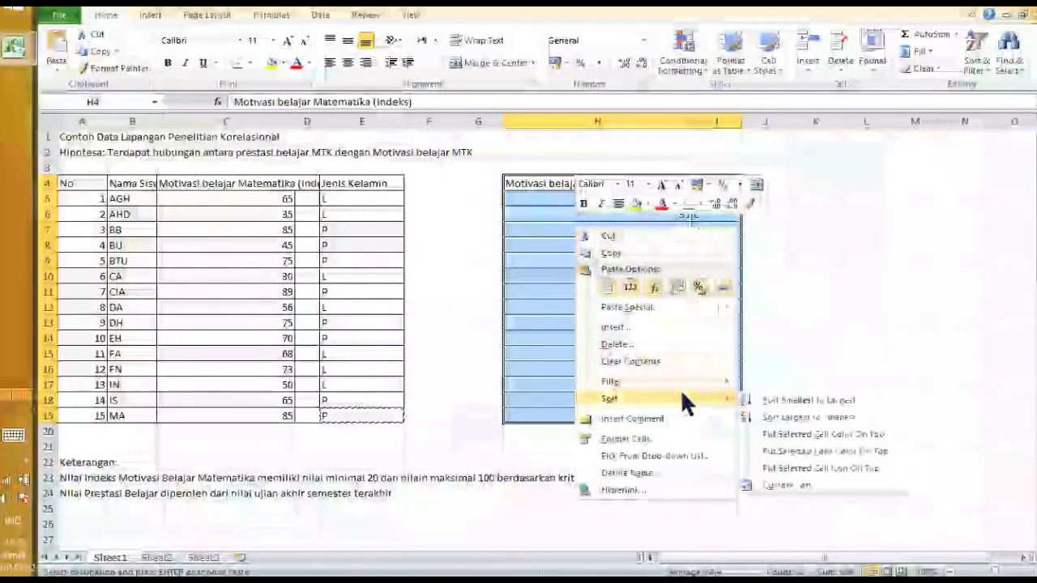
{"action": "left_click", "coordinate": [777, 484]}
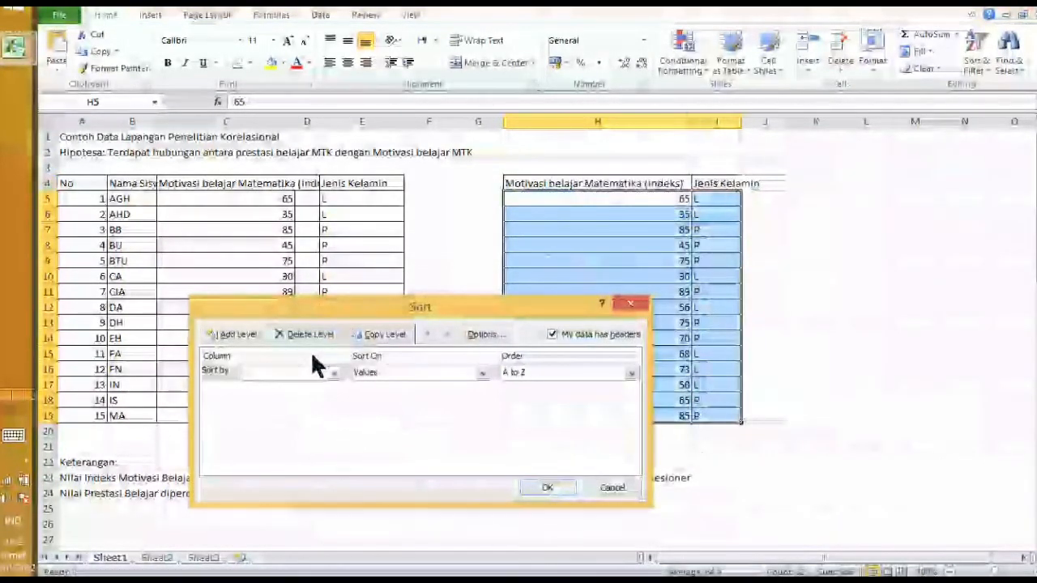
{"action": "left_click", "coordinate": [271, 372]}
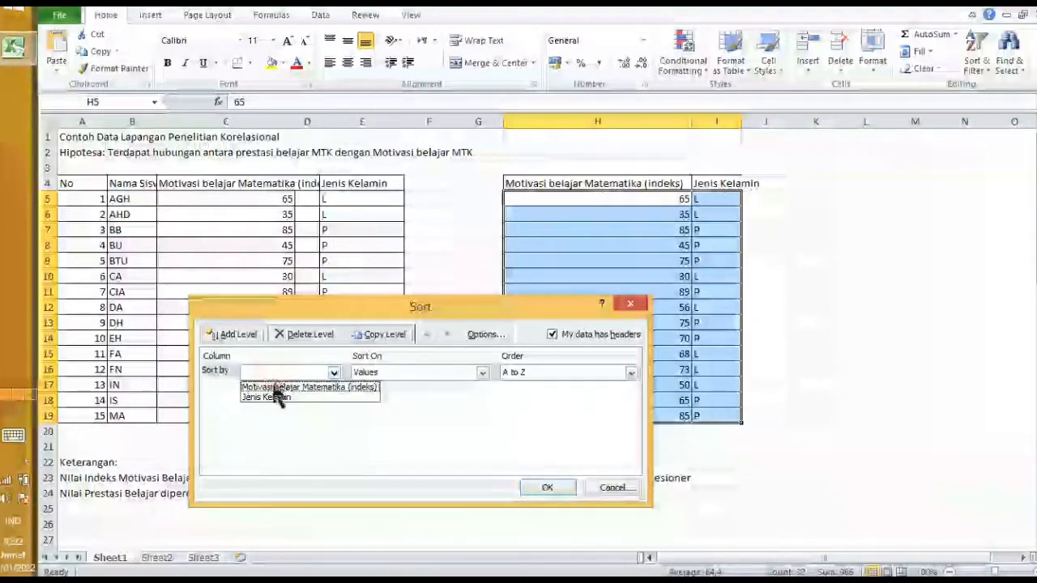
{"action": "left_click", "coordinate": [274, 397]}
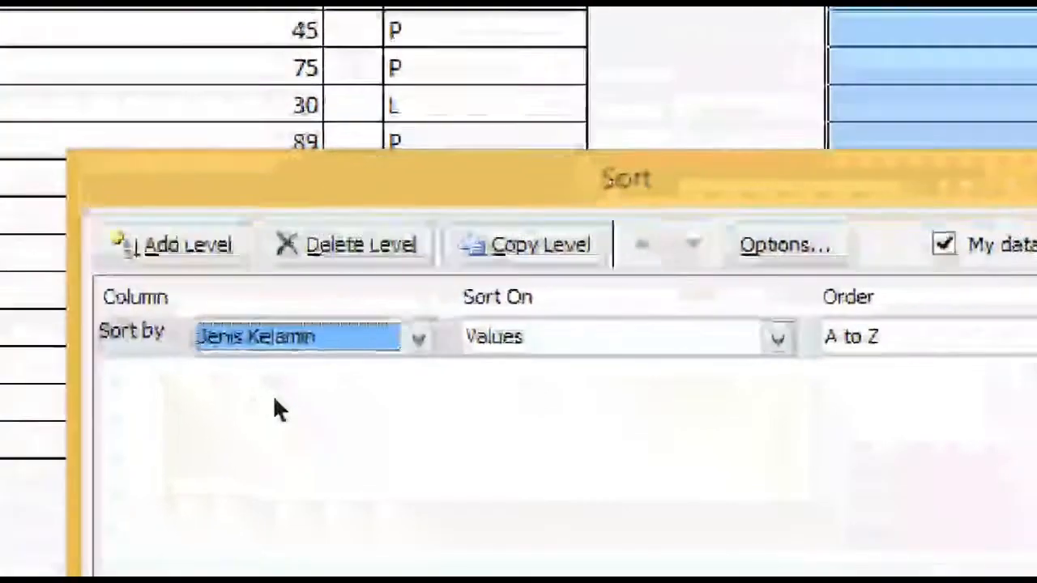
{"action": "left_click", "coordinate": [389, 368]}
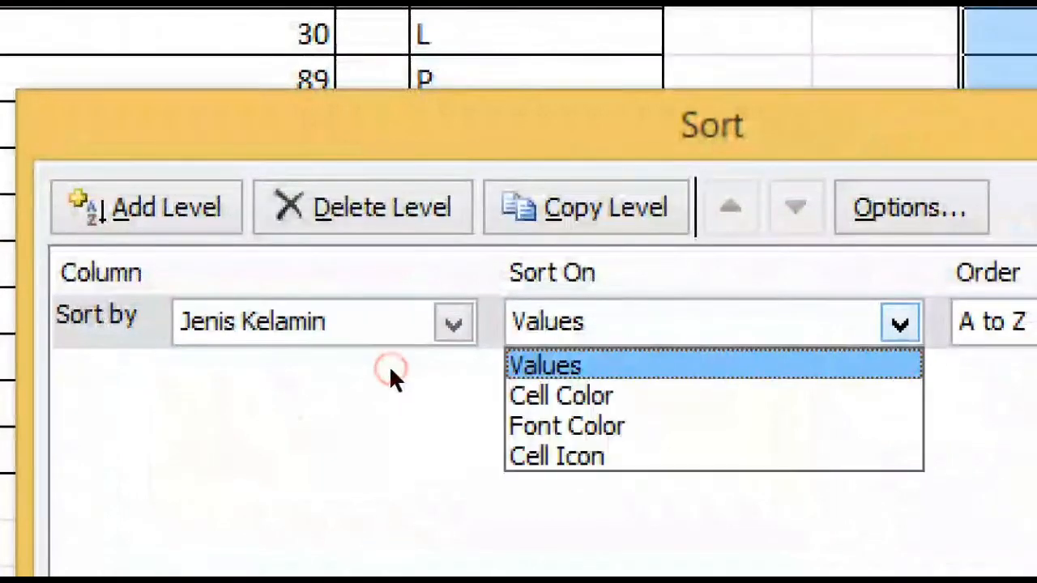
{"action": "left_click", "coordinate": [391, 372]}
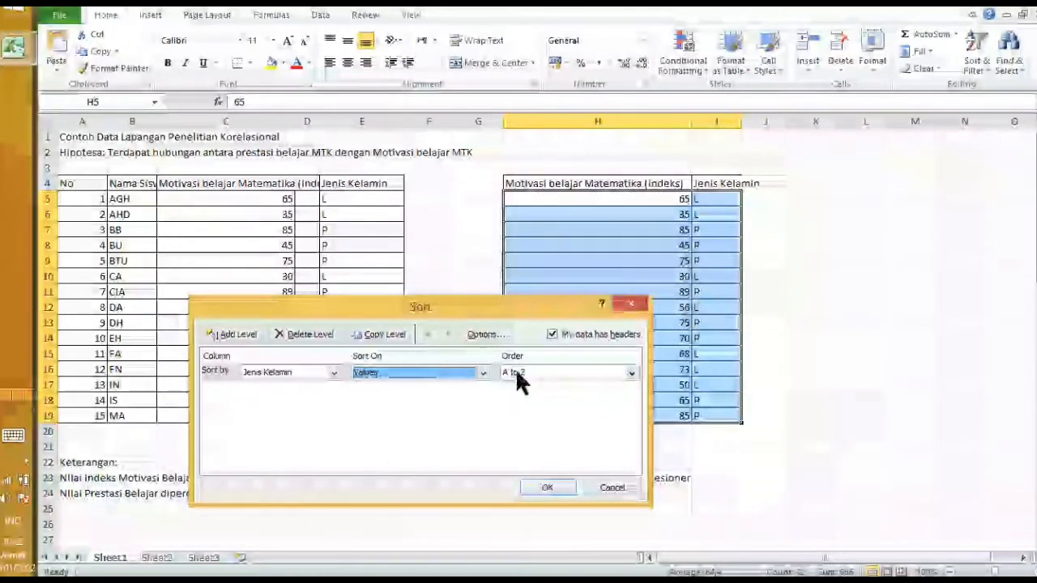
{"action": "left_click", "coordinate": [547, 489]}
Step: Examine the sorted table's L entries in column I beside their motivation scores, and compare them with the P group
{"action": "left_click", "coordinate": [730, 308]}
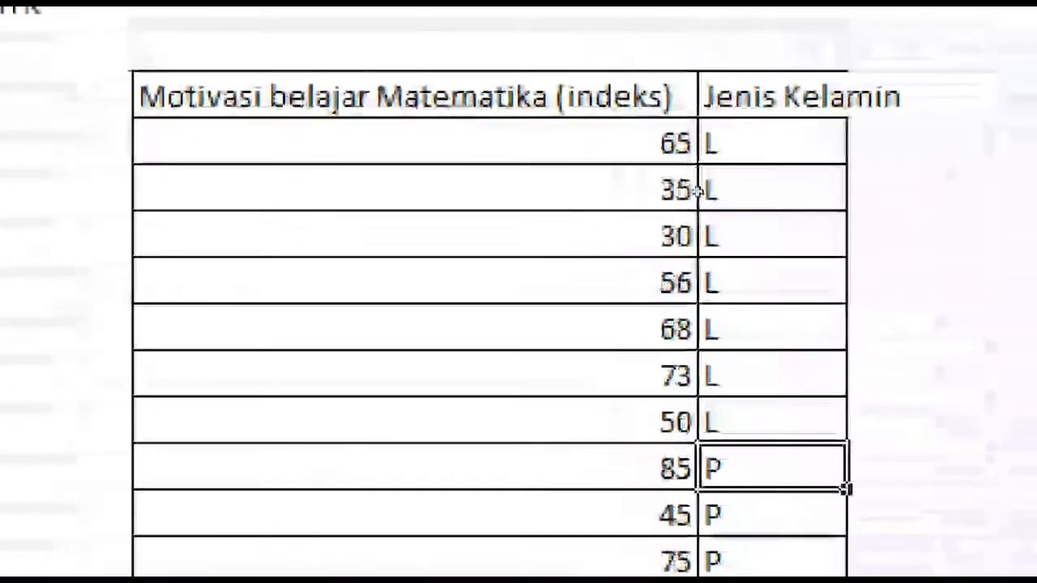
{"action": "left_click", "coordinate": [625, 24]}
{"action": "left_click", "coordinate": [634, 65]}
{"action": "key", "text": "Down"}
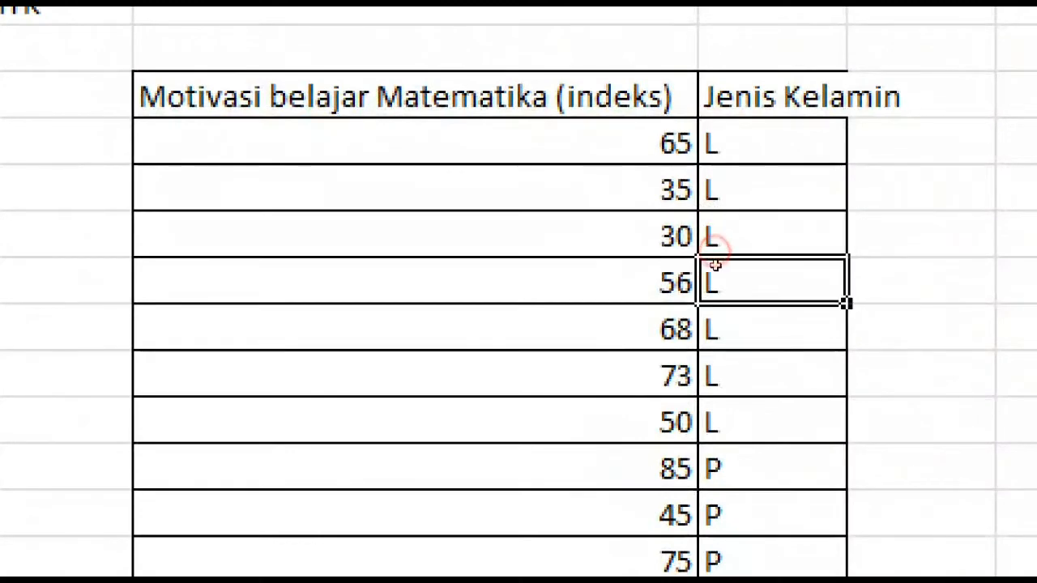
{"action": "key", "text": "Down"}
{"action": "key", "text": "Down"}
{"action": "key", "text": "Down"}
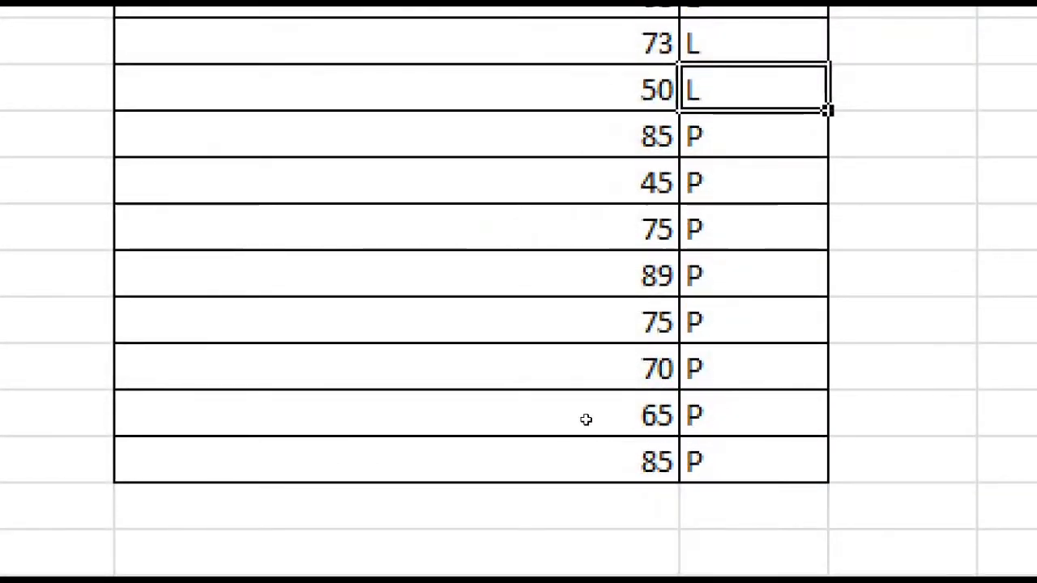
Step: Number the sorted rows from 1 to 15 in G5:G19 by entering 1 and 2 and filling the series down
{"action": "left_click", "coordinate": [487, 196]}
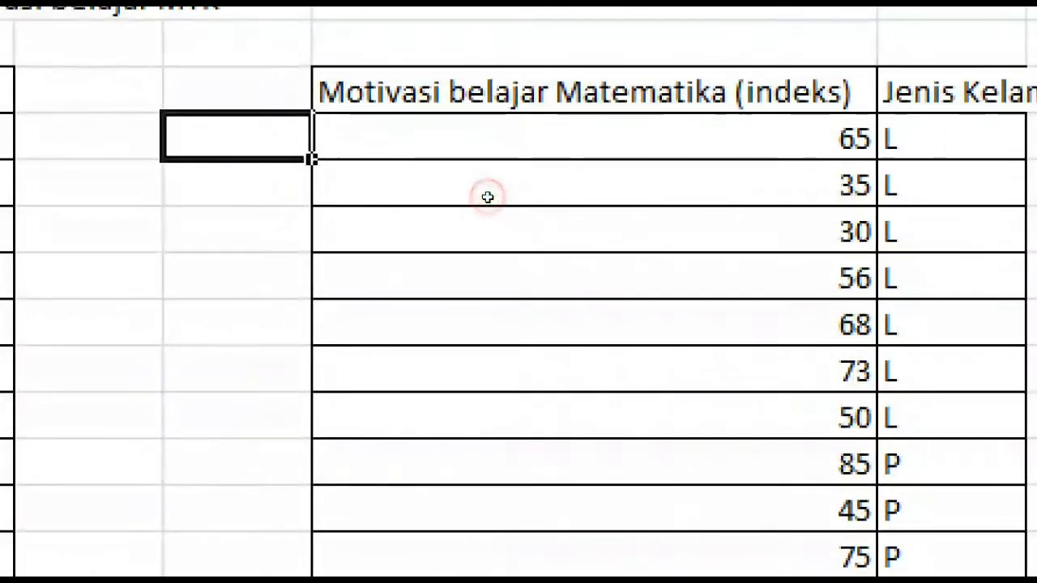
{"action": "type", "text": "1"}
{"action": "key", "text": "Return"}
{"action": "type", "text": "2"}
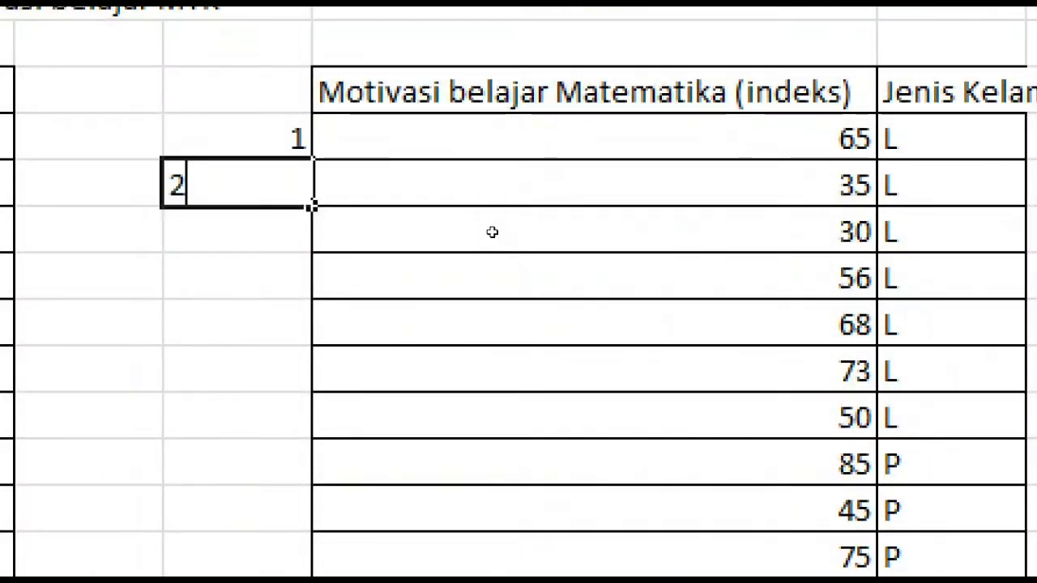
{"action": "key", "text": "Return"}
{"action": "key", "text": "Up"}
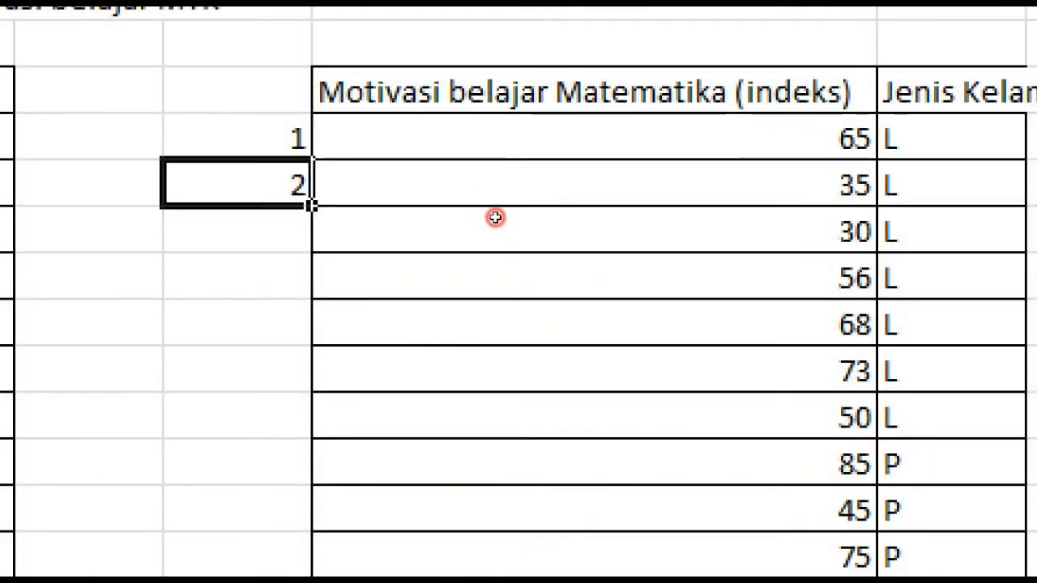
{"action": "key", "text": "Up"}
{"action": "key", "text": "shift+Down"}
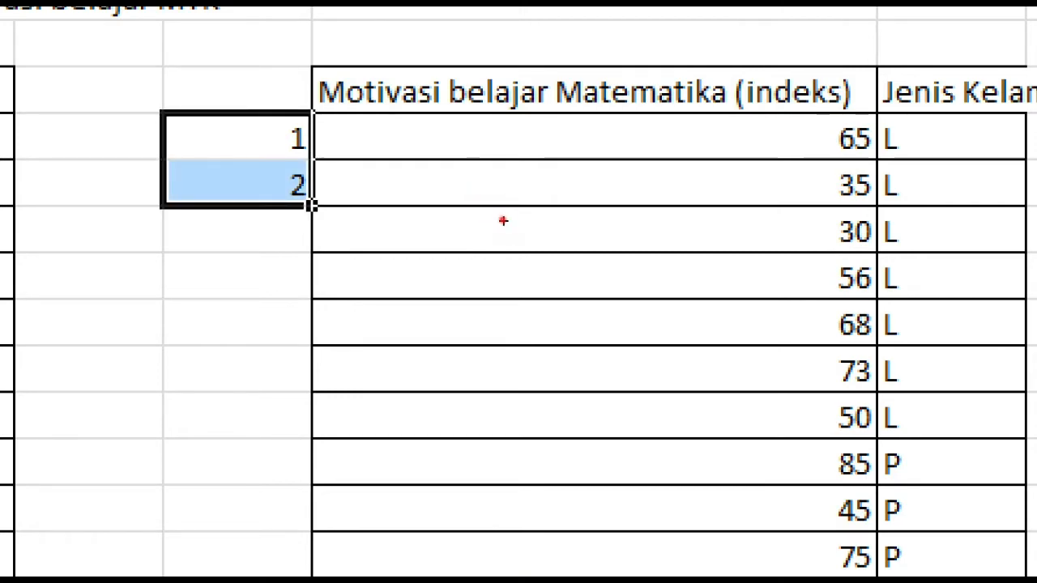
{"action": "left_click_drag", "start_coordinate": [503, 220], "coordinate": [504, 430]}
{"action": "left_click", "coordinate": [542, 445]}
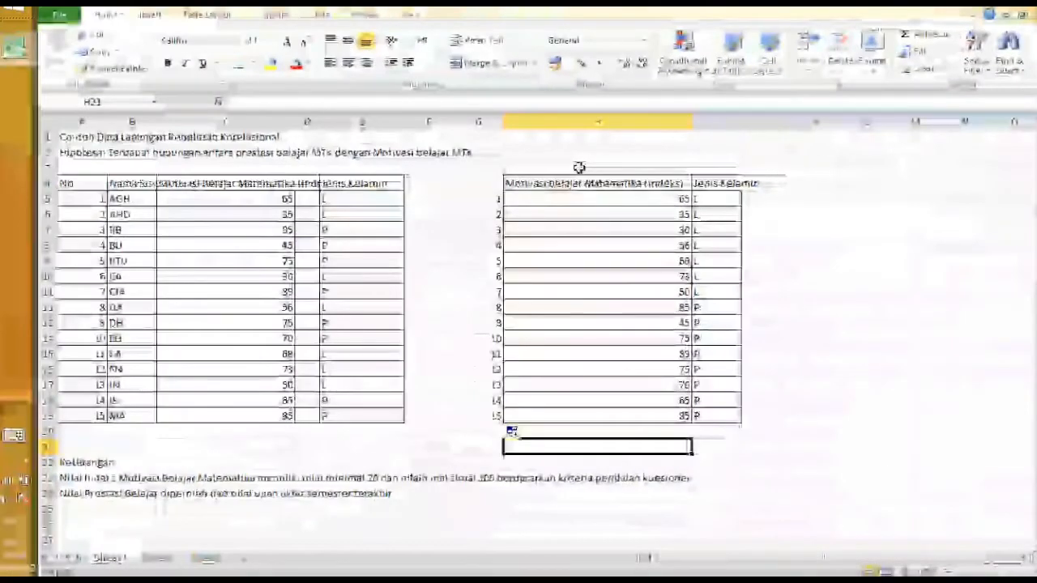
Step: Highlight the L students' motivation scores in H5:H11, and switch to the SPSS data editor
{"action": "left_click", "coordinate": [856, 181]}
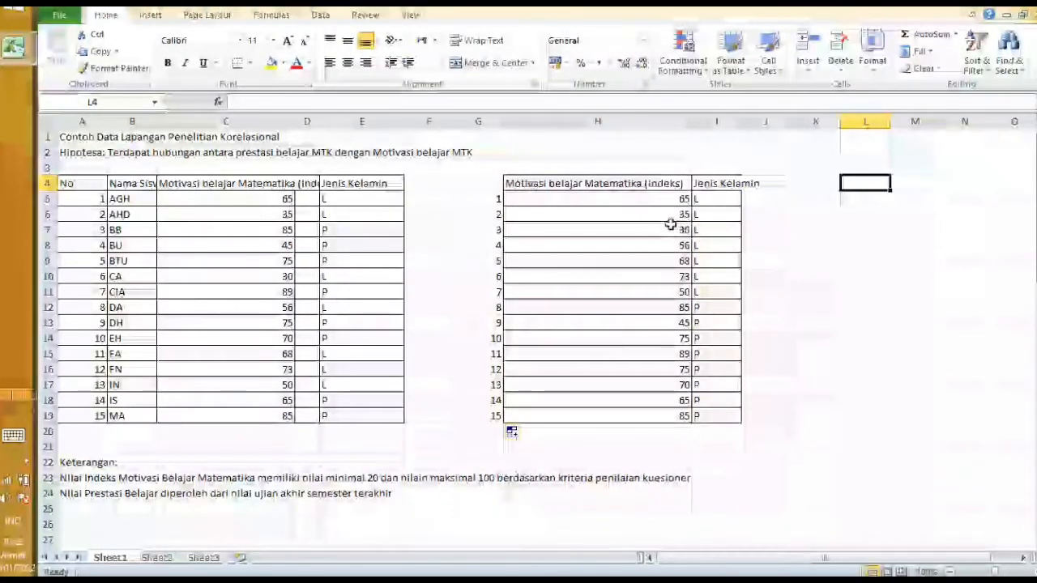
{"action": "left_click_drag", "start_coordinate": [654, 197], "coordinate": [648, 286]}
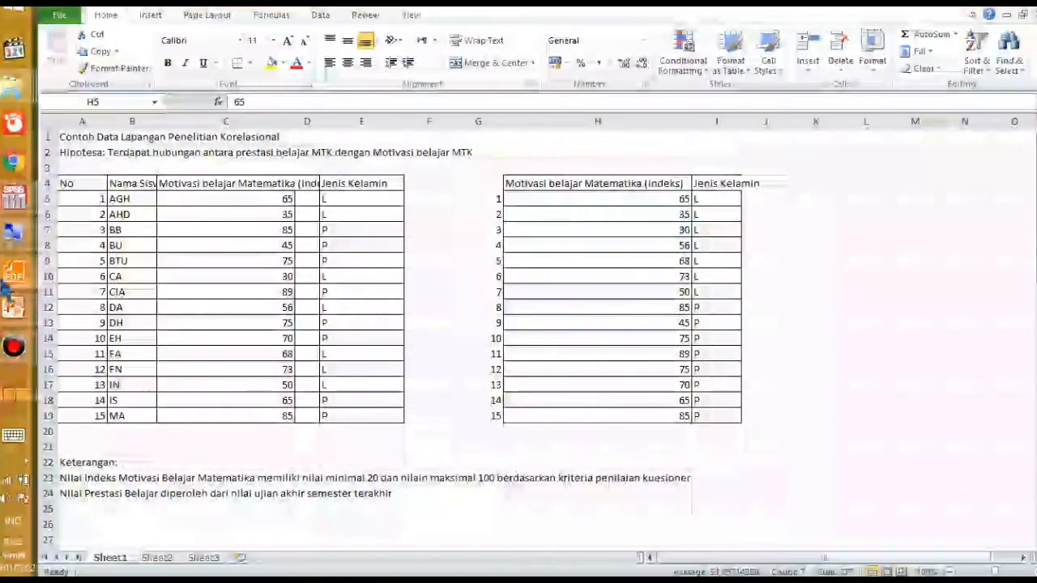
{"action": "mouse_move", "coordinate": [7, 288]}
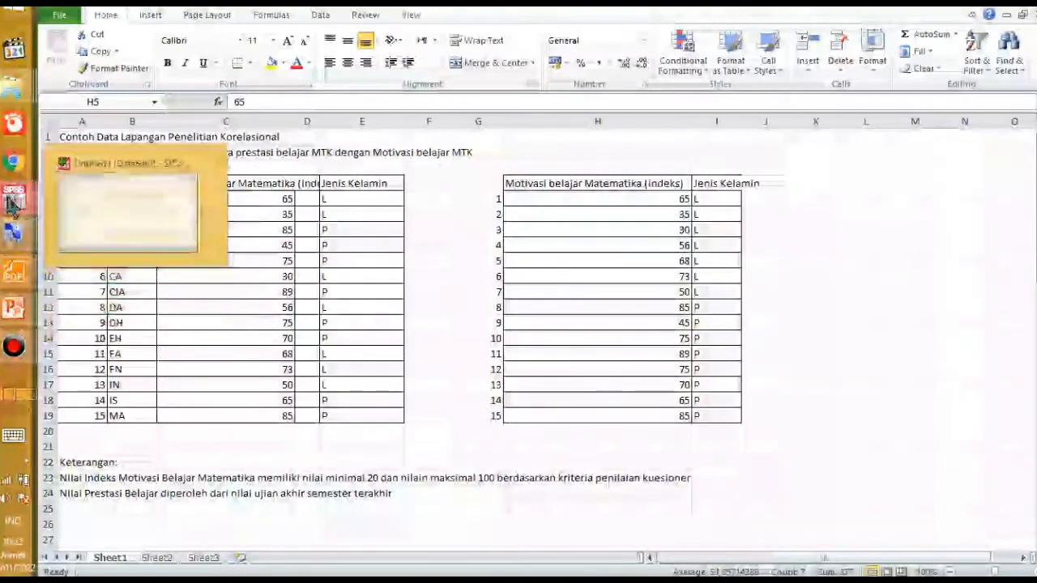
{"action": "mouse_move", "coordinate": [12, 204]}
{"action": "left_click", "coordinate": [92, 204]}
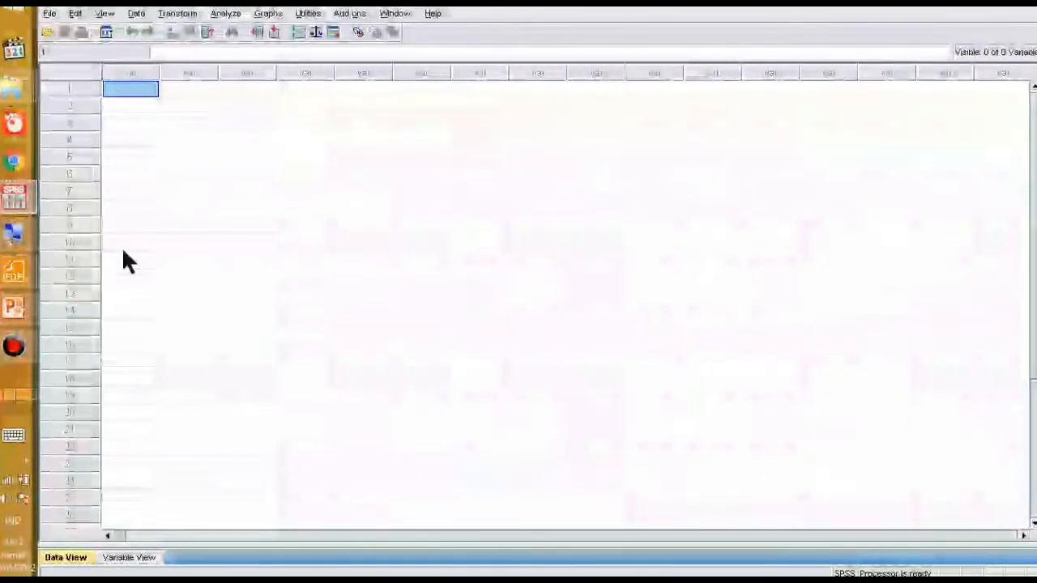
Step: Define two numeric variables named Kelompok1 and Kelompok2 in the first two rows of the variable definitions
{"action": "left_click", "coordinate": [128, 557]}
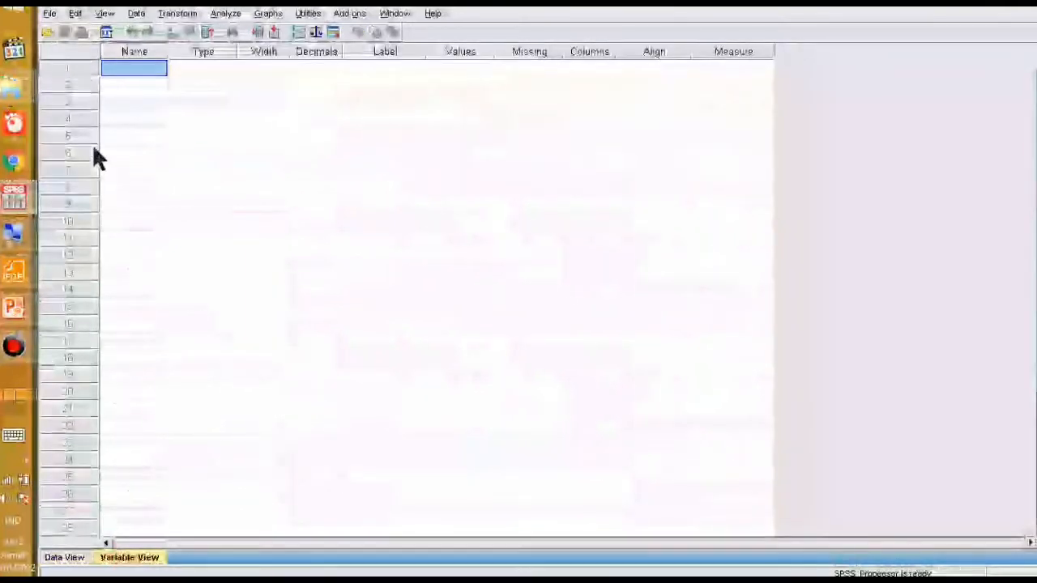
{"action": "left_click", "coordinate": [130, 71]}
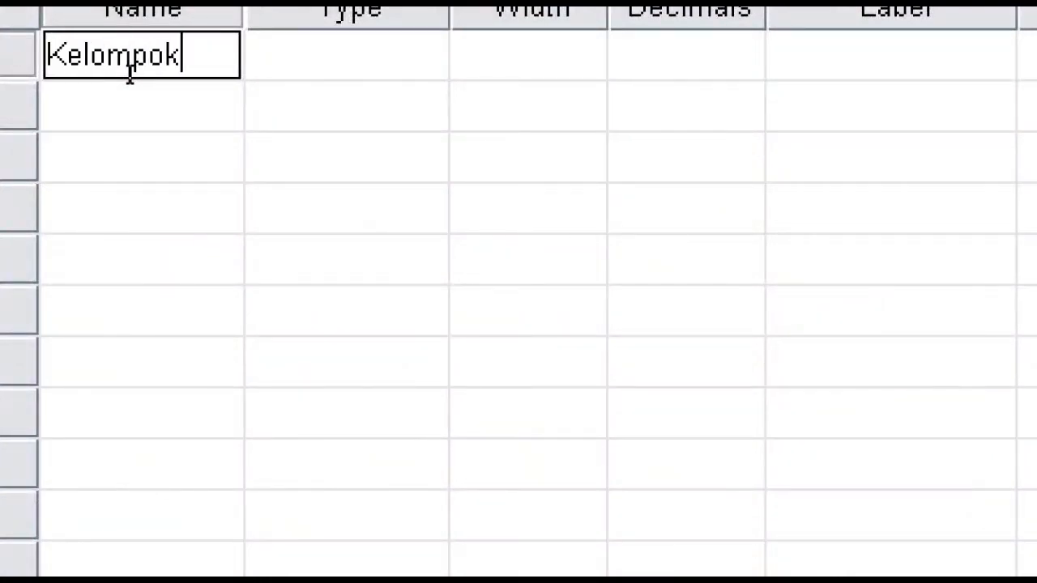
{"action": "key", "text": "Tab"}
{"action": "key", "text": "Tab"}
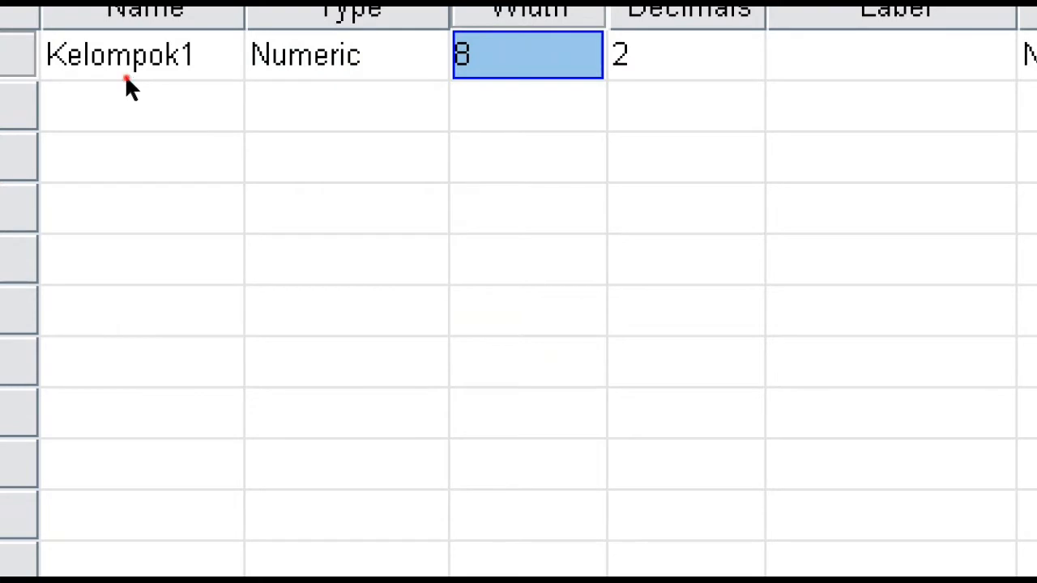
{"action": "left_click", "coordinate": [125, 84]}
{"action": "type", "text": "Kelompok"}
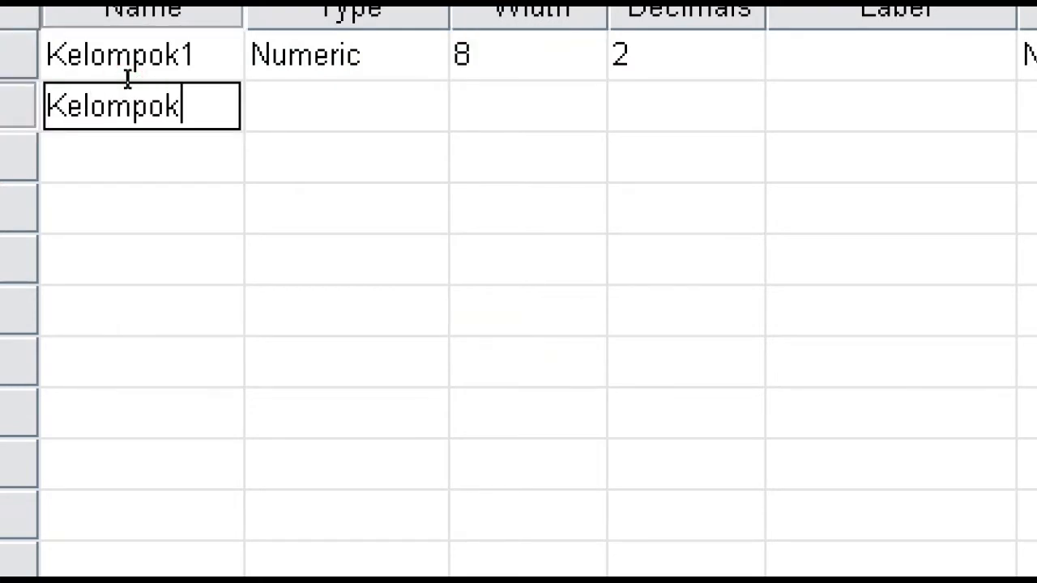
{"action": "type", "text": "2"}
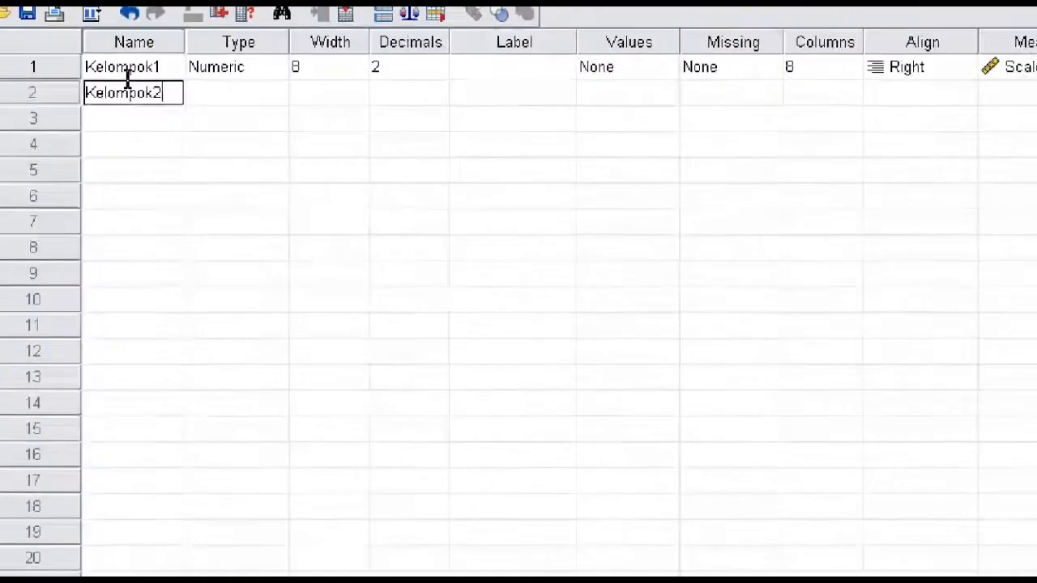
{"action": "key", "text": "Tab"}
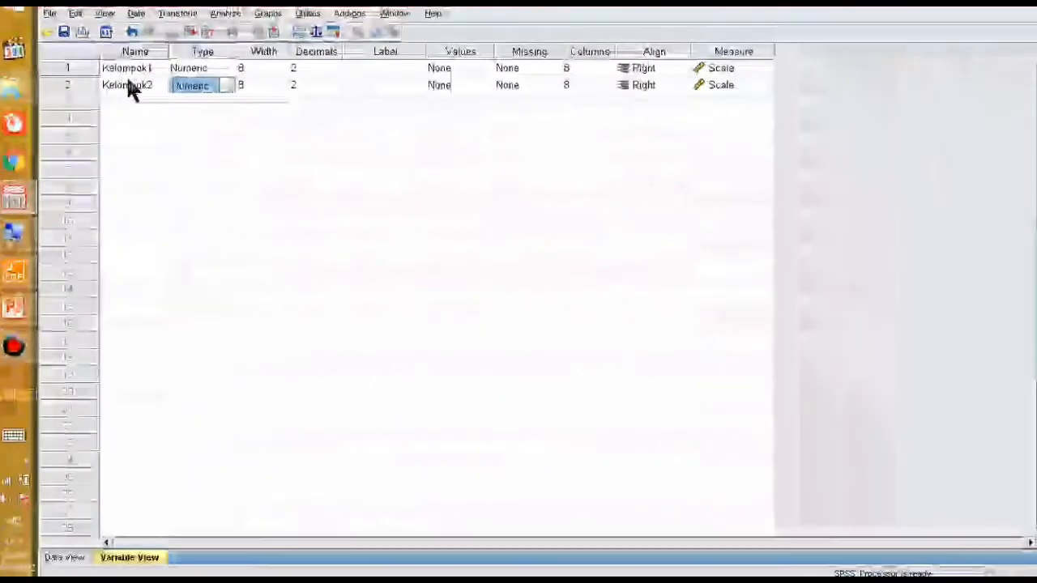
Step: Review the names, alignment and measurement level defined for Kelompok1 and Kelompok2
{"action": "left_click", "coordinate": [134, 69]}
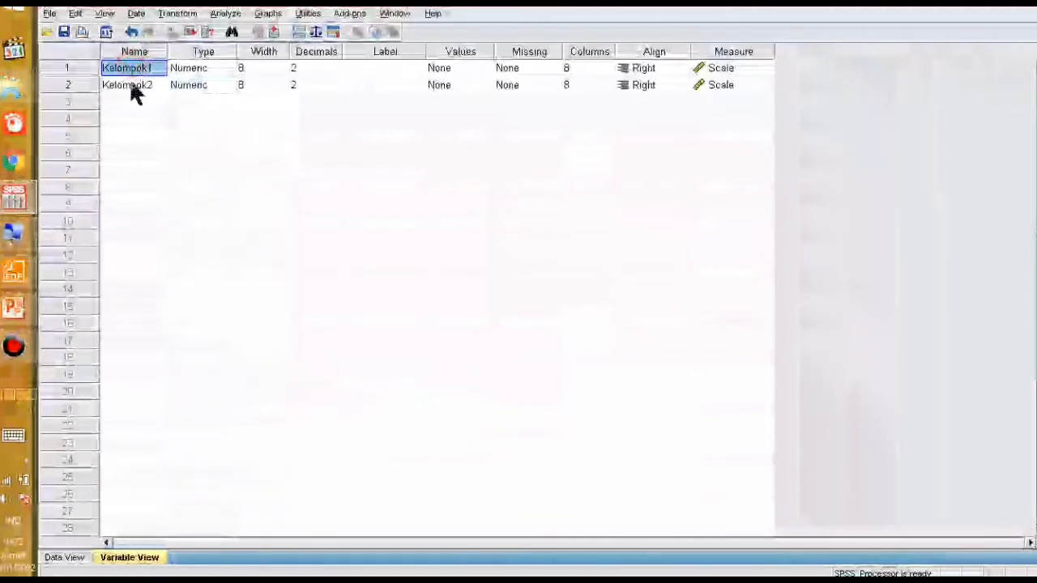
{"action": "left_click", "coordinate": [132, 70]}
{"action": "left_click", "coordinate": [132, 85]}
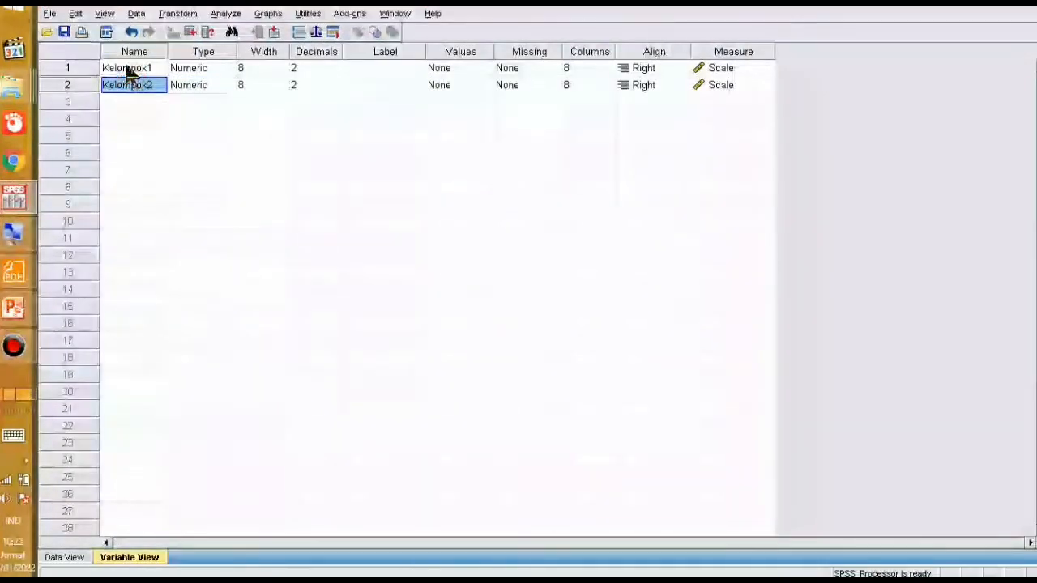
{"action": "left_click", "coordinate": [130, 69]}
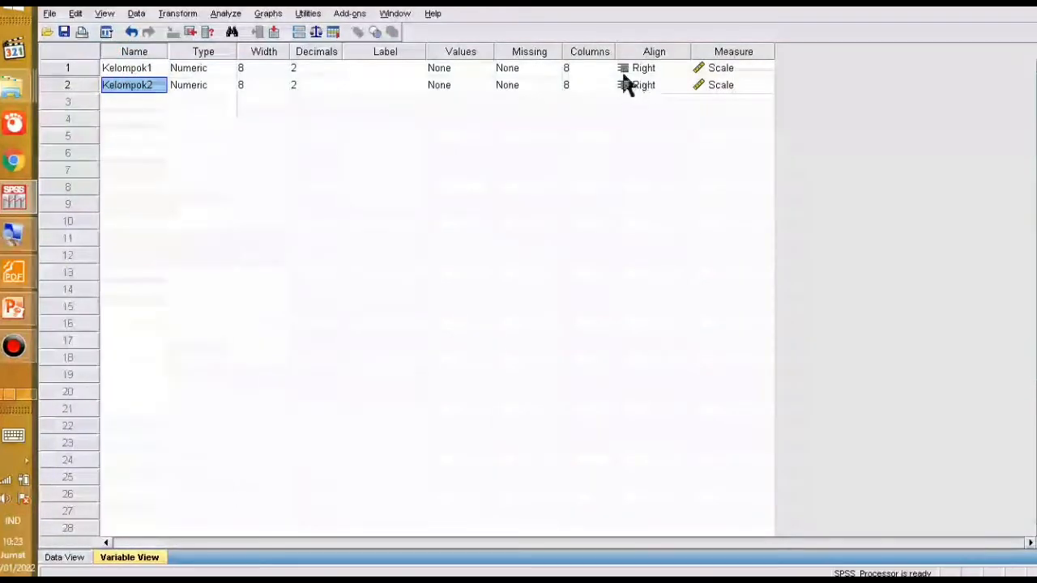
{"action": "left_click", "coordinate": [638, 122]}
{"action": "left_click", "coordinate": [659, 98]}
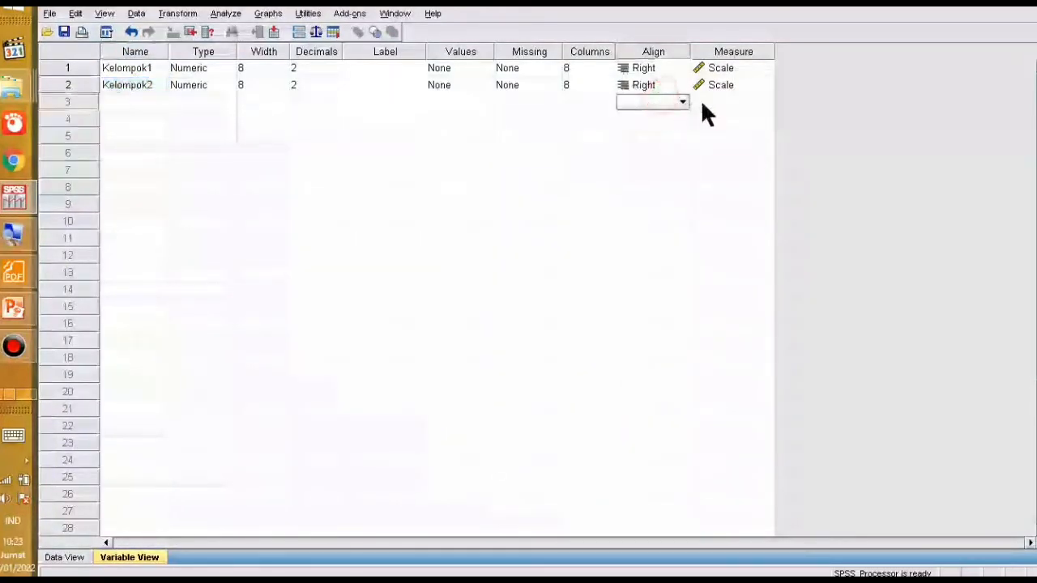
{"action": "left_click", "coordinate": [717, 99]}
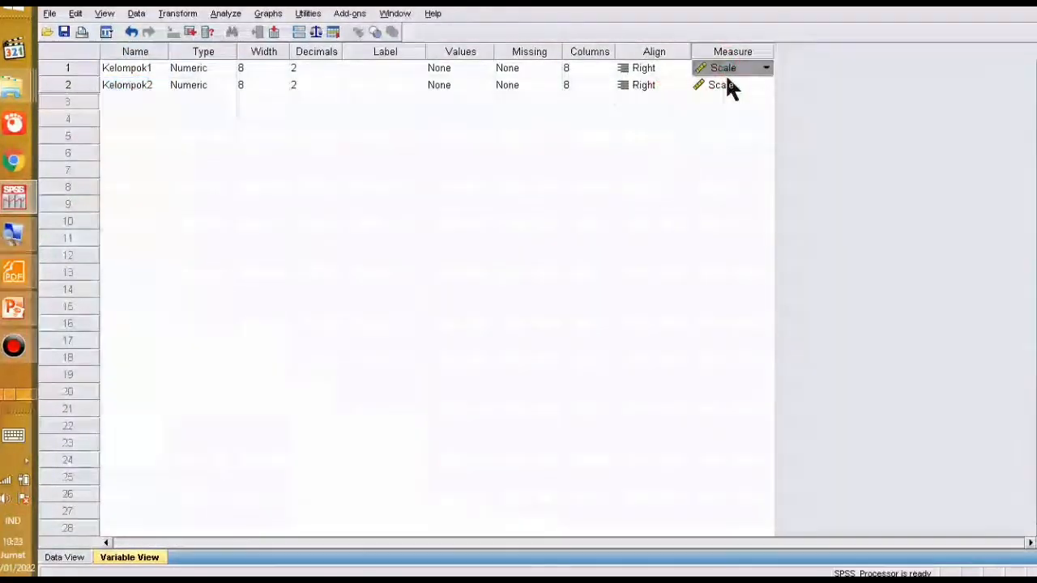
{"action": "left_click", "coordinate": [722, 102]}
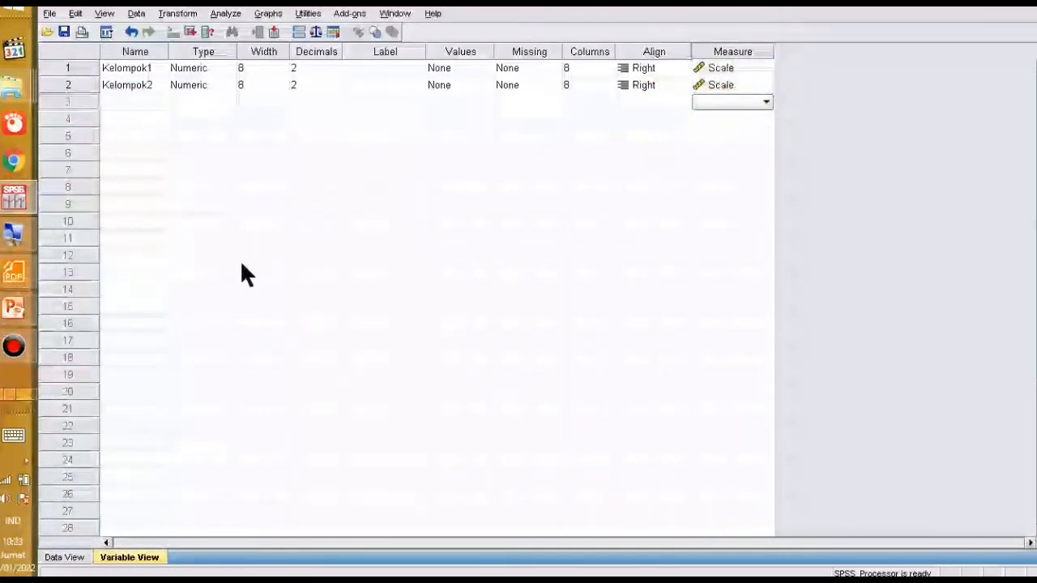
Step: Switch to the Excel workbook and copy the L students' motivation scores in H5:H11
{"action": "left_click", "coordinate": [30, 396]}
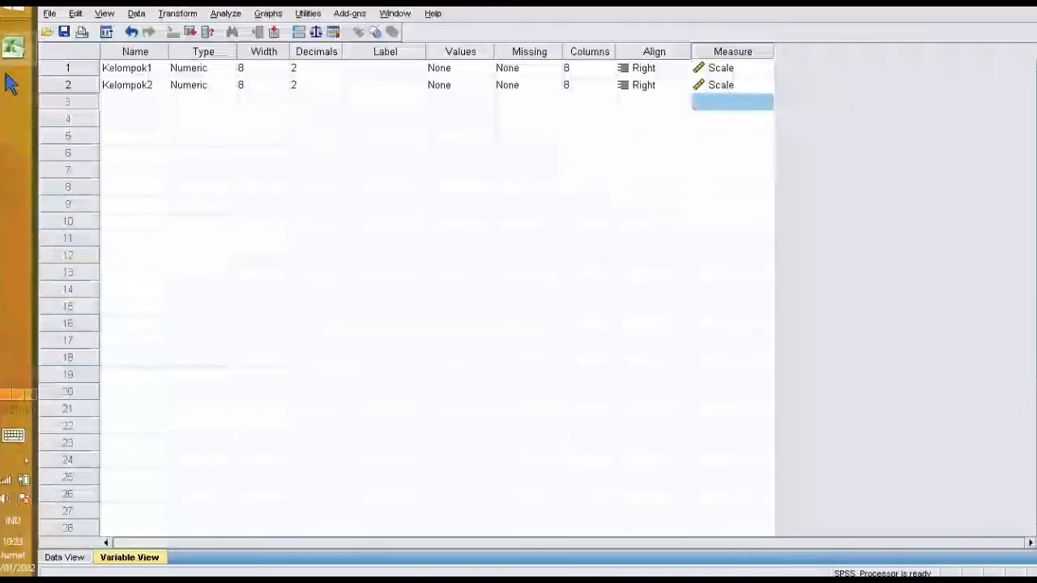
{"action": "left_click", "coordinate": [13, 47]}
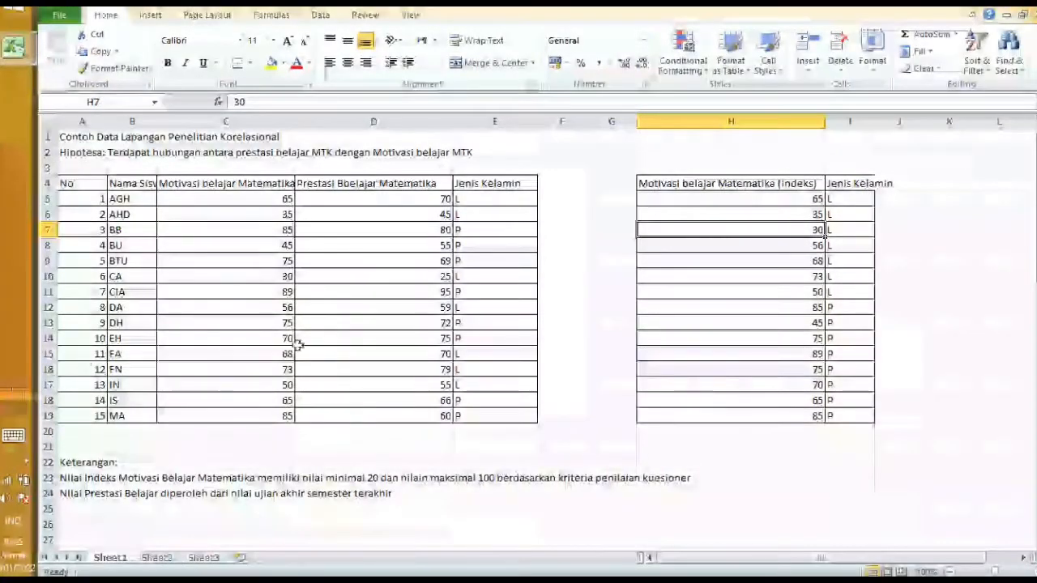
{"action": "left_click", "coordinate": [782, 295]}
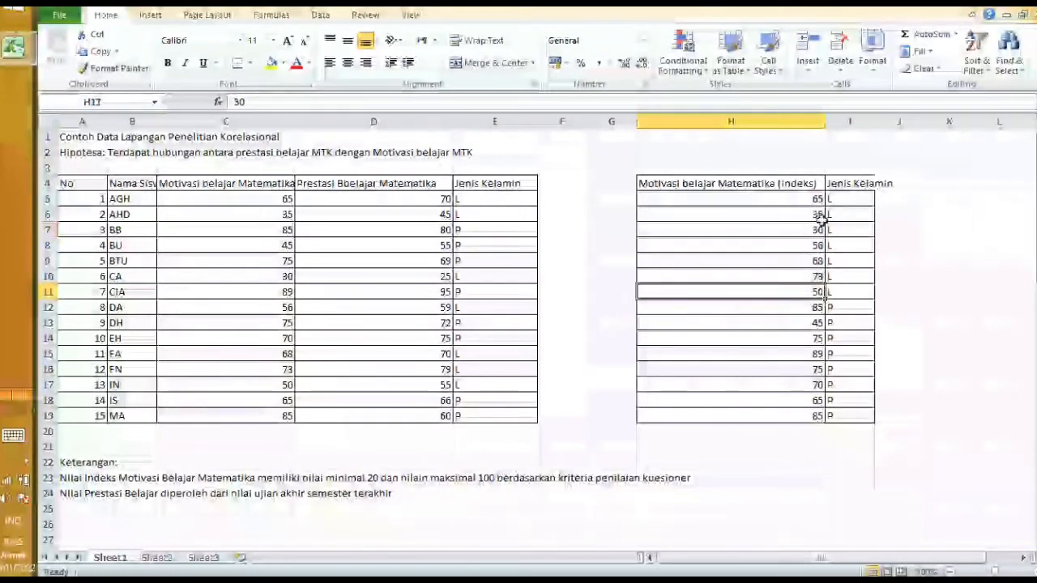
{"action": "left_click_drag", "start_coordinate": [809, 201], "coordinate": [809, 297]}
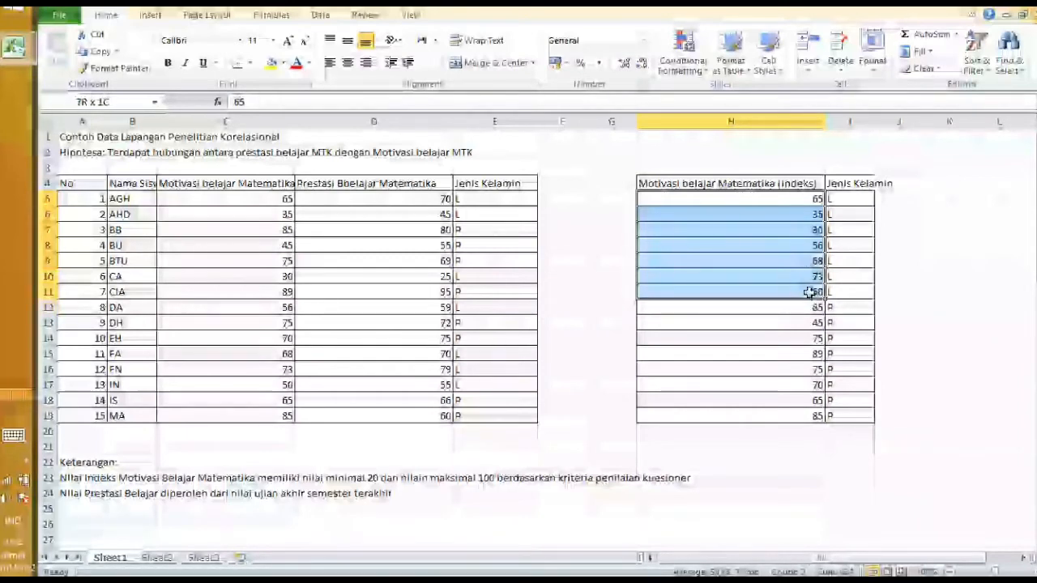
{"action": "left_click_drag", "start_coordinate": [809, 293], "coordinate": [810, 289]}
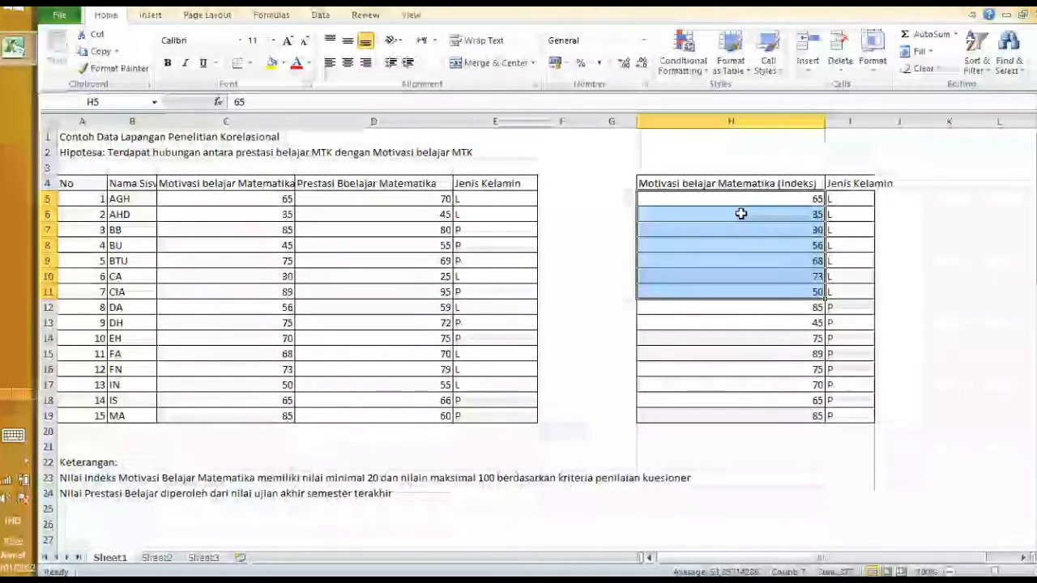
{"action": "right_click", "coordinate": [742, 213]}
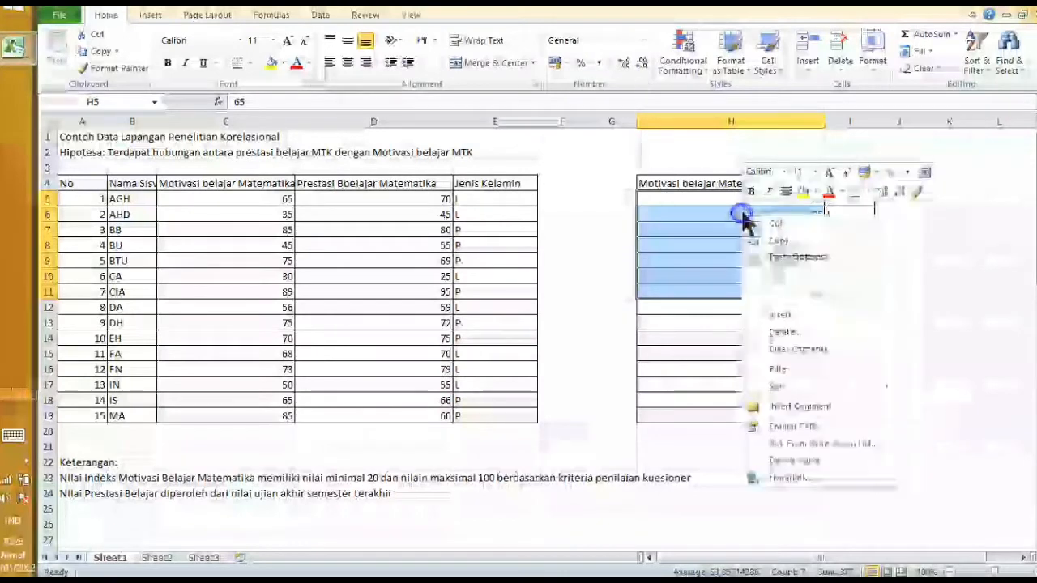
{"action": "left_click", "coordinate": [773, 239]}
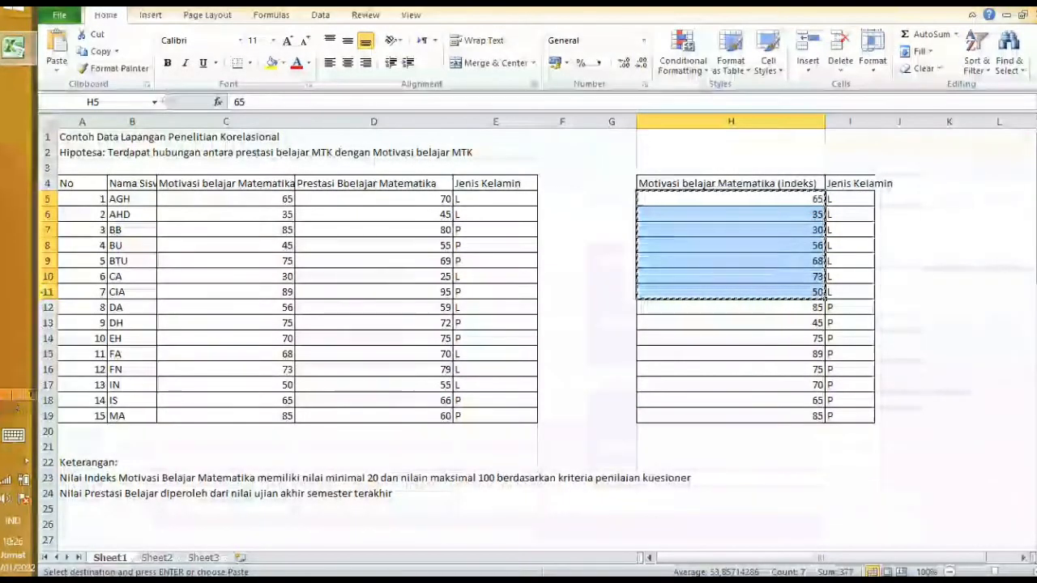
Step: Switch to the SPSS data editor and paste the copied L scores into Kelompok1, starting at the first case
{"action": "left_click", "coordinate": [2, 396]}
{"action": "left_click", "coordinate": [3, 397]}
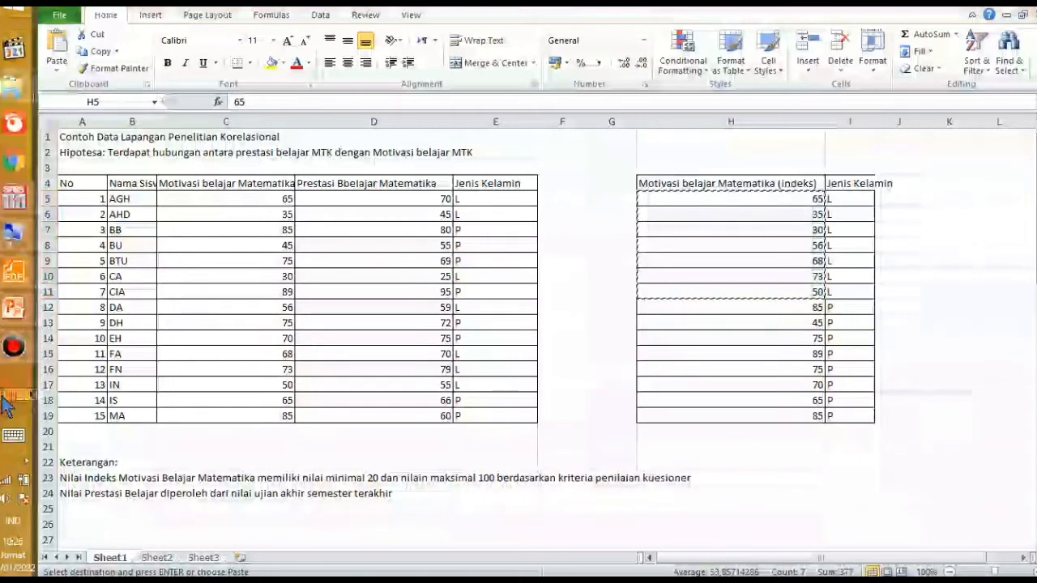
{"action": "mouse_move", "coordinate": [14, 197]}
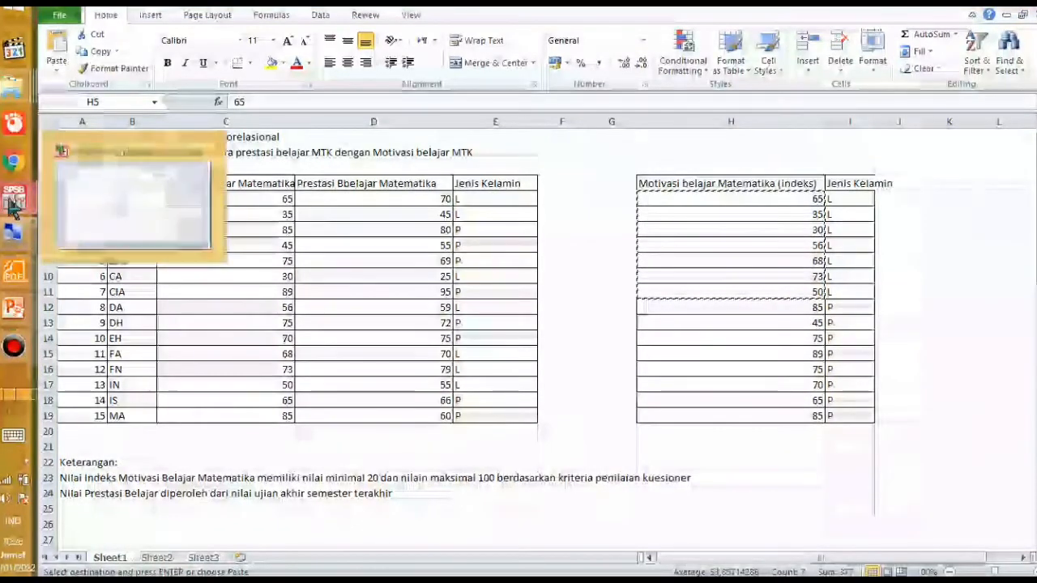
{"action": "left_click", "coordinate": [101, 198]}
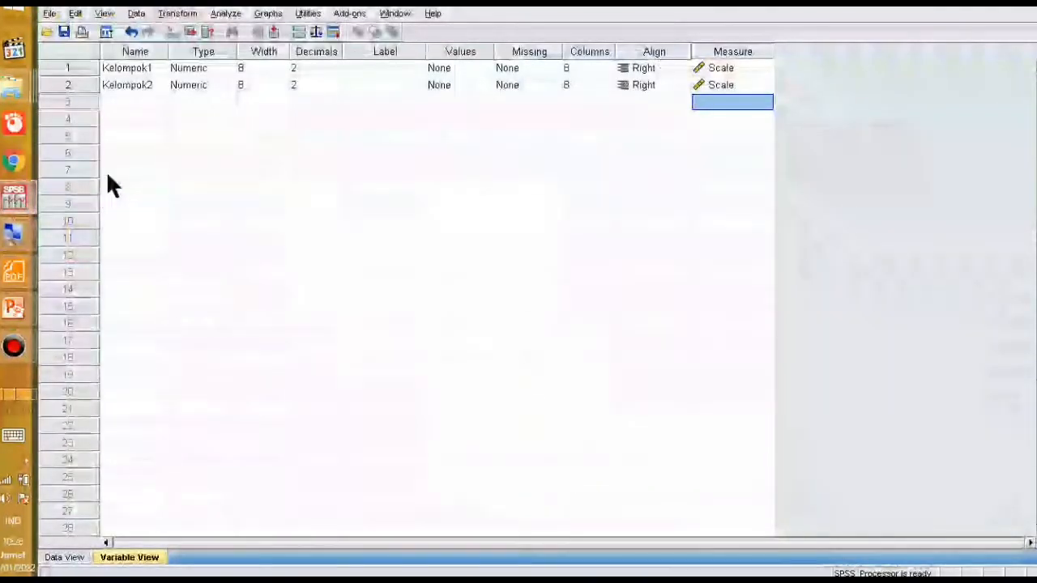
{"action": "left_click", "coordinate": [64, 557]}
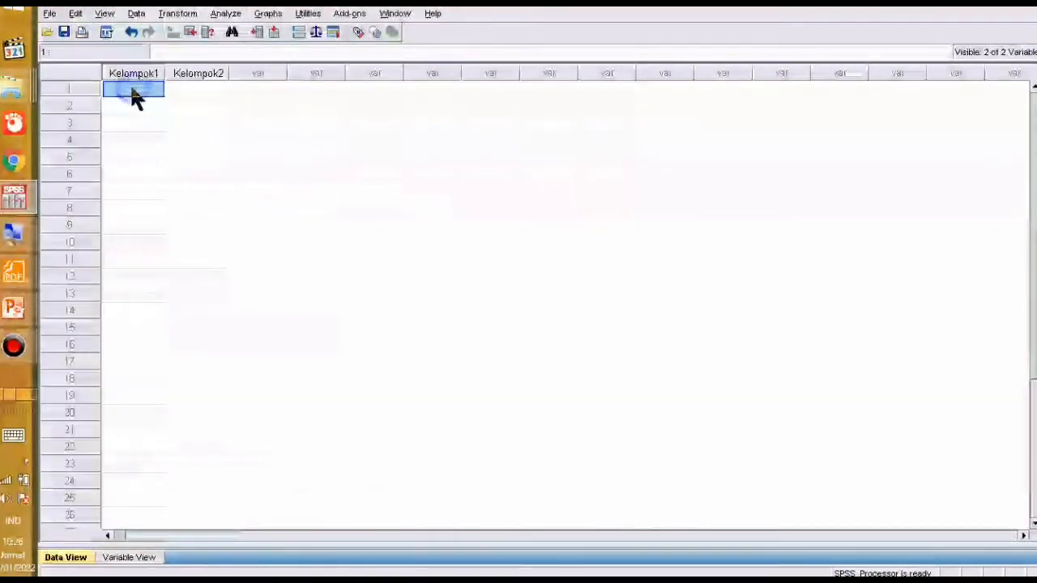
{"action": "right_click", "coordinate": [134, 92]}
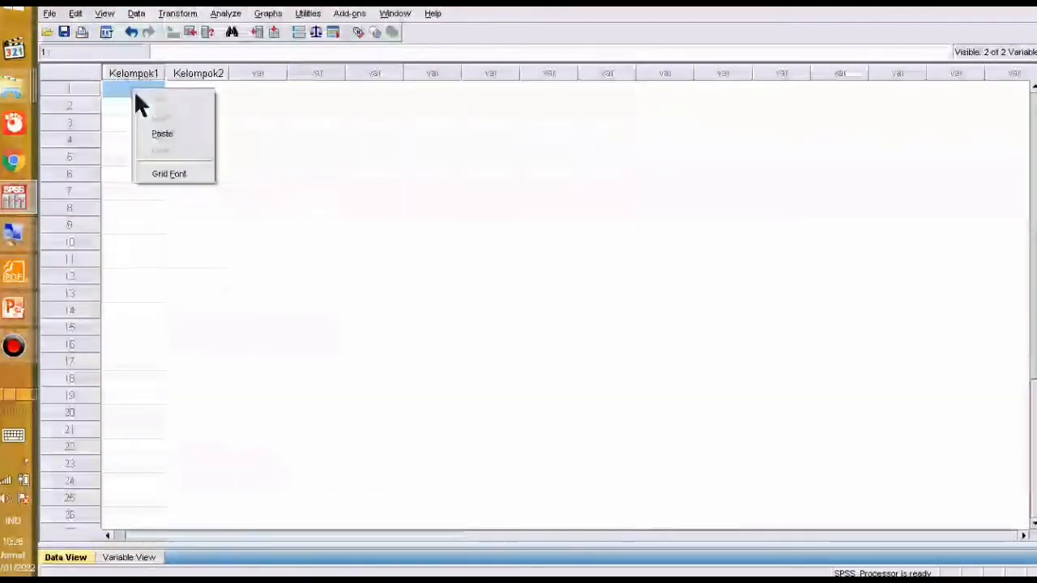
{"action": "left_click", "coordinate": [163, 133]}
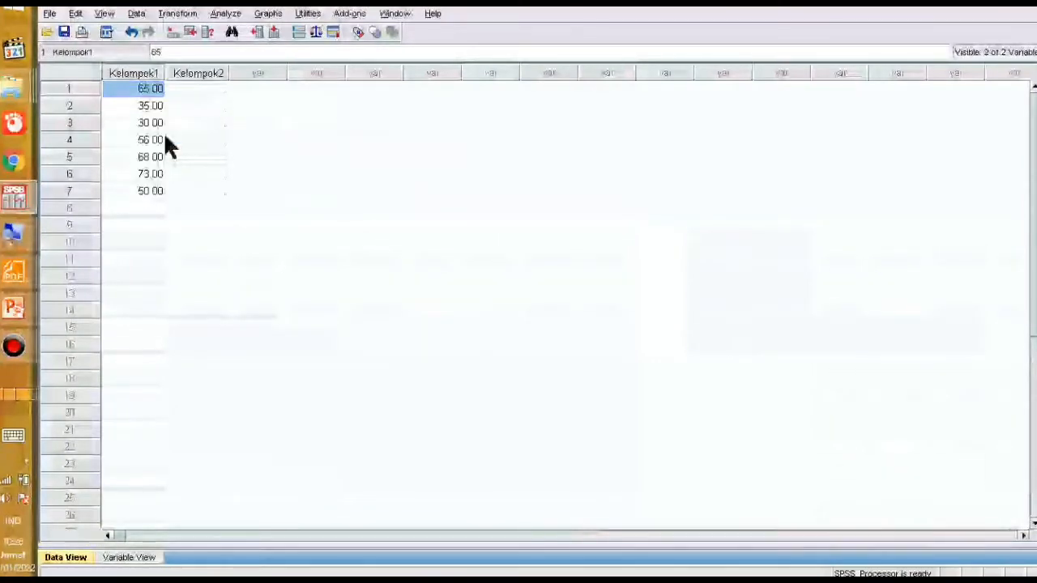
Step: Return to the Excel workbook and copy the P students' motivation scores in H12:H19
{"action": "key", "text": "alt+Tab"}
{"action": "left_click", "coordinate": [381, 253]}
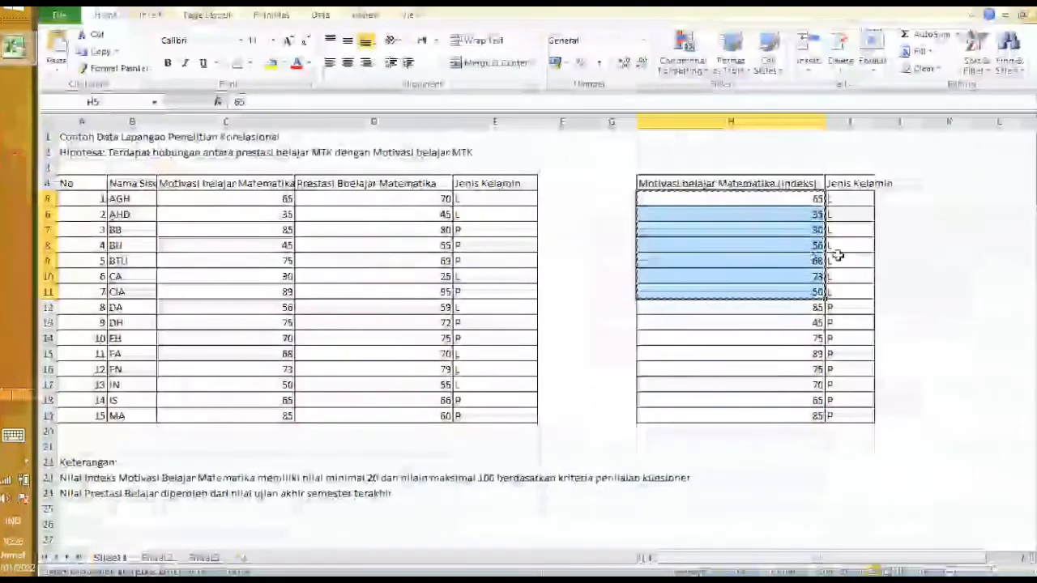
{"action": "left_click_drag", "start_coordinate": [773, 306], "coordinate": [764, 418]}
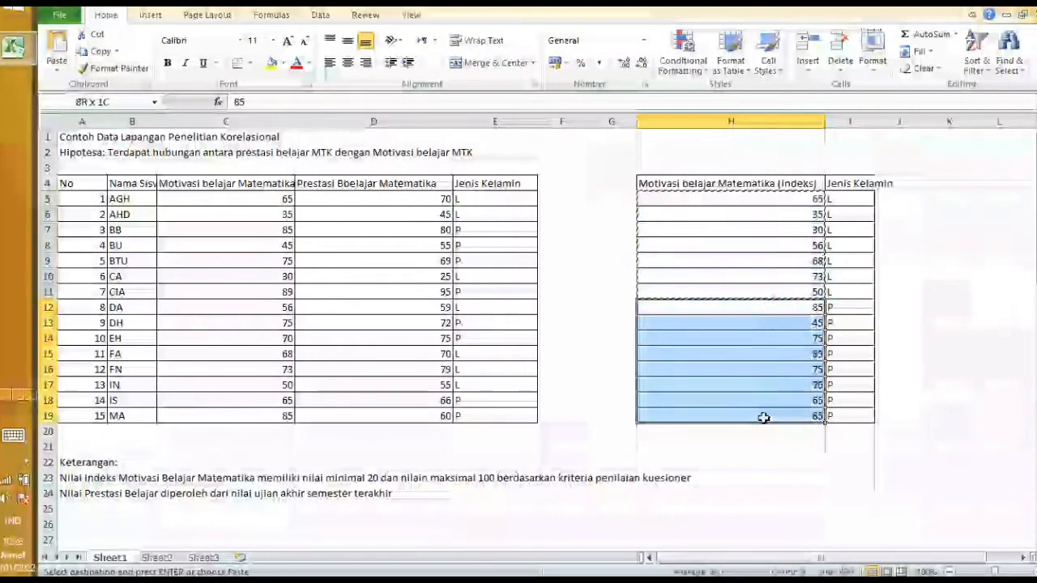
{"action": "right_click", "coordinate": [717, 342]}
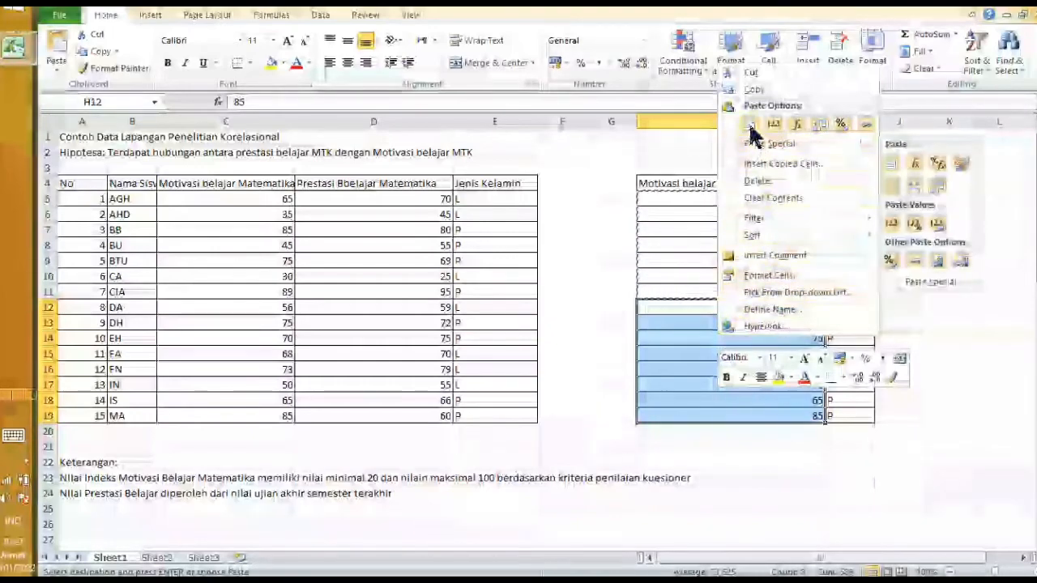
{"action": "left_click", "coordinate": [753, 91]}
Step: Switch back to the SPSS data editor and paste the copied P scores into Kelompok2, starting at the first case
{"action": "key", "text": "alt+Tab"}
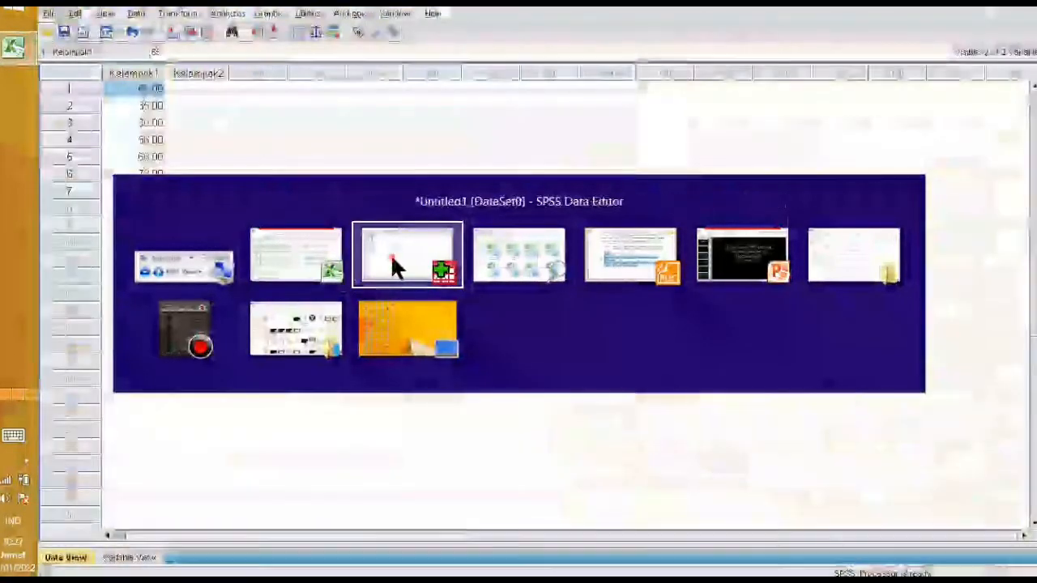
{"action": "left_click", "coordinate": [393, 261]}
{"action": "left_click", "coordinate": [191, 91]}
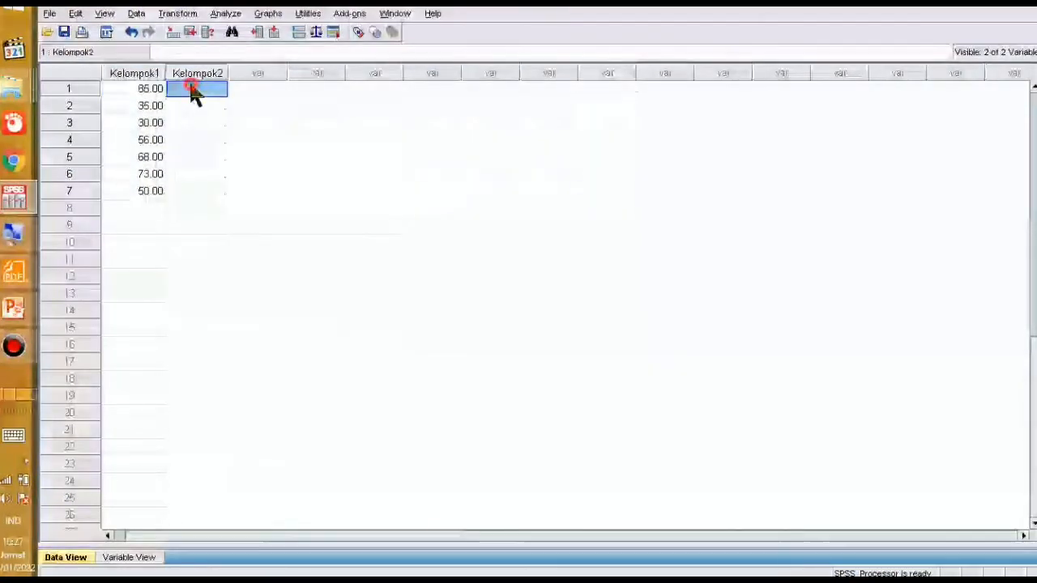
{"action": "right_click", "coordinate": [192, 90]}
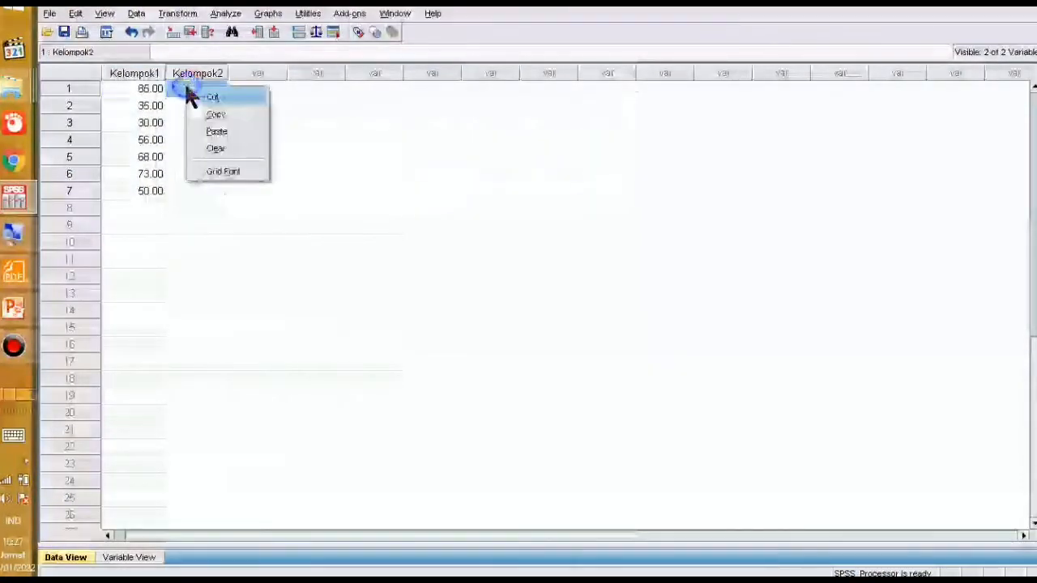
{"action": "left_click", "coordinate": [217, 132]}
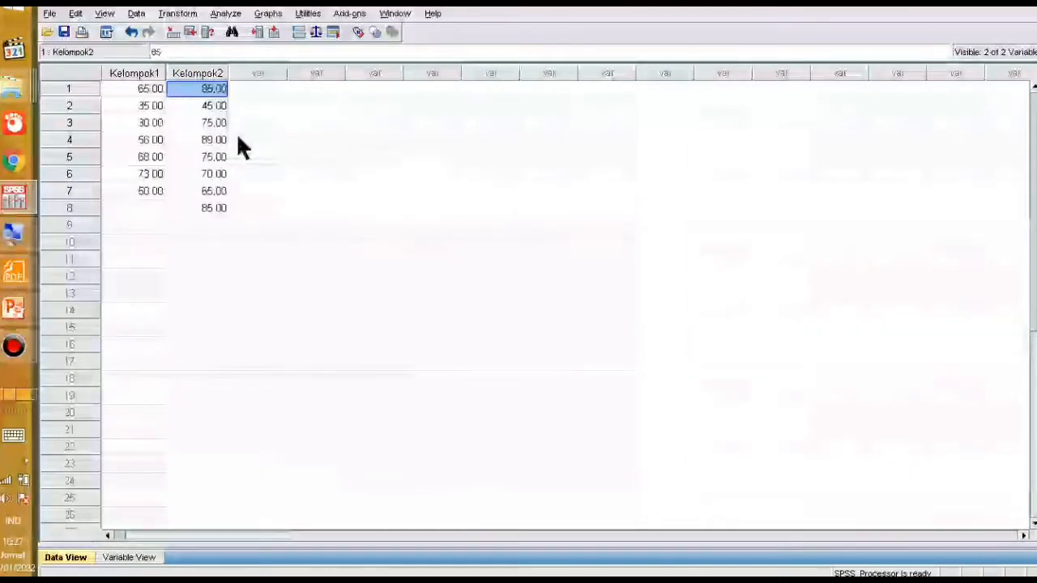
Step: Compare the scores listed under Kelompok1 with those under Kelompok2, case by case
{"action": "left_click", "coordinate": [282, 154]}
{"action": "left_click", "coordinate": [293, 241]}
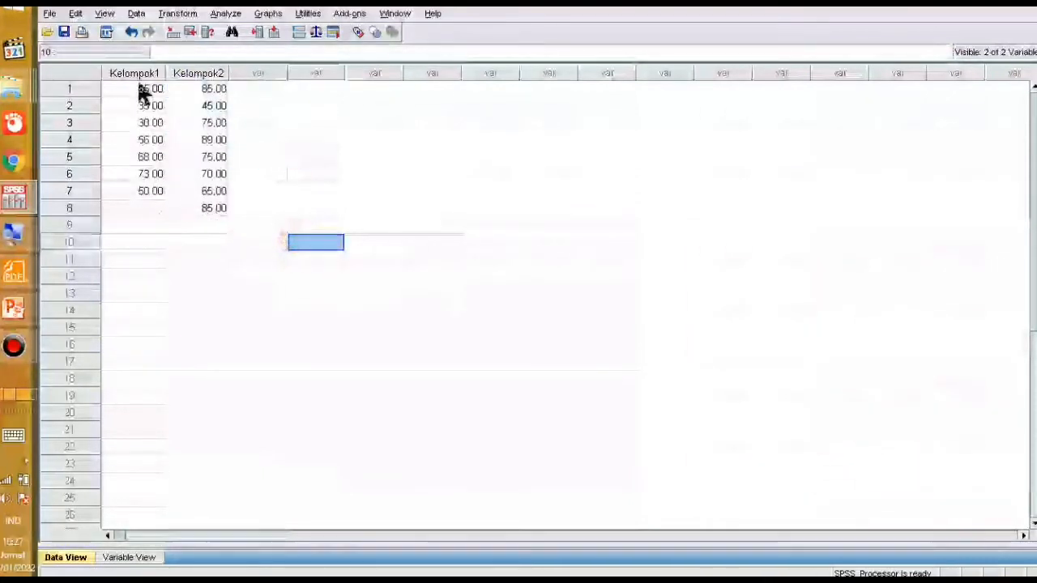
{"action": "left_click_drag", "start_coordinate": [143, 91], "coordinate": [153, 195]}
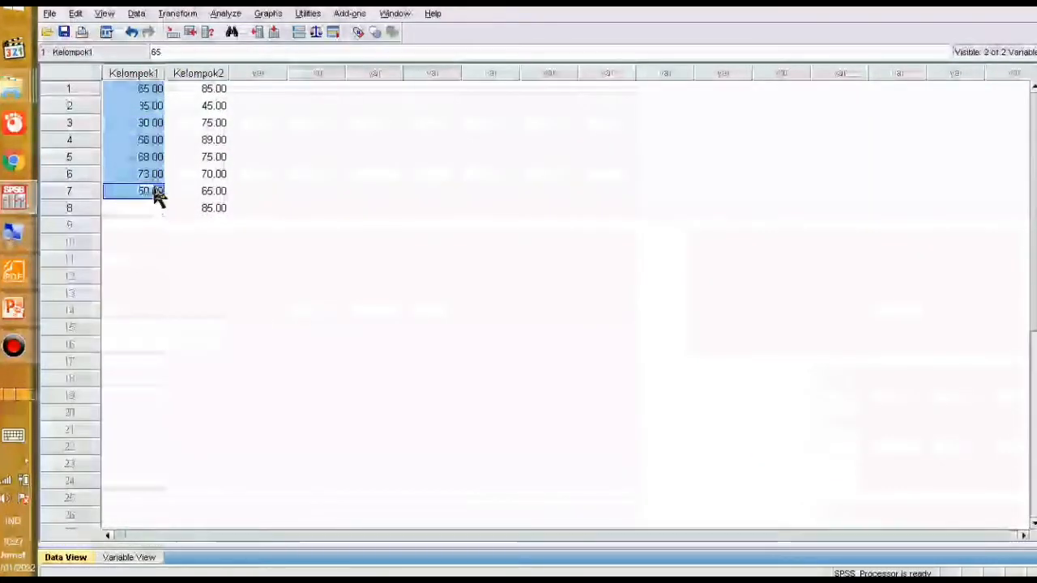
{"action": "left_click", "coordinate": [192, 209]}
{"action": "left_click", "coordinate": [158, 173]}
{"action": "left_click", "coordinate": [176, 175]}
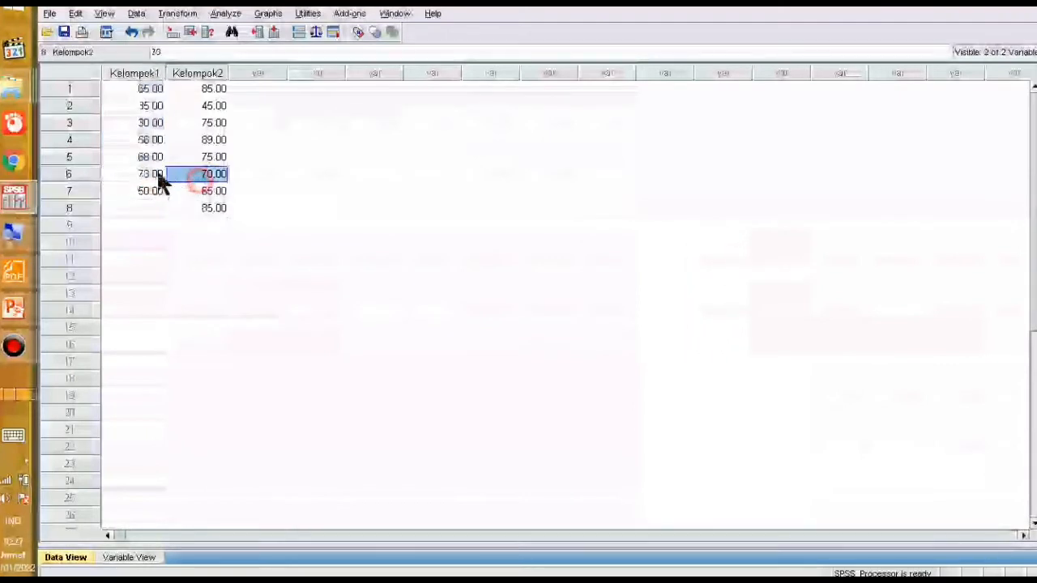
{"action": "left_click", "coordinate": [155, 171]}
{"action": "left_click", "coordinate": [184, 141]}
{"action": "left_click", "coordinate": [150, 123]}
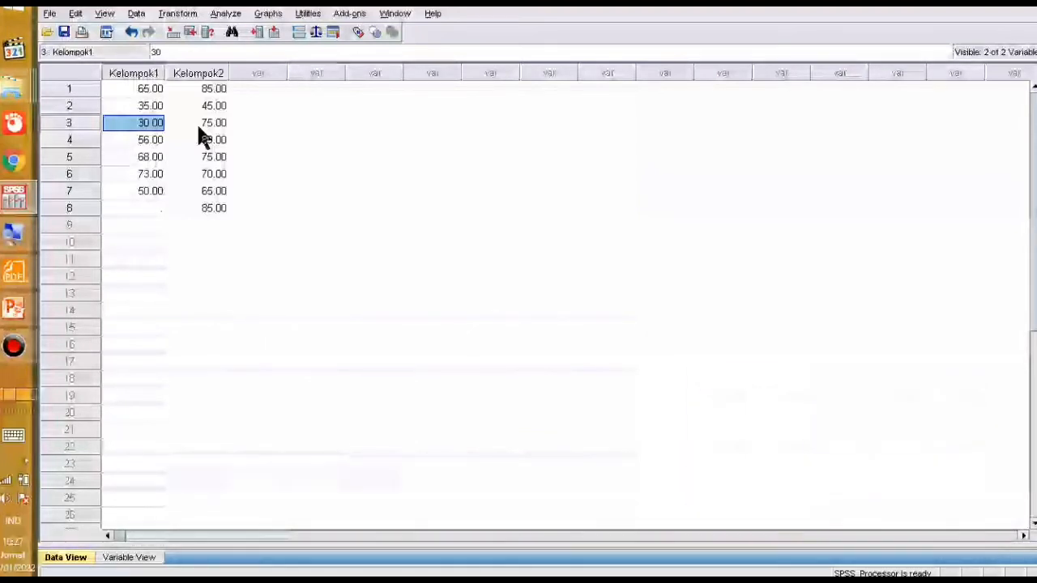
{"action": "key", "text": "F2"}
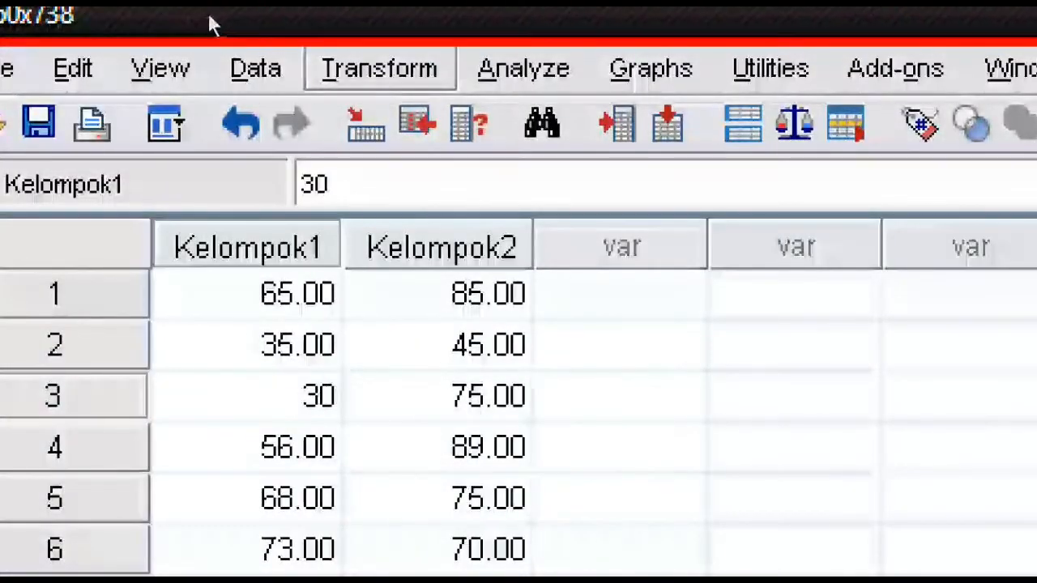
Step: Start the Explore descriptive analysis and assign Kelompok1 and Kelompok2 as its dependent variables
{"action": "key", "text": "alt+a"}
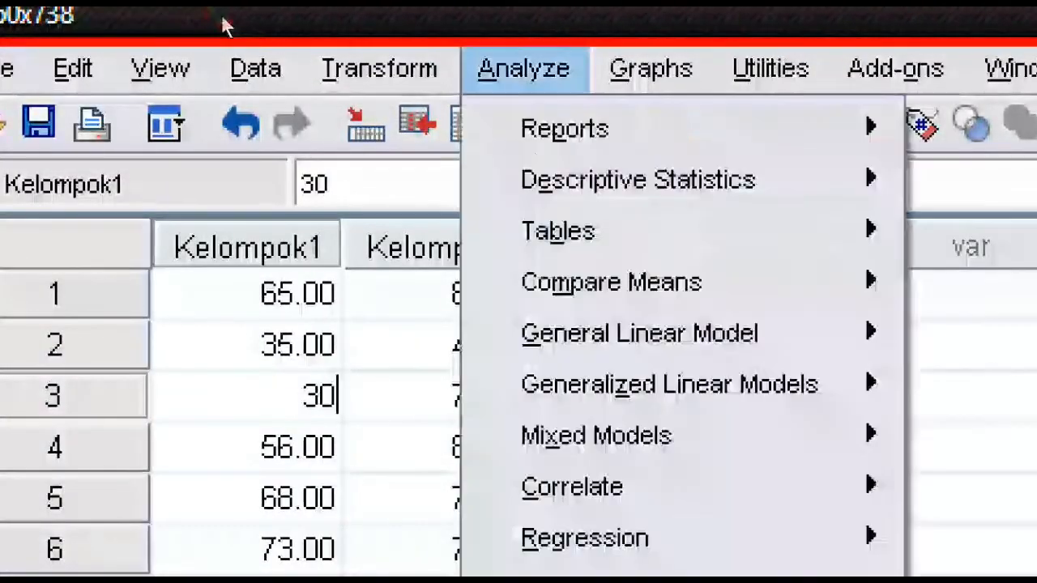
{"action": "key", "text": "Down"}
{"action": "key", "text": "Down"}
{"action": "key", "text": "Down"}
{"action": "key", "text": "Up"}
{"action": "key", "text": "Up"}
{"action": "key", "text": "Down"}
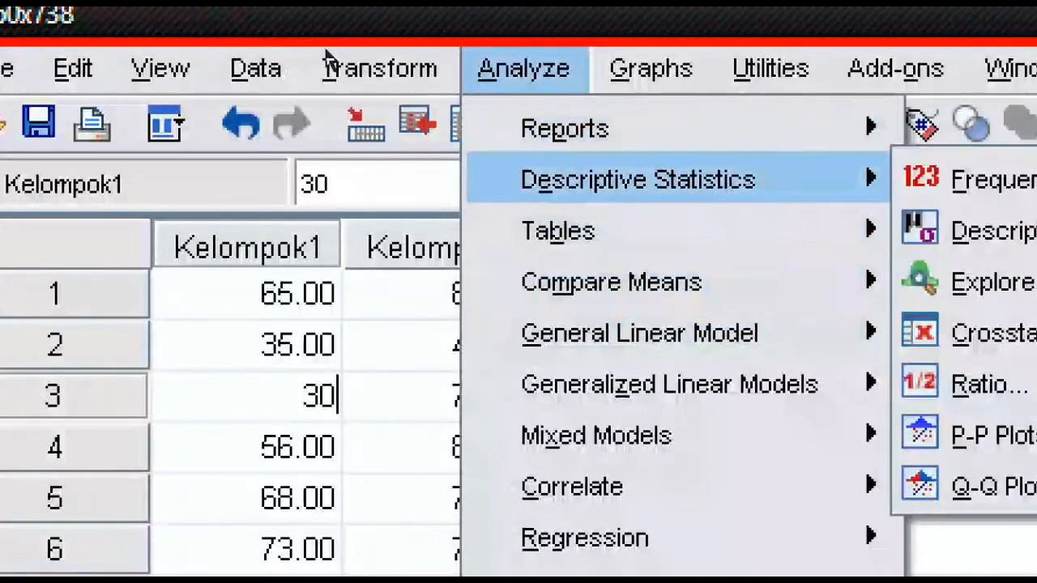
{"action": "key", "text": "Right"}
{"action": "key", "text": "Down"}
{"action": "key", "text": "Down"}
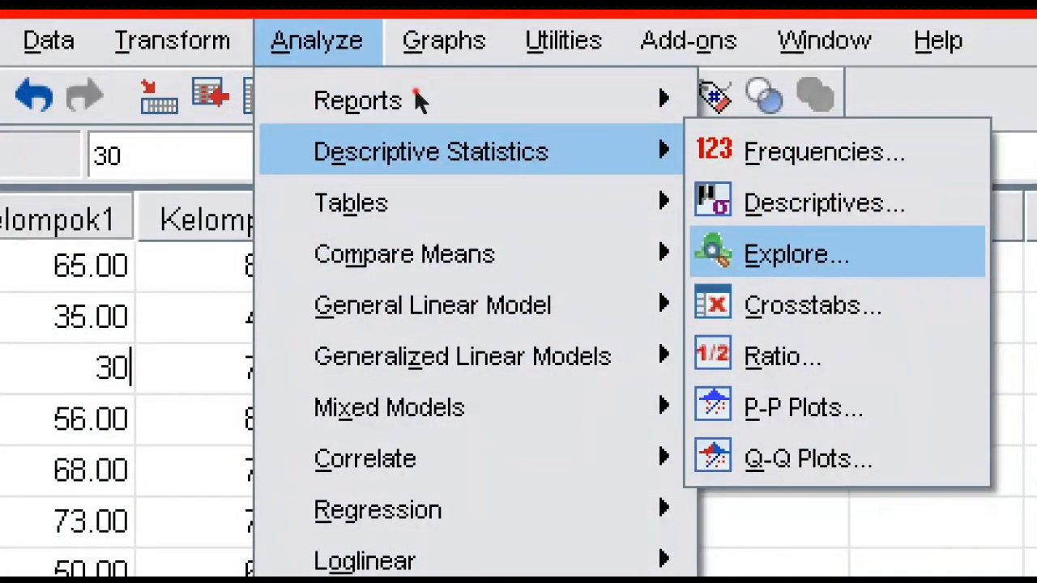
{"action": "key", "text": "Return"}
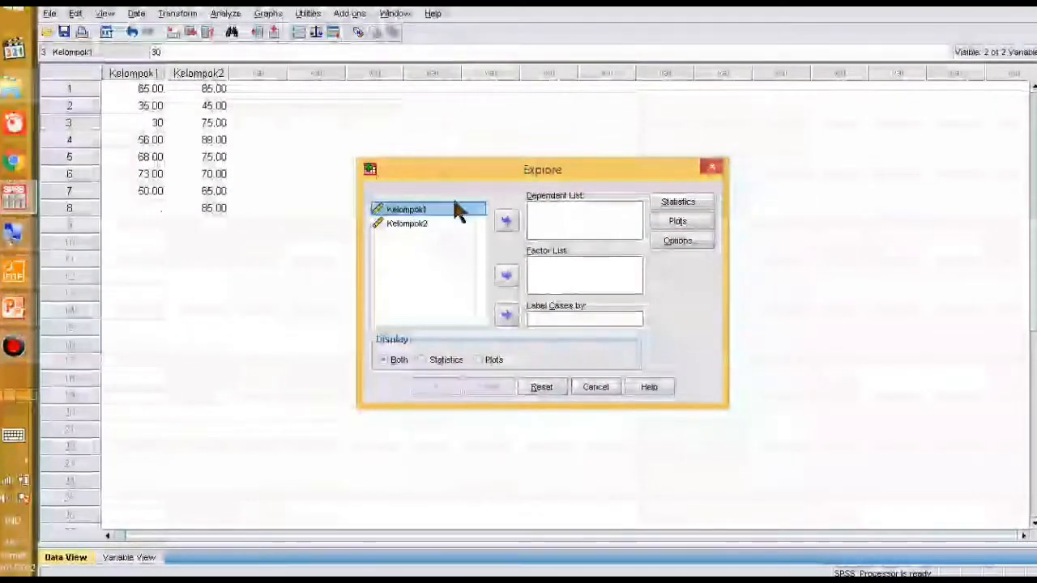
{"action": "left_click", "coordinate": [505, 220]}
{"action": "left_click", "coordinate": [416, 210]}
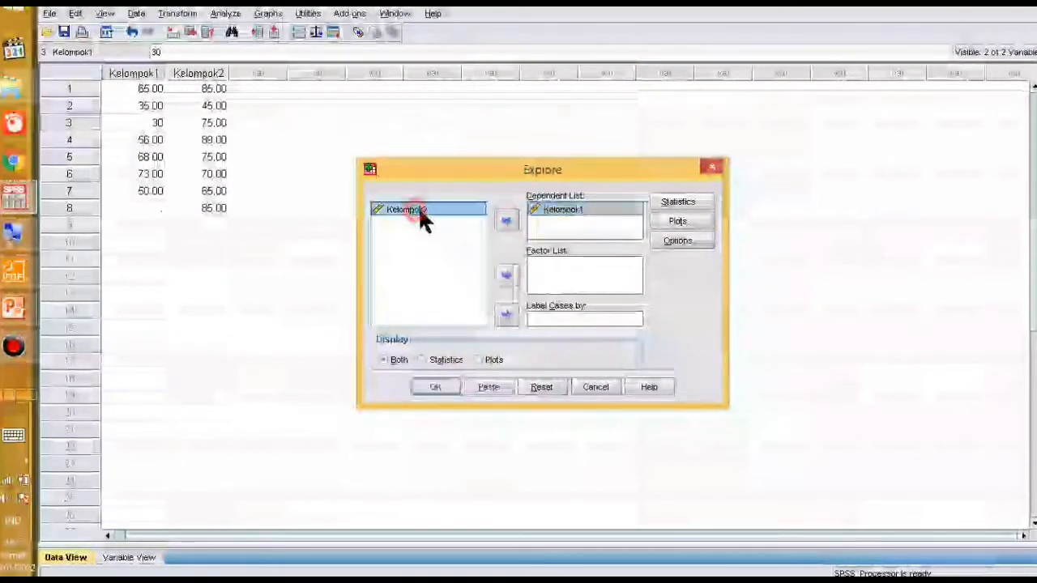
{"action": "left_click", "coordinate": [505, 221]}
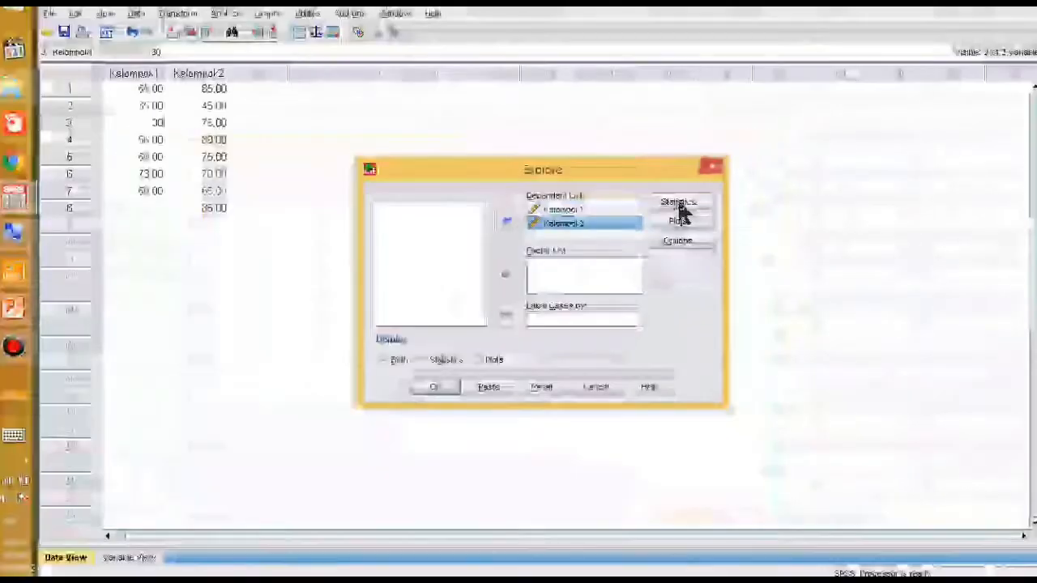
Step: Keep Descriptives with a 95% confidence interval for the mean and enable normality plots with tests
{"action": "left_click", "coordinate": [672, 208]}
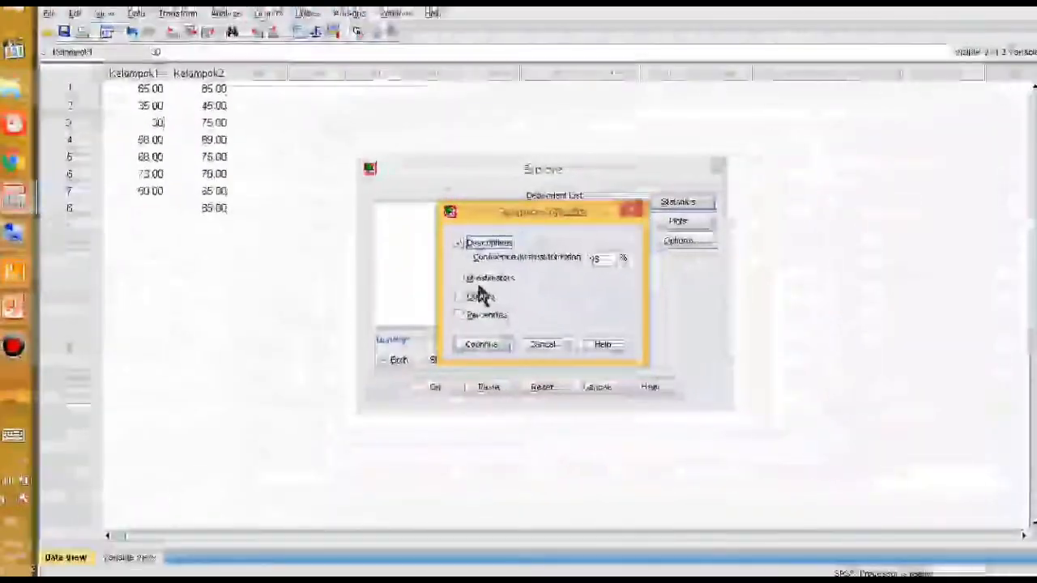
{"action": "left_click", "coordinate": [481, 346]}
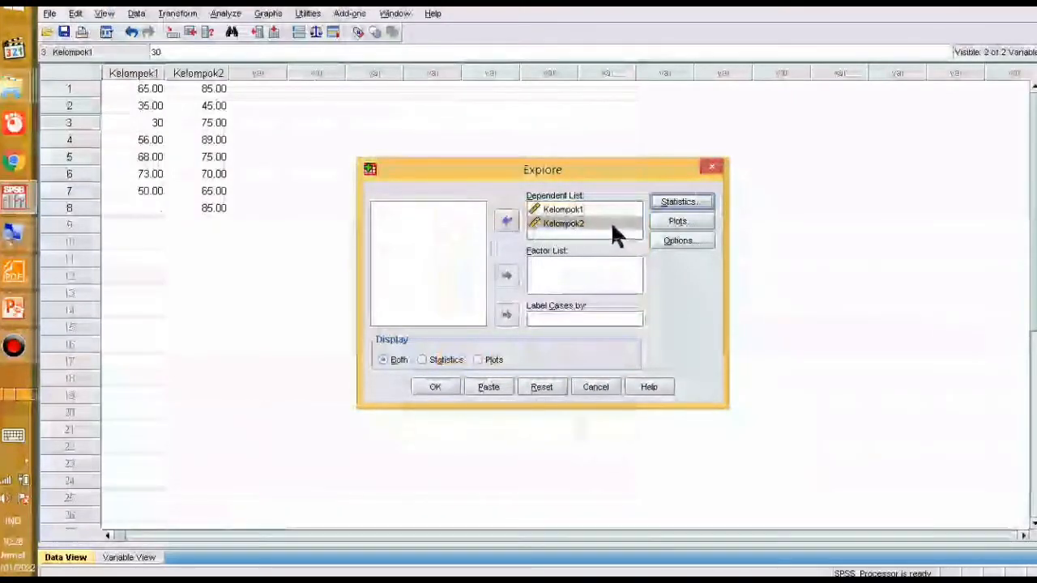
{"action": "left_click", "coordinate": [675, 223]}
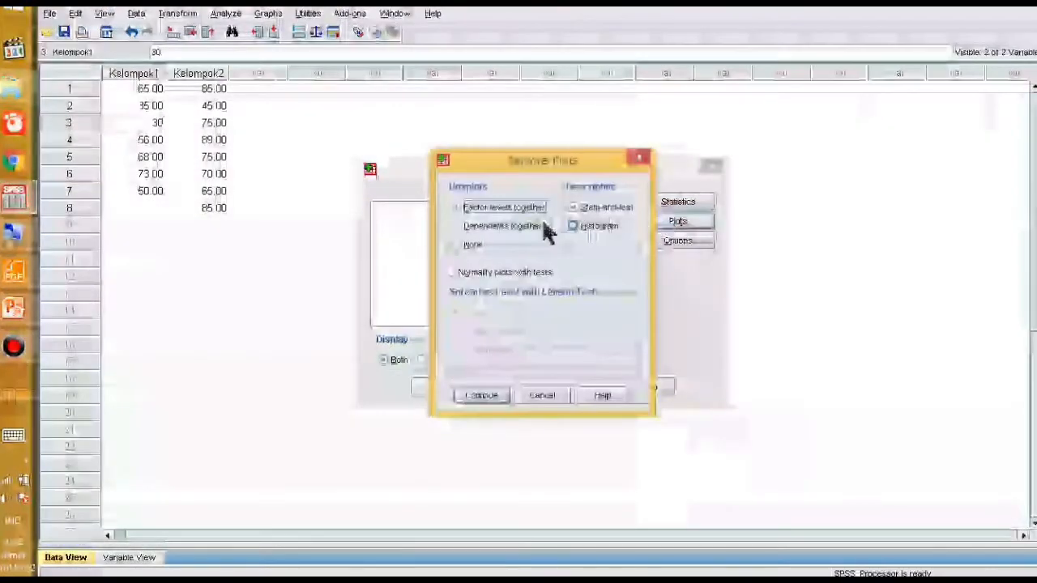
{"action": "left_click", "coordinate": [451, 273]}
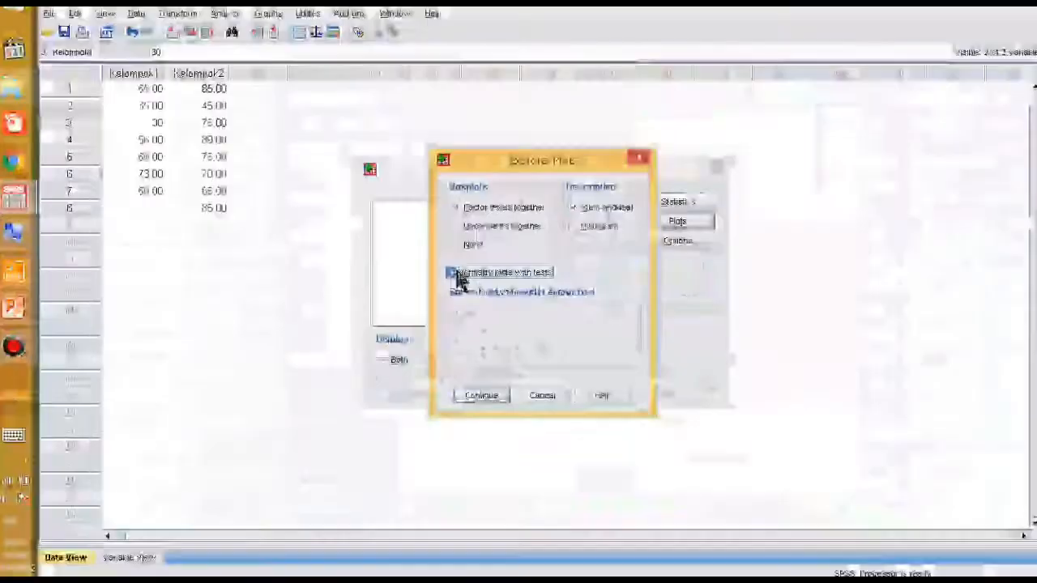
{"action": "left_click", "coordinate": [478, 399]}
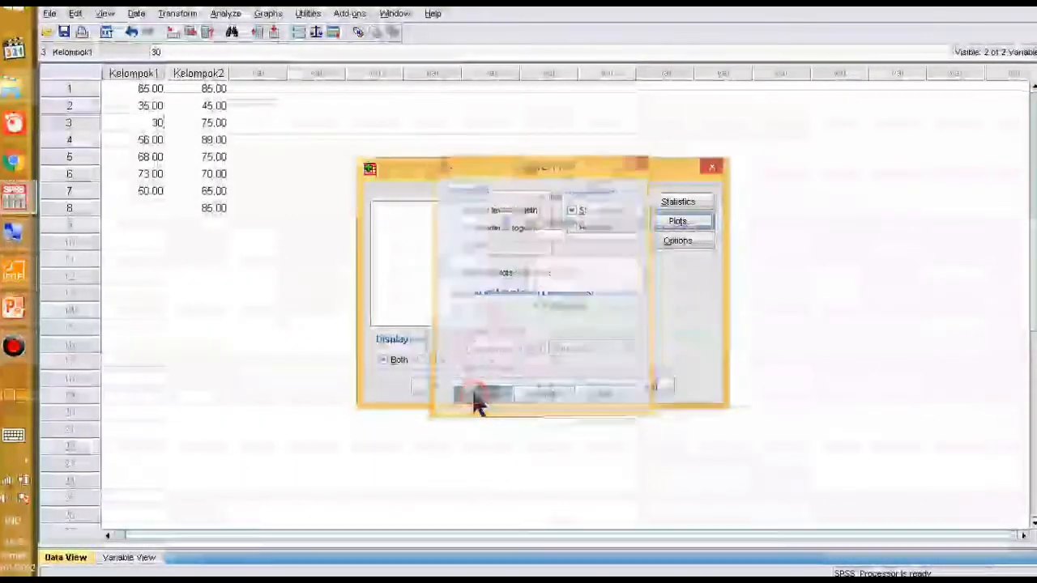
Step: Keep missing values set to exclude cases listwise and run the Explore analysis
{"action": "left_click", "coordinate": [677, 239]}
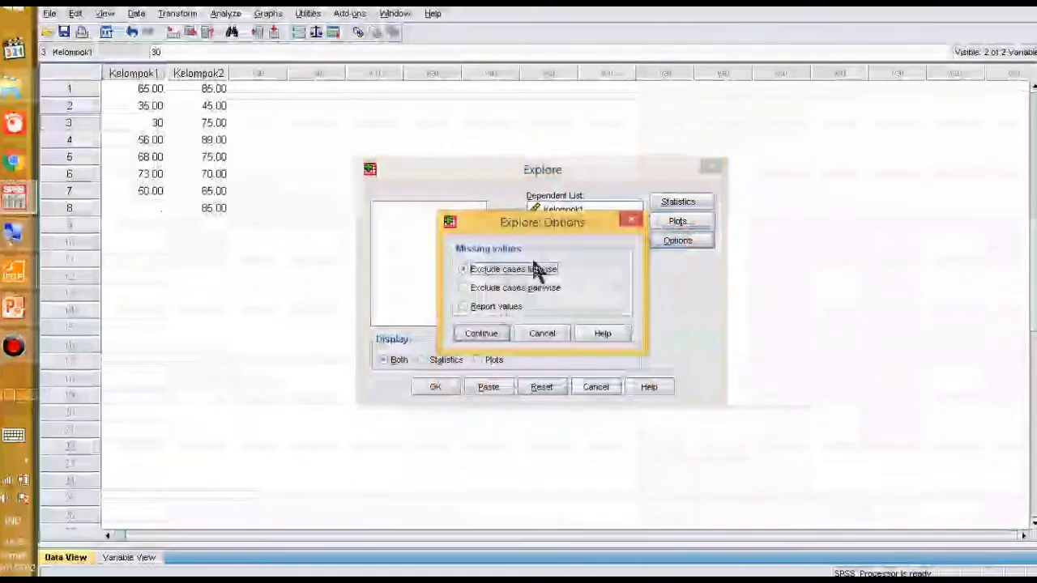
{"action": "left_click", "coordinate": [484, 337]}
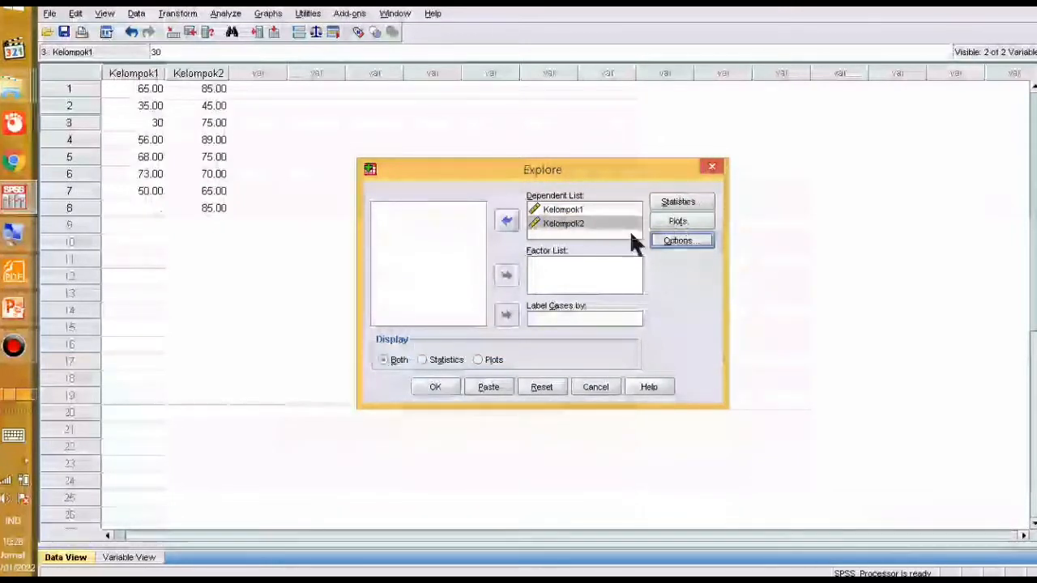
{"action": "left_click", "coordinate": [434, 386]}
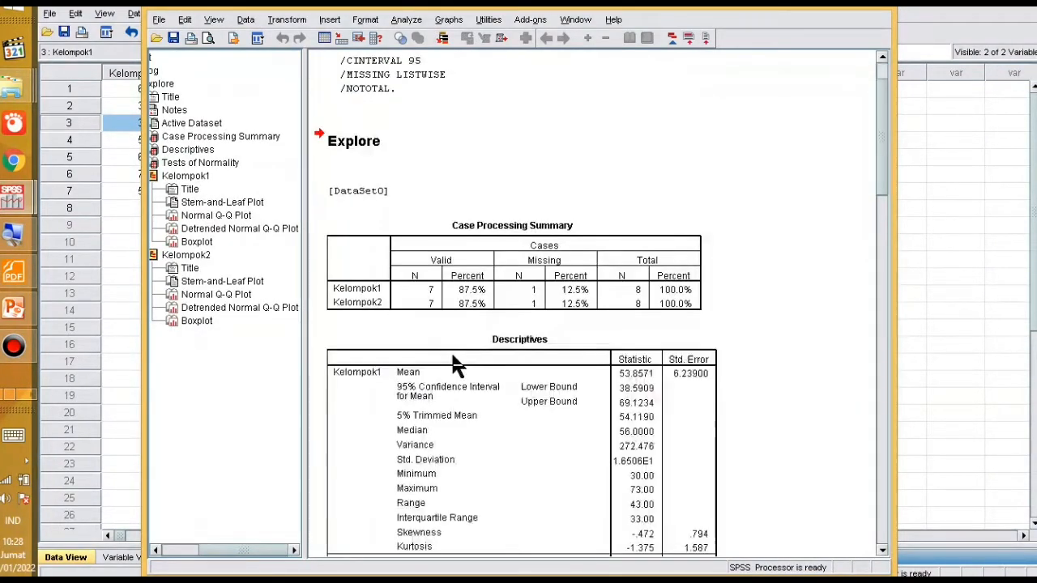
Step: Copy the Tests of Normality table from the output and paste it into the blank Word document with source formatting
{"action": "scroll", "coordinate": [622, 275], "scroll_direction": "down", "scroll_amount": 10}
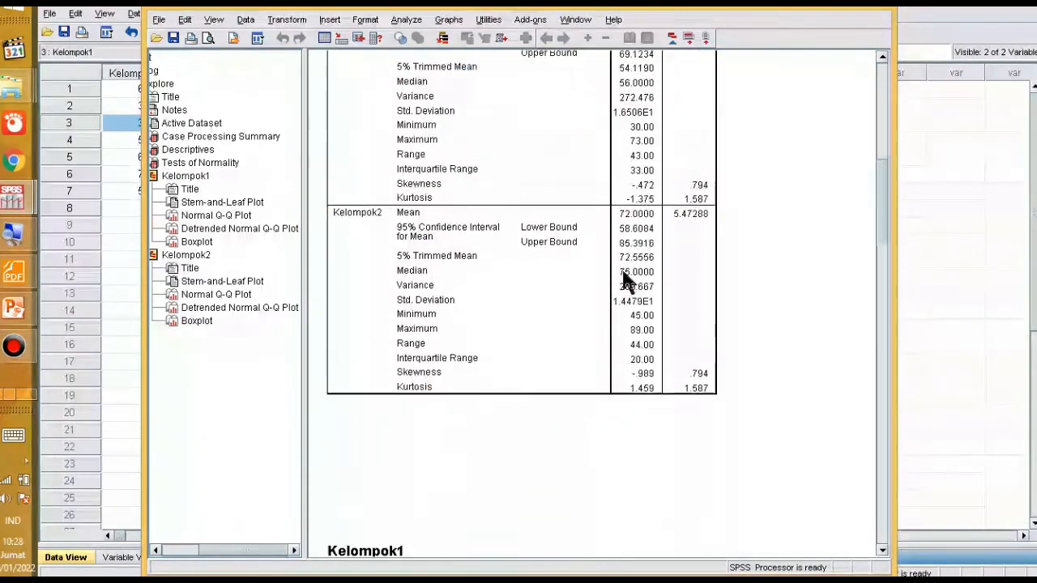
{"action": "scroll", "coordinate": [618, 284], "scroll_direction": "down", "scroll_amount": 3}
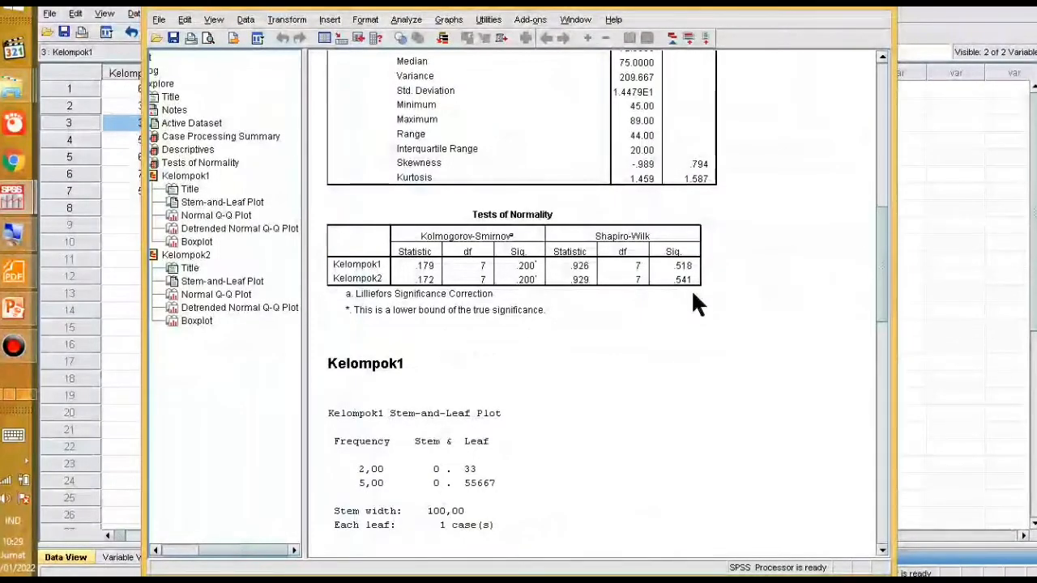
{"action": "left_click", "coordinate": [772, 245]}
{"action": "right_click", "coordinate": [604, 254]}
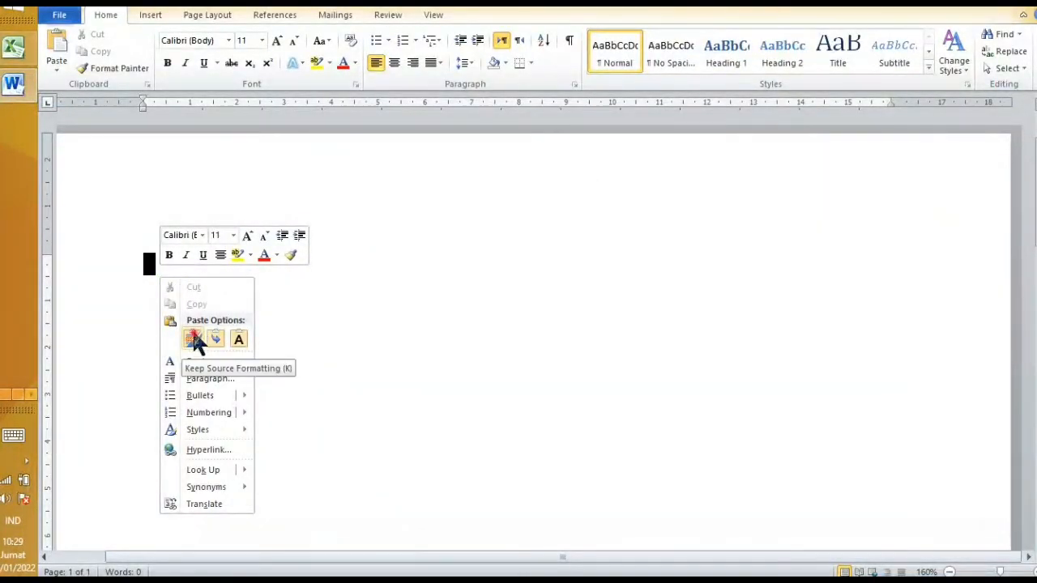
{"action": "left_click", "coordinate": [194, 340]}
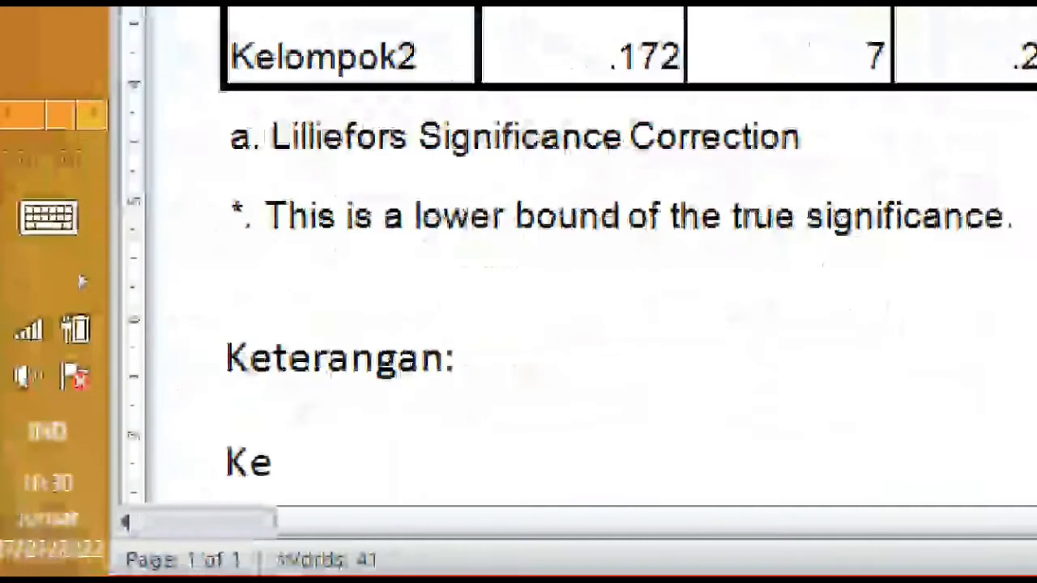
Step: Complete the line below "Keterangan:" so it reads "Kelompok 1(laki-laki):"
{"action": "type", "text": "lo"}
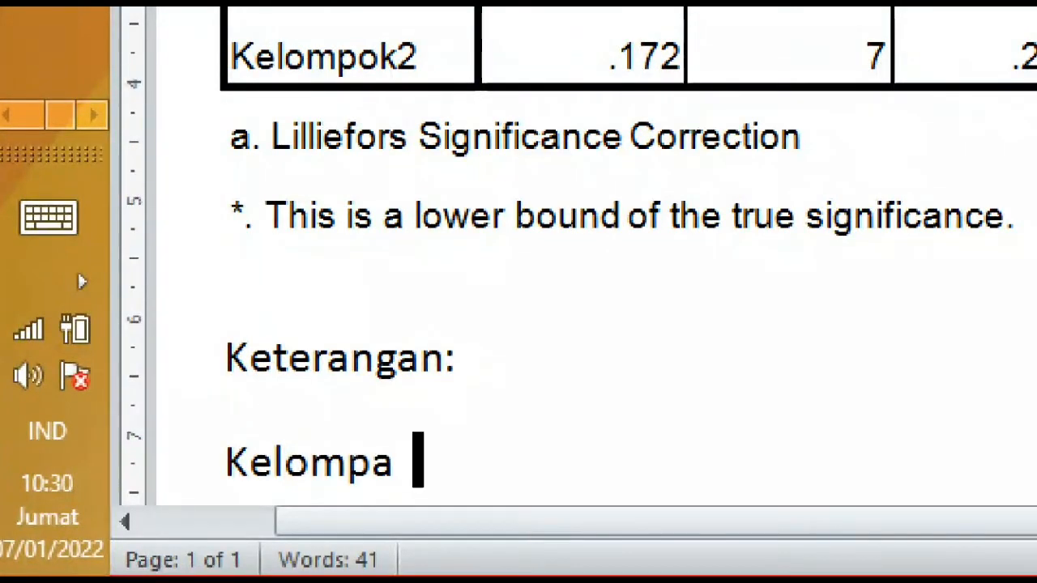
{"action": "type", "text": "mpok"}
{"action": "type", "text": "1"}
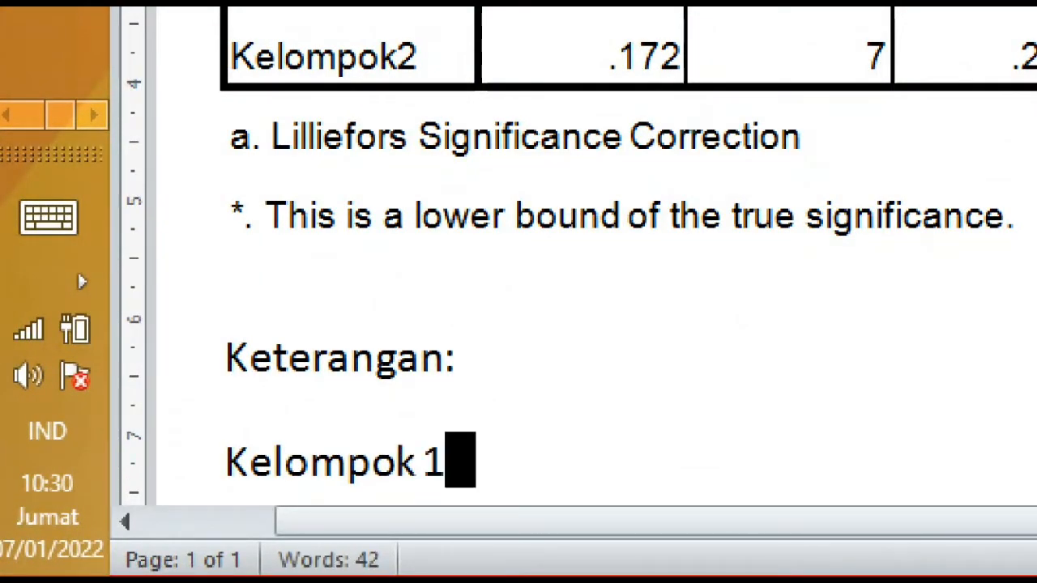
{"action": "type", "text": "(laki-"}
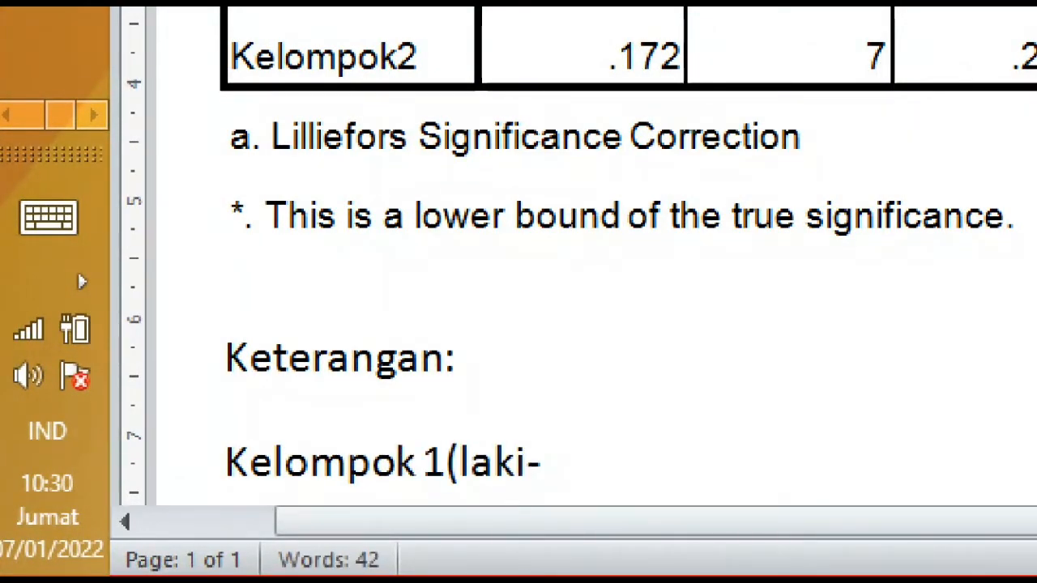
{"action": "type", "text": "laki):"}
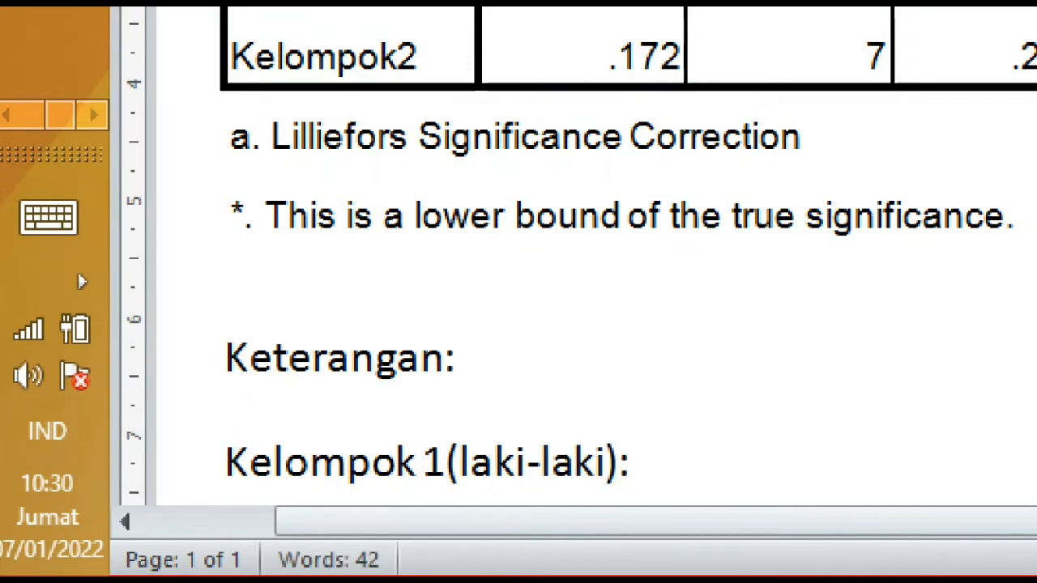
Step: Add a new line reading "Kelompok 2 (perempuan):" below the Kelompok 1 line
{"action": "key", "text": "Return"}
{"action": "type", "text": "Kelo"}
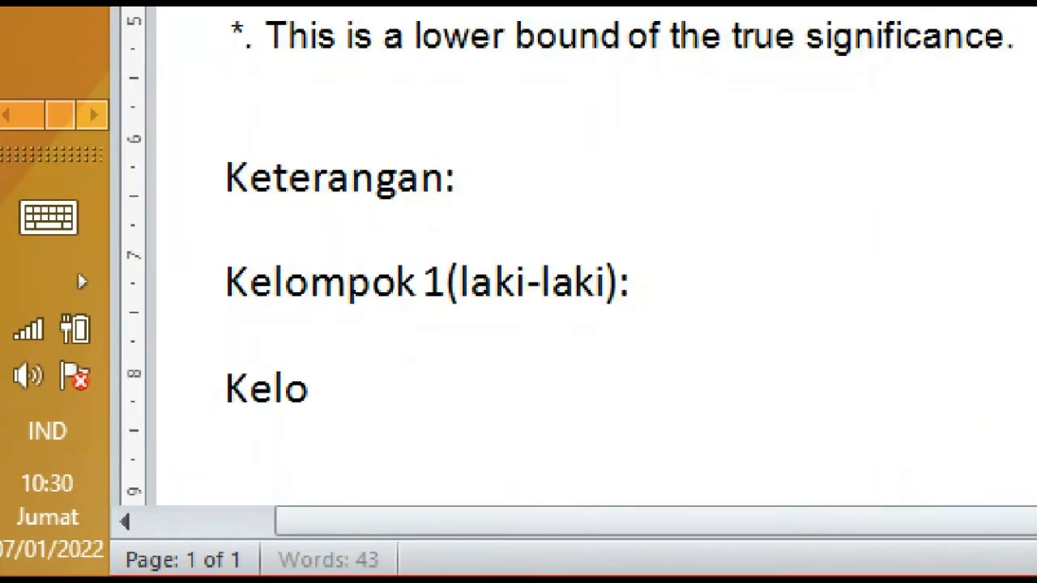
{"action": "type", "text": "mpok "}
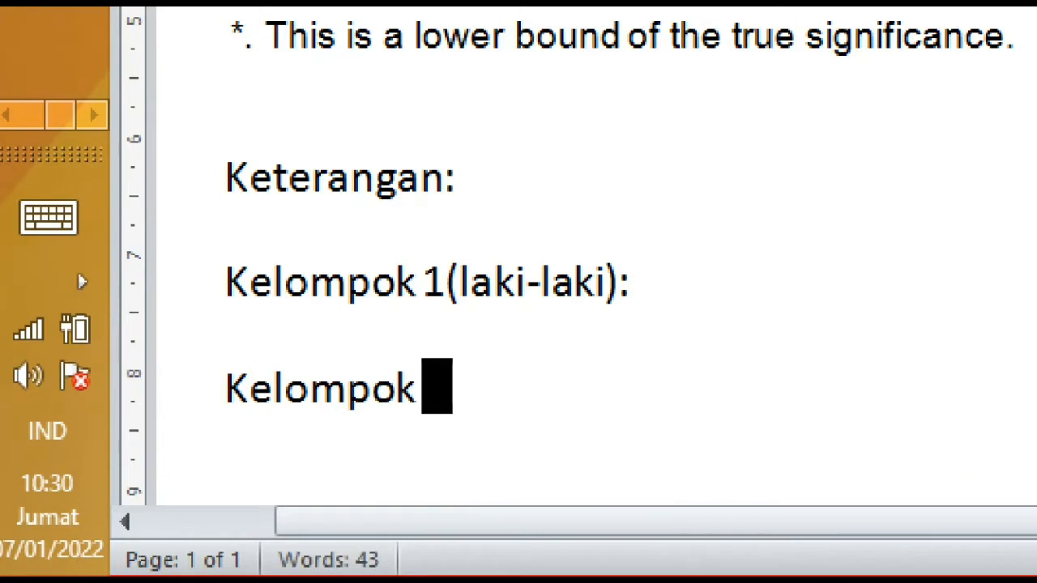
{"action": "type", "text": "2 (per"}
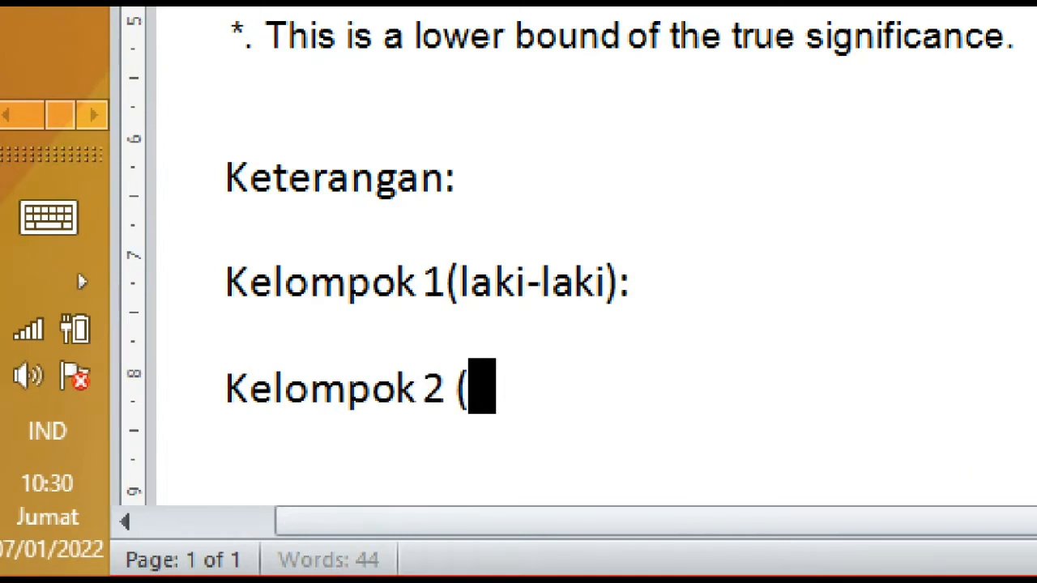
{"action": "type", "text": "empuan):"}
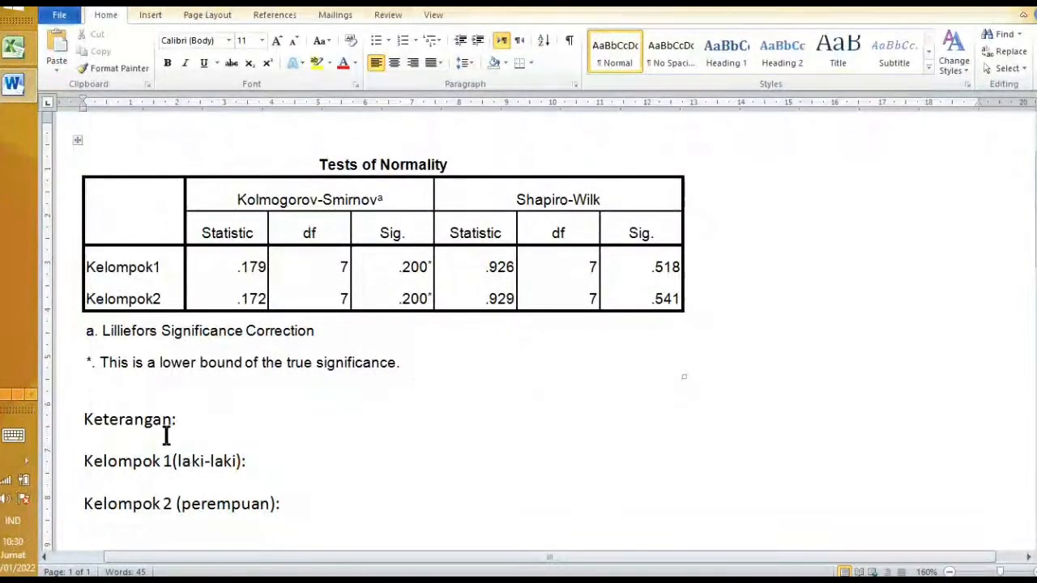
Step: Examine the Shapiro-Wilk Sig. values of Kelompok1 and Kelompok2 against their labels in the explanation
{"action": "left_click_drag", "start_coordinate": [639, 268], "coordinate": [692, 277]}
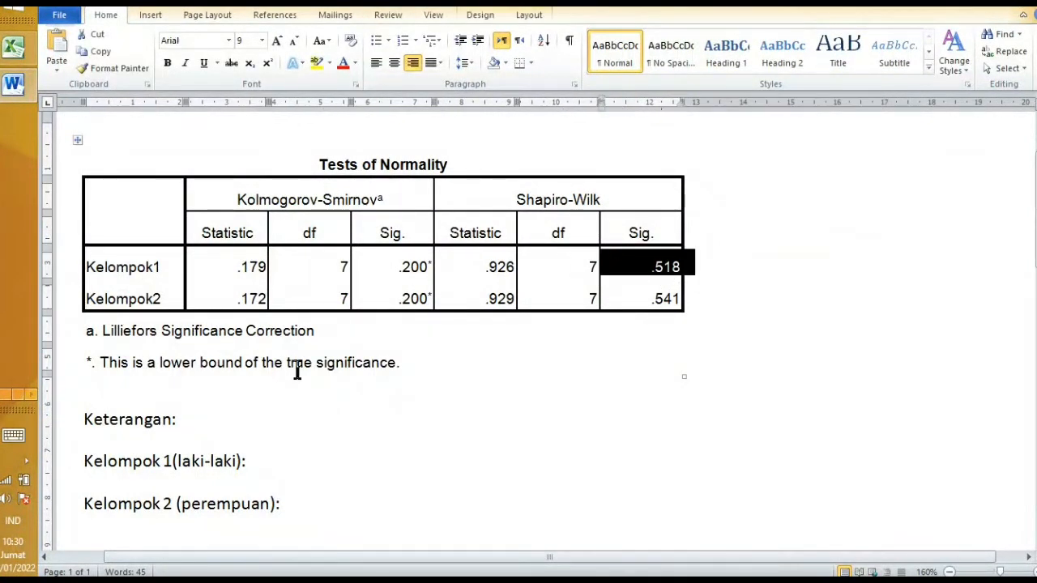
{"action": "left_click", "coordinate": [271, 461]}
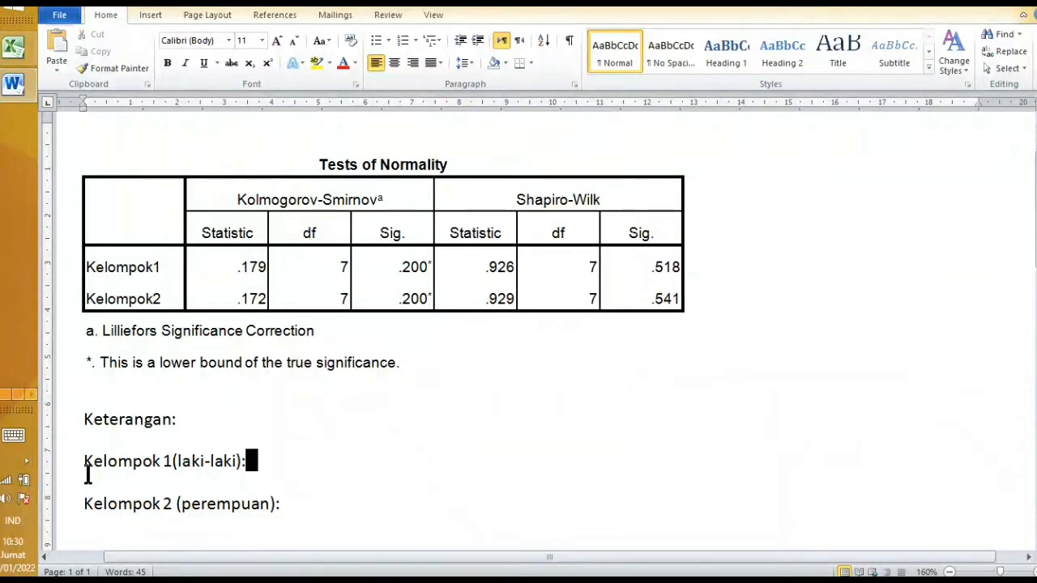
{"action": "left_click_drag", "start_coordinate": [85, 501], "coordinate": [270, 523]}
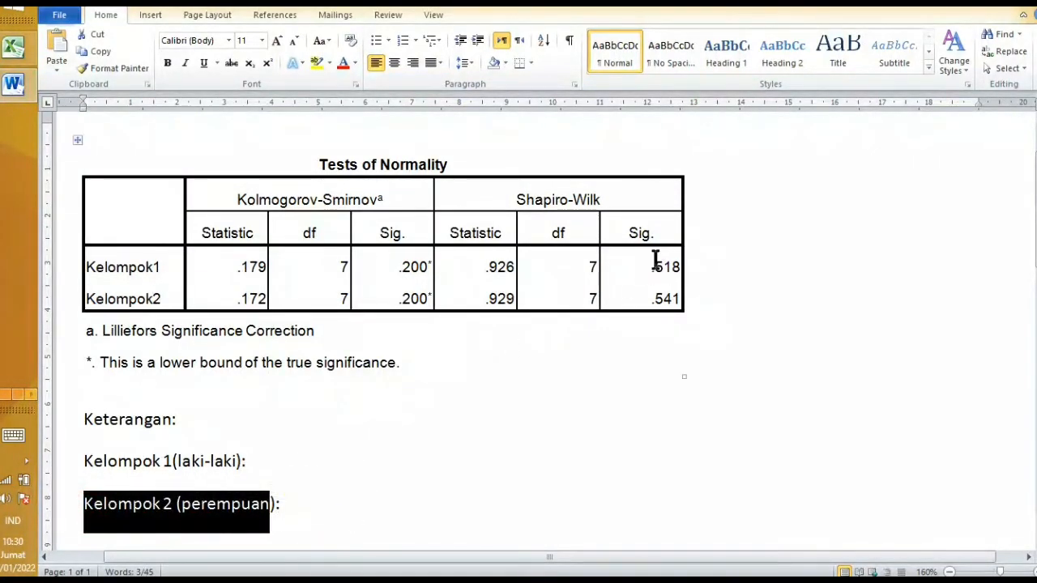
{"action": "left_click_drag", "start_coordinate": [621, 232], "coordinate": [659, 233]}
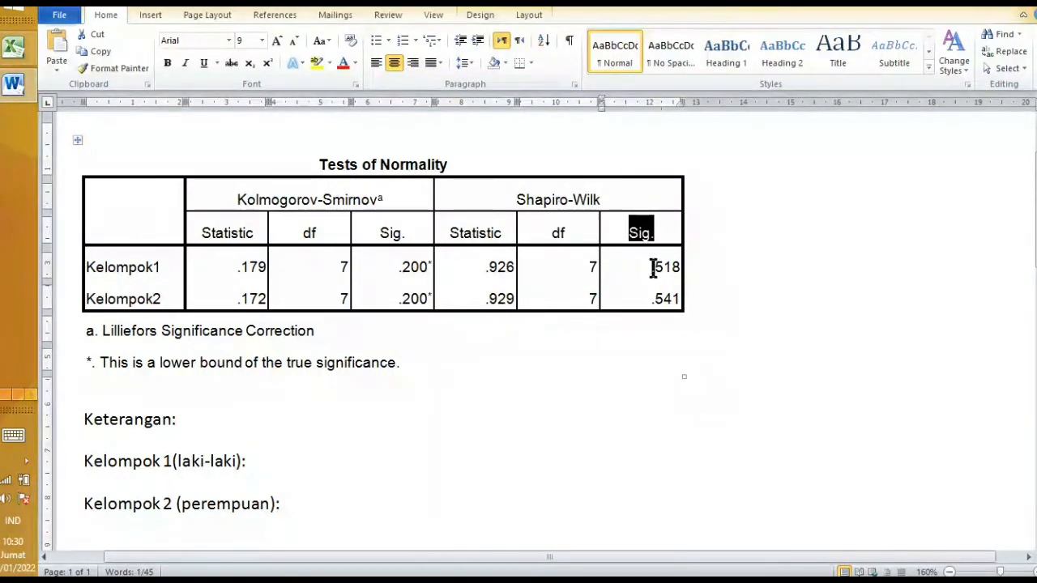
{"action": "left_click_drag", "start_coordinate": [650, 266], "coordinate": [677, 305]}
{"action": "key", "text": "ctrl+r"}
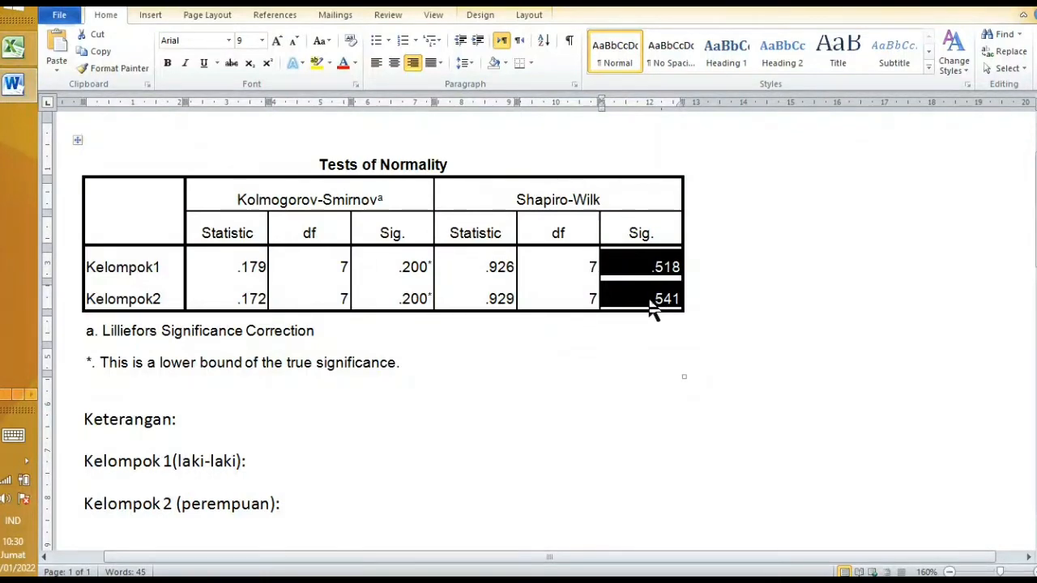
{"action": "mouse_move", "coordinate": [664, 327]}
Step: Review the Kelompok 1 (laki-laki) and Kelompok 2 (perempuan) lines of the explanation together with the Tests of Normality table
{"action": "left_click", "coordinate": [325, 462]}
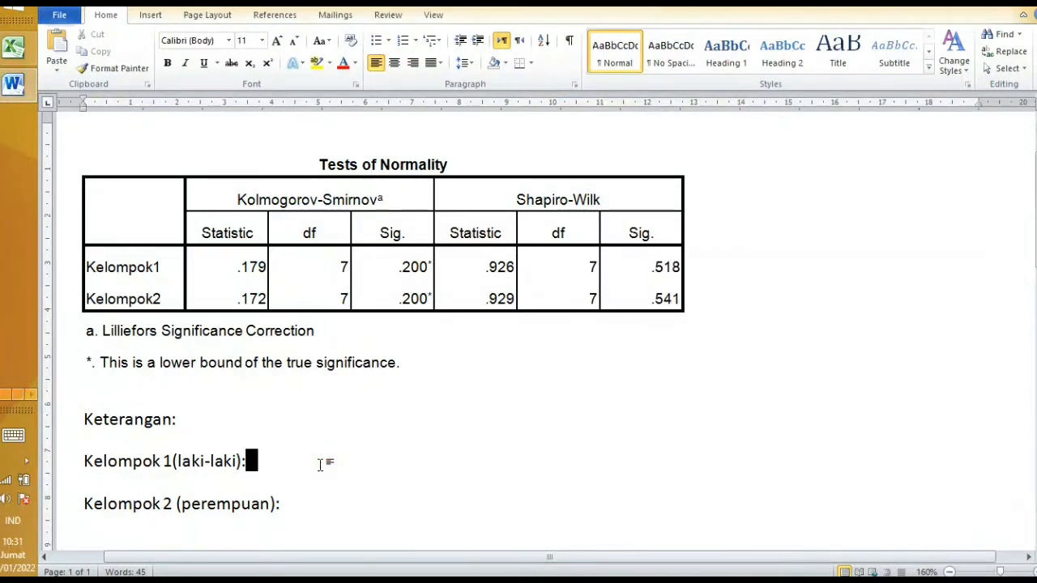
{"action": "scroll", "coordinate": [318, 463], "scroll_direction": "down", "scroll_amount": 3}
{"action": "left_click", "coordinate": [321, 345]}
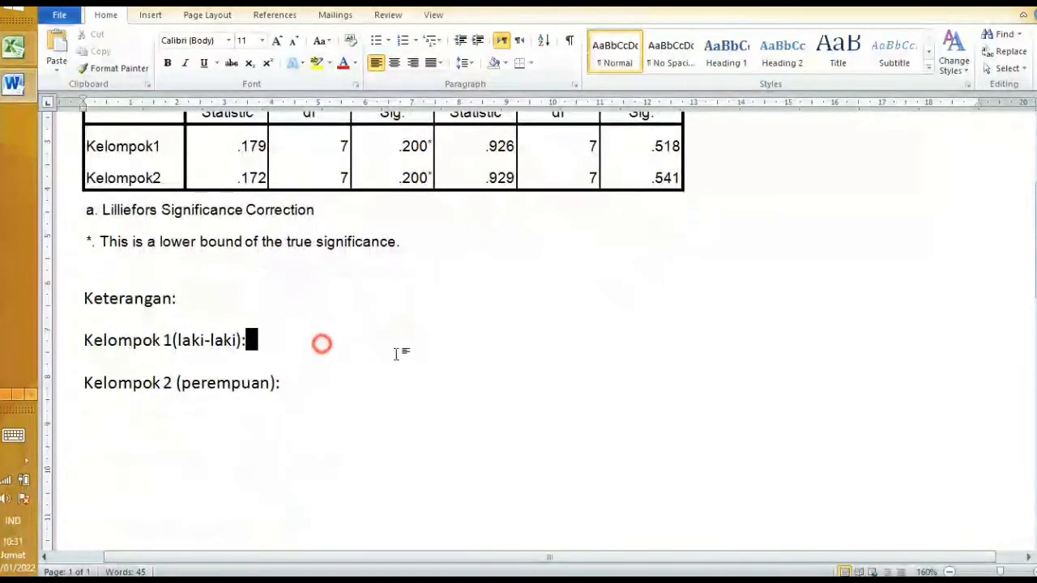
{"action": "left_click", "coordinate": [302, 387]}
{"action": "left_click_drag", "start_coordinate": [308, 327], "coordinate": [318, 340]}
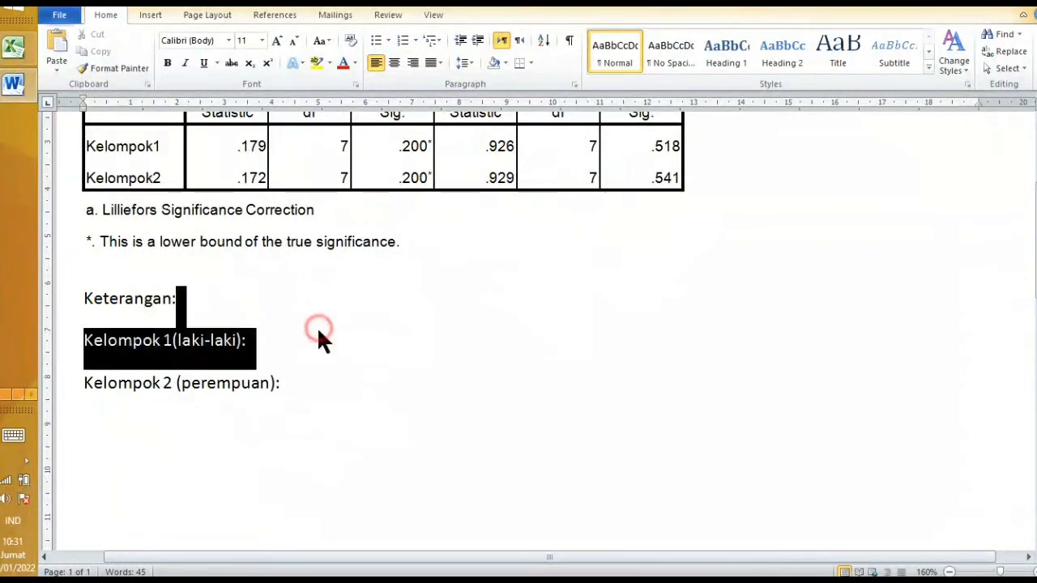
{"action": "left_click", "coordinate": [321, 350]}
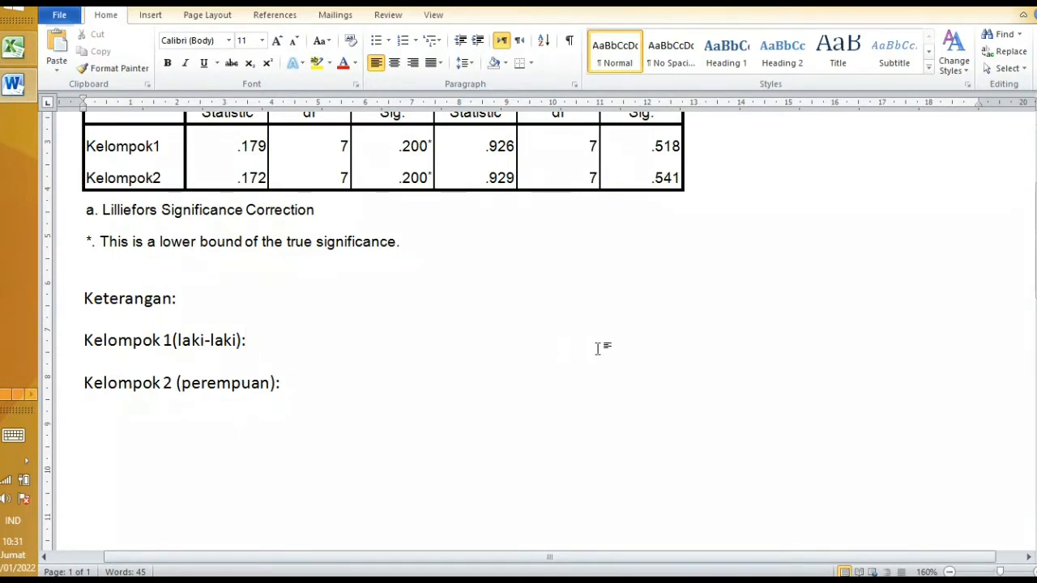
{"action": "left_click_drag", "start_coordinate": [94, 340], "coordinate": [174, 347]}
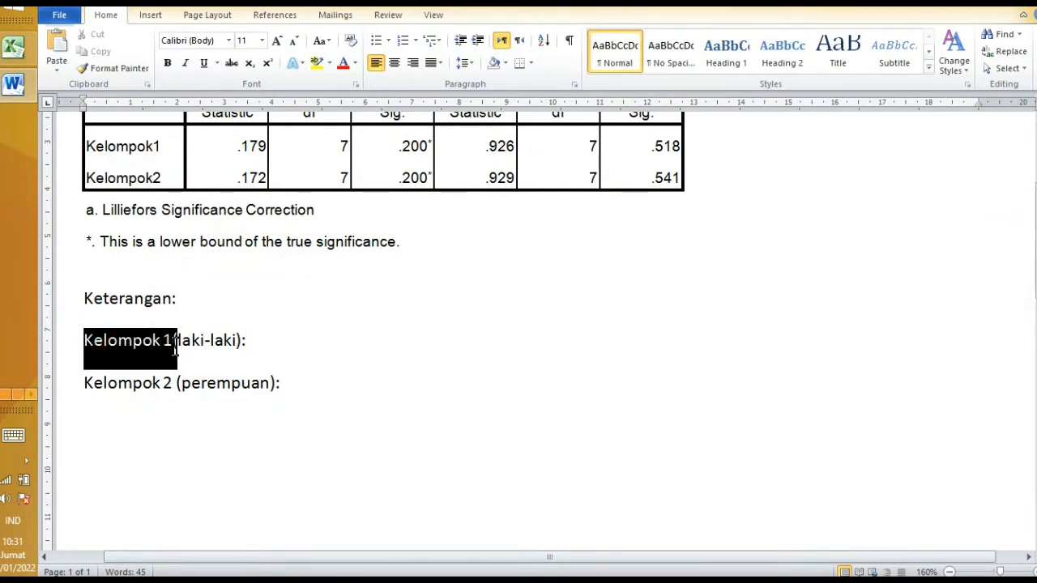
{"action": "left_click", "coordinate": [206, 394]}
{"action": "left_click_drag", "start_coordinate": [91, 381], "coordinate": [292, 391]}
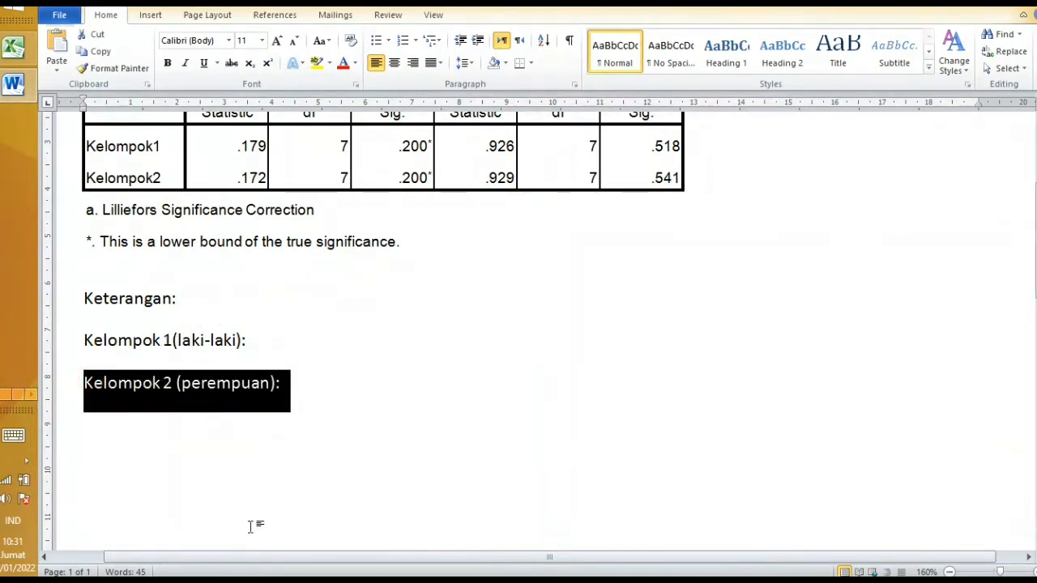
{"action": "left_click", "coordinate": [223, 496]}
{"action": "scroll", "coordinate": [229, 488], "scroll_direction": "down", "scroll_amount": 3}
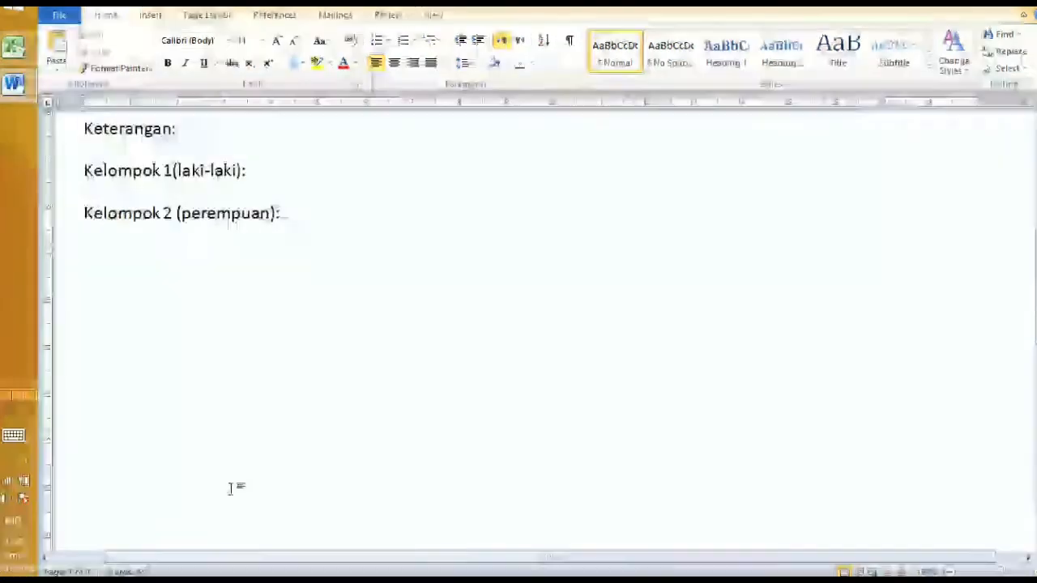
{"action": "scroll", "coordinate": [243, 421], "scroll_direction": "up", "scroll_amount": 3}
{"action": "left_click", "coordinate": [353, 396]}
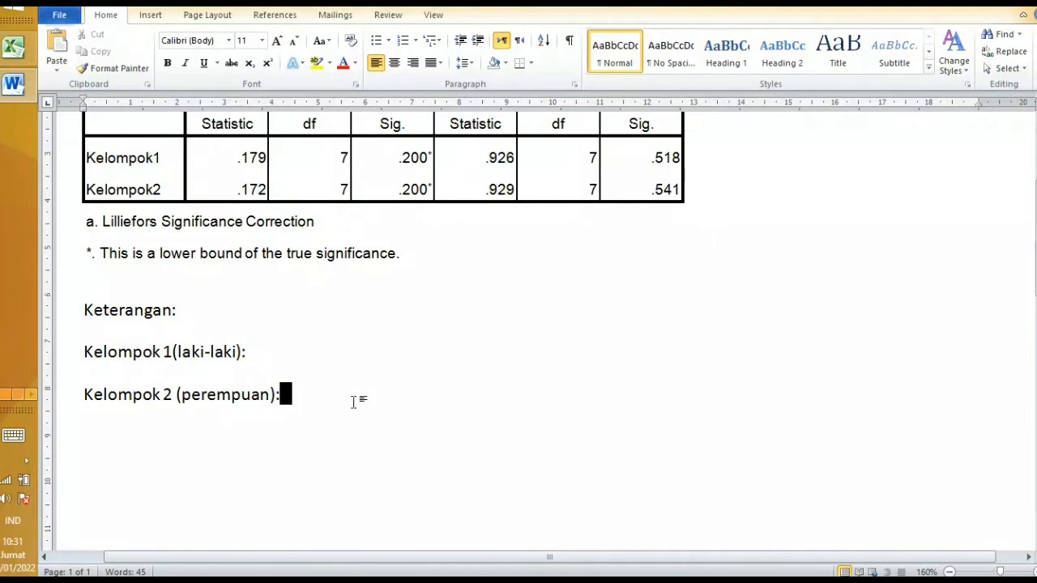
{"action": "scroll", "coordinate": [307, 348], "scroll_direction": "up", "scroll_amount": 3}
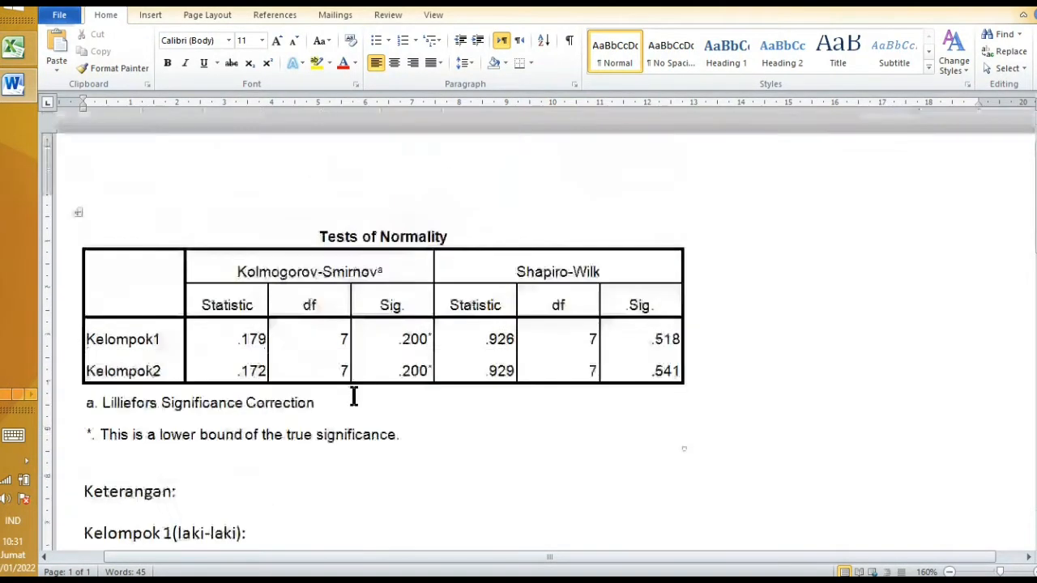
{"action": "scroll", "coordinate": [336, 389], "scroll_direction": "down", "scroll_amount": 1}
{"action": "scroll", "coordinate": [335, 458], "scroll_direction": "down", "scroll_amount": 1}
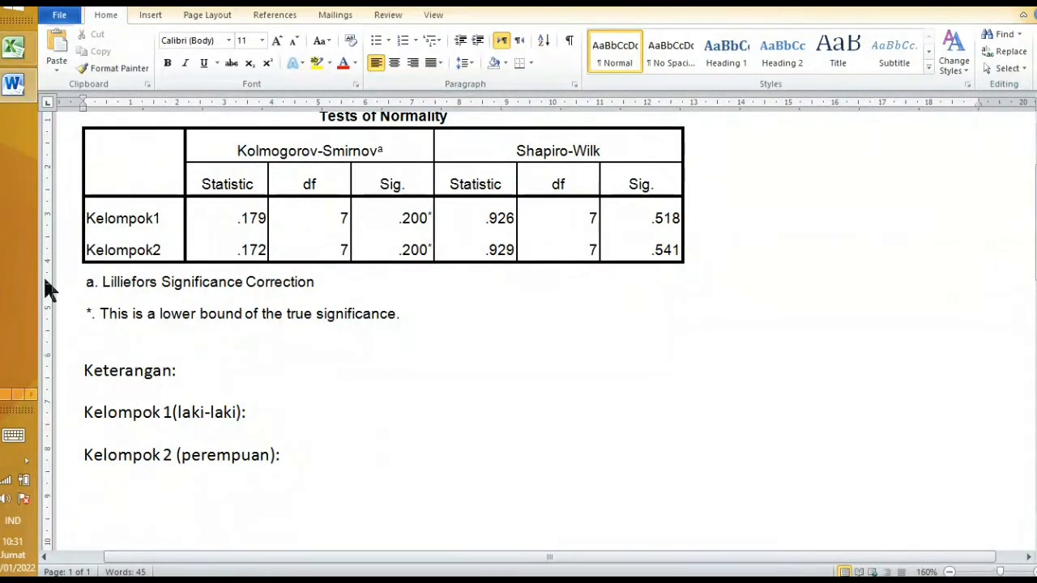
Step: Switch to the Untitled1 data set in SPSS and go to the first empty column beside the Kelompok2 scores
{"action": "left_click", "coordinate": [7, 401]}
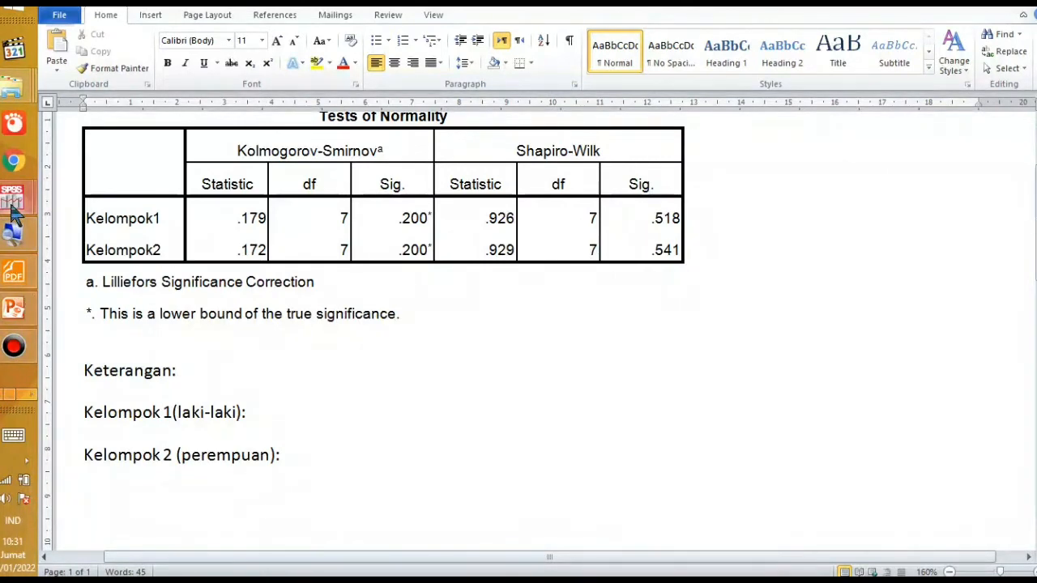
{"action": "mouse_move", "coordinate": [13, 211]}
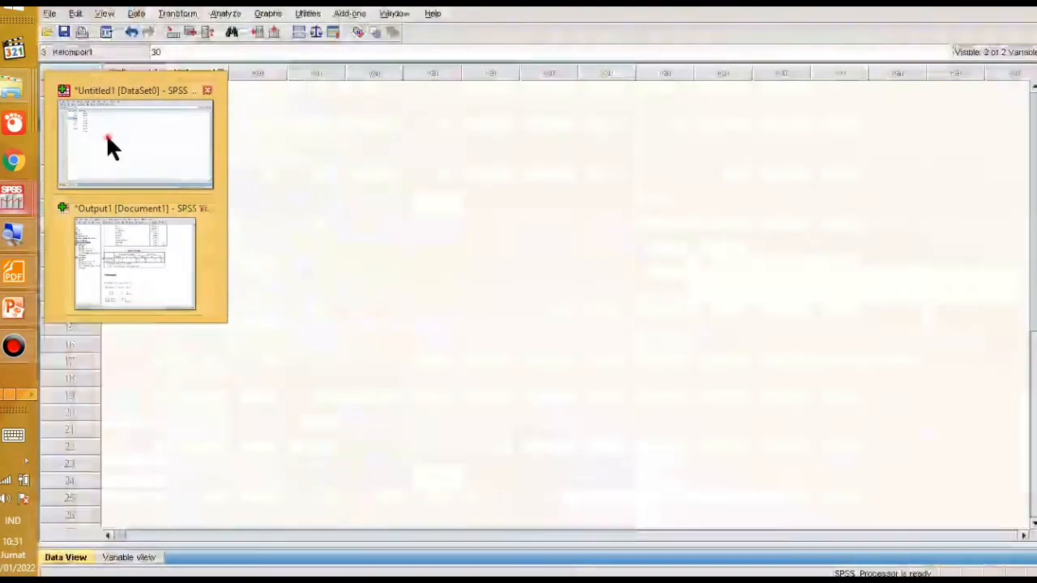
{"action": "left_click", "coordinate": [108, 138]}
{"action": "left_click", "coordinate": [212, 156]}
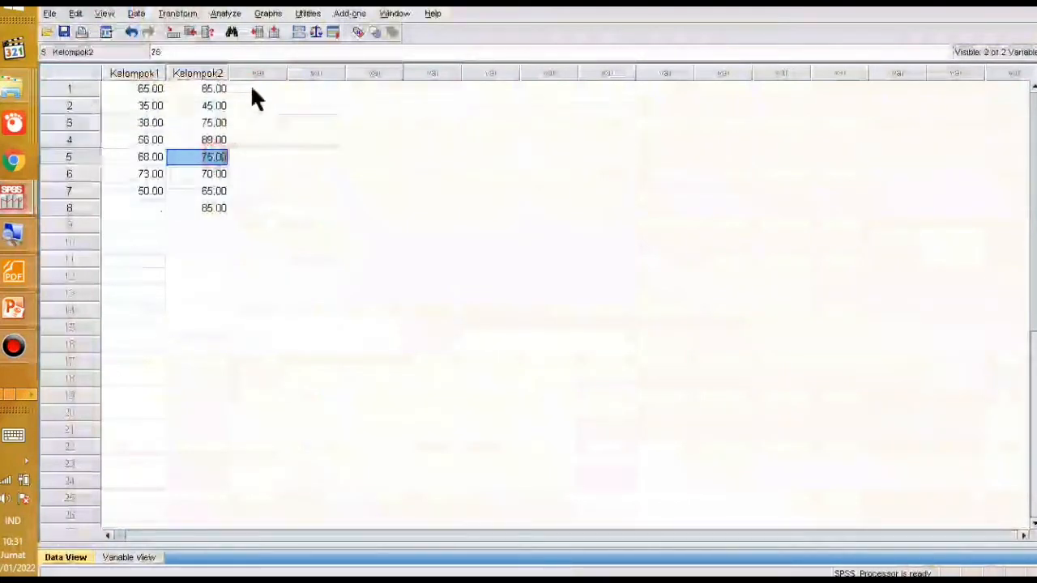
{"action": "left_click", "coordinate": [255, 89]}
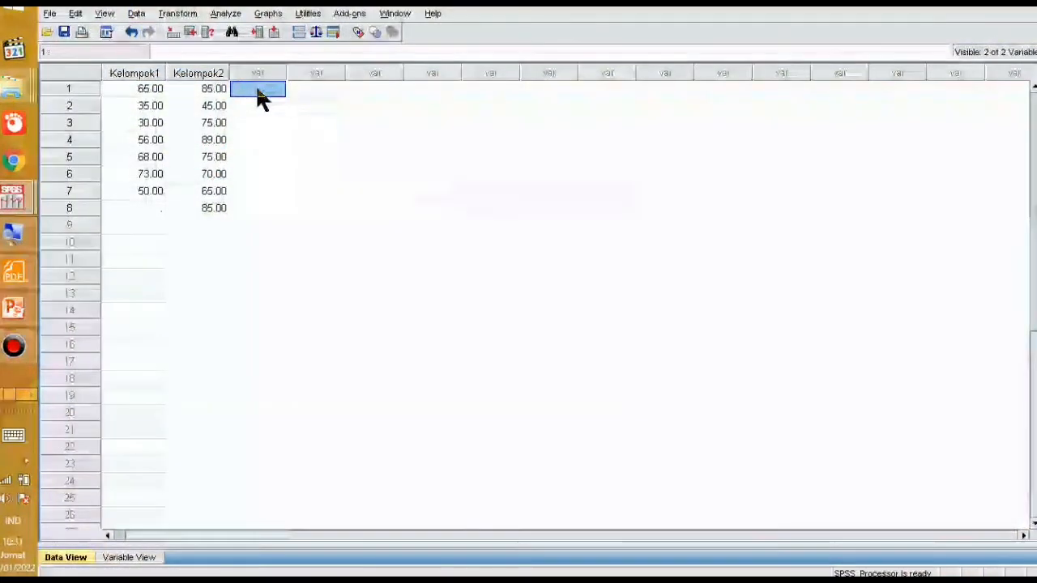
Step: Define a third variable named Uji_Komparasi below Kelompok2 in the variable definitions
{"action": "left_click", "coordinate": [121, 557]}
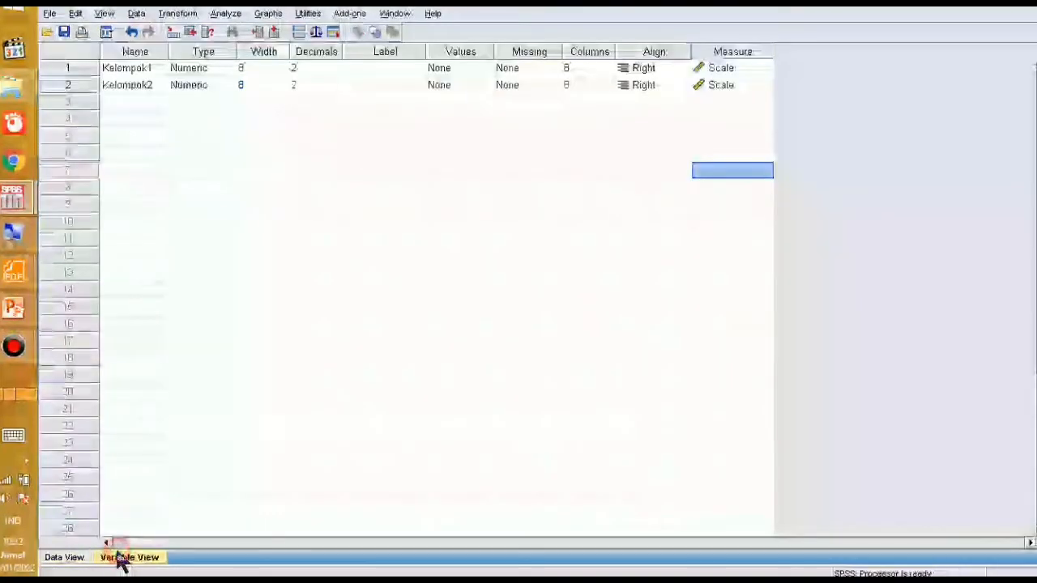
{"action": "left_click", "coordinate": [129, 102]}
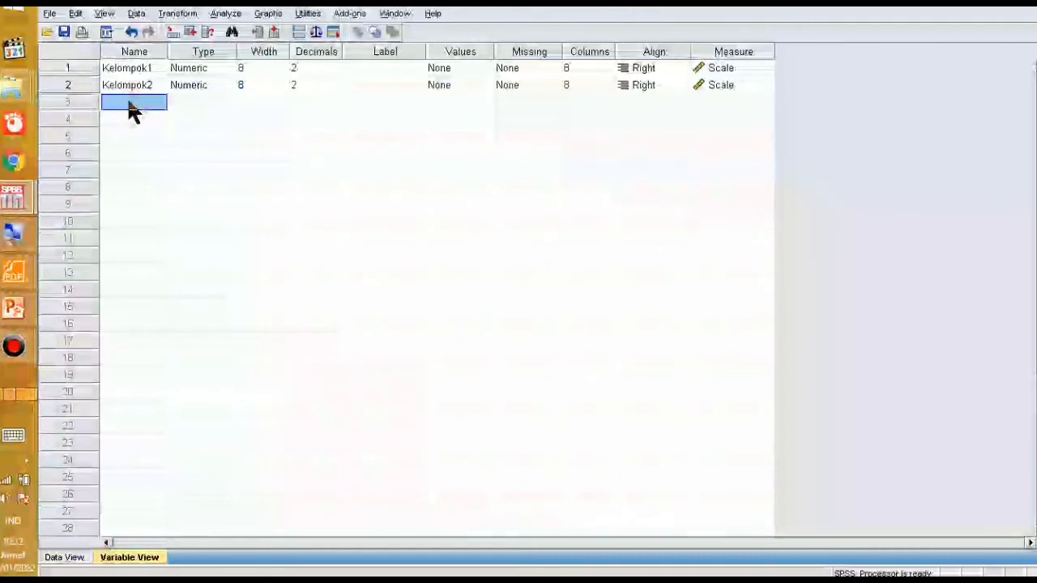
{"action": "left_click", "coordinate": [130, 104]}
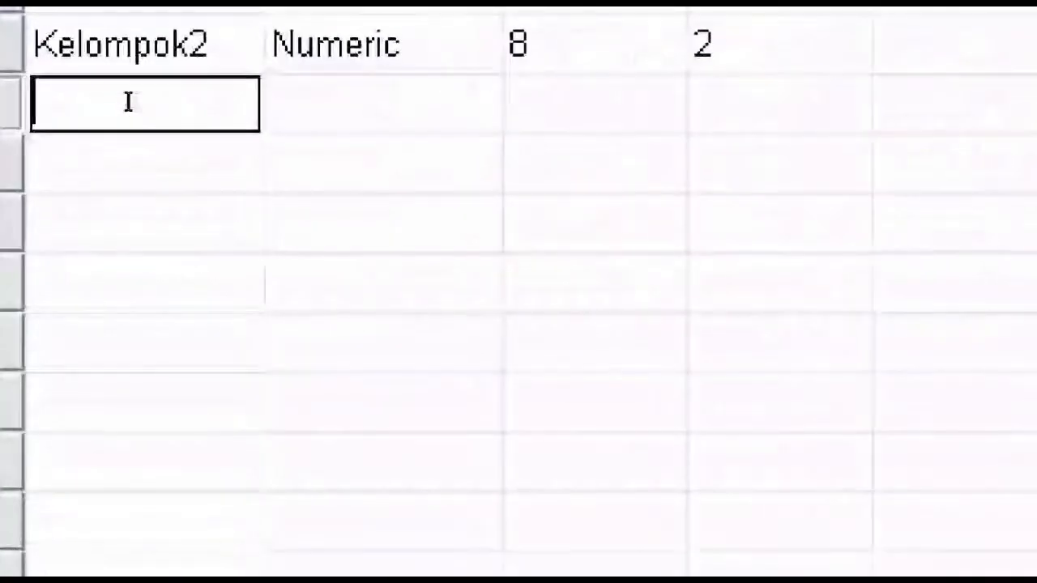
{"action": "type", "text": "Uji"}
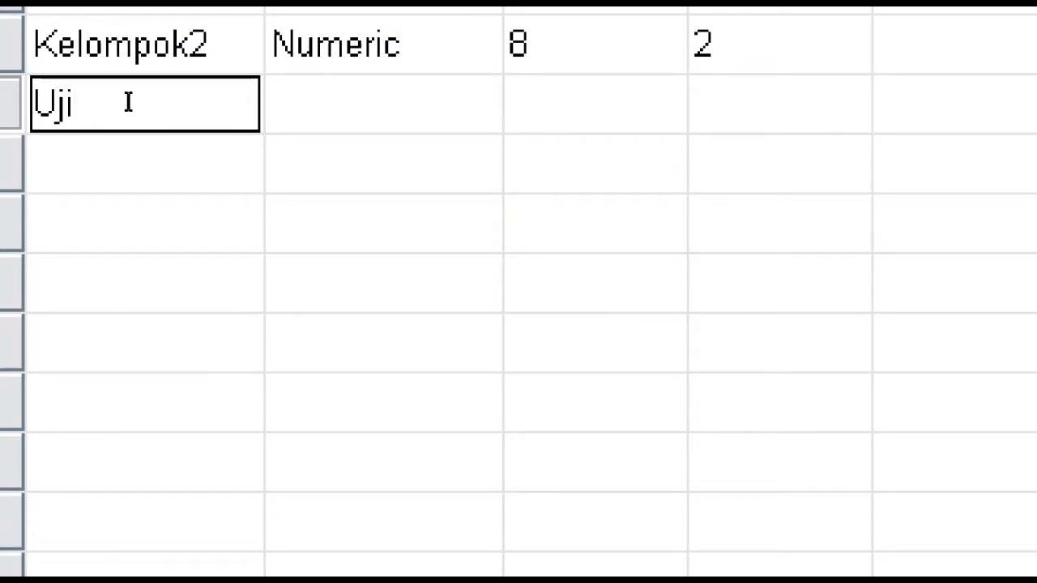
{"action": "type", "text": "_Komparasi"}
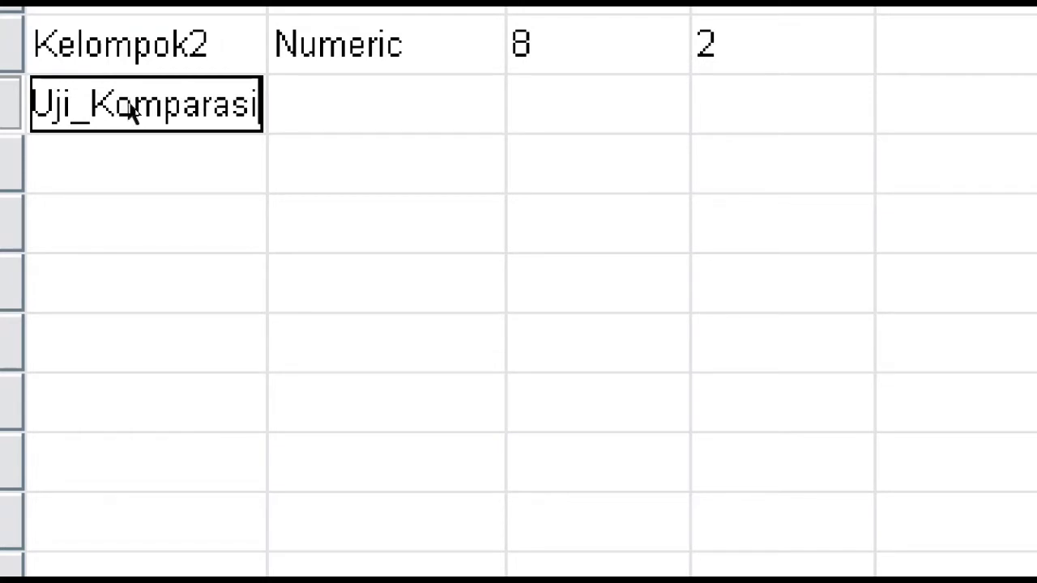
{"action": "key", "text": "Tab"}
{"action": "left_click", "coordinate": [122, 109]}
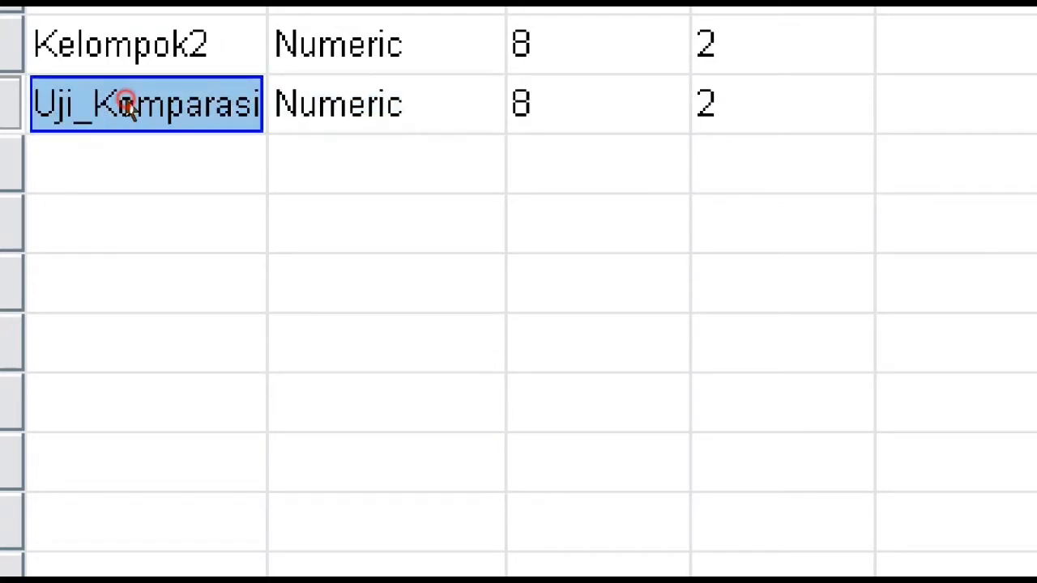
{"action": "left_click", "coordinate": [194, 117]}
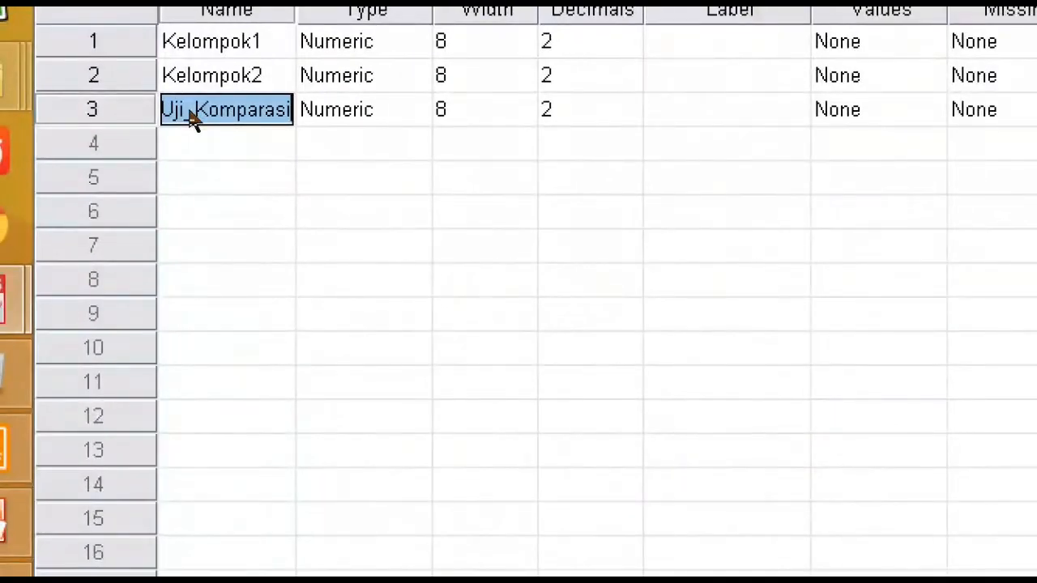
Step: Set the decimals of Kelompok1, Kelompok2 and Uji_Komparasi to 0
{"action": "left_click", "coordinate": [273, 66]}
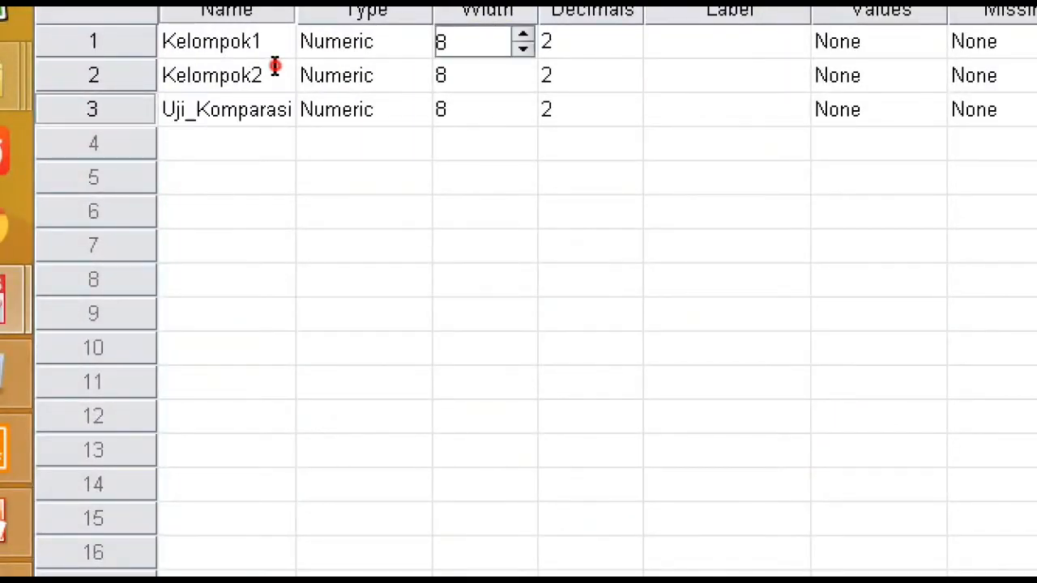
{"action": "key", "text": "Tab"}
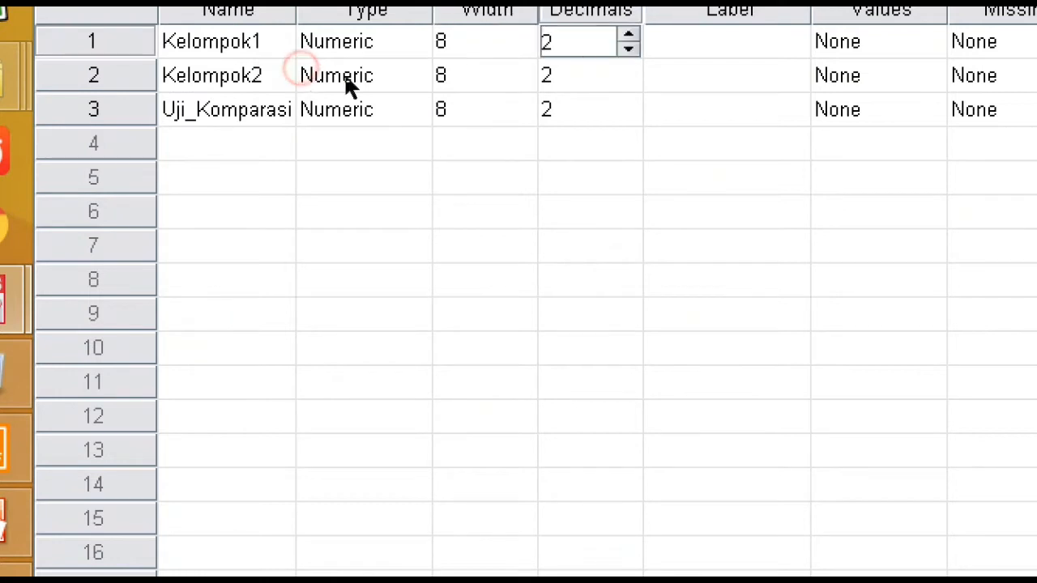
{"action": "type", "text": "0"}
{"action": "left_click", "coordinate": [596, 76]}
{"action": "left_click", "coordinate": [629, 83]}
{"action": "left_click", "coordinate": [628, 82]}
{"action": "left_click", "coordinate": [596, 109]}
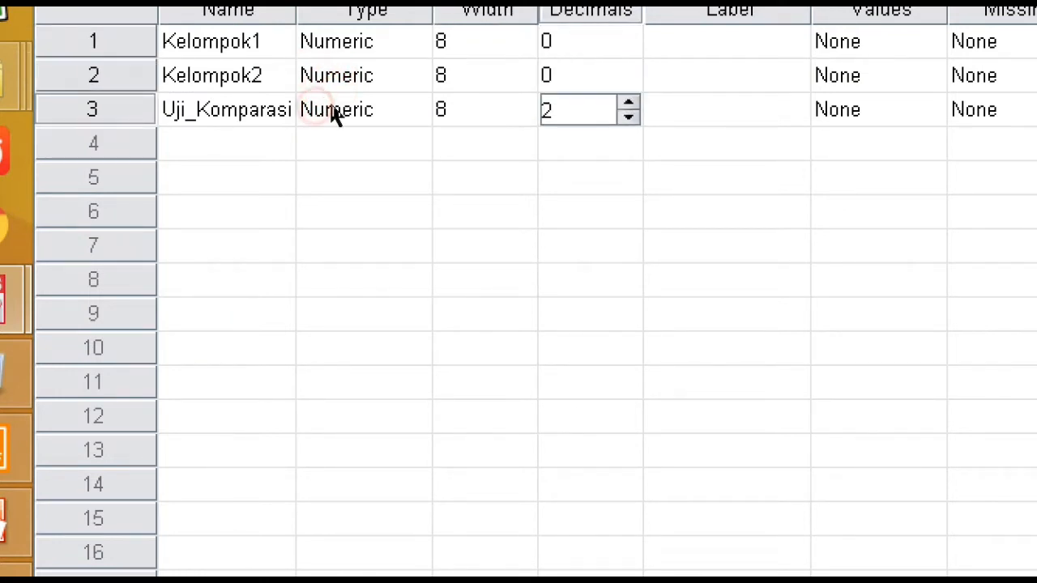
{"action": "left_click", "coordinate": [628, 117]}
{"action": "left_click", "coordinate": [628, 117]}
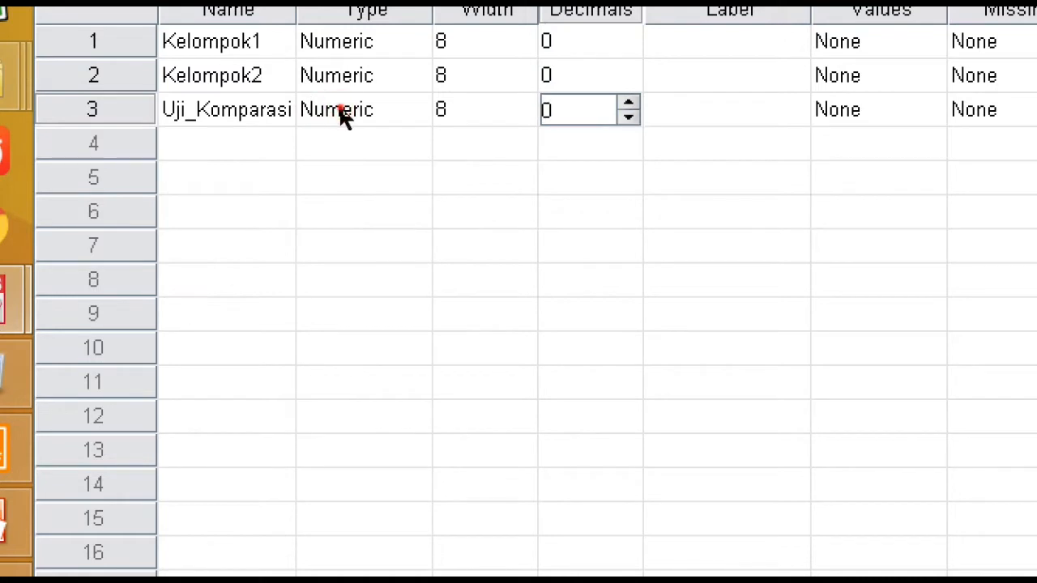
Step: Define a fourth variable named Grup below Uji_Komparasi
{"action": "left_click", "coordinate": [141, 115]}
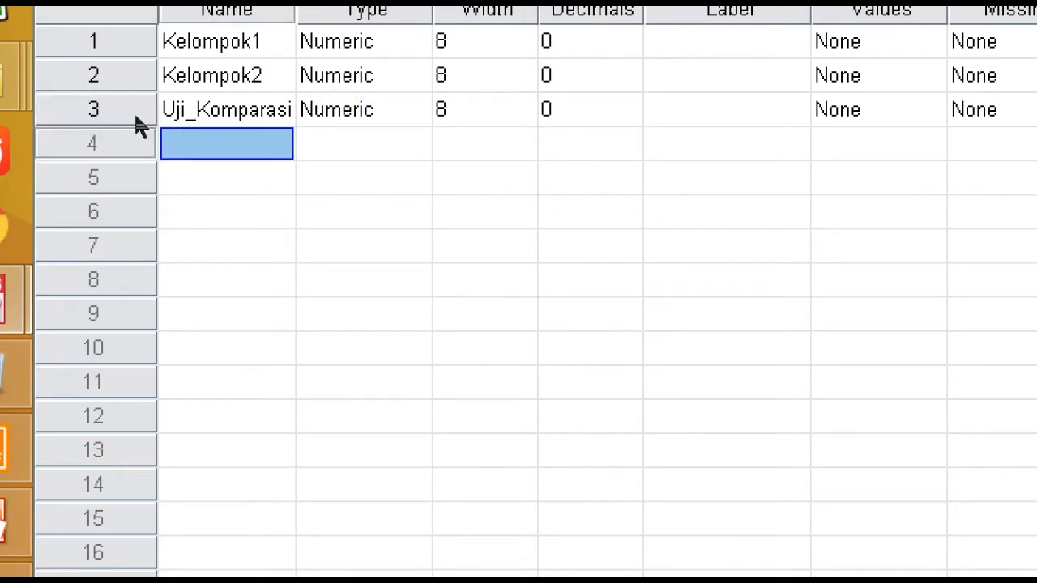
{"action": "type", "text": "Gr"}
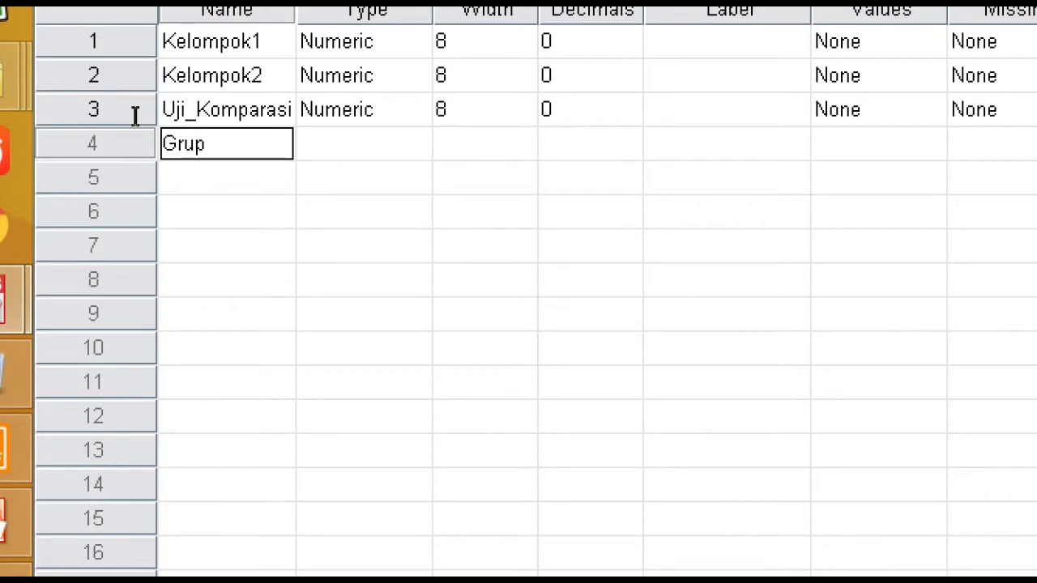
{"action": "type", "text": "up"}
{"action": "key", "text": "Tab"}
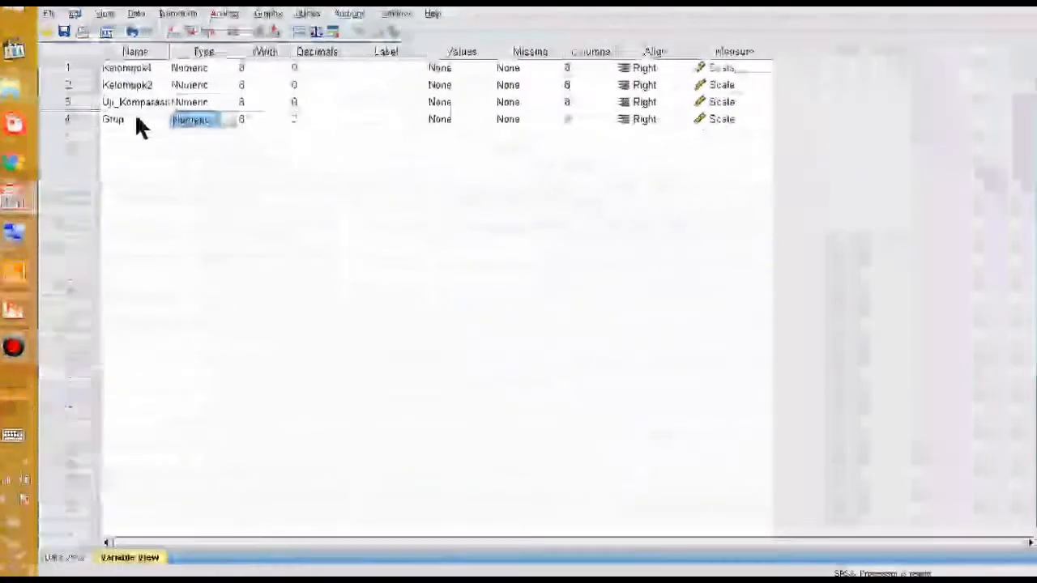
Step: Change the variable type of Grup to String with 8 characters
{"action": "left_click", "coordinate": [229, 119]}
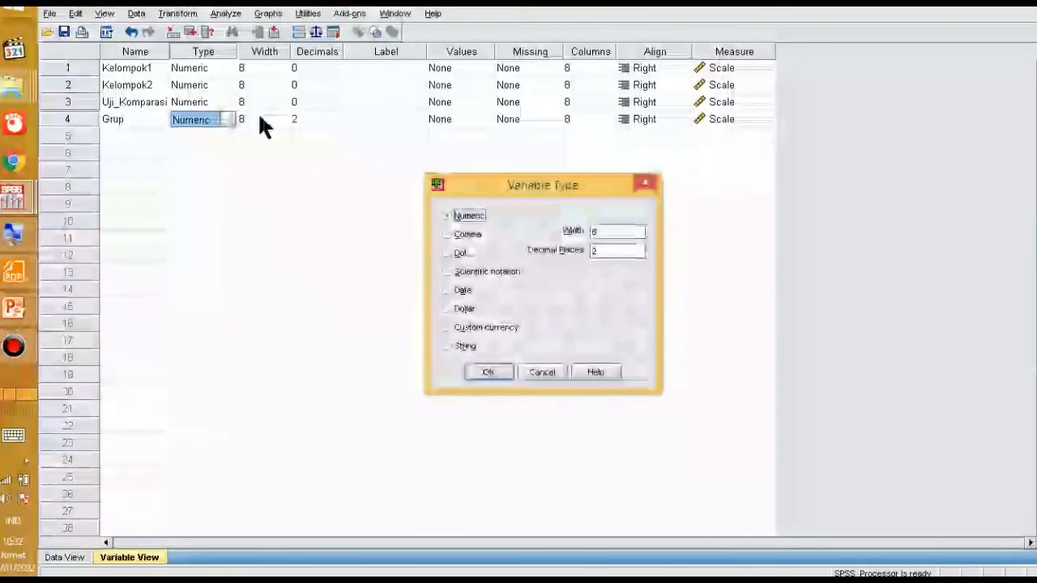
{"action": "left_click", "coordinate": [455, 348]}
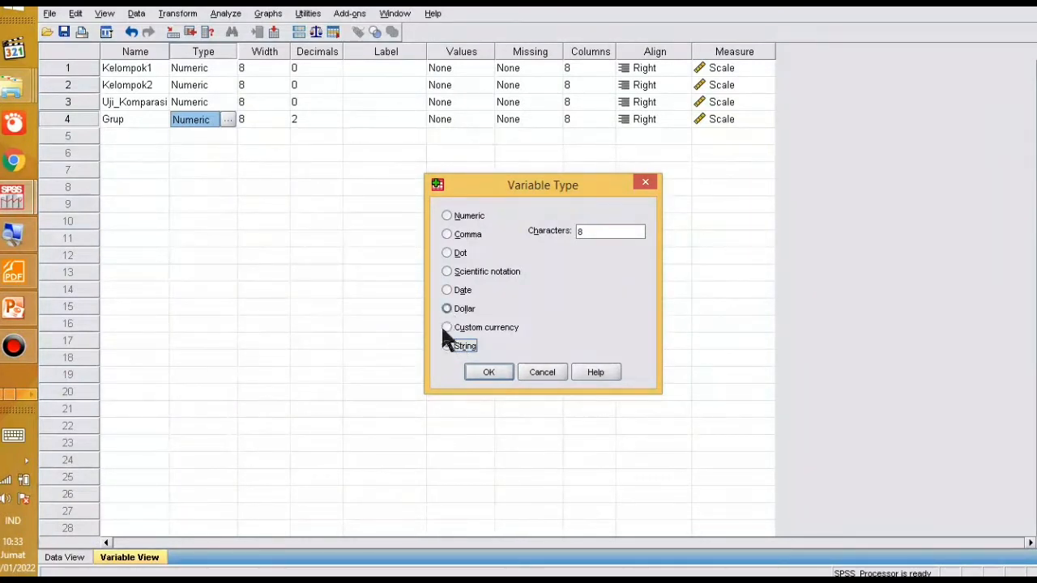
{"action": "left_click", "coordinate": [483, 371]}
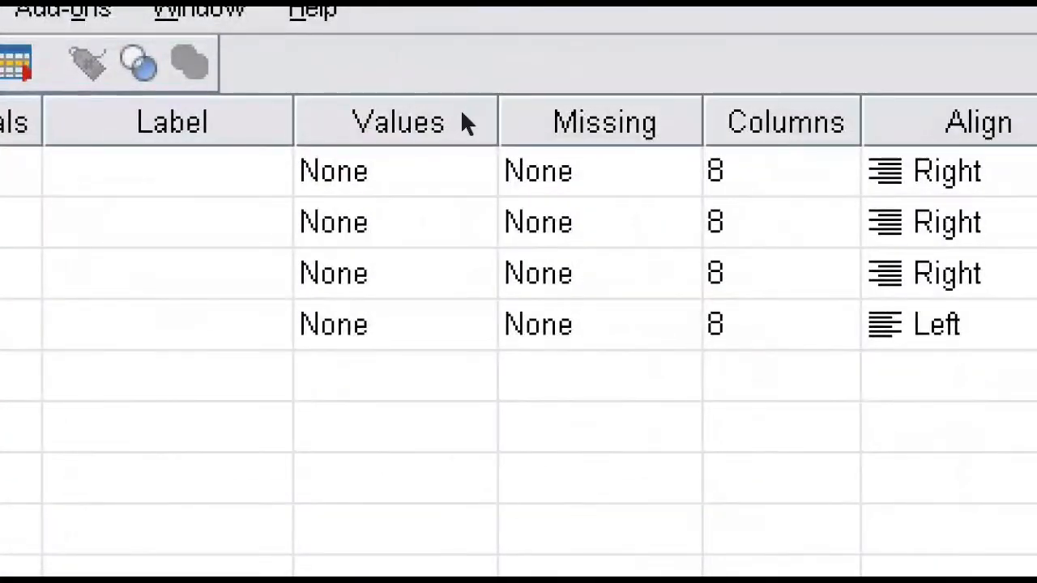
Step: Add a value label for the Grup variable that maps the value L to Laki-Laki
{"action": "left_click", "coordinate": [461, 112]}
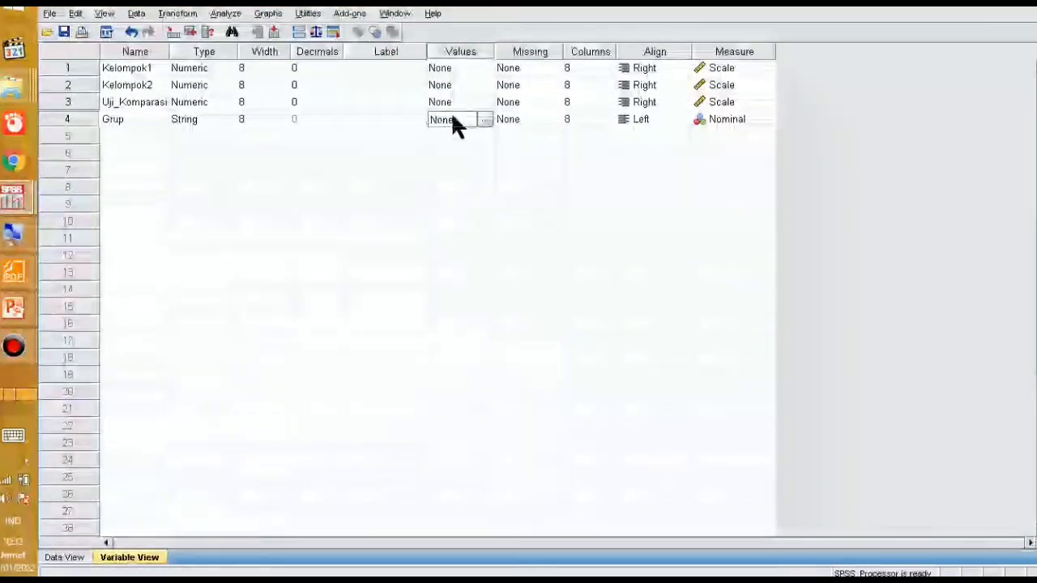
{"action": "left_click", "coordinate": [483, 119]}
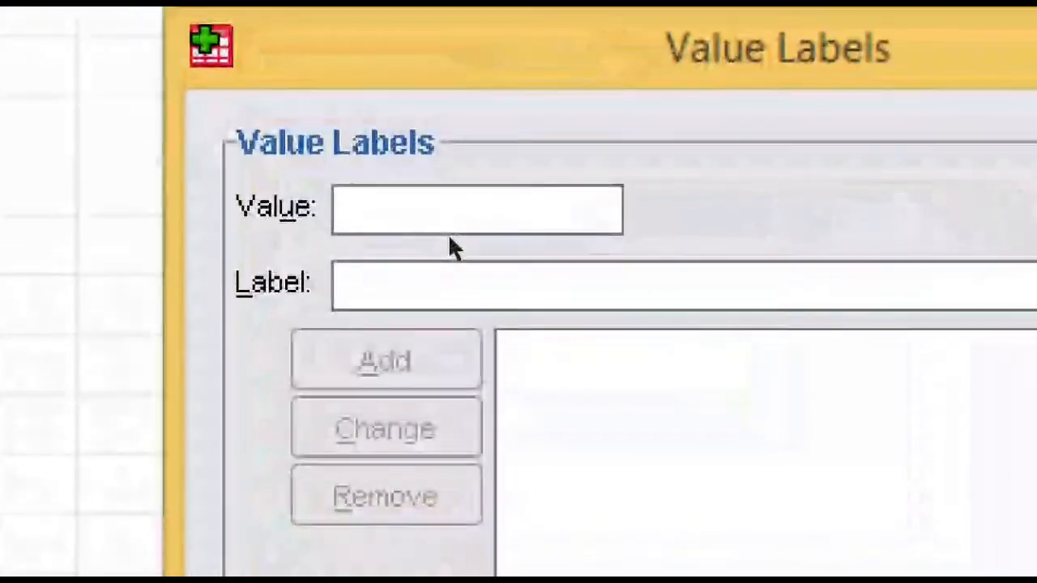
{"action": "type", "text": "L"}
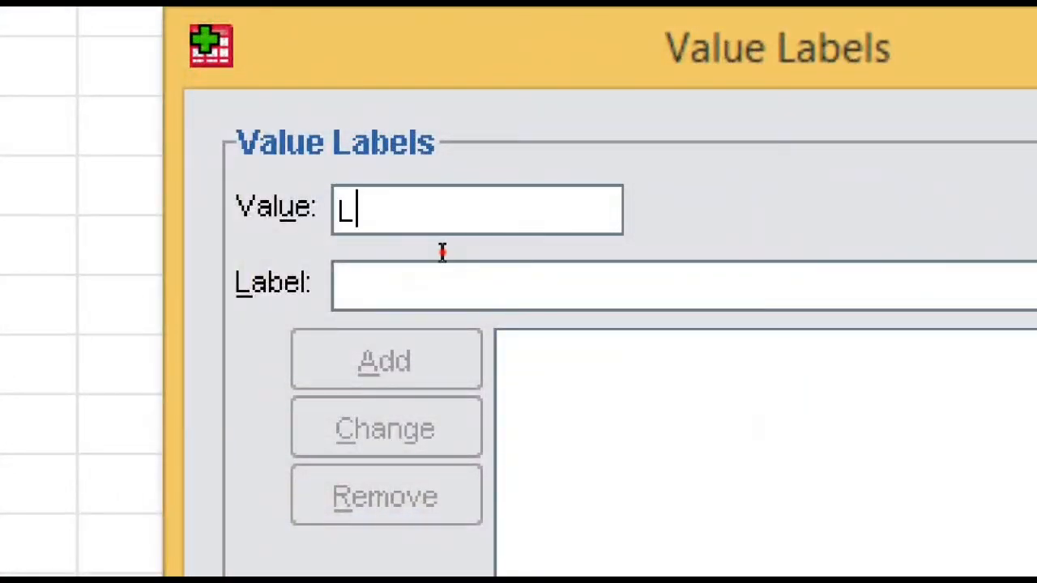
{"action": "left_click", "coordinate": [443, 254]}
{"action": "type", "text": "La"}
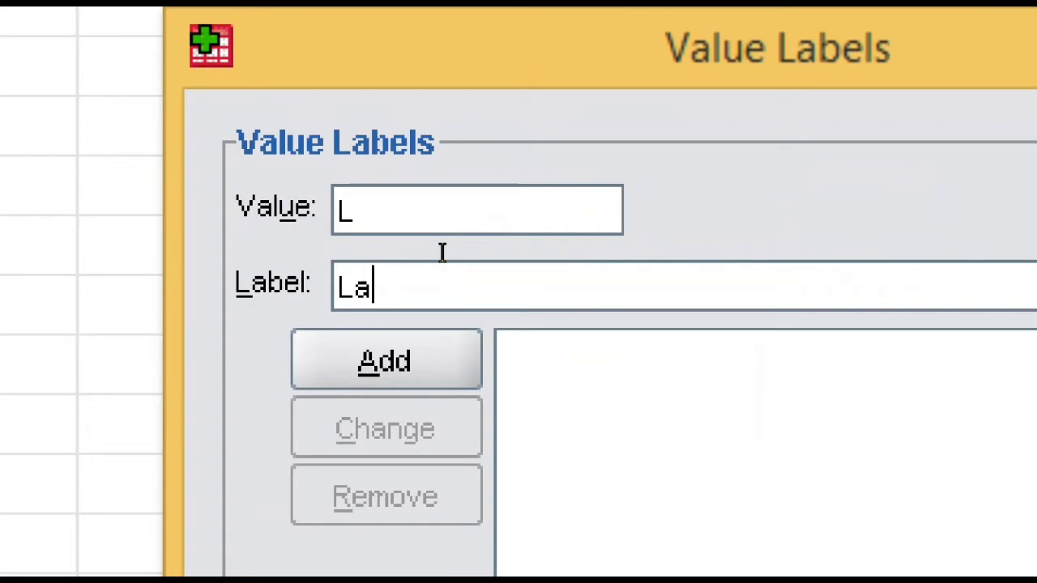
{"action": "type", "text": "ki-Laki"}
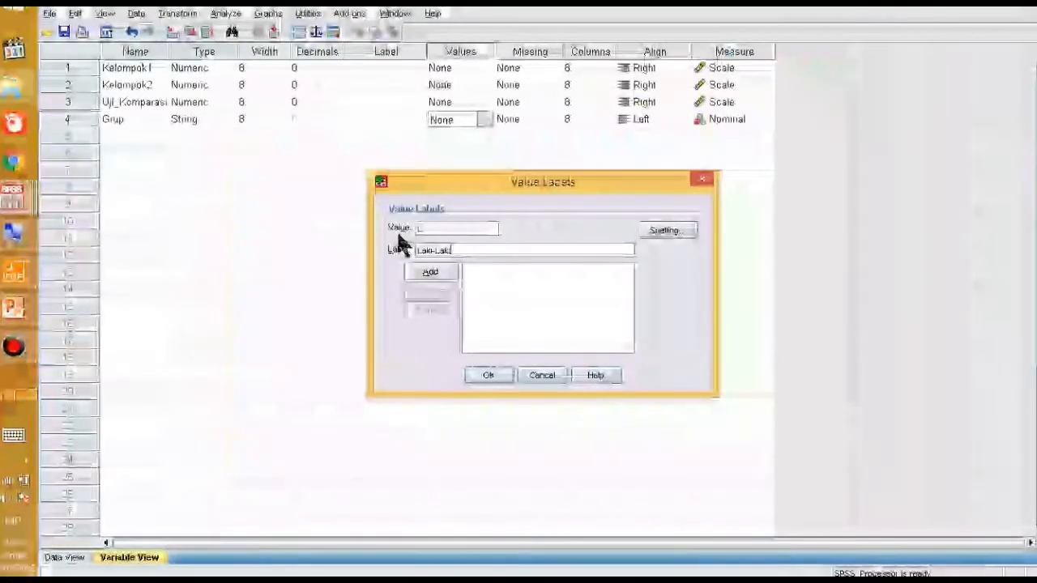
{"action": "left_click", "coordinate": [427, 271]}
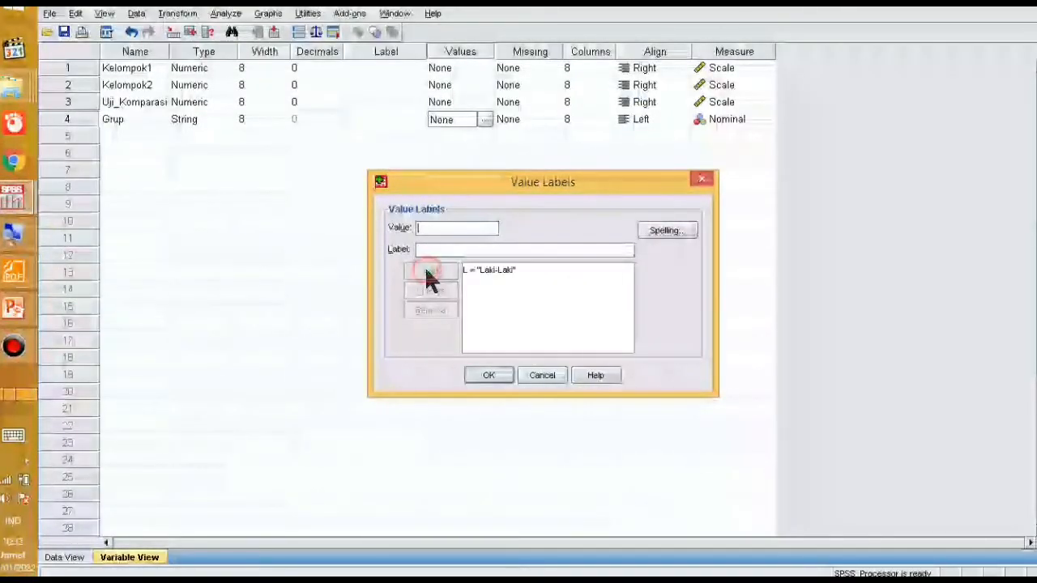
Step: Add a second Grup value label mapping P to Perempuan and apply the value labels
{"action": "left_click", "coordinate": [446, 228]}
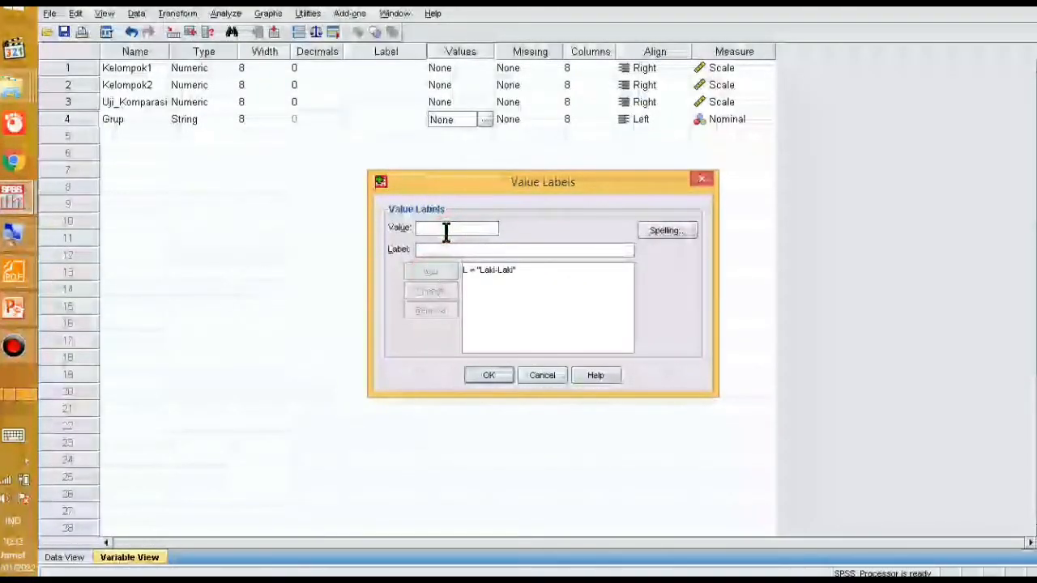
{"action": "type", "text": "P"}
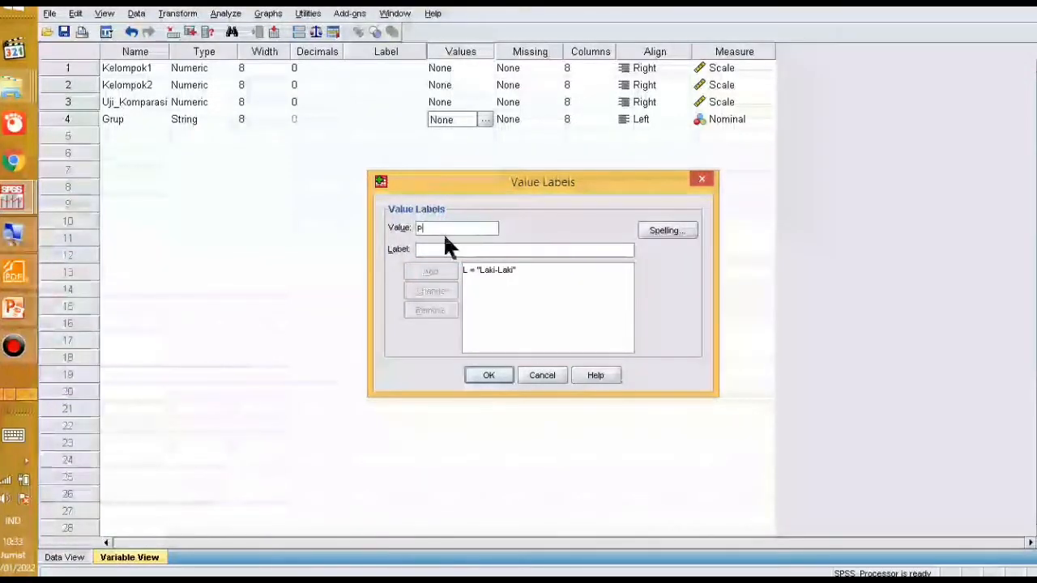
{"action": "left_click", "coordinate": [438, 251]}
{"action": "type", "text": "P"}
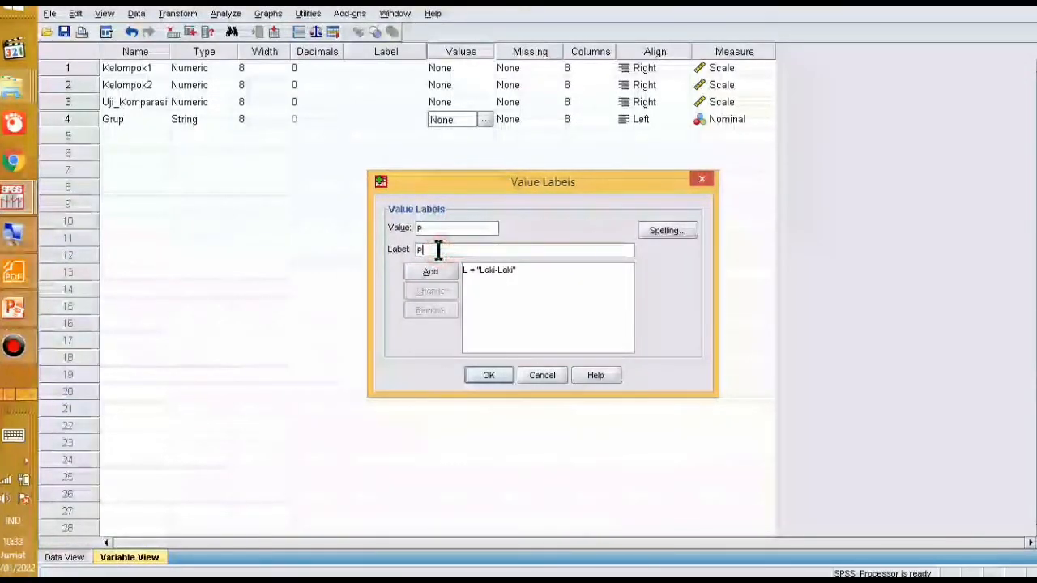
{"action": "type", "text": "erempuan"}
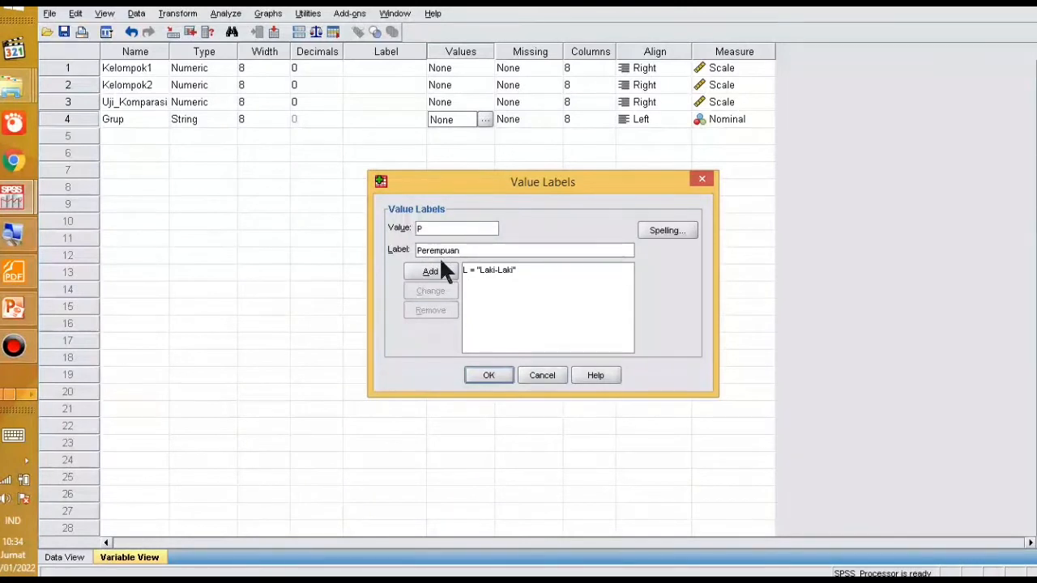
{"action": "left_click", "coordinate": [430, 274]}
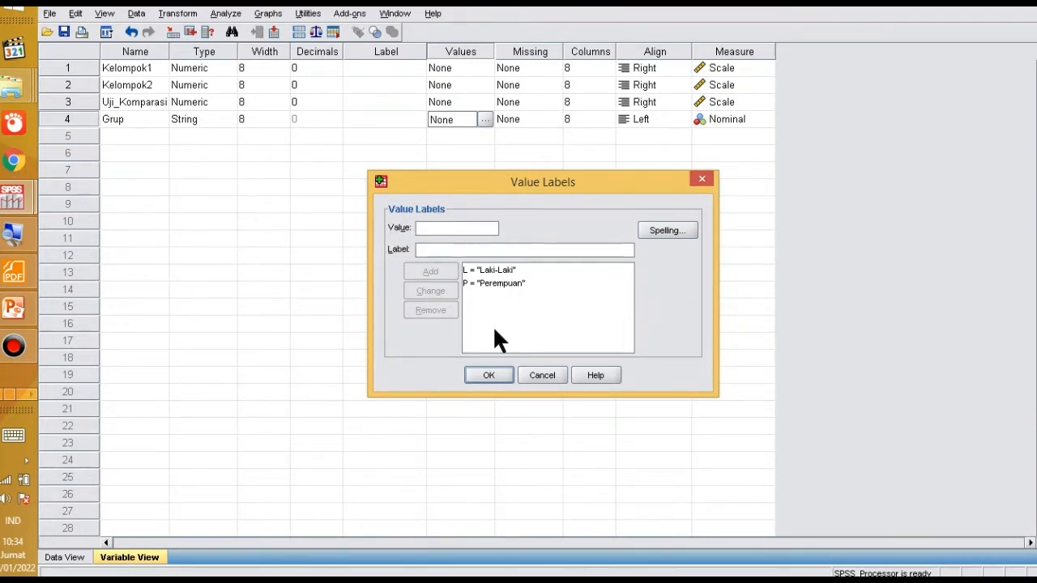
{"action": "left_click", "coordinate": [486, 372]}
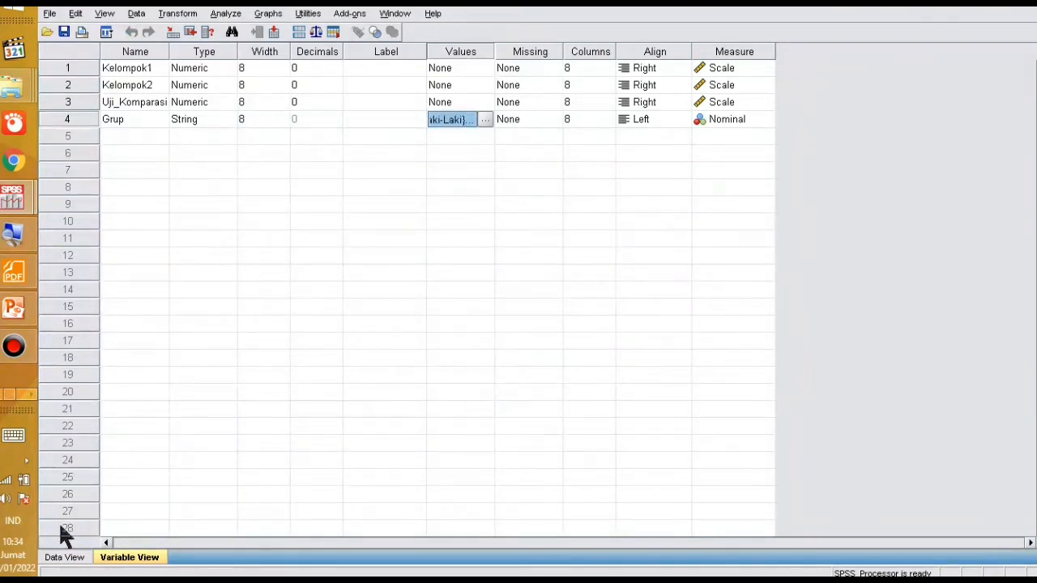
Step: Copy the seven Kelompok1 scores in the data into Uji_Komparasi, starting at row 1
{"action": "left_click", "coordinate": [58, 558]}
{"action": "left_click", "coordinate": [296, 240]}
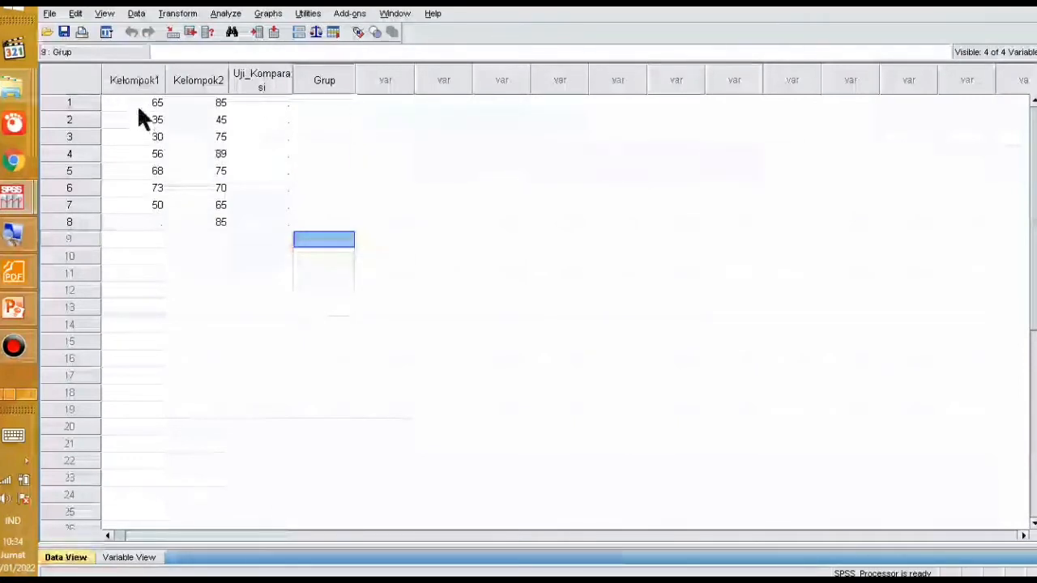
{"action": "left_click_drag", "start_coordinate": [136, 102], "coordinate": [148, 206]}
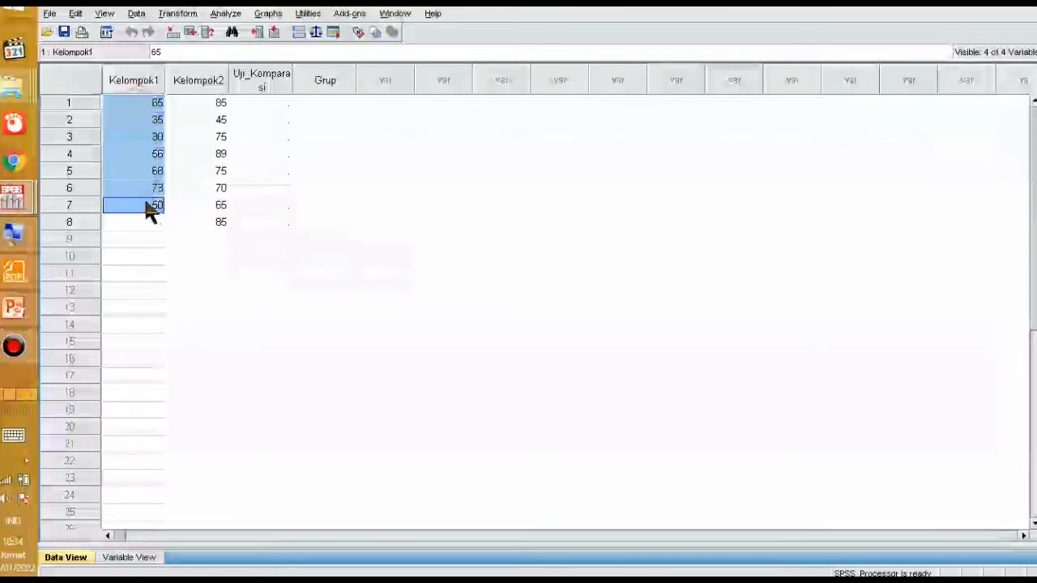
{"action": "right_click", "coordinate": [126, 123]}
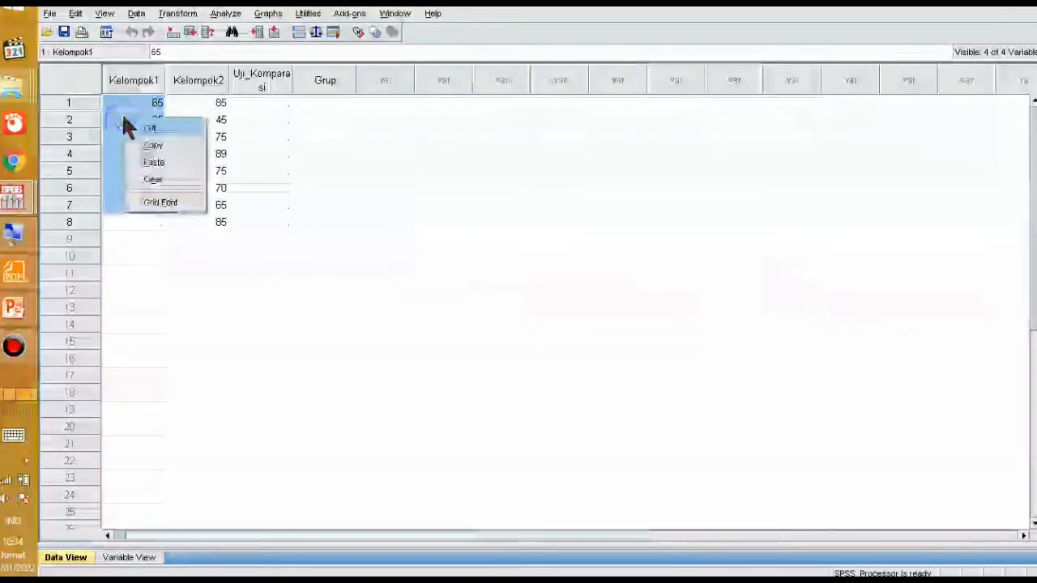
{"action": "left_click", "coordinate": [151, 146]}
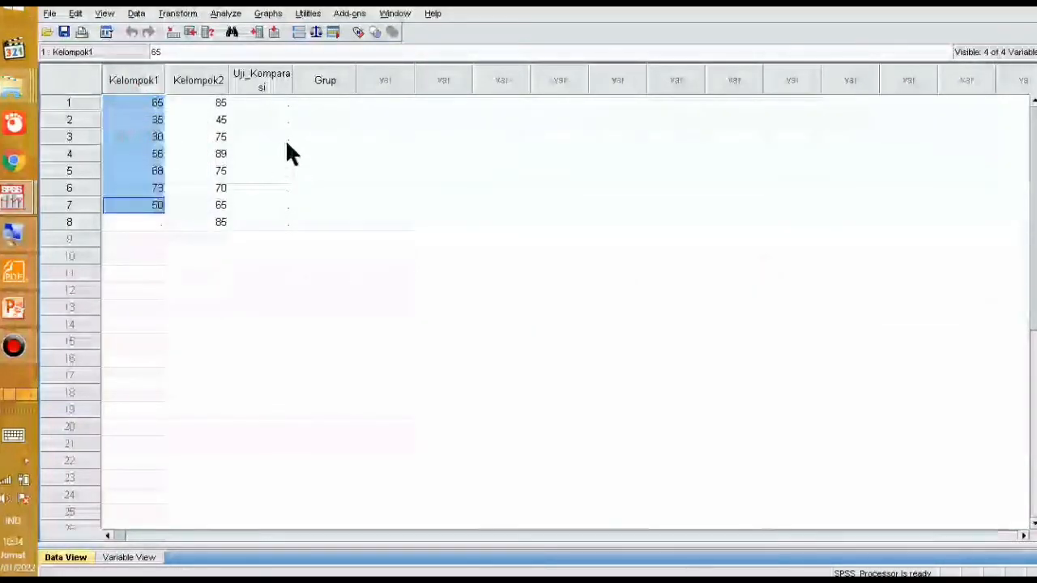
{"action": "left_click", "coordinate": [265, 102]}
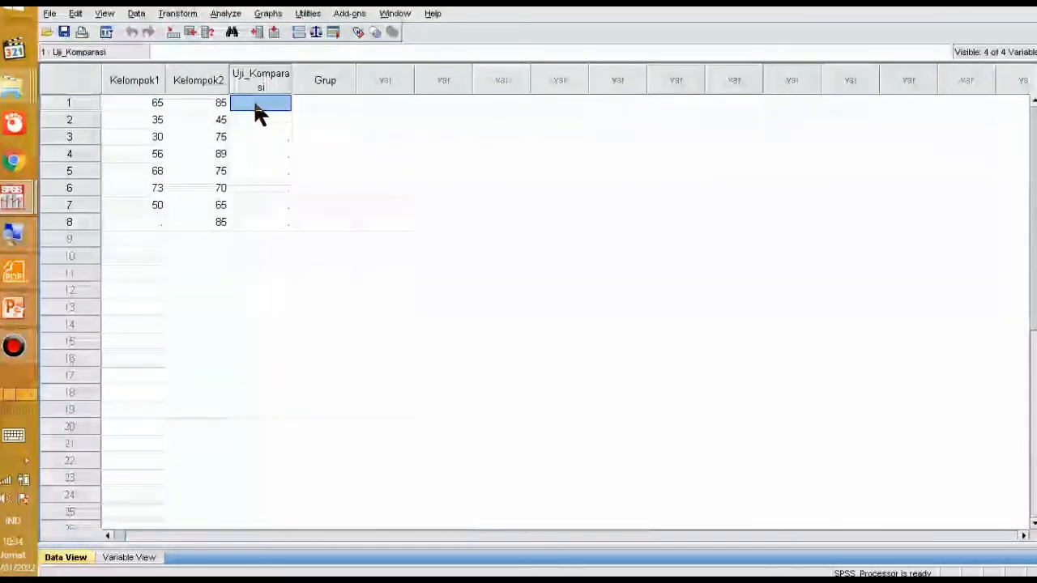
{"action": "right_click", "coordinate": [253, 104]}
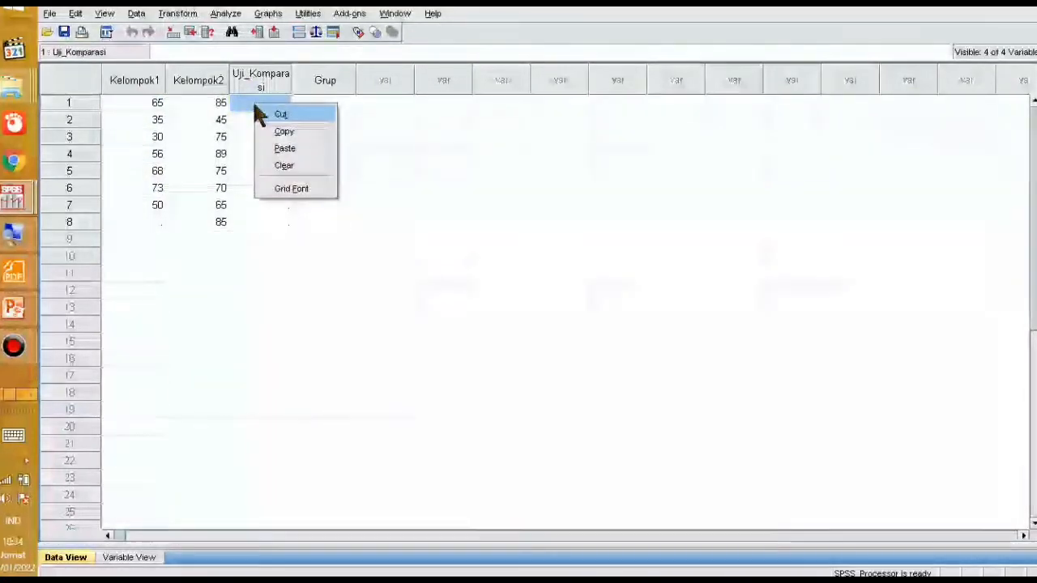
{"action": "left_click", "coordinate": [287, 152]}
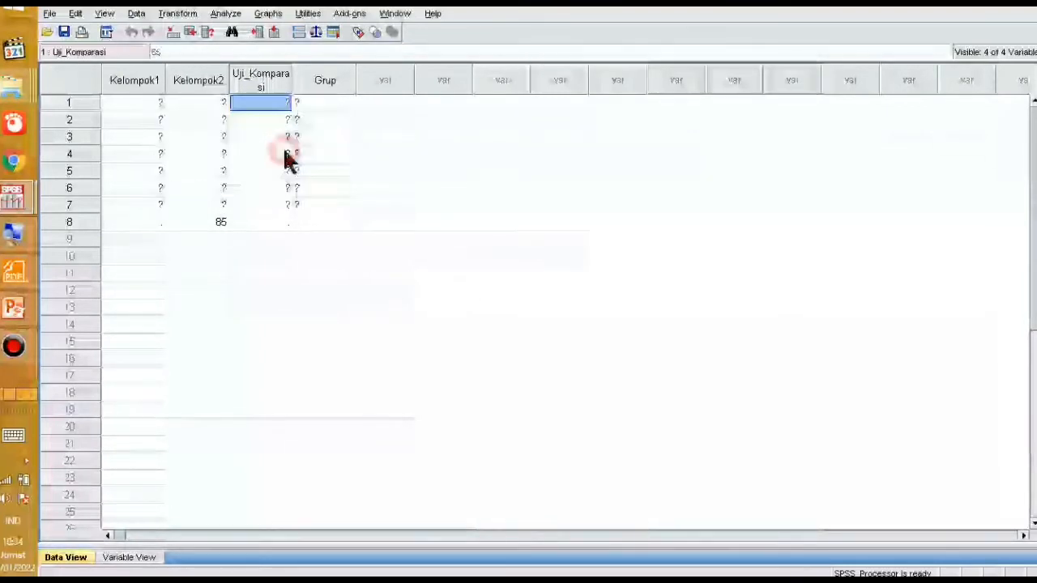
{"action": "left_click", "coordinate": [329, 203]}
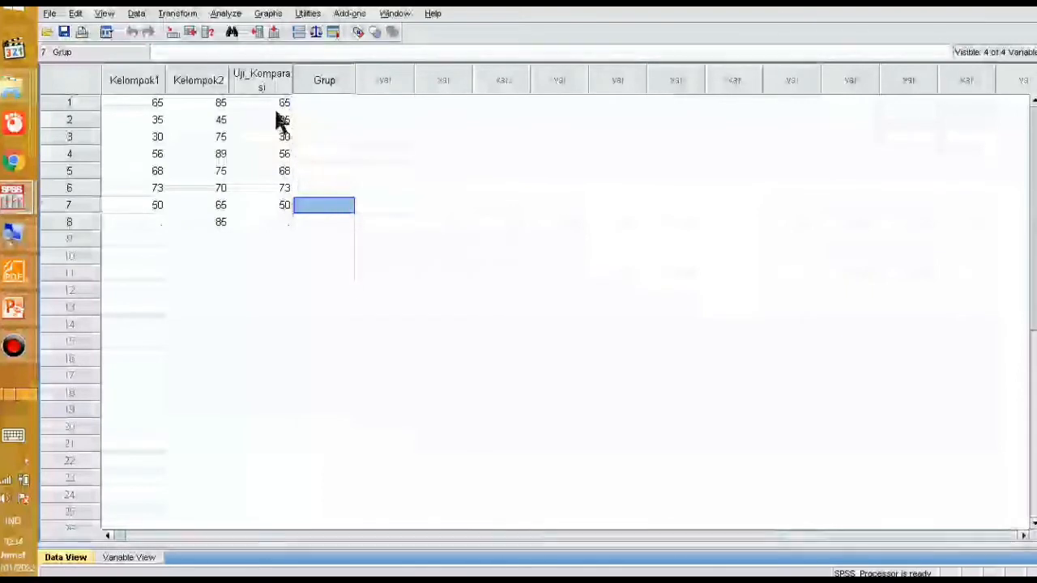
{"action": "left_click_drag", "start_coordinate": [273, 102], "coordinate": [273, 207]}
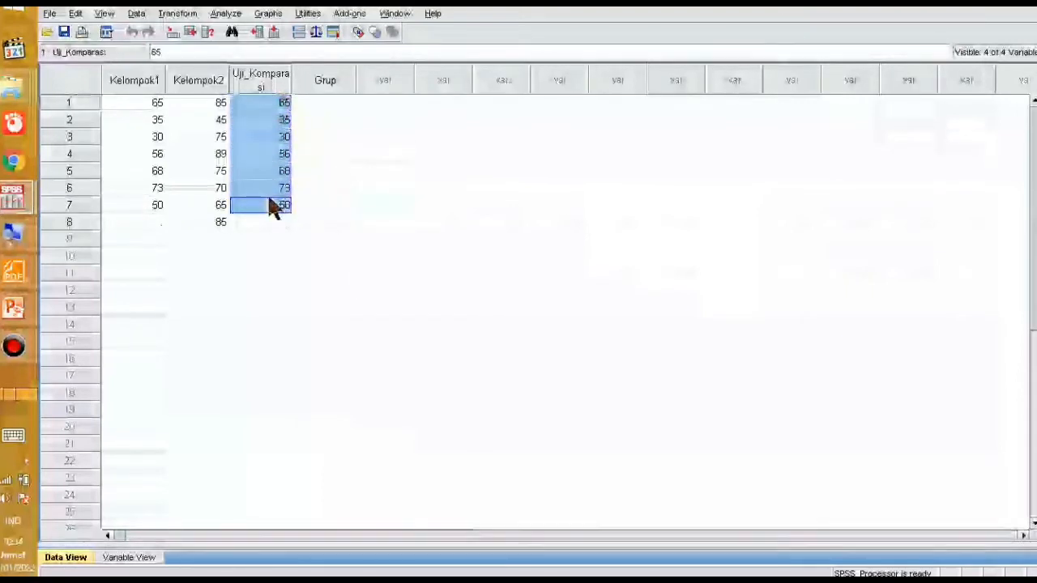
{"action": "left_click", "coordinate": [331, 78]}
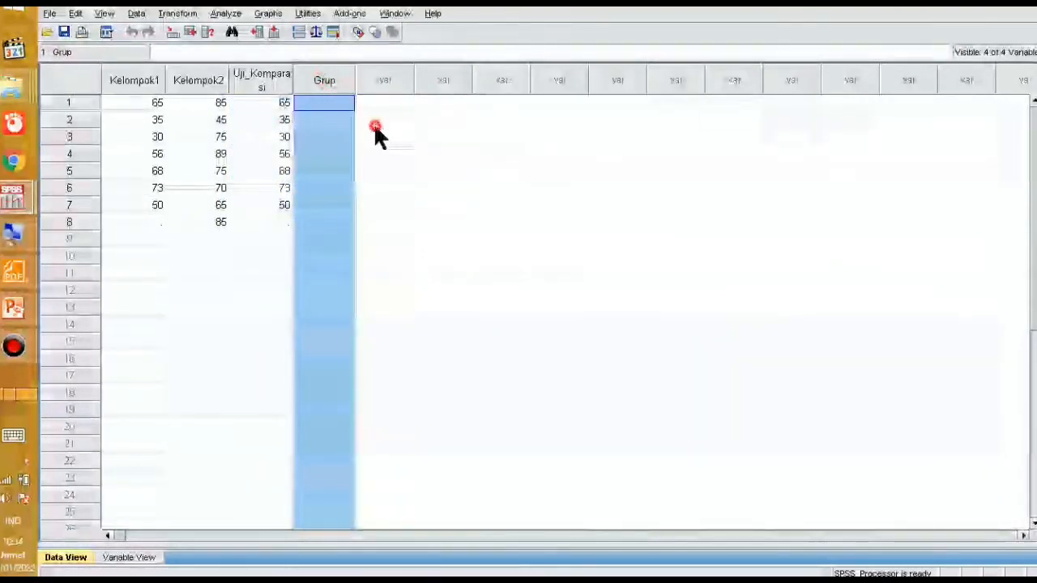
{"action": "left_click", "coordinate": [375, 127]}
Step: Enter L as the Grup value for rows 1 through 7
{"action": "left_click", "coordinate": [324, 104]}
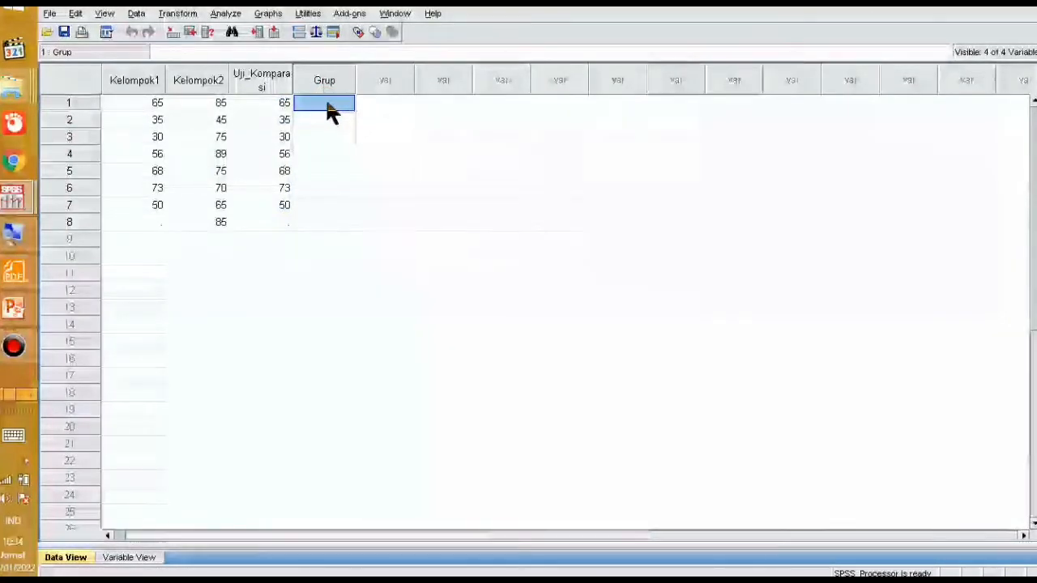
{"action": "type", "text": "L"}
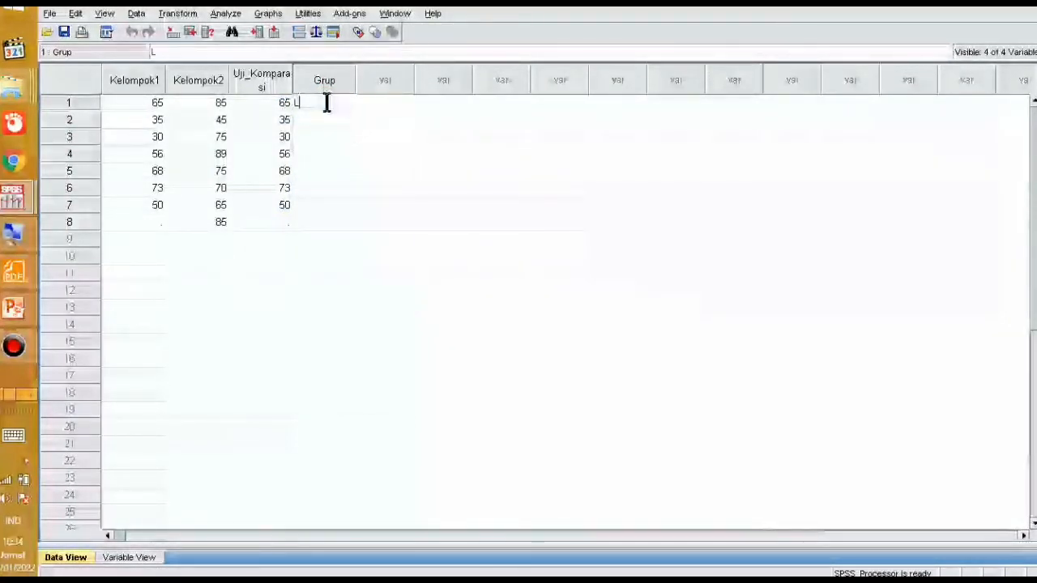
{"action": "key", "text": "Return"}
{"action": "type", "text": "L"}
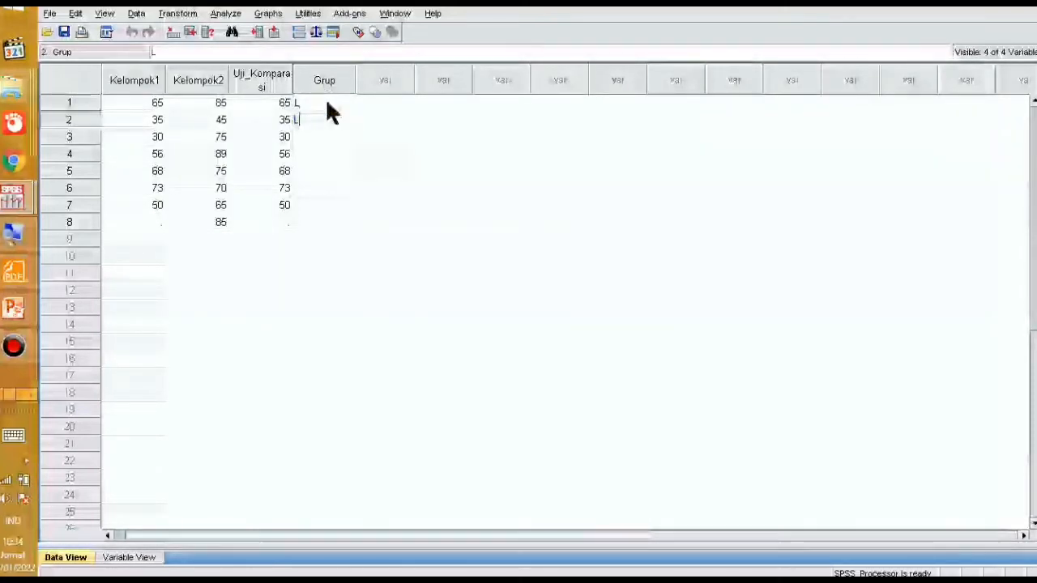
{"action": "key", "text": "Return"}
{"action": "type", "text": "L"}
{"action": "key", "text": "Return"}
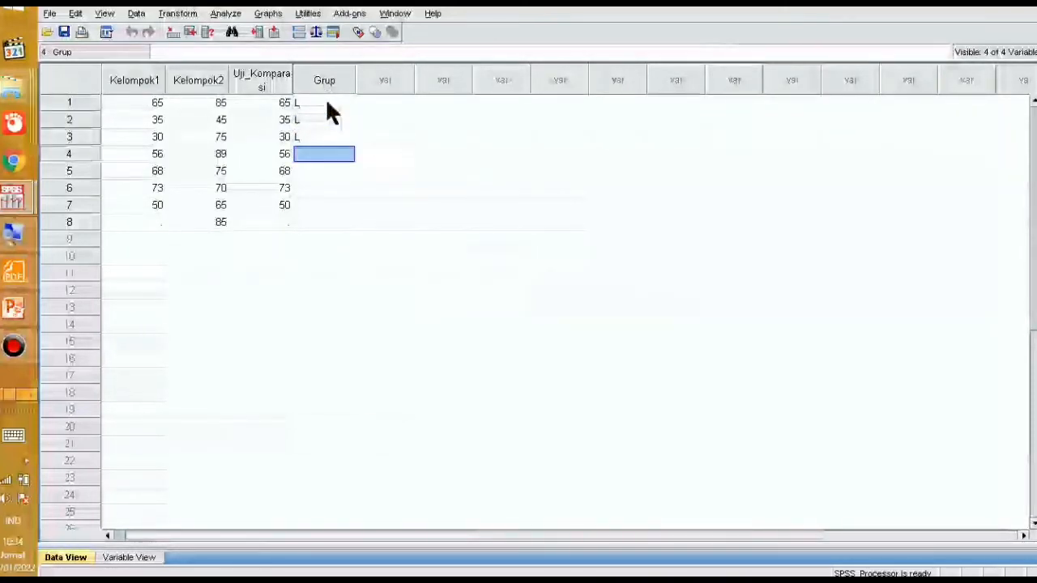
{"action": "type", "text": "L"}
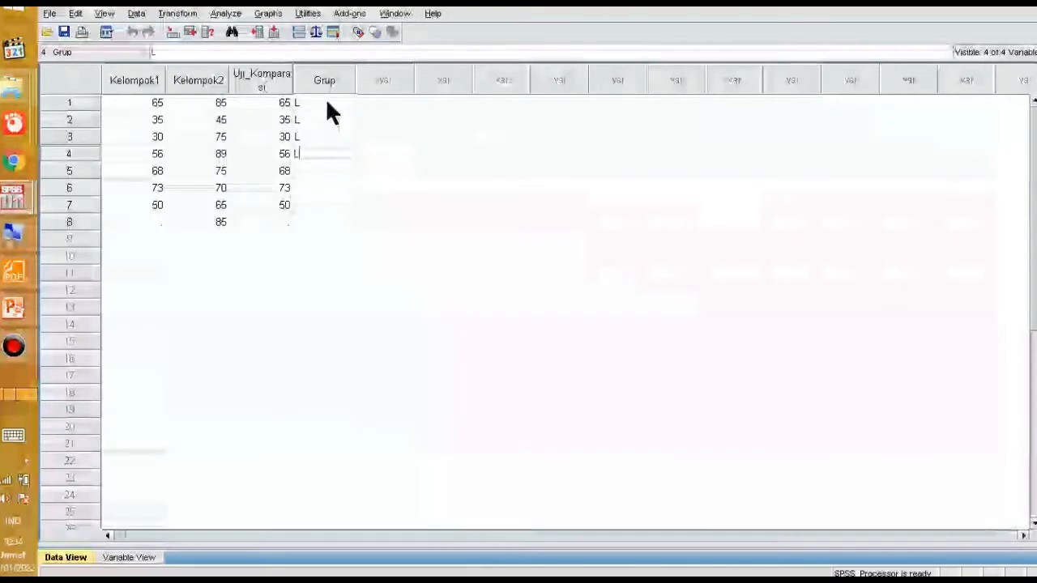
{"action": "key", "text": "Return"}
{"action": "type", "text": "L"}
{"action": "key", "text": "Return"}
{"action": "type", "text": "L"}
{"action": "key", "text": "Return"}
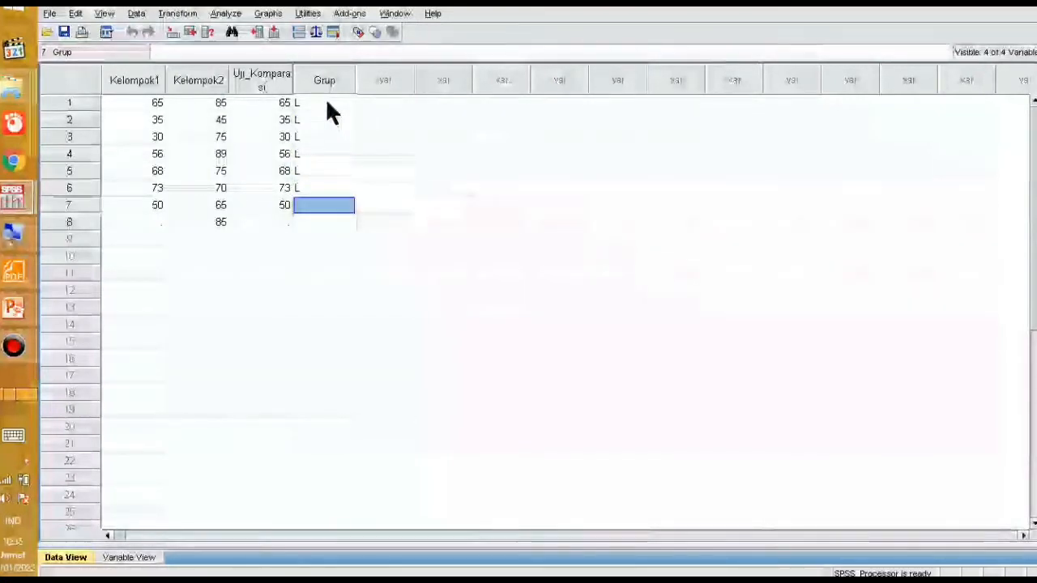
{"action": "type", "text": "L"}
{"action": "key", "text": "Return"}
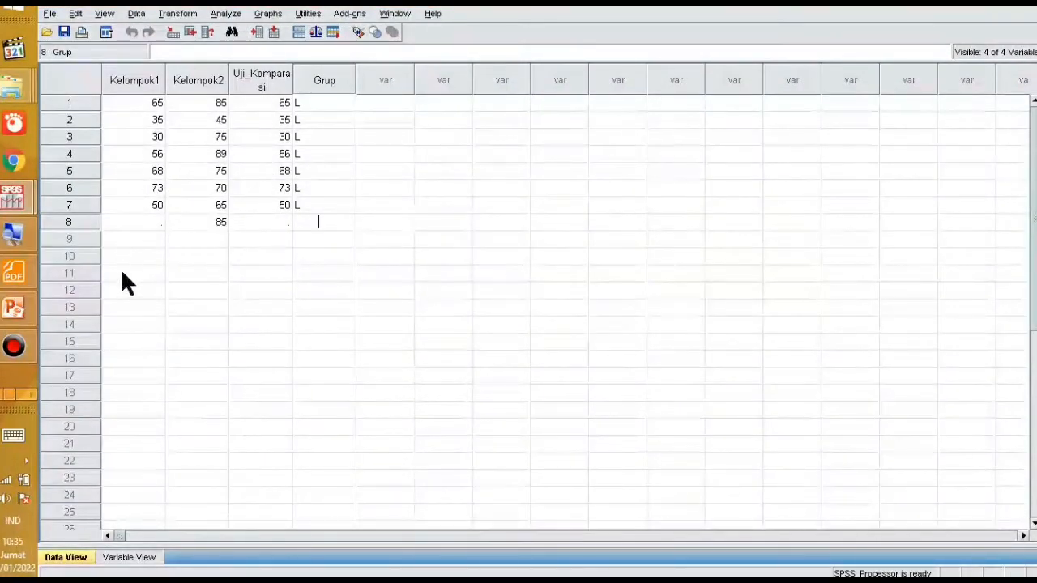
{"action": "left_click", "coordinate": [128, 557]}
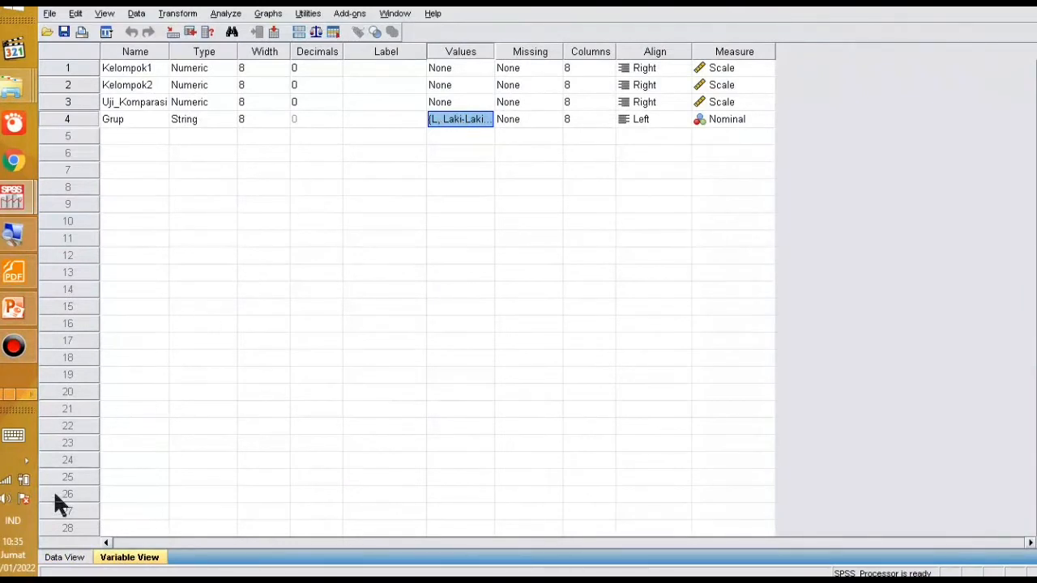
{"action": "left_click", "coordinate": [60, 558]}
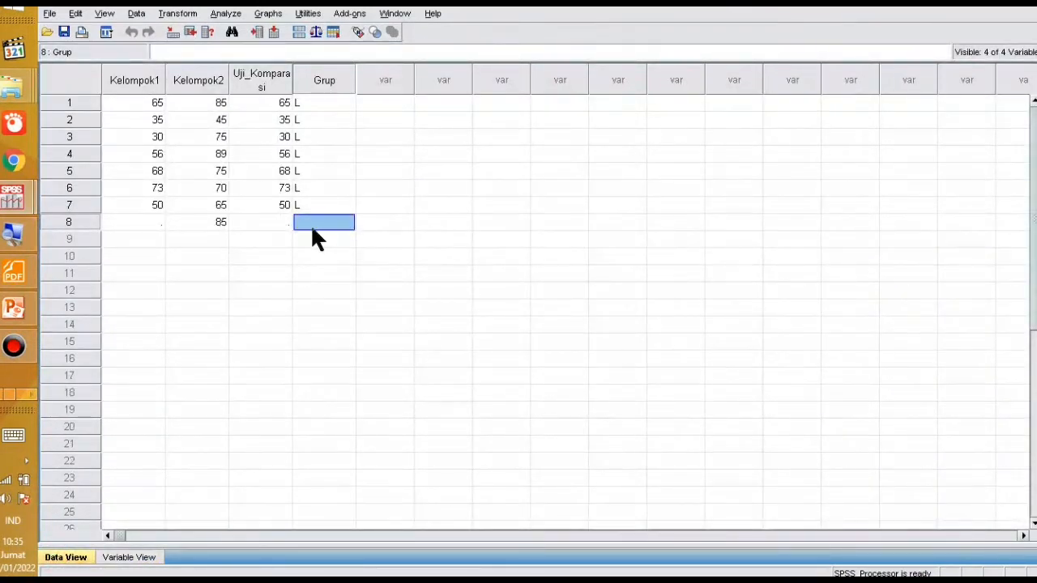
Step: Select the Kelompok2 scores from row 1 downward
{"action": "left_click", "coordinate": [247, 273]}
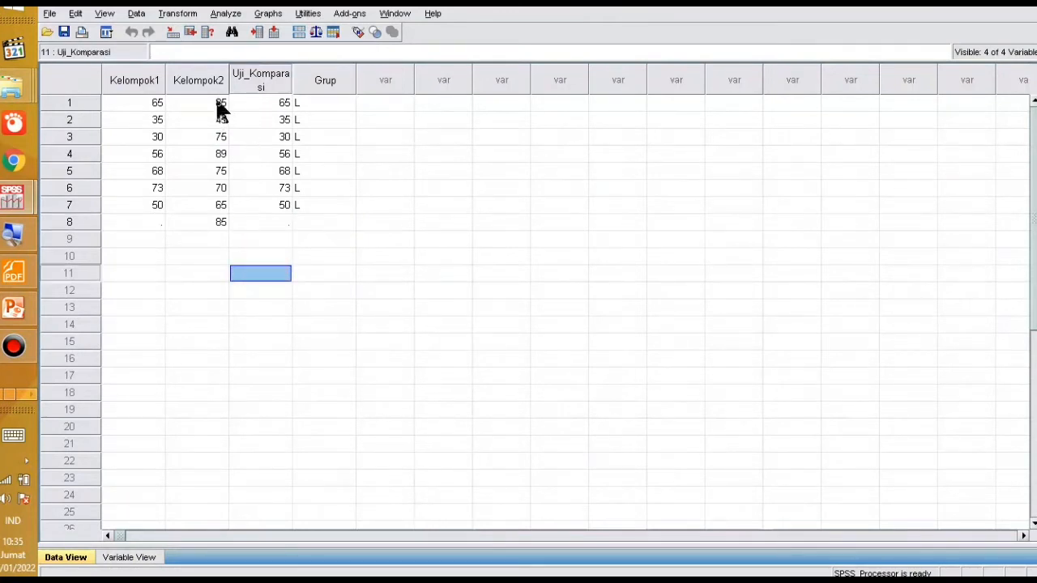
{"action": "left_click_drag", "start_coordinate": [217, 104], "coordinate": [213, 141]}
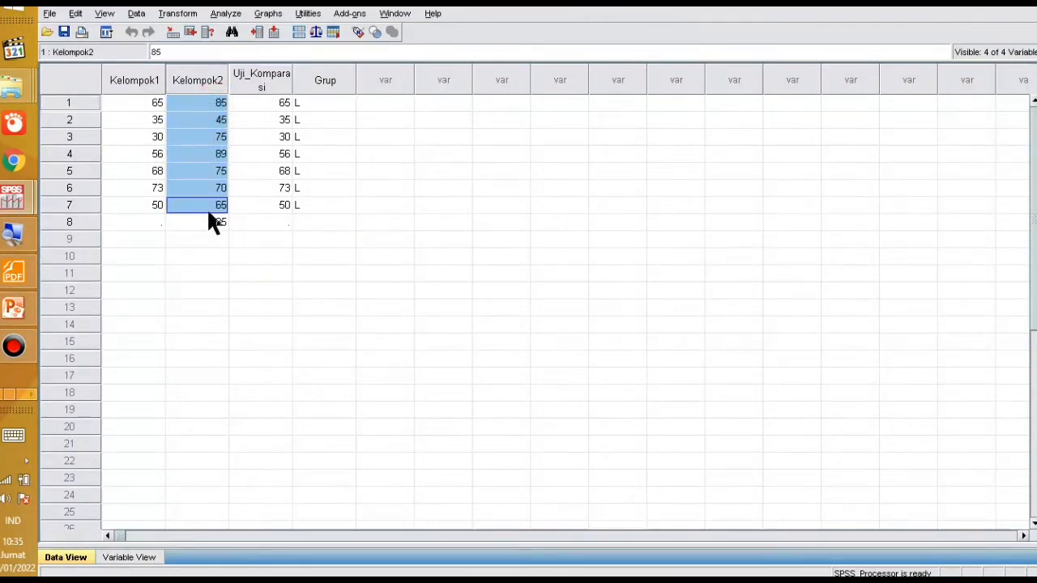
Step: Copy the eight Kelompok2 values and paste them into the Uji_Komparasi column starting at row 8
{"action": "right_click", "coordinate": [213, 132]}
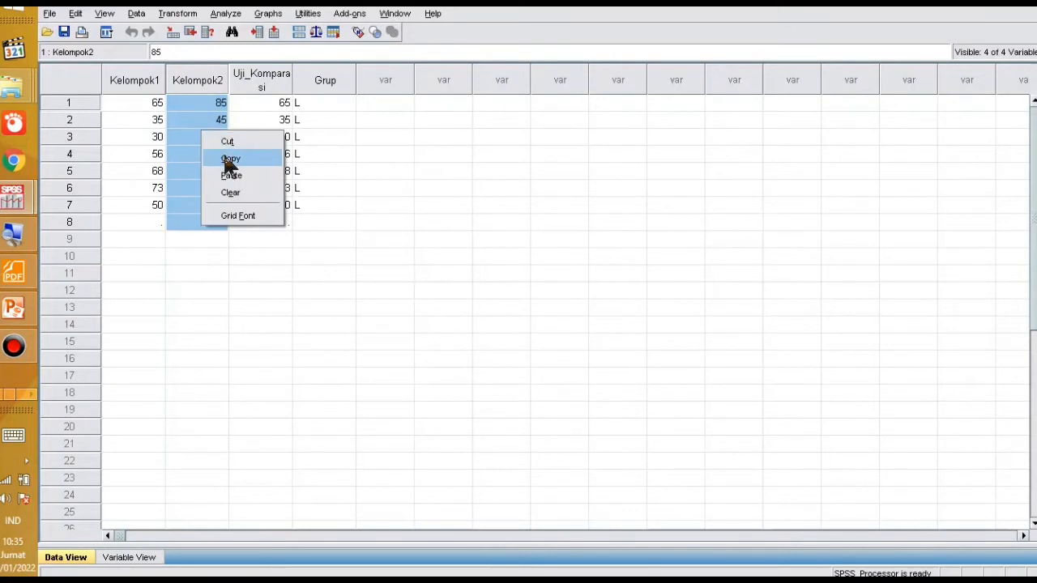
{"action": "left_click", "coordinate": [228, 160]}
{"action": "left_click", "coordinate": [281, 209]}
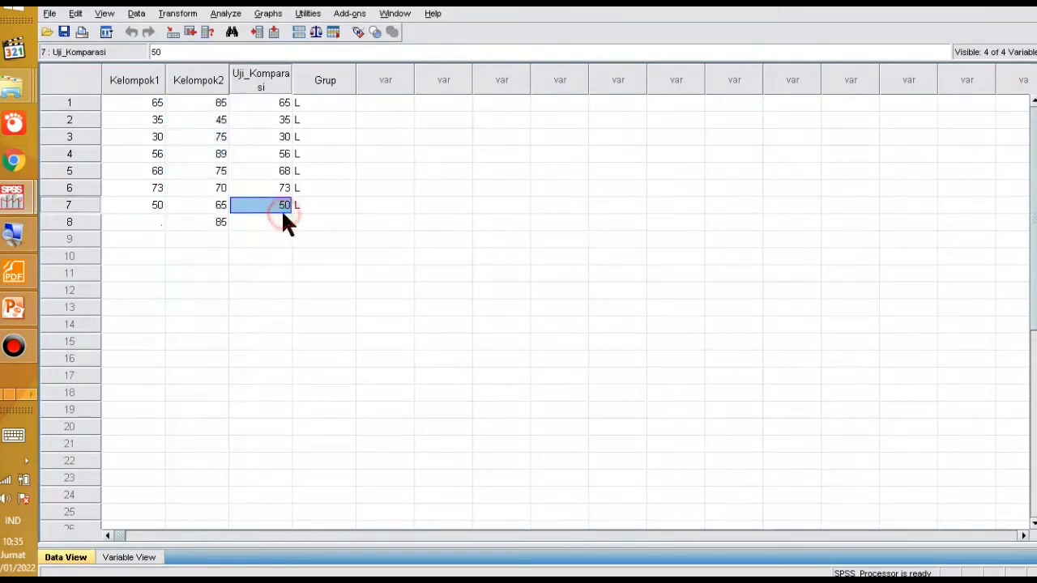
{"action": "left_click", "coordinate": [278, 223]}
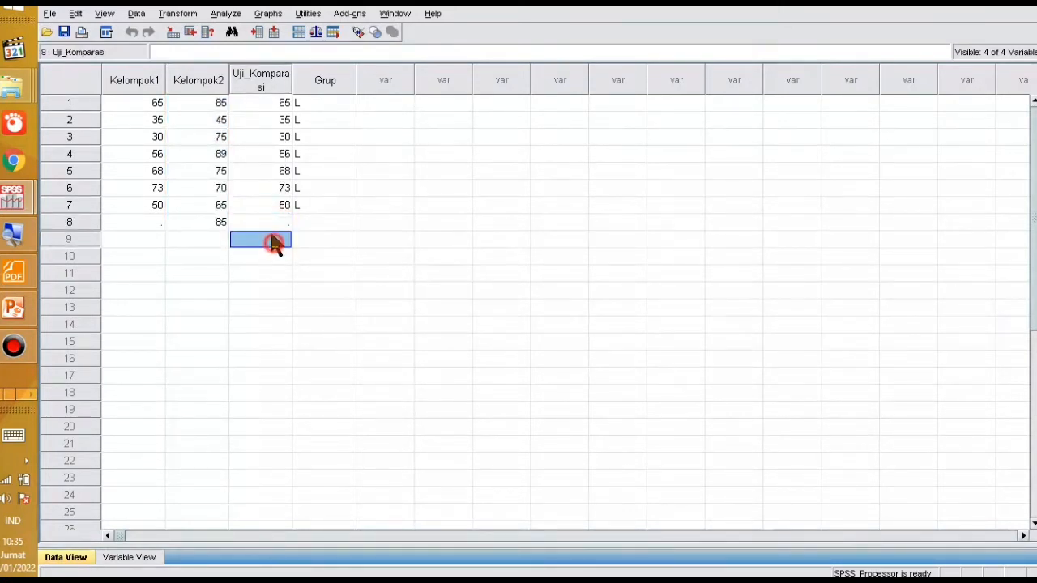
{"action": "left_click", "coordinate": [271, 222]}
{"action": "right_click", "coordinate": [267, 219]}
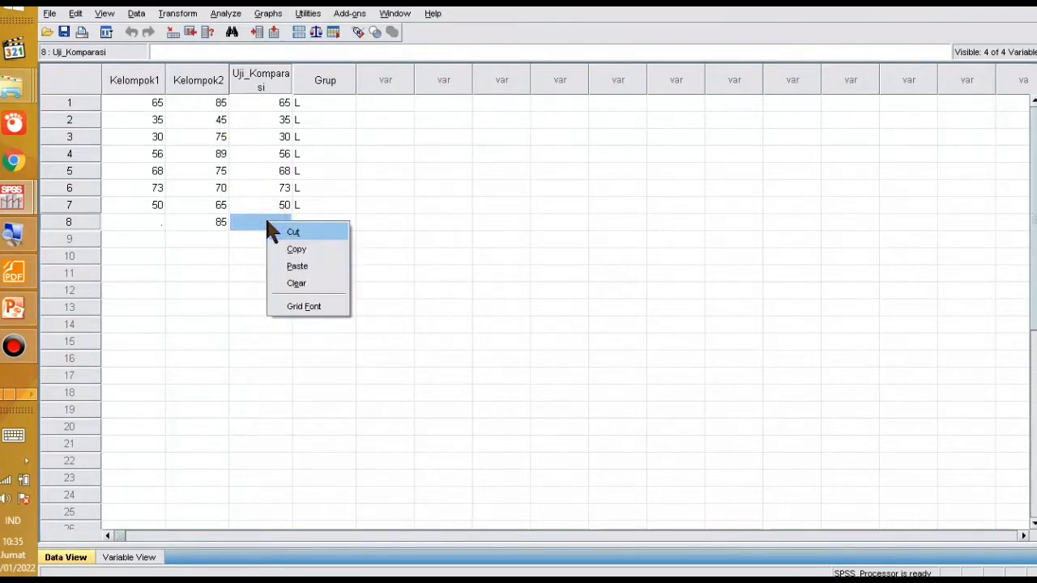
{"action": "left_click", "coordinate": [292, 267]}
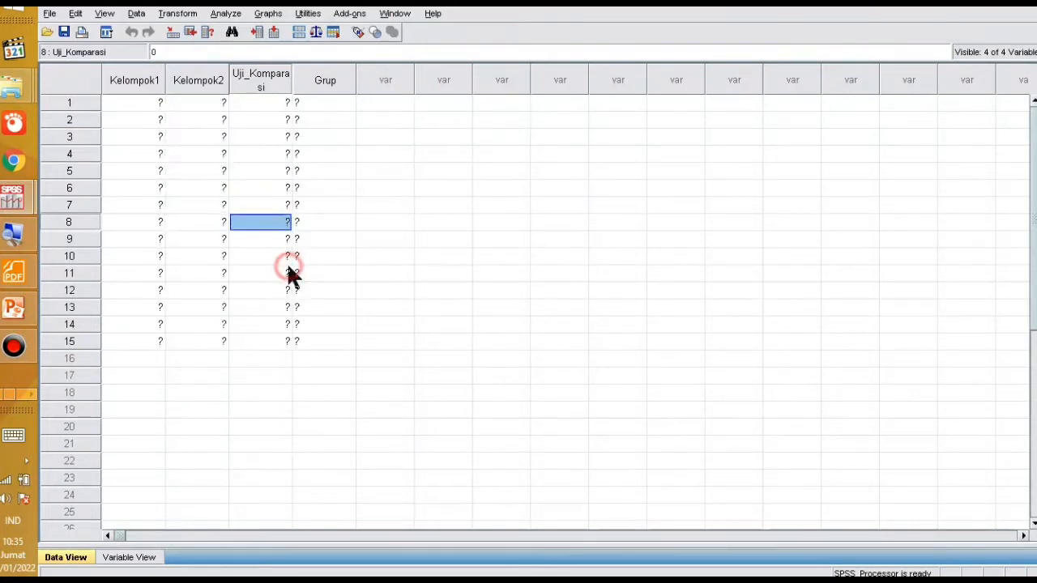
{"action": "left_click", "coordinate": [324, 273]}
Step: Enter P as the Grup code in rows 8 through 15, beside the pasted Uji_Komparasi values
{"action": "left_click", "coordinate": [308, 215]}
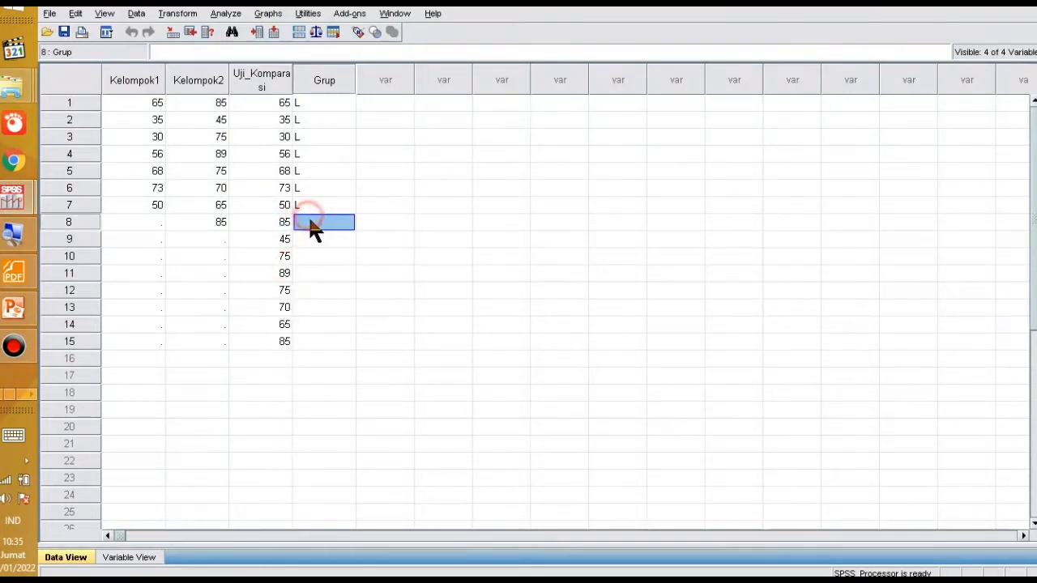
{"action": "double_click", "coordinate": [307, 215]}
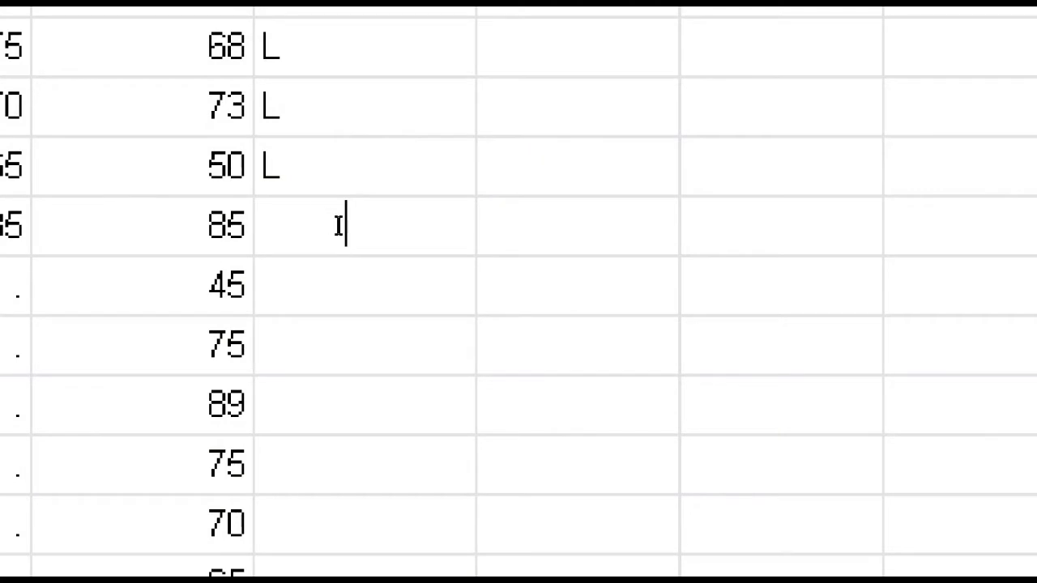
{"action": "key", "text": "Tab"}
{"action": "left_click", "coordinate": [335, 224]}
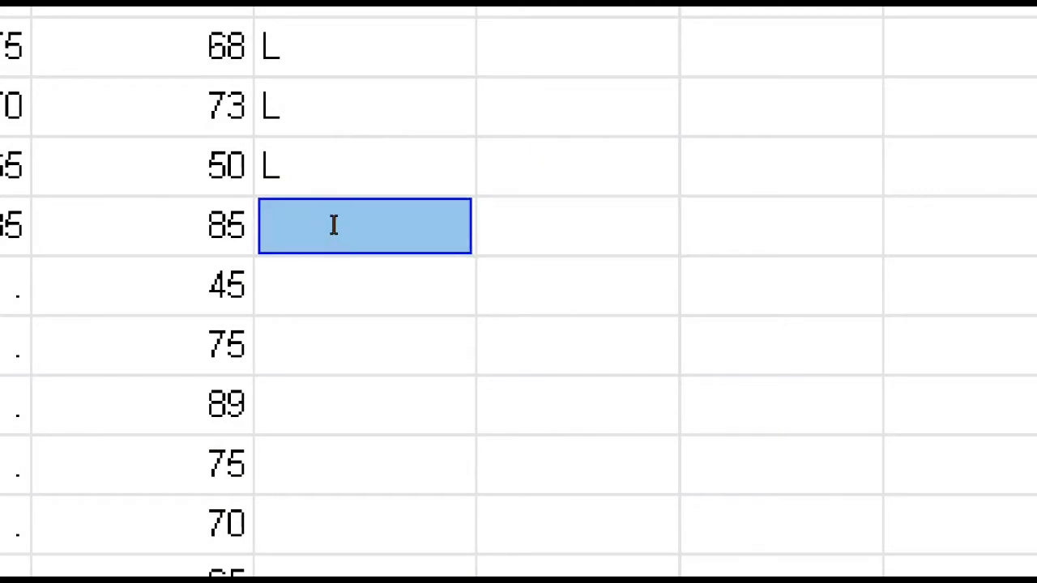
{"action": "type", "text": "P"}
{"action": "key", "text": "Return"}
{"action": "type", "text": "P"}
{"action": "key", "text": "Return"}
{"action": "type", "text": "{"}
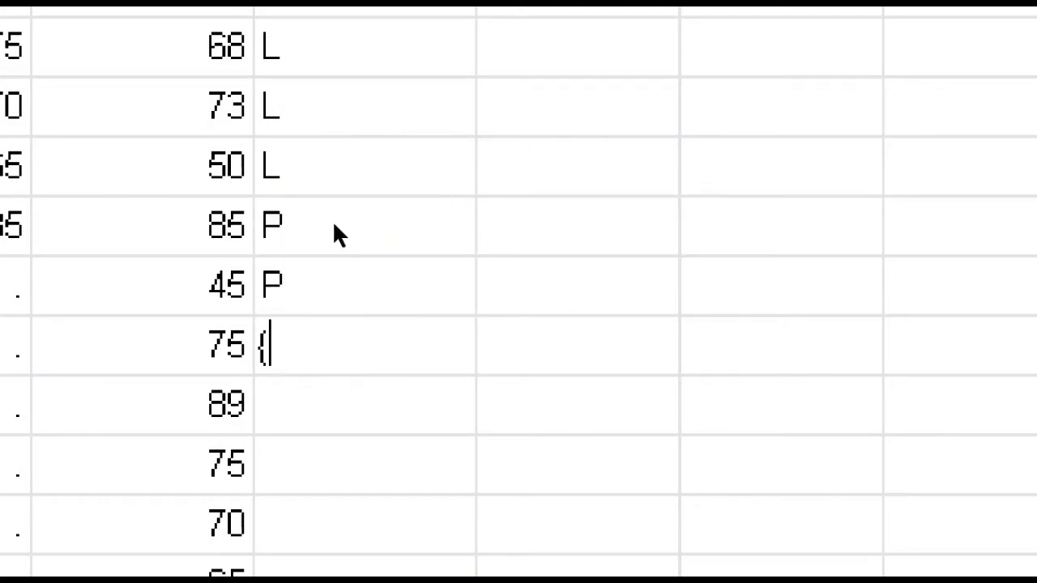
{"action": "key", "text": "BackSpace"}
{"action": "type", "text": "P"}
{"action": "key", "text": "Return"}
{"action": "type", "text": "P"}
{"action": "key", "text": "Return"}
{"action": "type", "text": "P"}
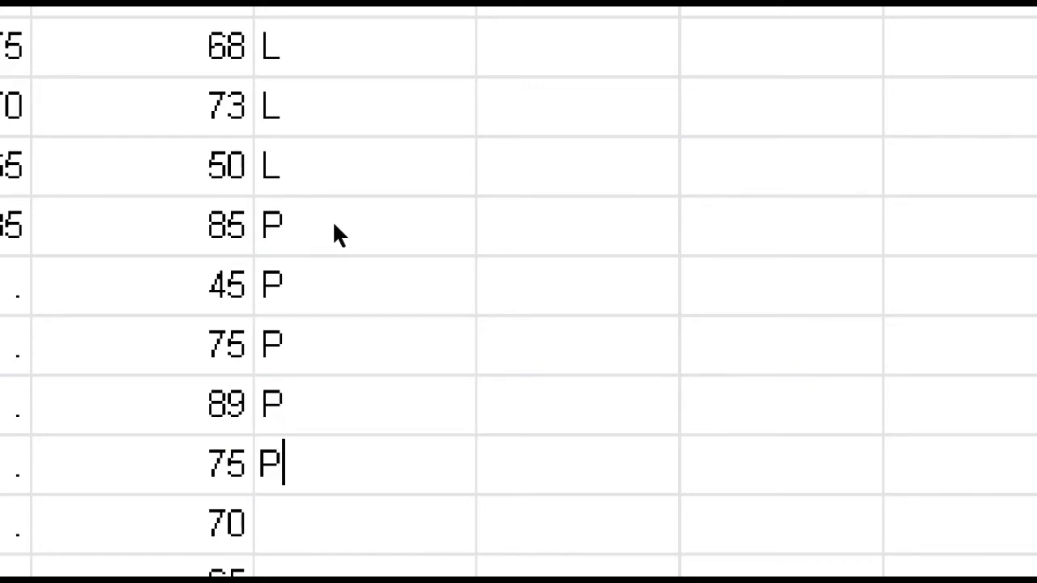
{"action": "key", "text": "Return"}
{"action": "type", "text": "P"}
{"action": "key", "text": "Return"}
{"action": "type", "text": "P"}
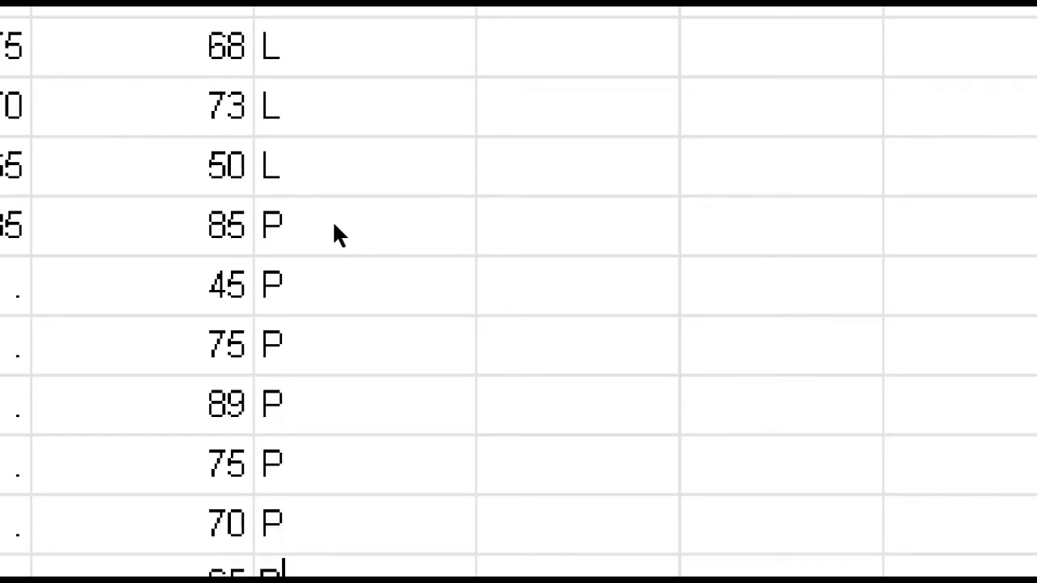
{"action": "key", "text": "Return"}
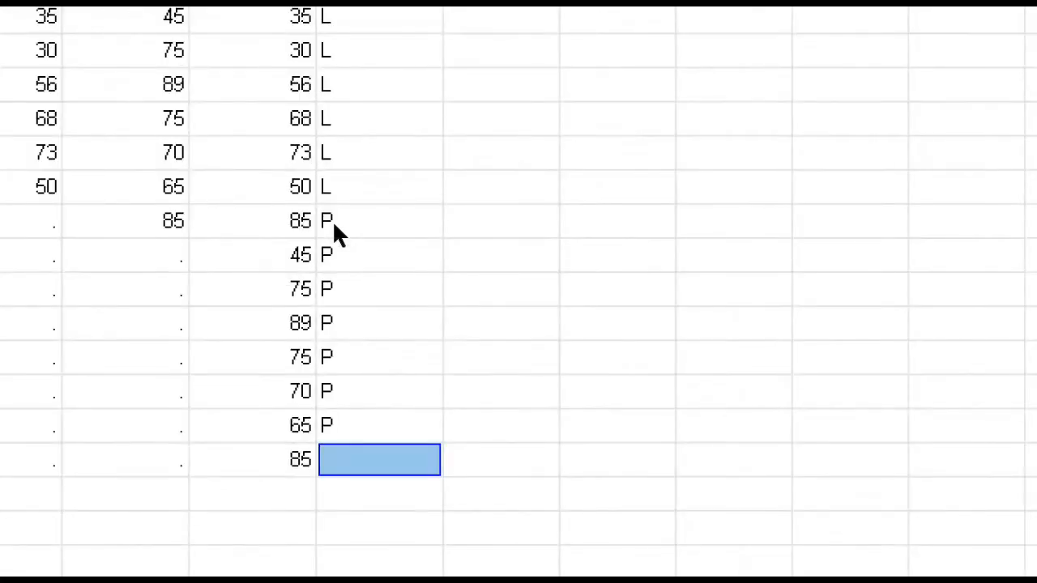
{"action": "type", "text": "P"}
{"action": "key", "text": "Return"}
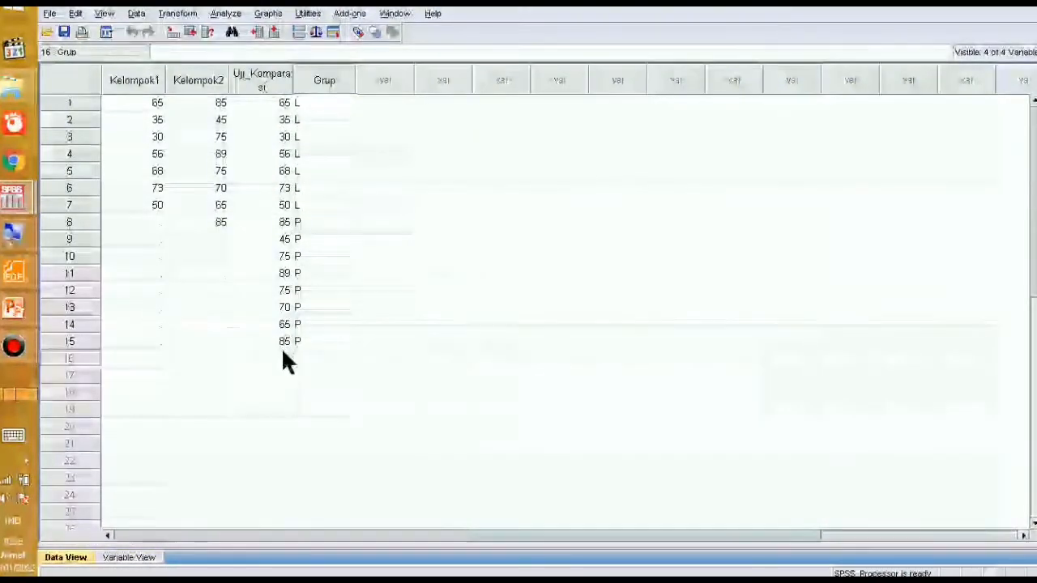
{"action": "left_click", "coordinate": [284, 104]}
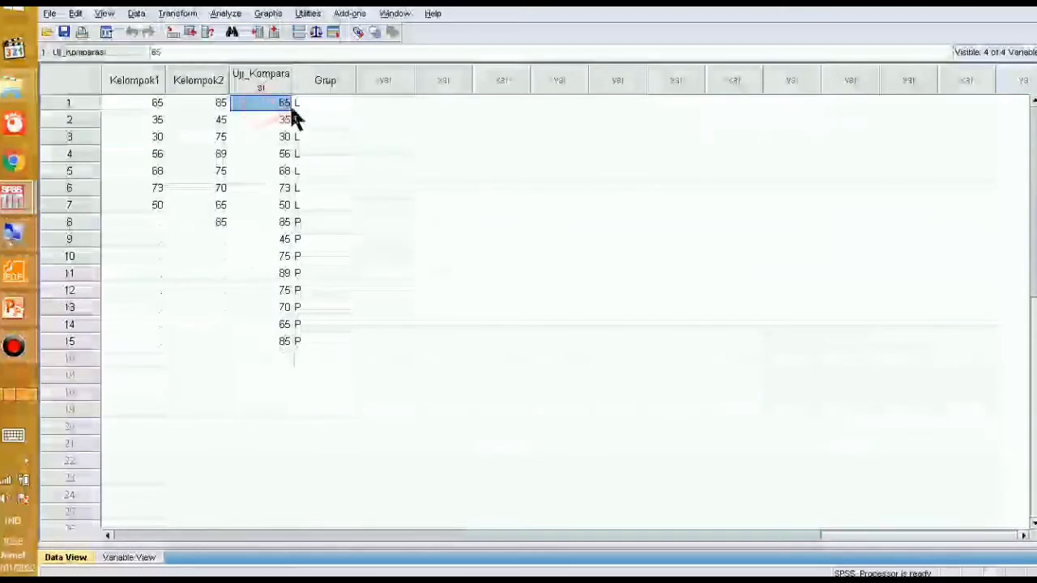
{"action": "left_click", "coordinate": [304, 103]}
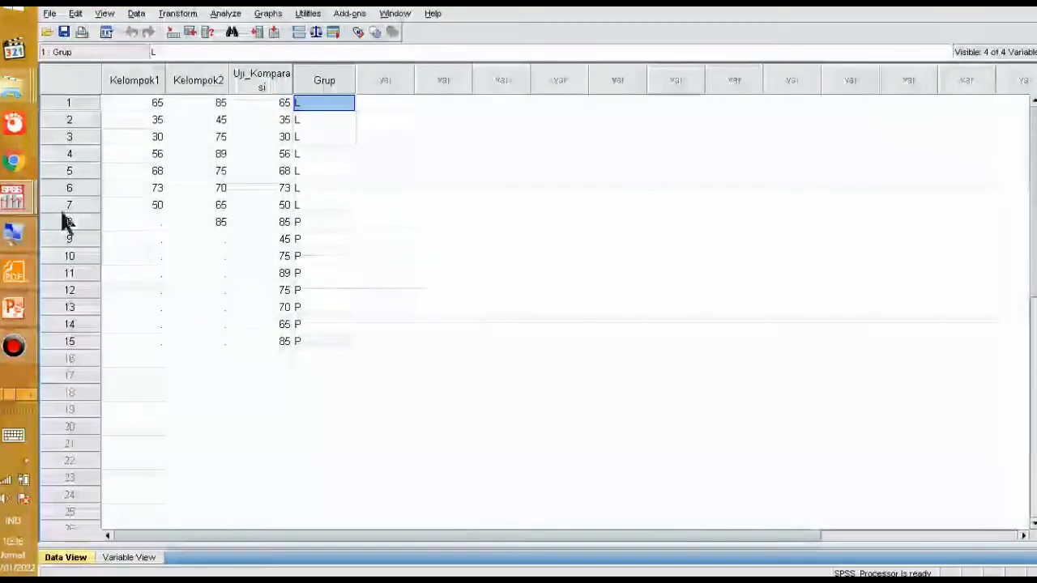
Step: Switch to the PowerPoint presentation and read the parametric assumptions slide and the "Uji homogenitas" slide
{"action": "mouse_move", "coordinate": [14, 344]}
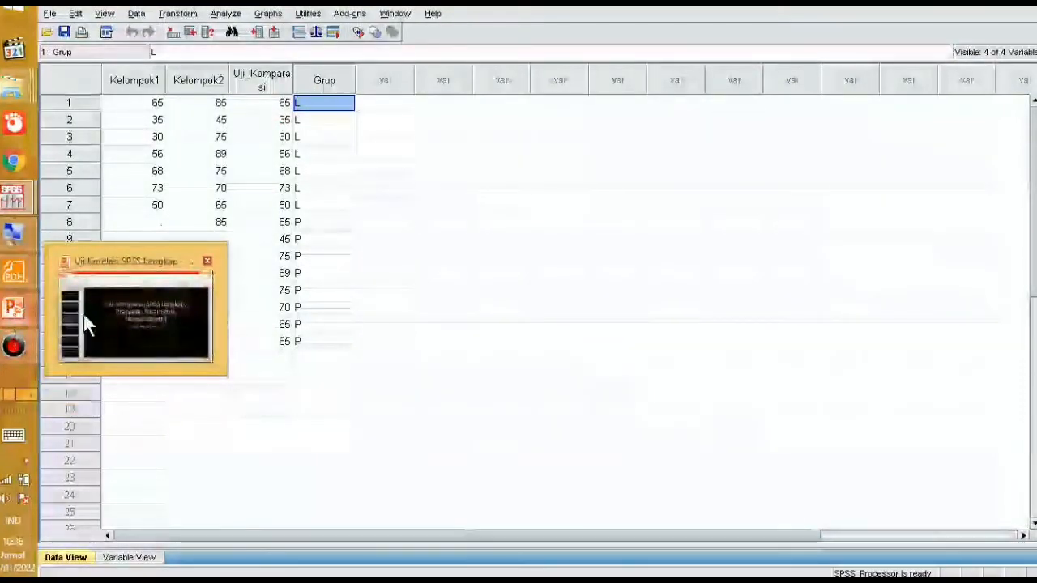
{"action": "left_click", "coordinate": [85, 319]}
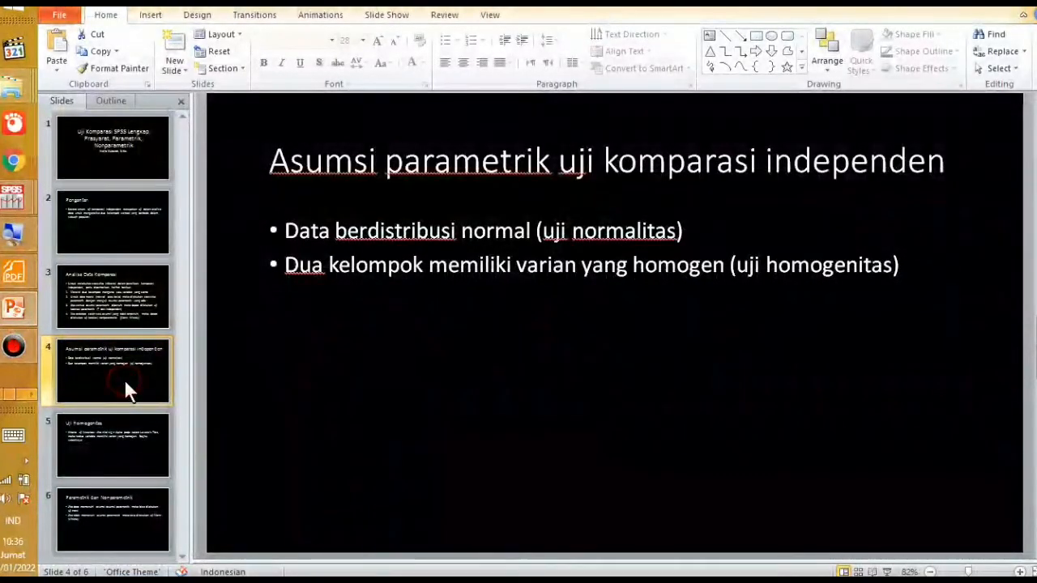
{"action": "left_click", "coordinate": [120, 436]}
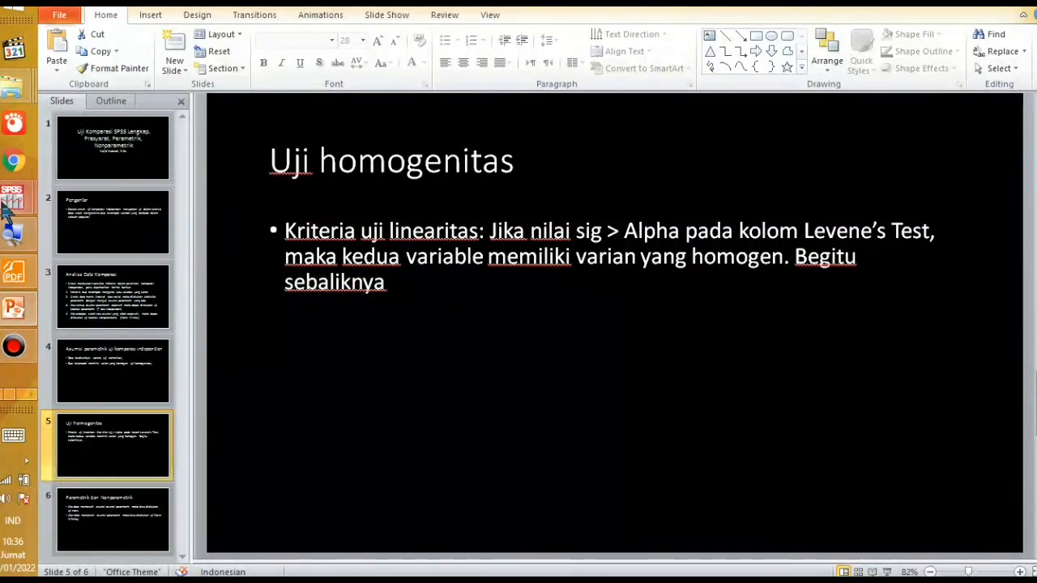
Step: Return to the SPSS data set and start an Independent-Samples T Test with Uji_Komparasi as the test variable
{"action": "mouse_move", "coordinate": [8, 206]}
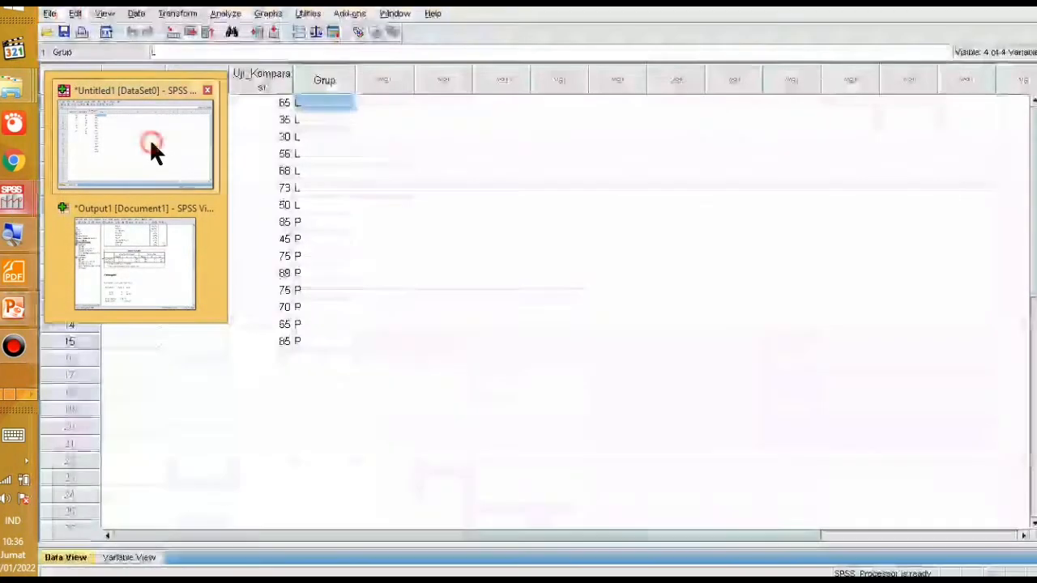
{"action": "left_click", "coordinate": [150, 142]}
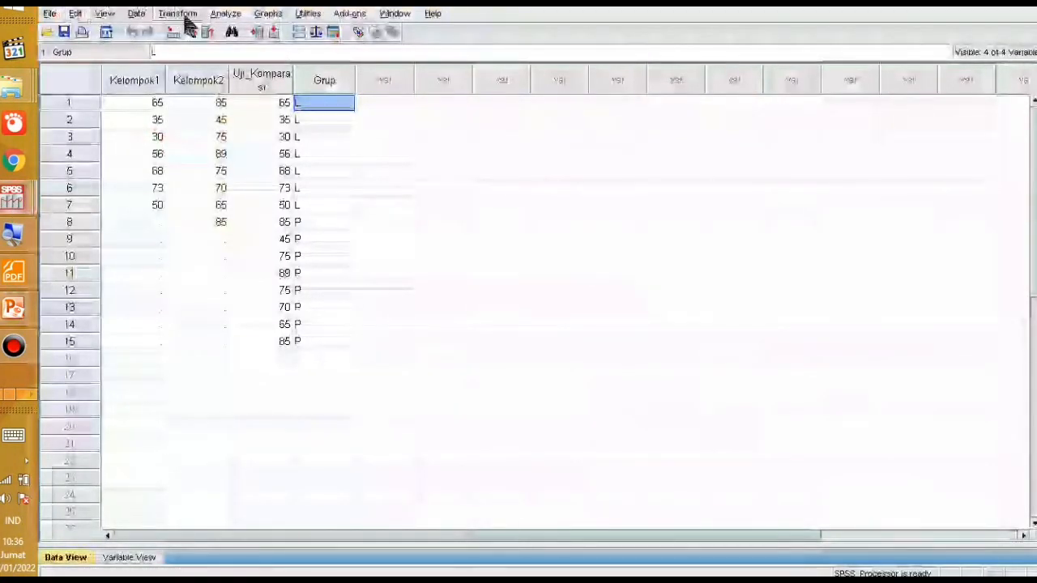
{"action": "left_click", "coordinate": [226, 16]}
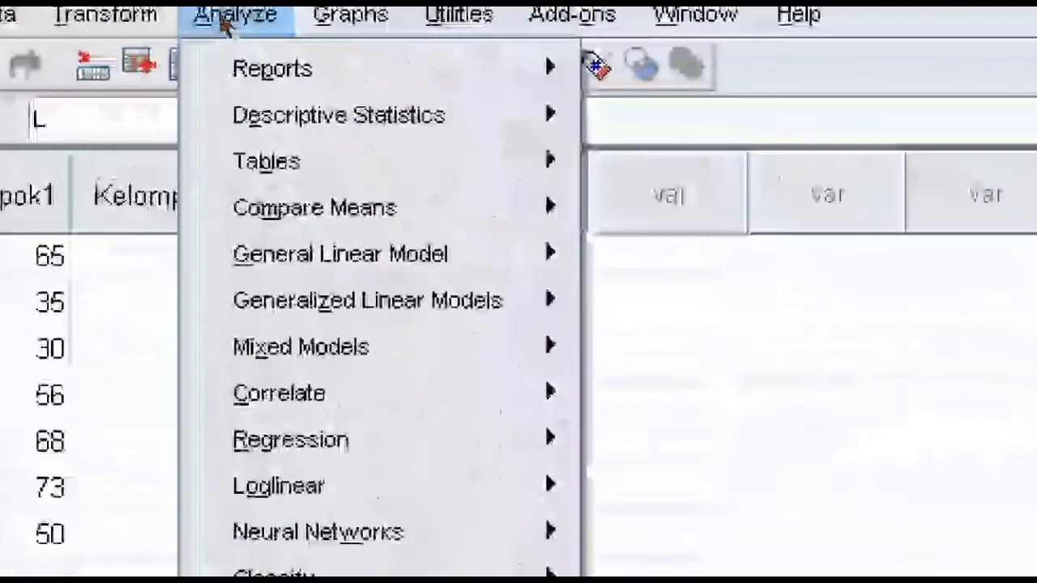
{"action": "mouse_move", "coordinate": [315, 208]}
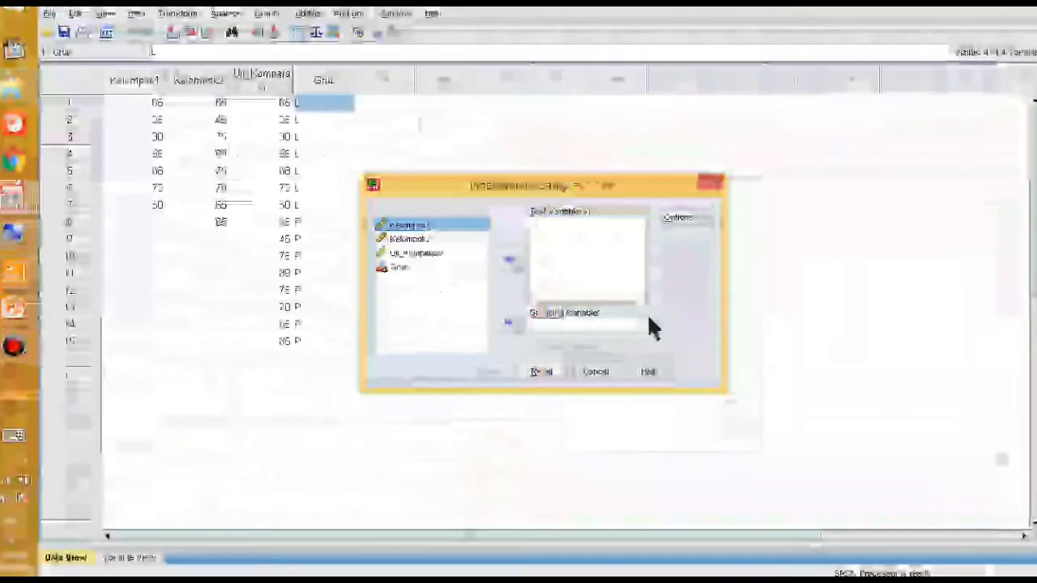
{"action": "left_click", "coordinate": [405, 254]}
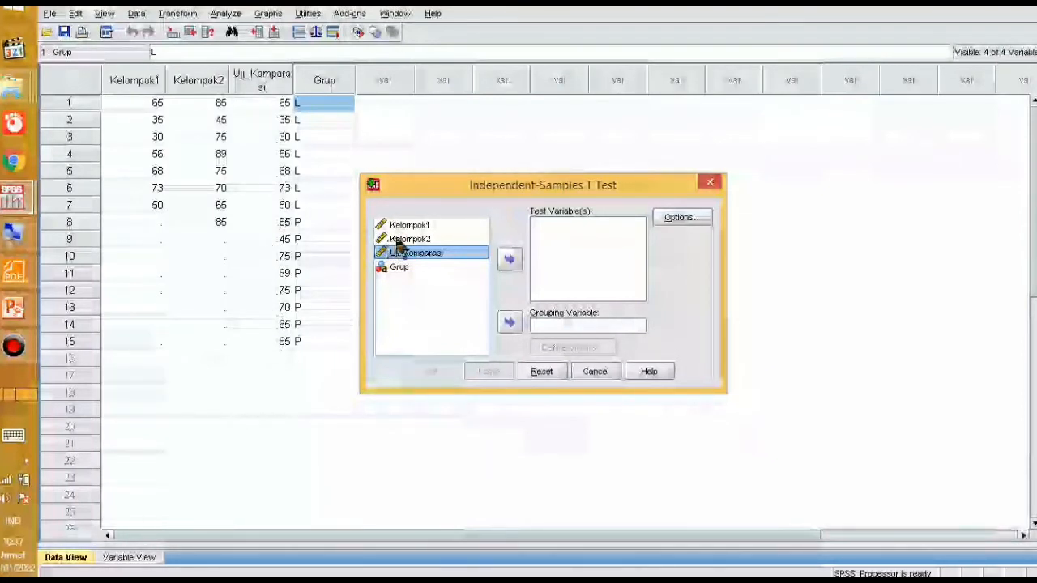
{"action": "left_click", "coordinate": [508, 260]}
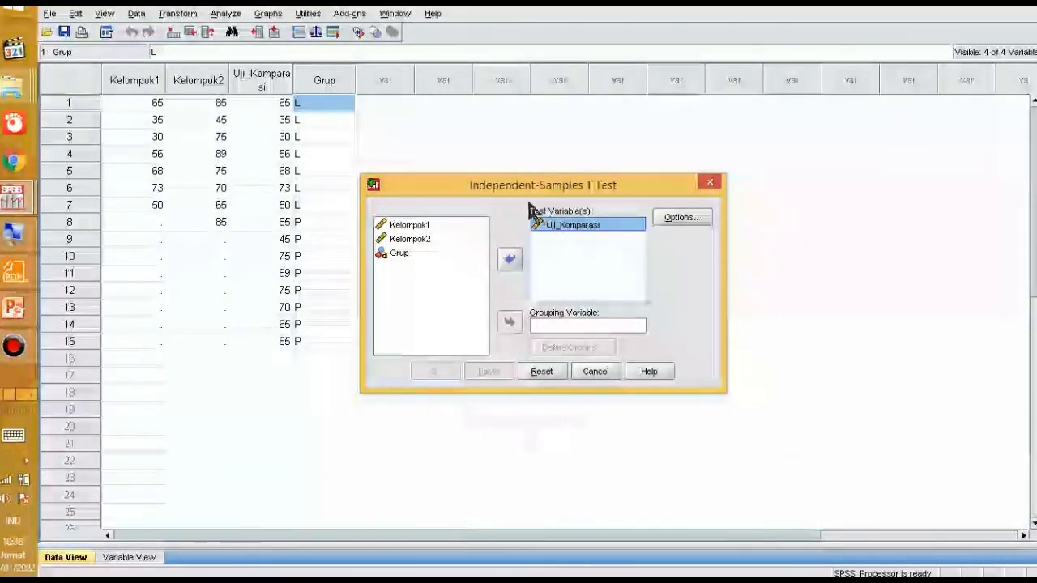
Step: Set Grup as the grouping variable and define group 1 as L and group 2 as P
{"action": "left_click", "coordinate": [402, 254]}
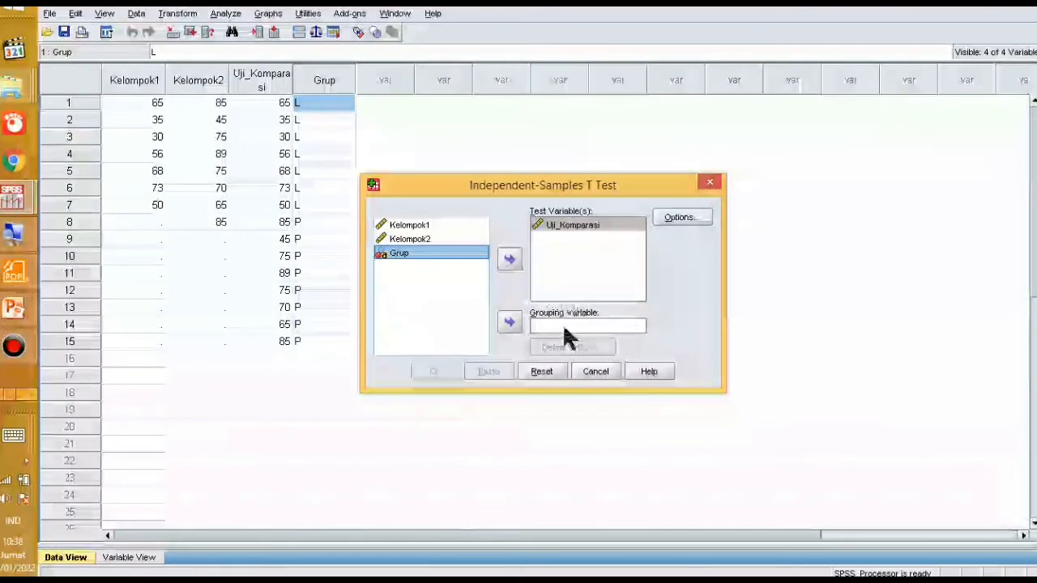
{"action": "left_click", "coordinate": [507, 322]}
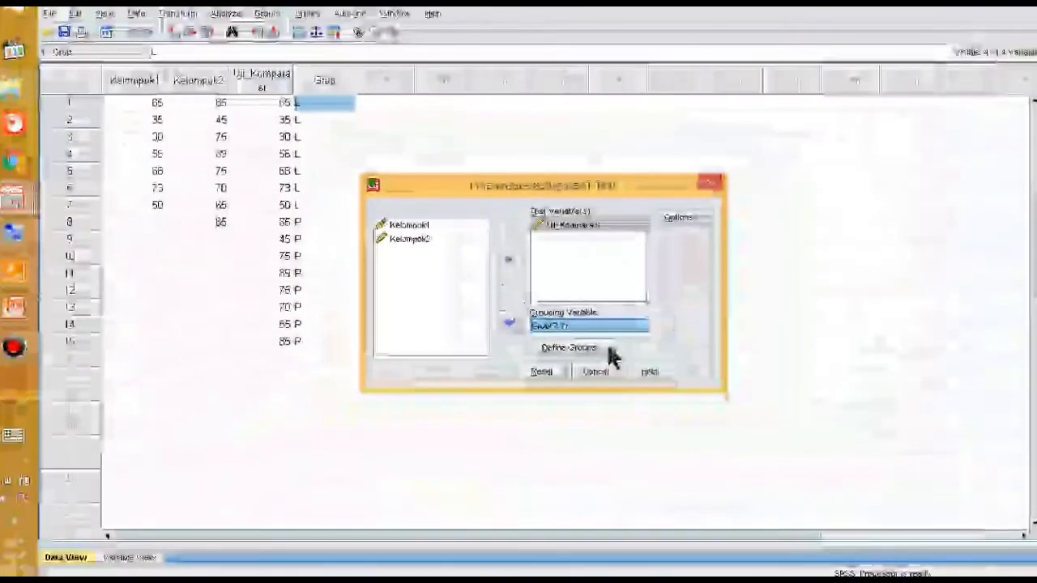
{"action": "left_click", "coordinate": [572, 350]}
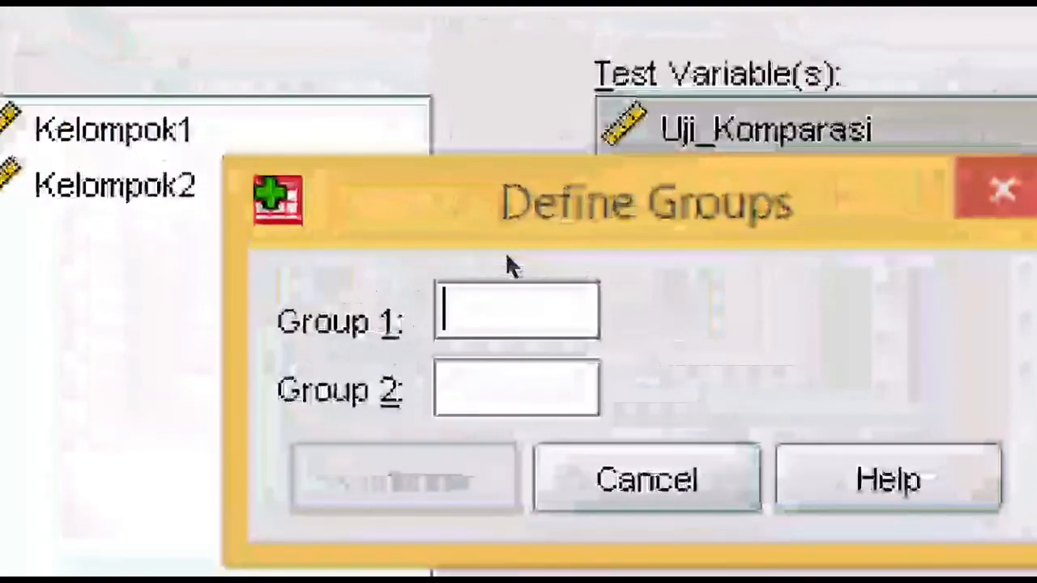
{"action": "type", "text": "L"}
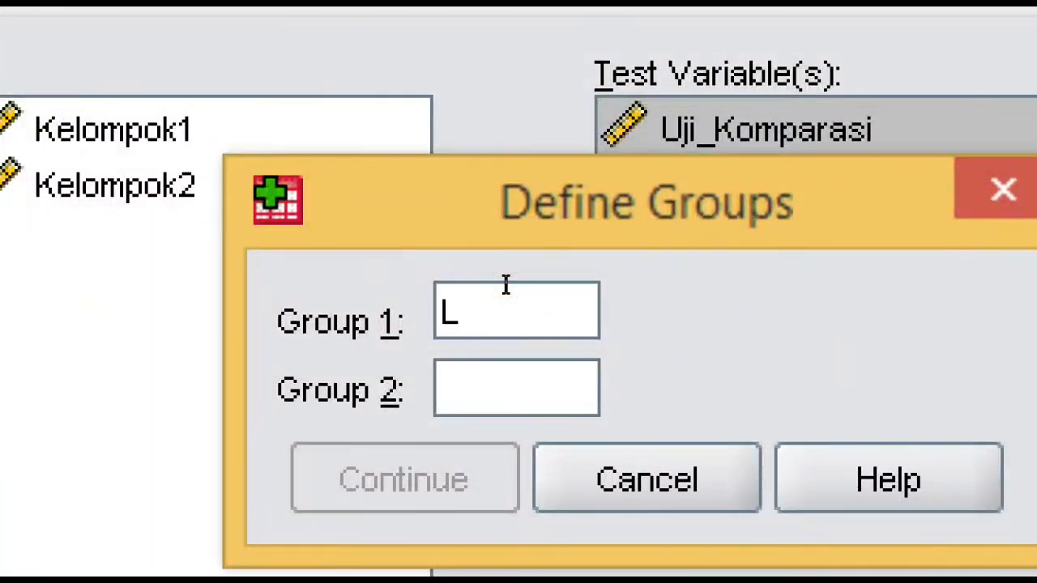
{"action": "key", "text": "Tab"}
{"action": "type", "text": "P"}
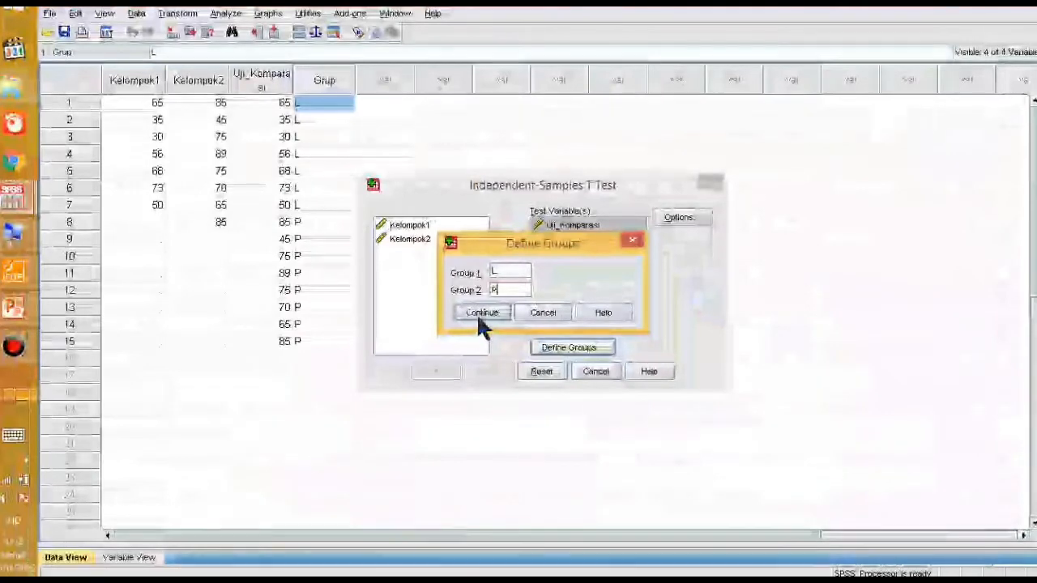
{"action": "left_click", "coordinate": [479, 313]}
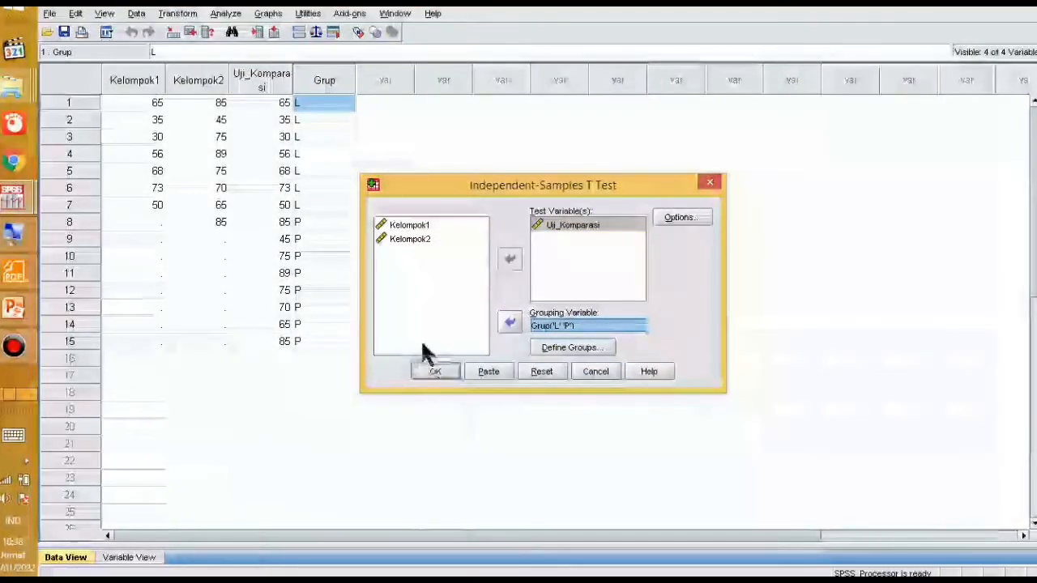
Step: Run the Independent-Samples T Test with the existing confidence interval option and bring up the Output1 document
{"action": "left_click", "coordinate": [682, 217]}
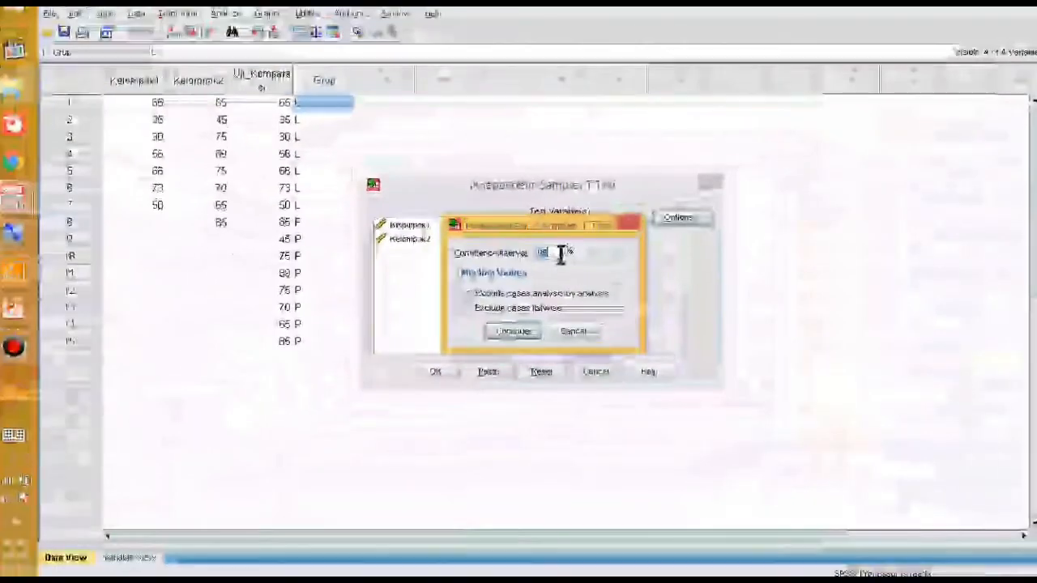
{"action": "left_click", "coordinate": [514, 331]}
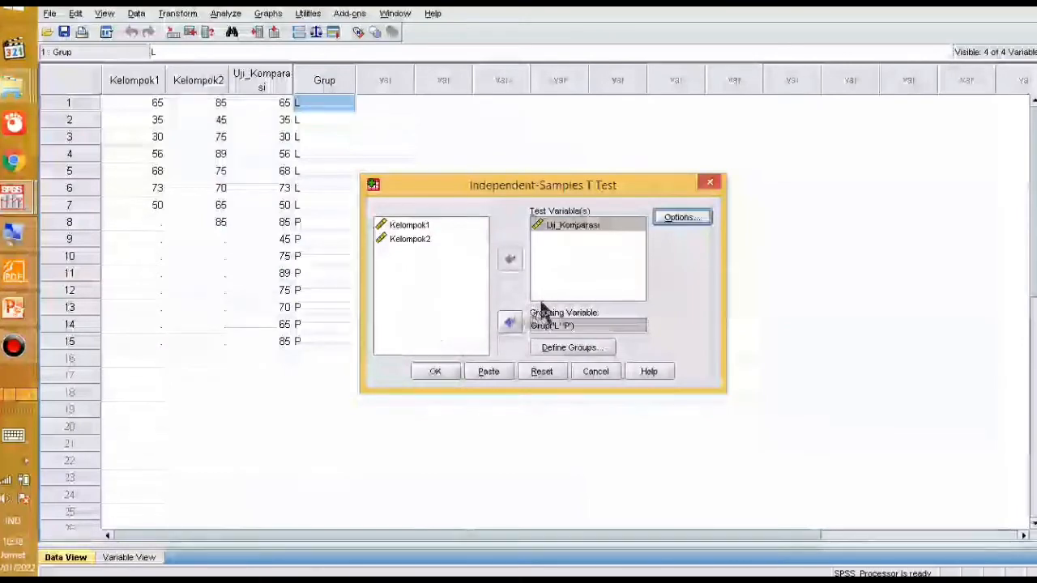
{"action": "left_click", "coordinate": [431, 377]}
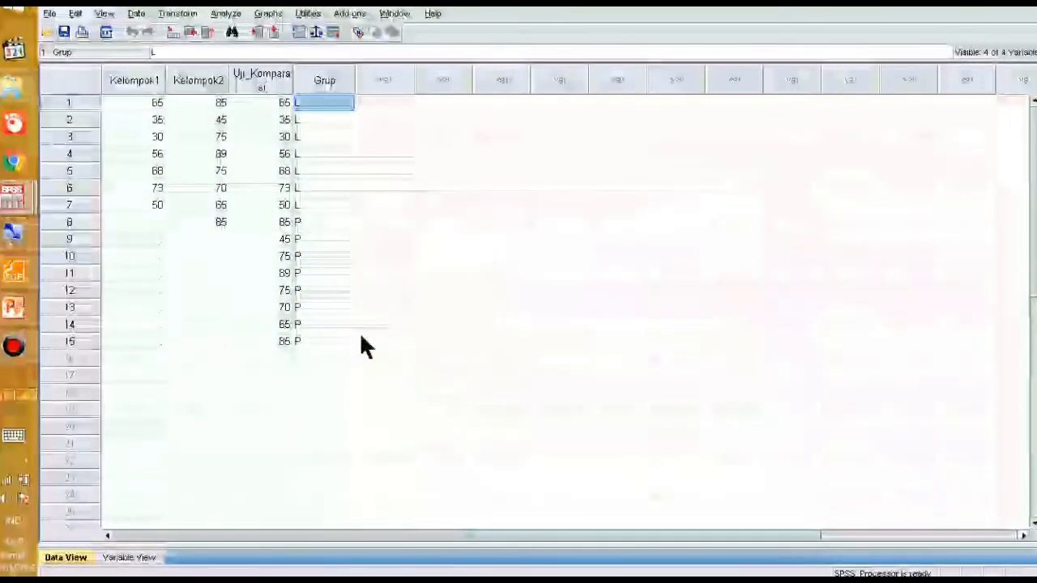
{"action": "mouse_move", "coordinate": [11, 205]}
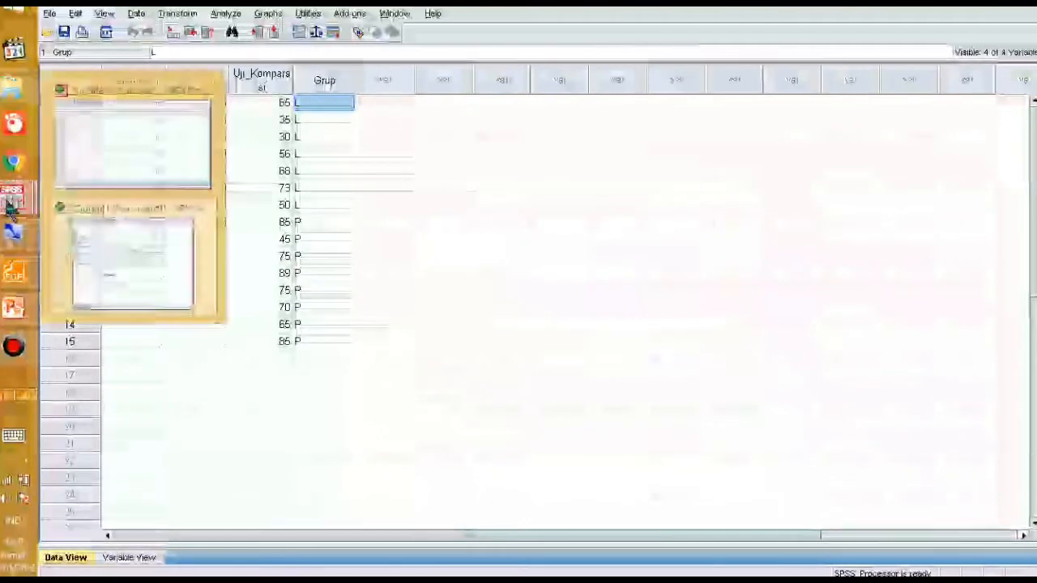
{"action": "left_click", "coordinate": [137, 263]}
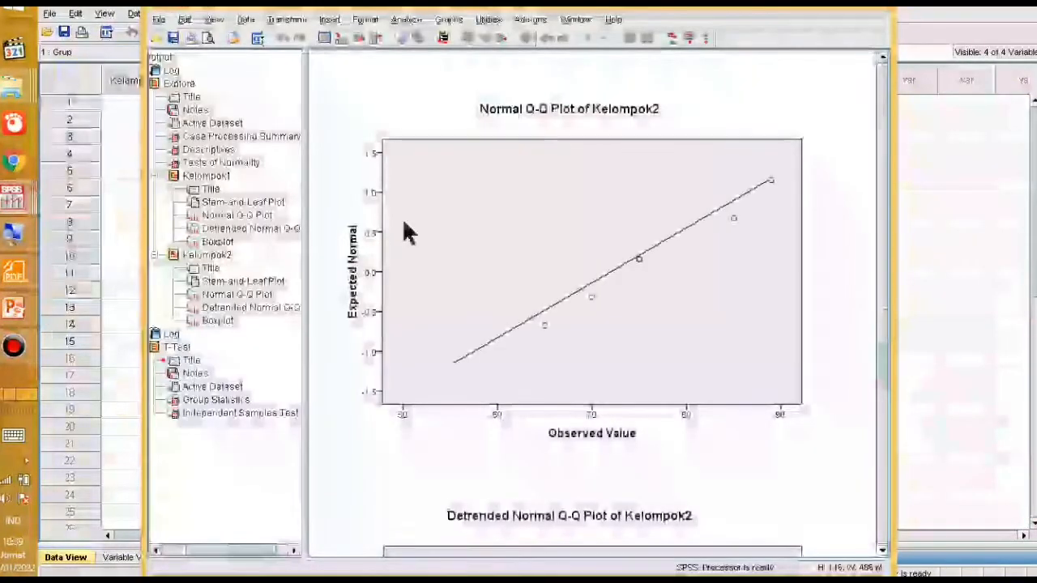
Step: Examine the T-Test section of the output, including the Group Statistics and Independent Samples Test tables
{"action": "scroll", "coordinate": [554, 210], "scroll_direction": "down", "scroll_amount": 8}
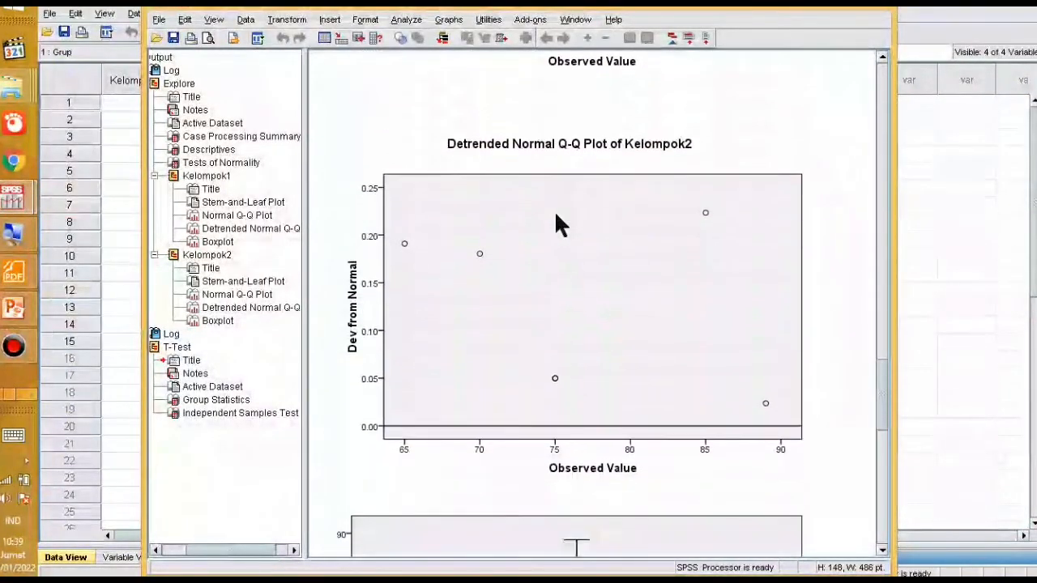
{"action": "scroll", "coordinate": [556, 216], "scroll_direction": "down", "scroll_amount": 10}
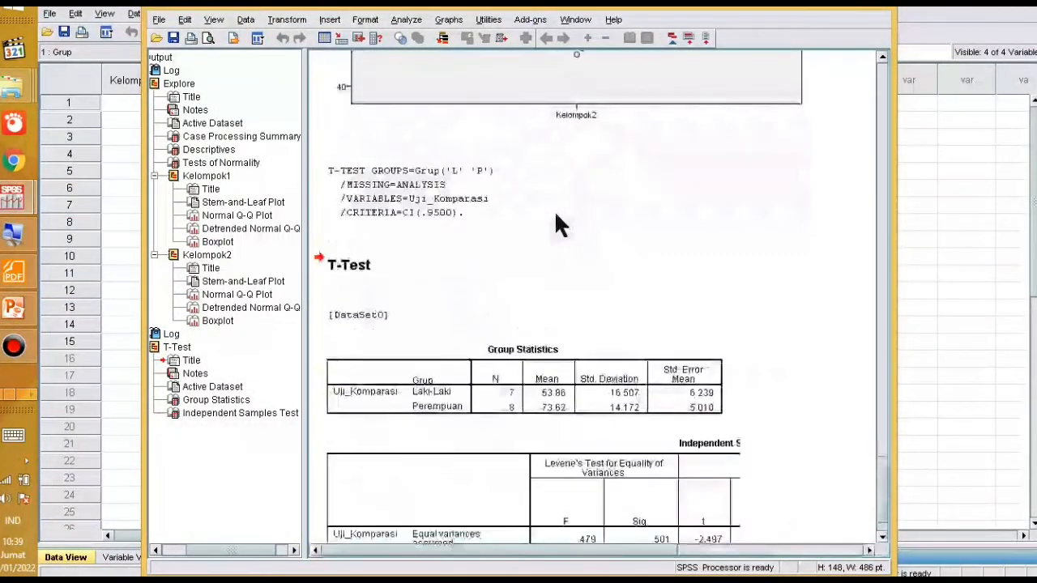
{"action": "scroll", "coordinate": [558, 225], "scroll_direction": "down", "scroll_amount": 1}
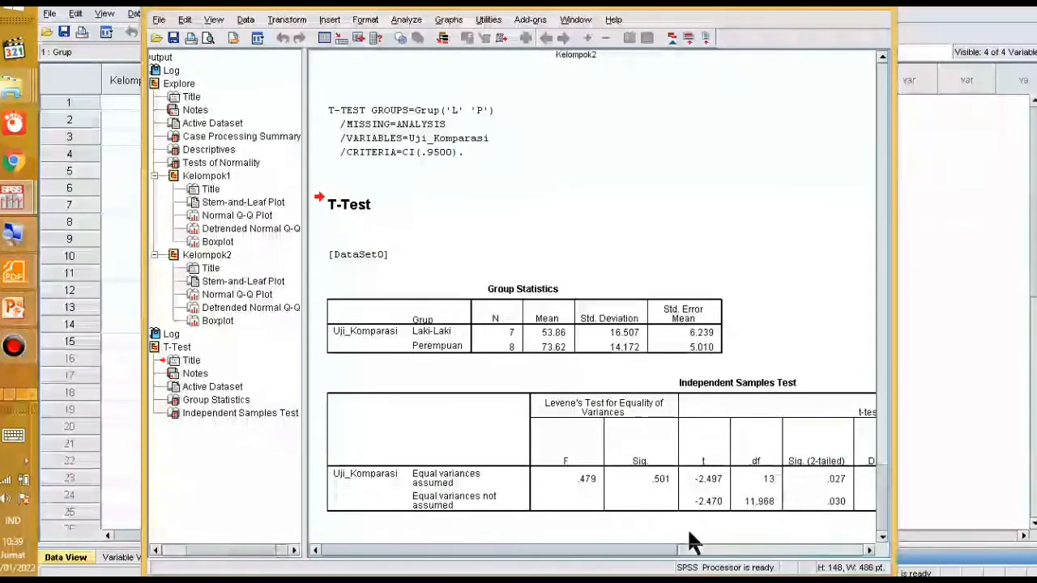
{"action": "left_click_drag", "start_coordinate": [630, 553], "coordinate": [693, 548]}
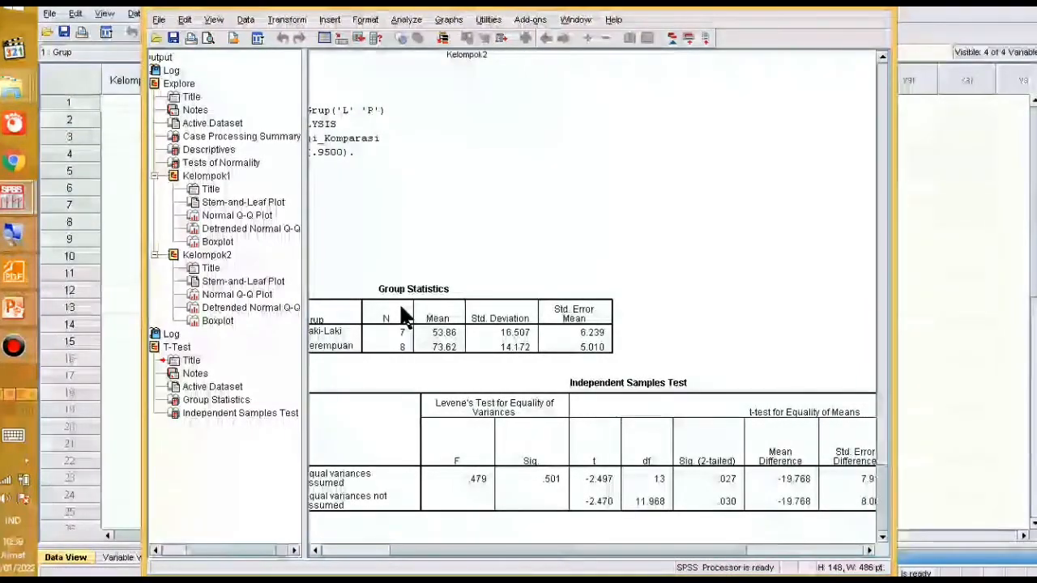
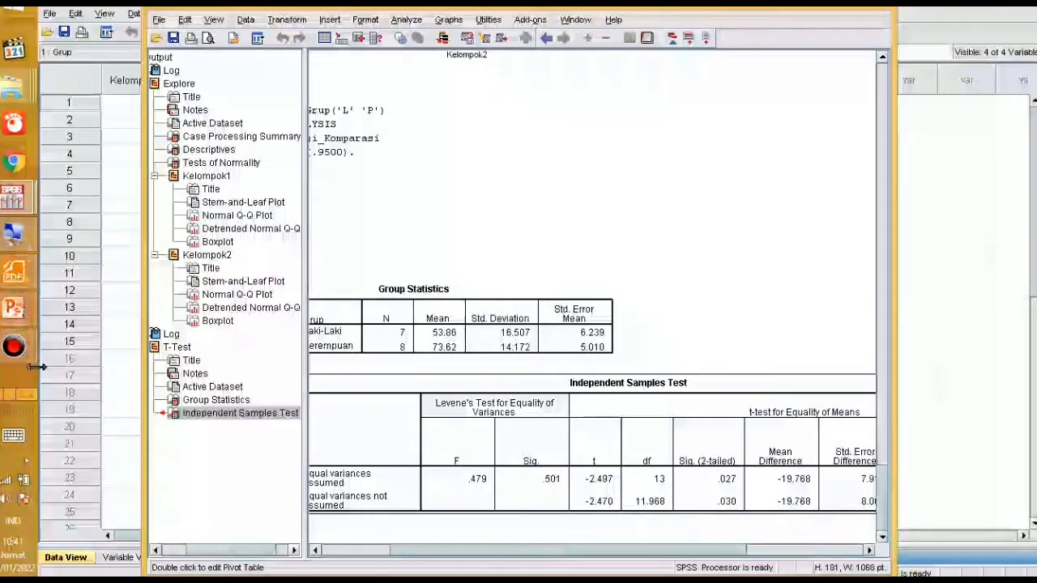
Step: Switch to the Word document, dismiss the activation wizard, and insert a page break below the normality test notes
{"action": "key", "text": "alt+Tab"}
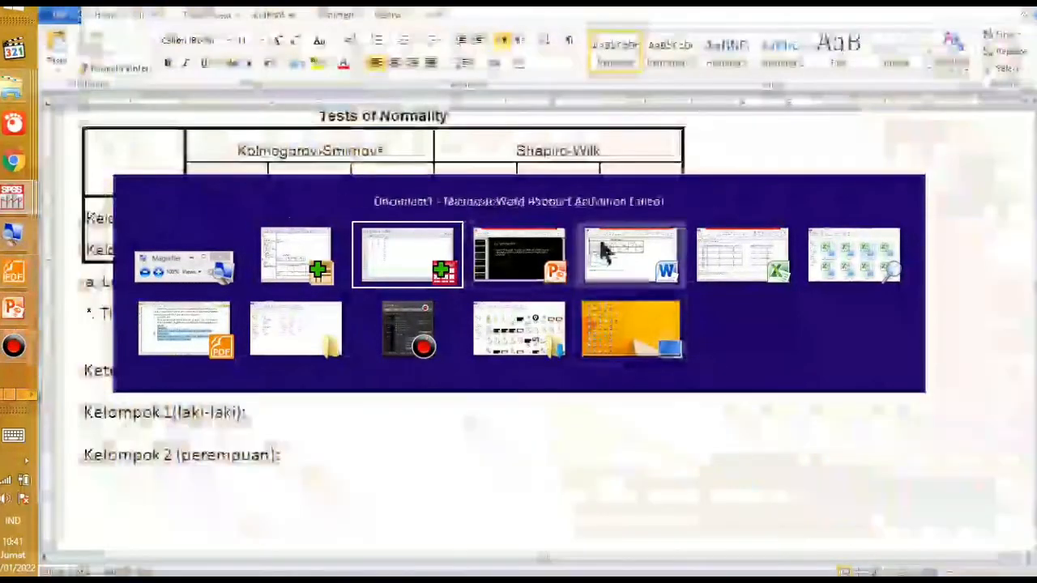
{"action": "left_click", "coordinate": [603, 251]}
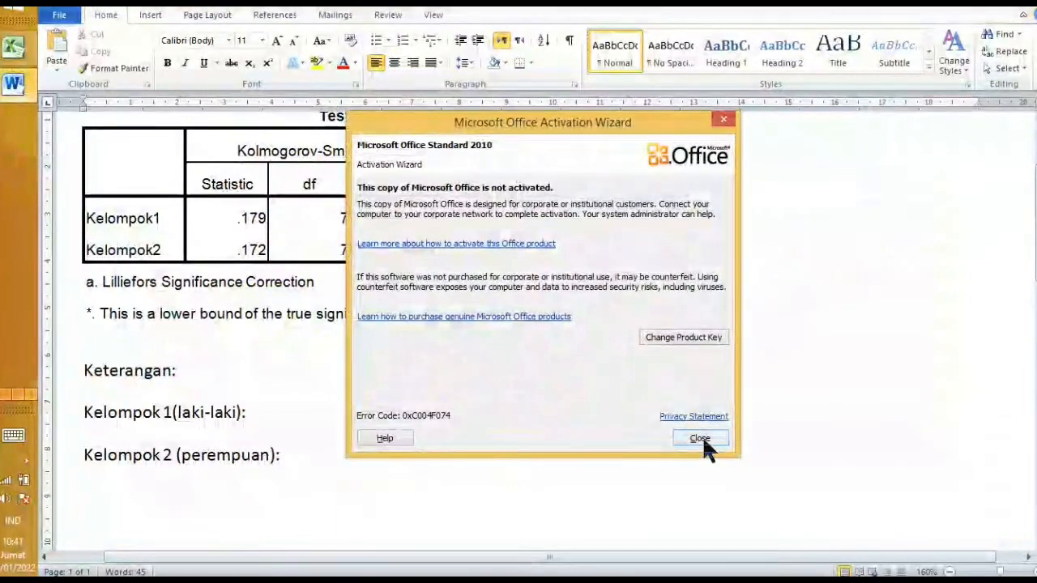
{"action": "left_click", "coordinate": [701, 437]}
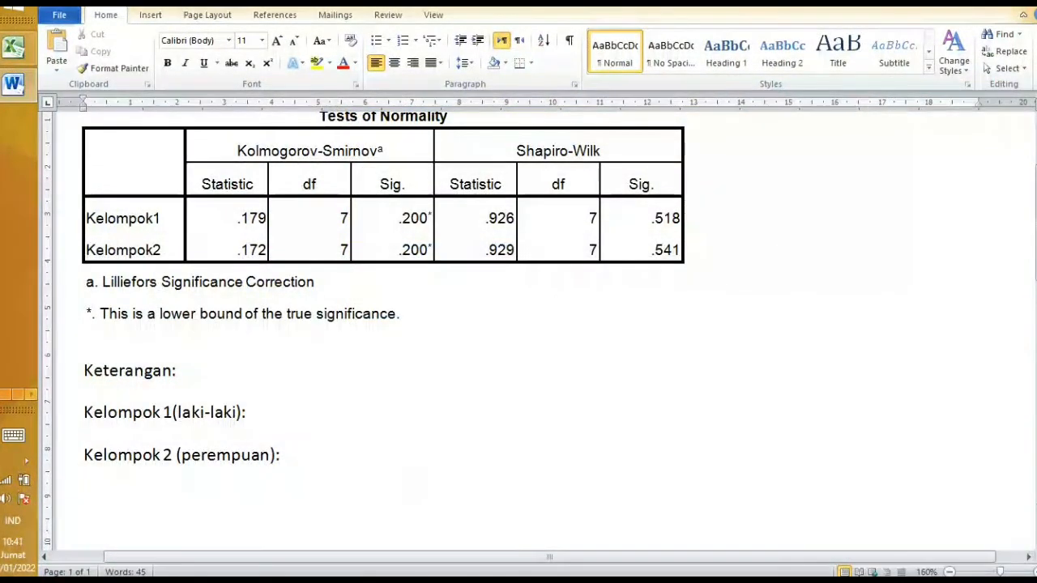
{"action": "key", "text": "Up"}
{"action": "key", "text": "Up"}
{"action": "key", "text": "Up"}
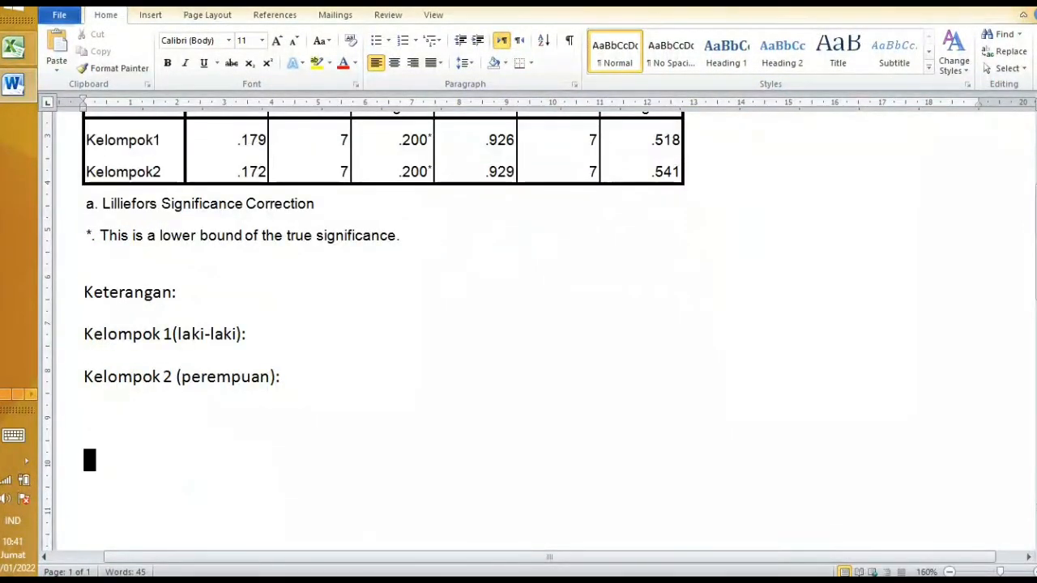
{"action": "key", "text": "ctrl+Return"}
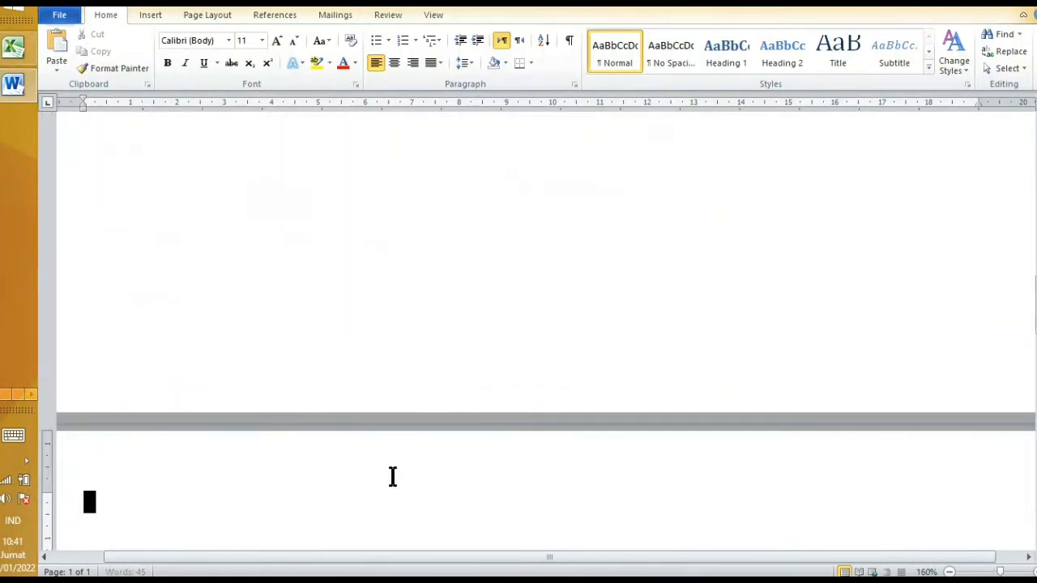
Step: Paste the copied Independent Samples Test table onto the new second page, keeping its source formatting
{"action": "scroll", "coordinate": [491, 415], "scroll_direction": "up", "scroll_amount": 10}
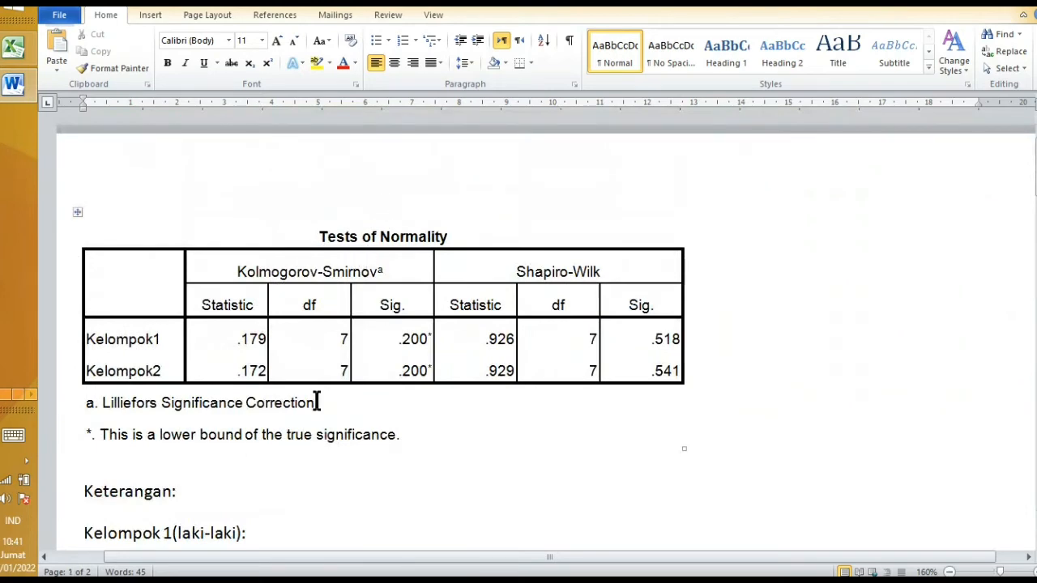
{"action": "scroll", "coordinate": [372, 381], "scroll_direction": "down", "scroll_amount": 15}
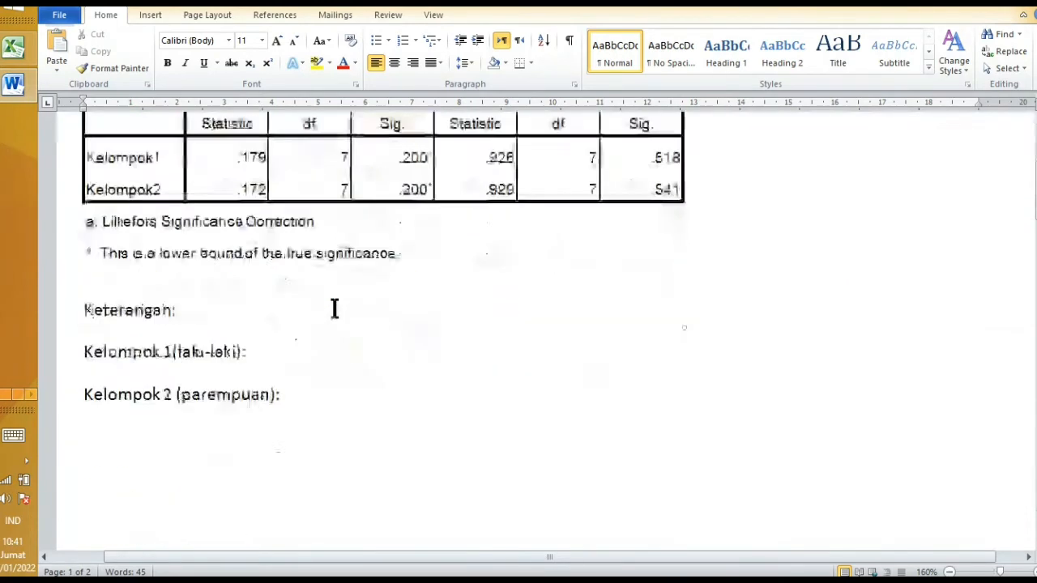
{"action": "scroll", "coordinate": [306, 278], "scroll_direction": "down", "scroll_amount": 3}
{"action": "left_click", "coordinate": [268, 352]}
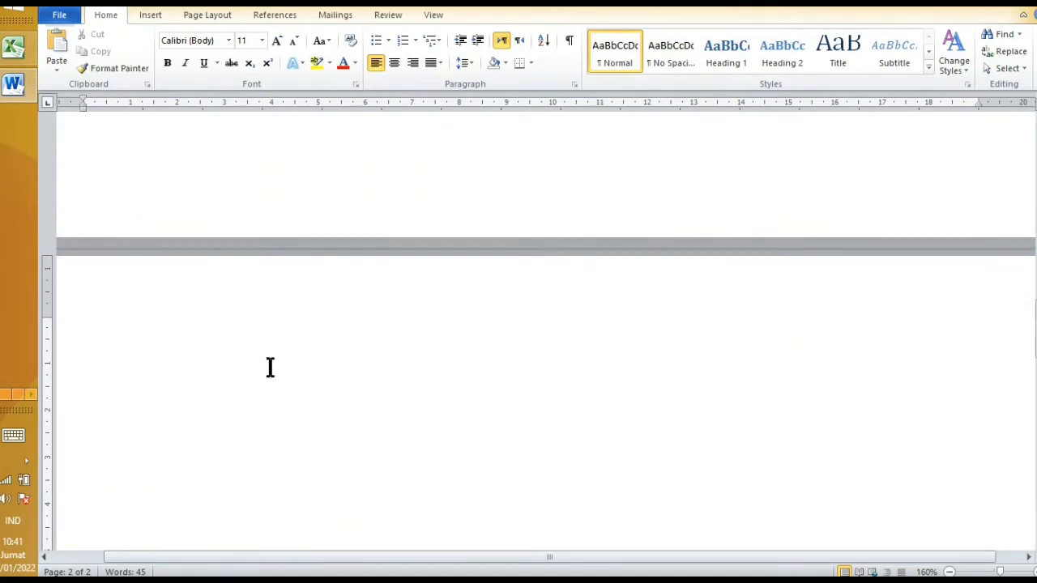
{"action": "right_click", "coordinate": [146, 368]}
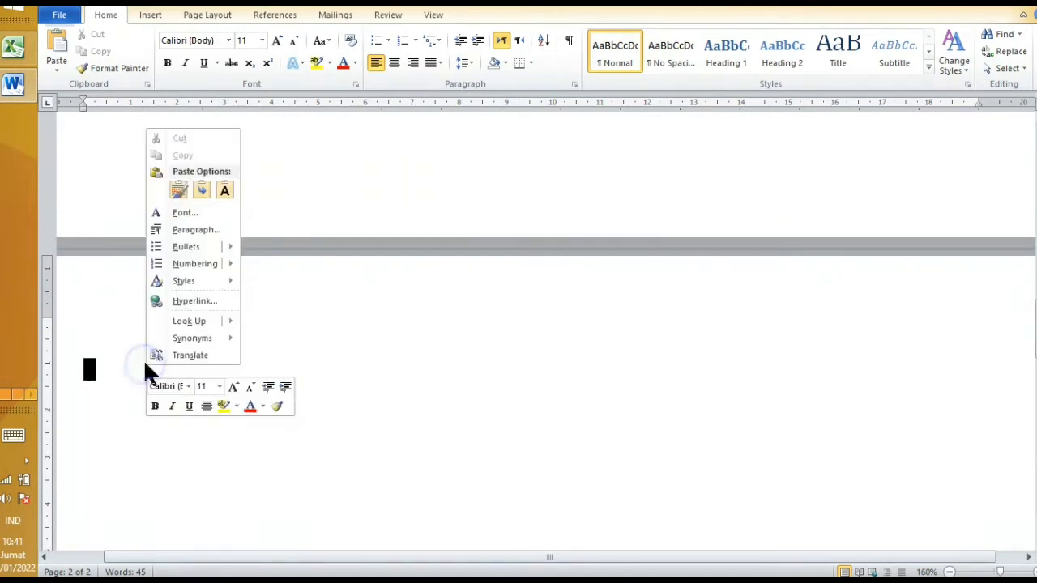
{"action": "left_click", "coordinate": [178, 191]}
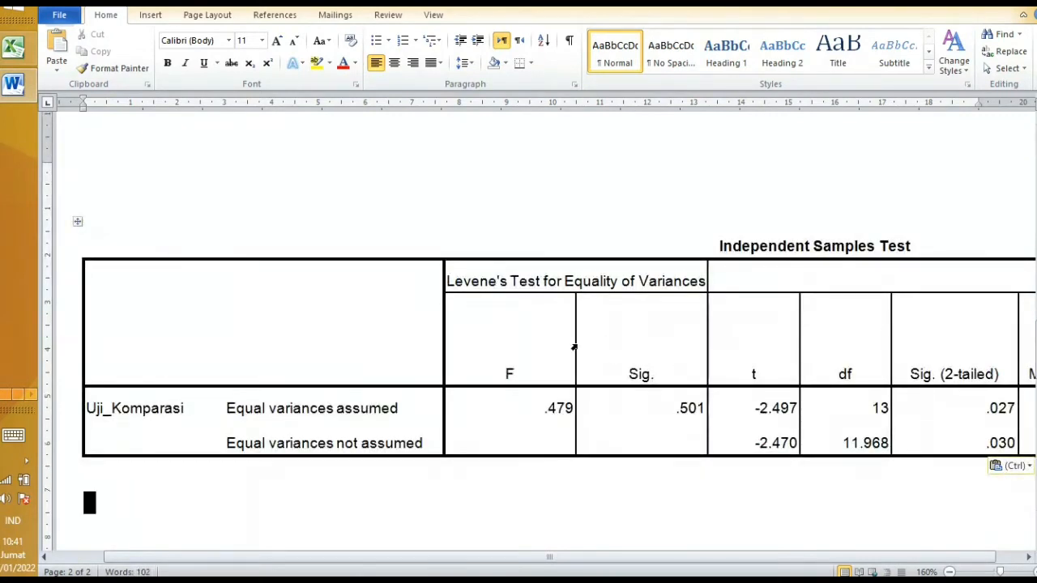
Step: Delete all t-test for Equality of Means columns from the pasted table, keeping only the Levene's Test F and Sig. columns
{"action": "left_click_drag", "start_coordinate": [737, 280], "coordinate": [935, 449]}
{"action": "key", "text": "BackSpace"}
{"action": "key", "text": "Return"}
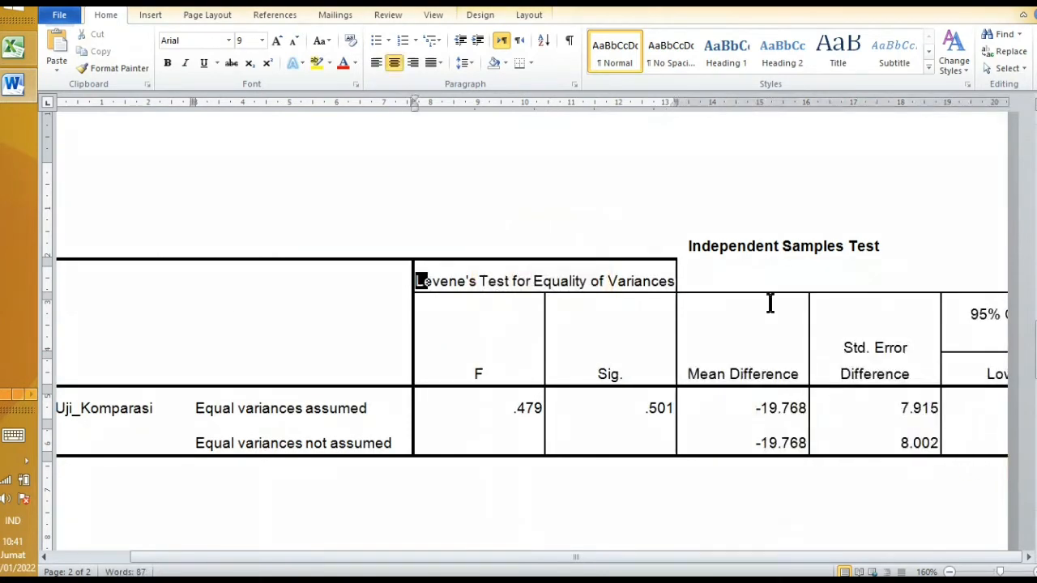
{"action": "left_click_drag", "start_coordinate": [752, 254], "coordinate": [964, 453]}
{"action": "left_click", "coordinate": [905, 404]}
{"action": "key", "text": "BackSpace"}
{"action": "key", "text": "Return"}
{"action": "left_click", "coordinate": [759, 345]}
{"action": "left_click_drag", "start_coordinate": [763, 366], "coordinate": [794, 419]}
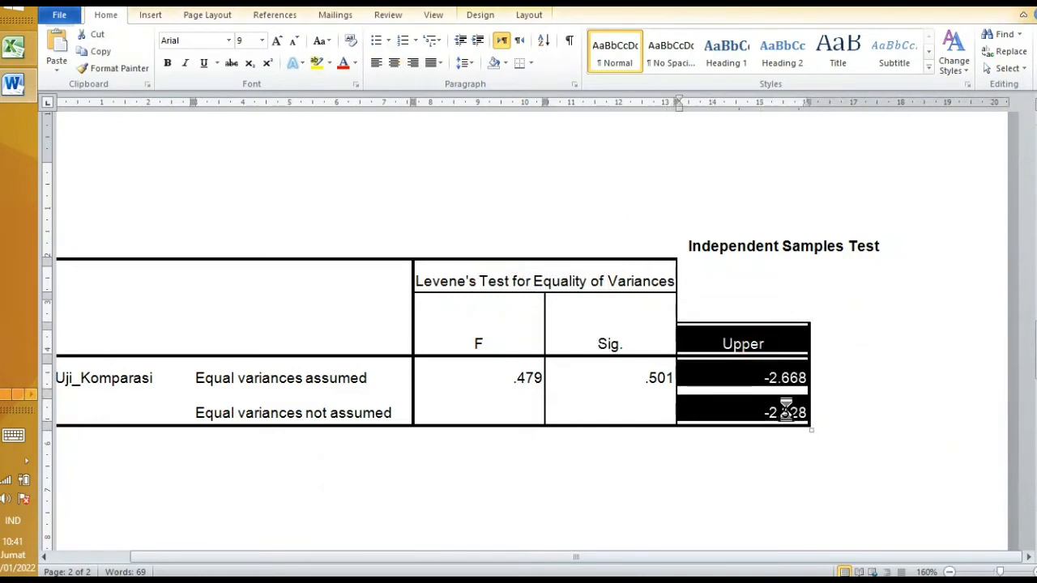
{"action": "key", "text": "BackSpace"}
{"action": "key", "text": "Return"}
Step: Delete the "Independent Samples Test" title above the table and add the label "Keterangan:" below the table
{"action": "left_click_drag", "start_coordinate": [688, 245], "coordinate": [972, 254]}
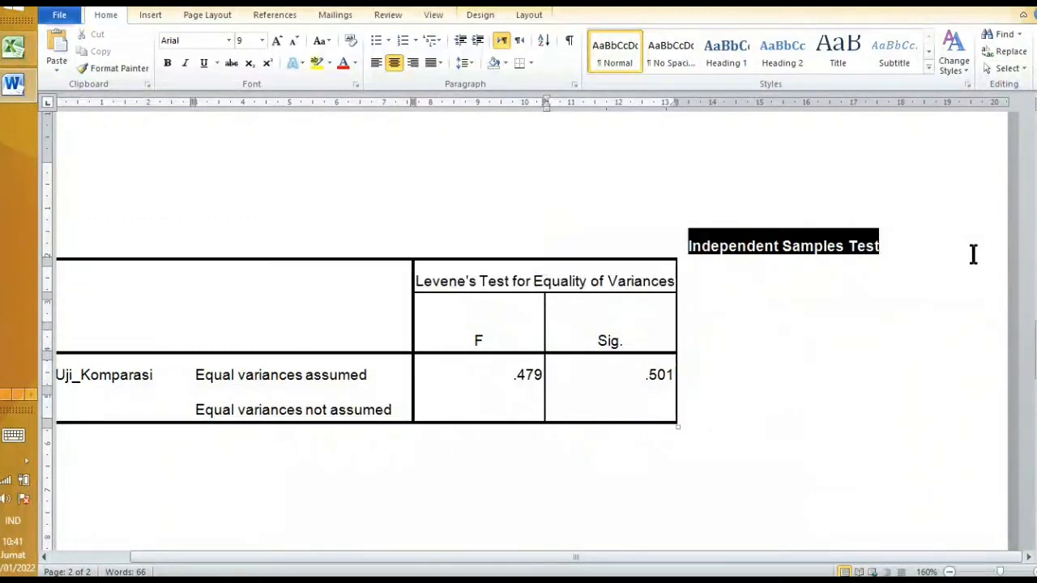
{"action": "key", "text": "BackSpace"}
{"action": "left_click", "coordinate": [823, 435]}
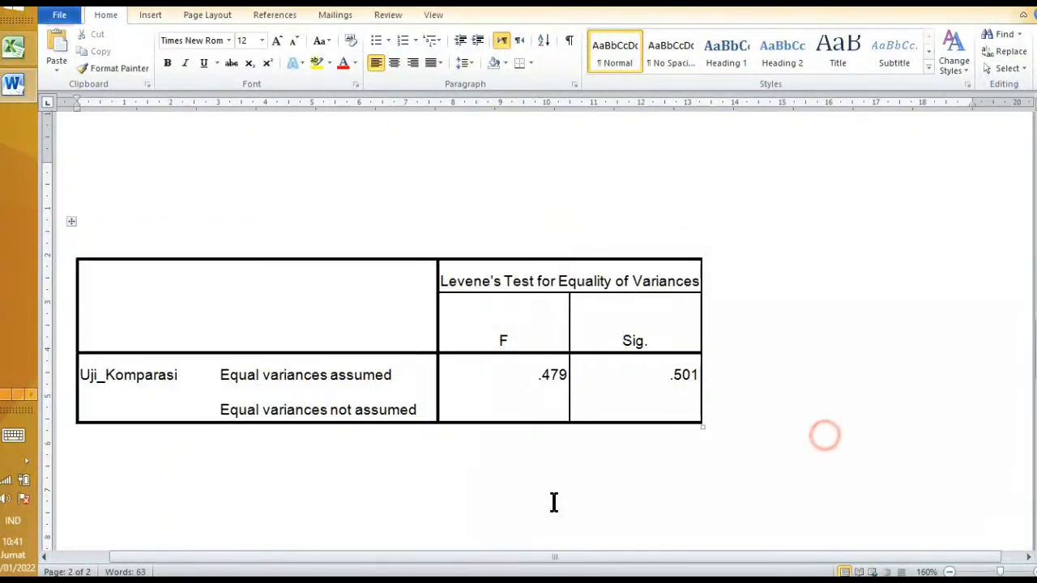
{"action": "scroll", "coordinate": [486, 486], "scroll_direction": "down", "scroll_amount": 2}
{"action": "type", "text": "Keterangan"}
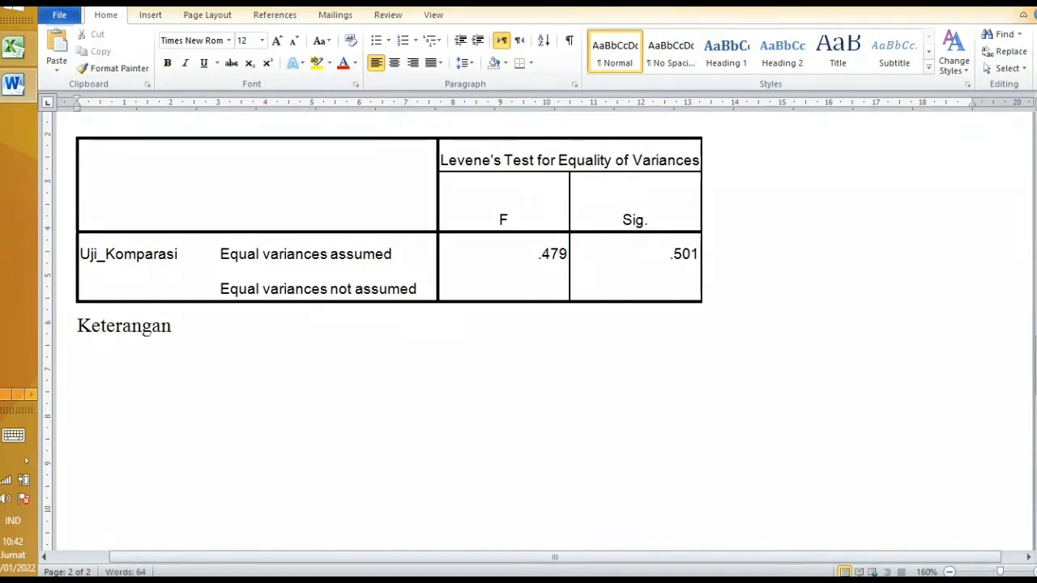
{"action": "type", "text": ":"}
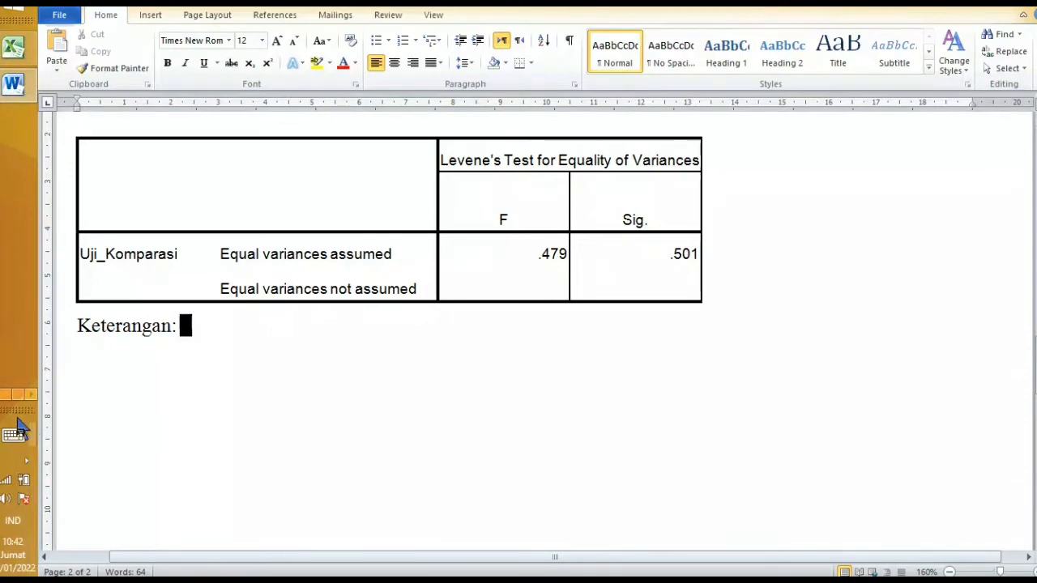
Step: Read the criterion on PowerPoint's "Uji homogenitas" slide, then return to Word and check the Levene's Test Sig. value against it
{"action": "left_click", "coordinate": [6, 395]}
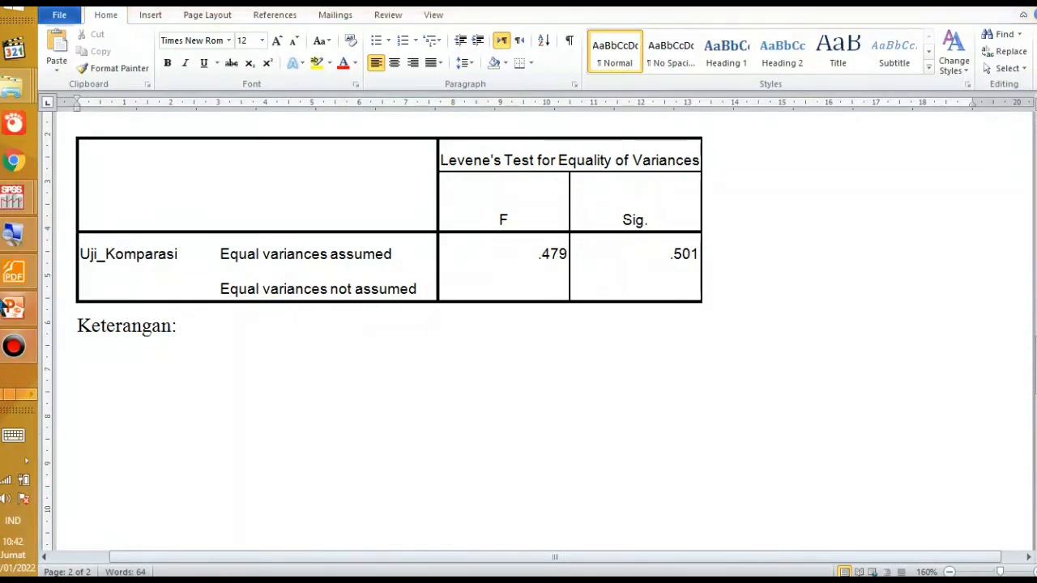
{"action": "left_click", "coordinate": [11, 307]}
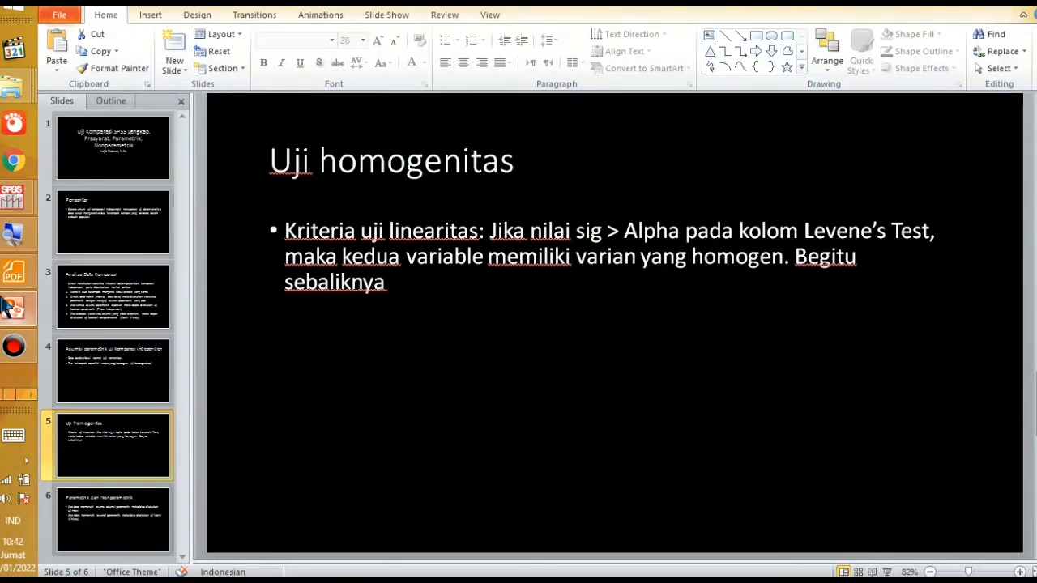
{"action": "key", "text": "alt+Tab"}
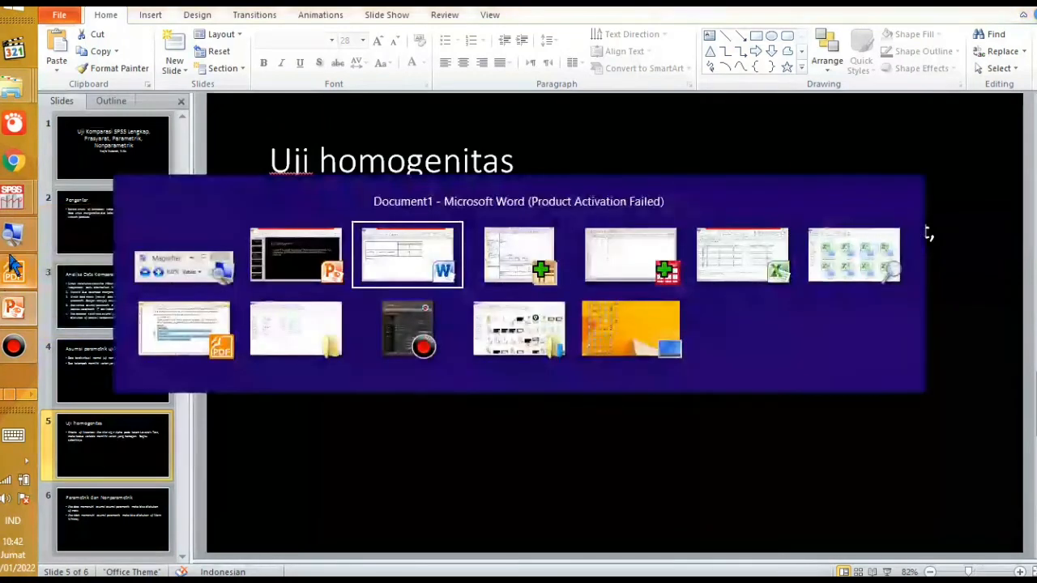
{"action": "left_click", "coordinate": [396, 246]}
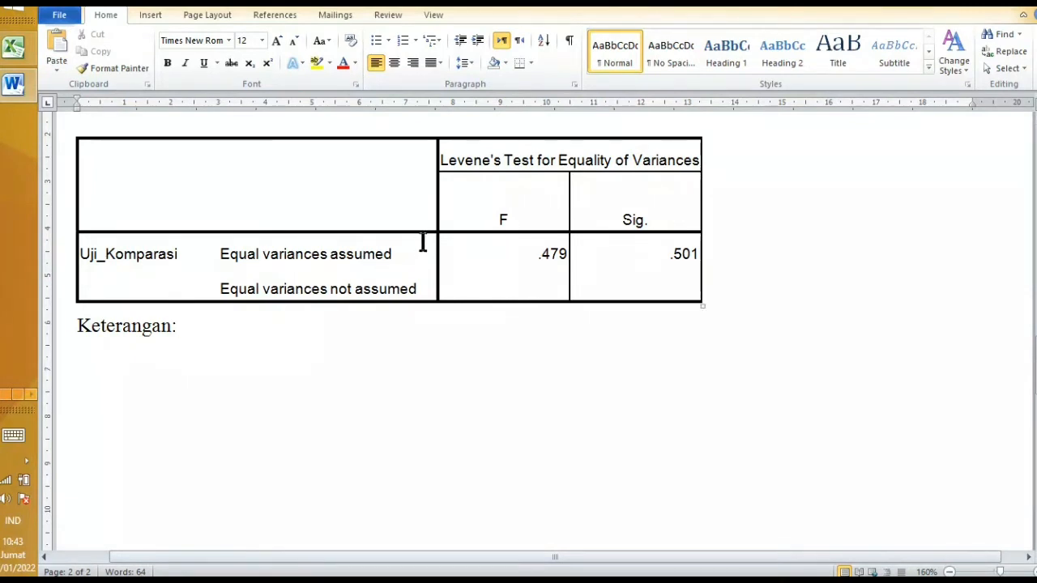
{"action": "left_click_drag", "start_coordinate": [659, 258], "coordinate": [705, 255]}
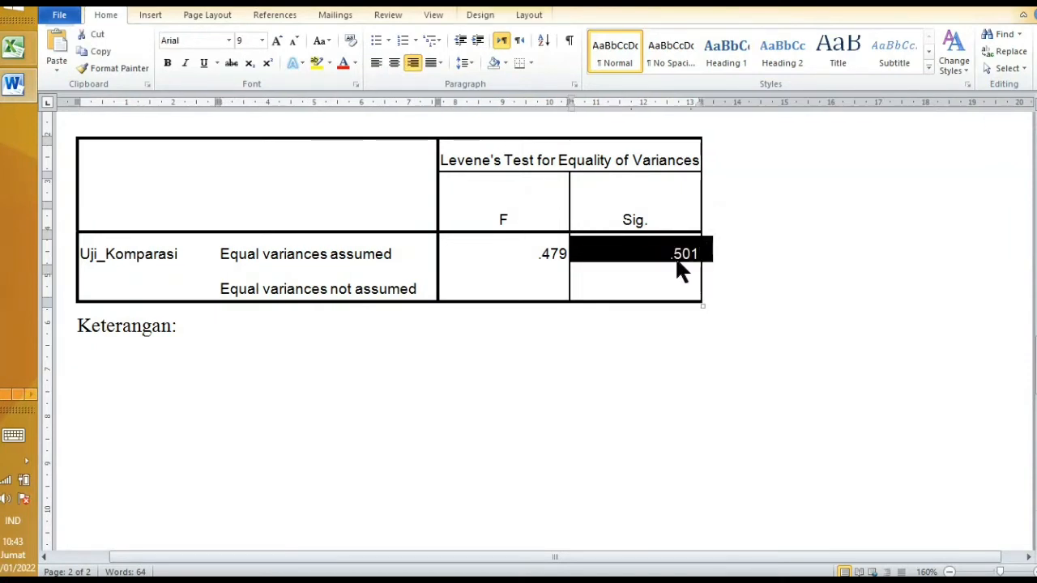
Step: Start a new page after the "Keterangan:" line and write the heading "Parametrik" on it
{"action": "left_click", "coordinate": [237, 326]}
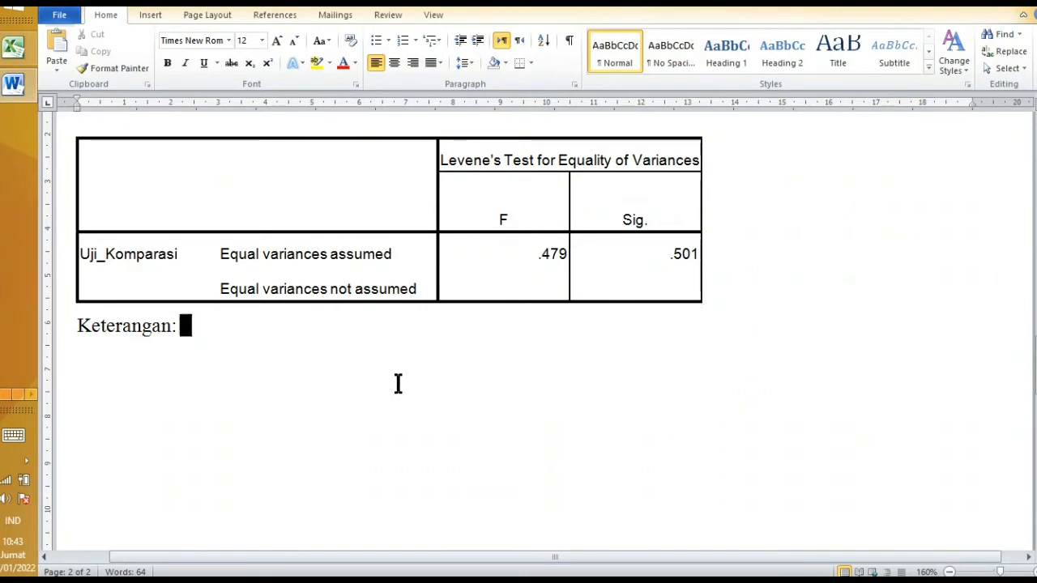
{"action": "key", "text": "Return"}
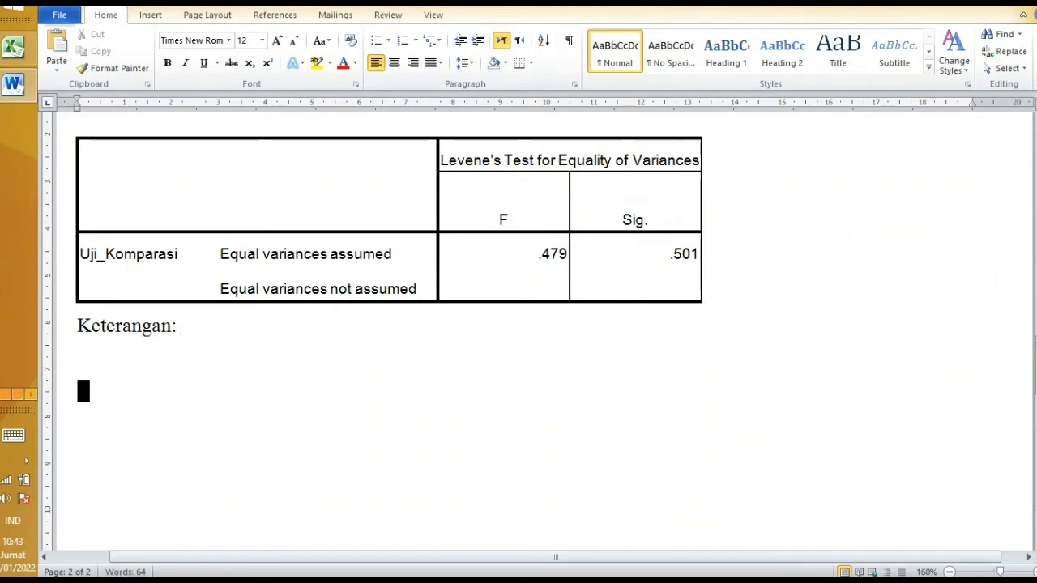
{"action": "key", "text": "ctrl+Return"}
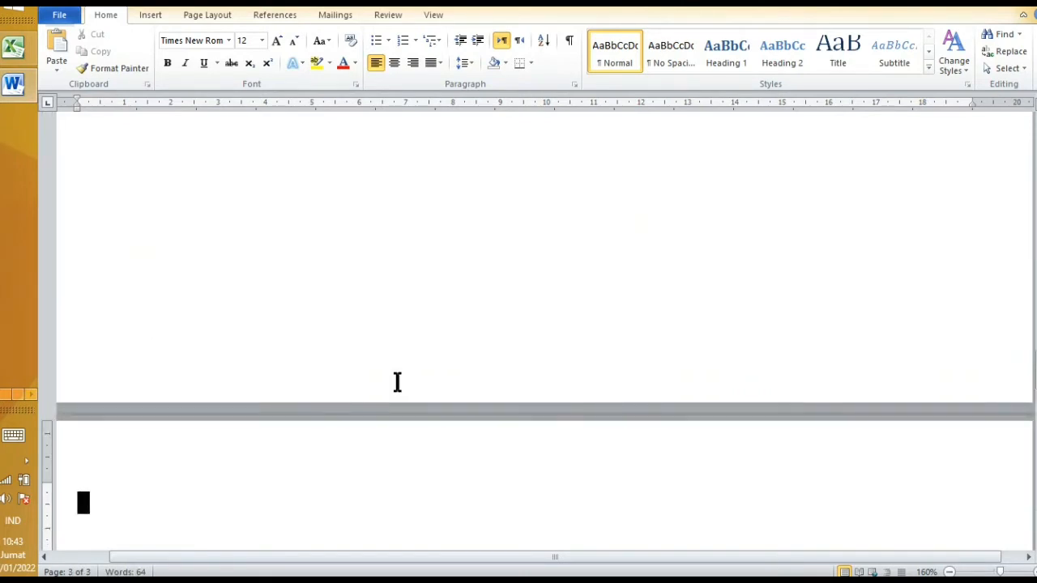
{"action": "scroll", "coordinate": [359, 372], "scroll_direction": "down", "scroll_amount": 3}
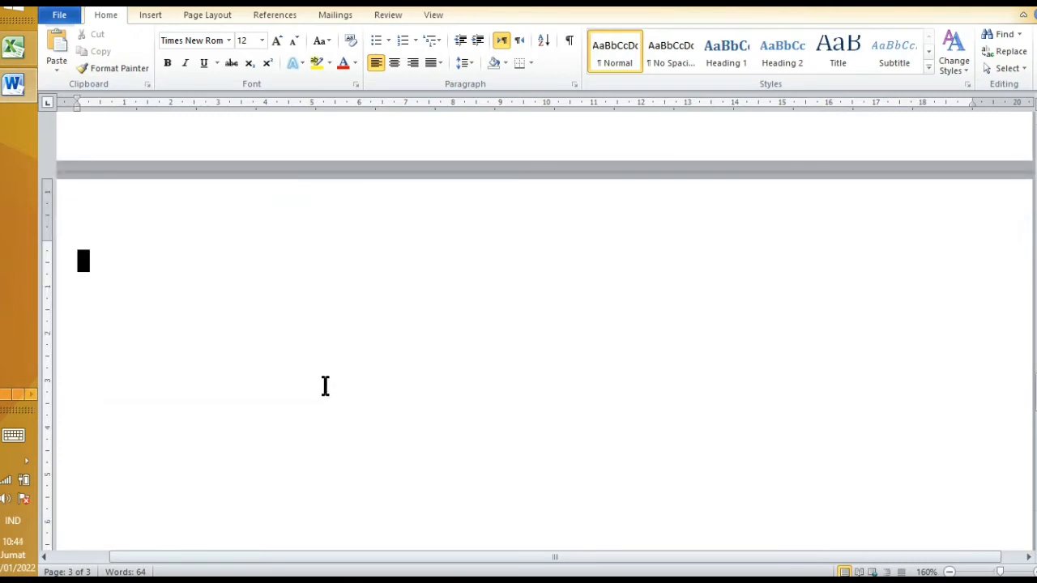
{"action": "type", "text": "Pa"}
{"action": "type", "text": "rama"}
{"action": "type", "text": "trik"}
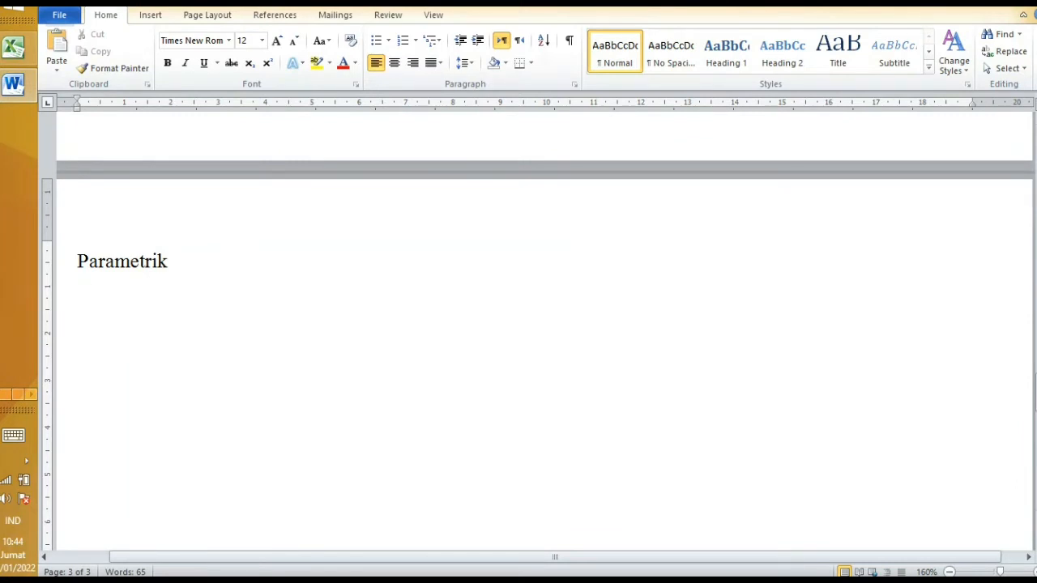
Step: Write the line "T-Test Independen karena data normal dan omogen" under the Parametrik heading
{"action": "type", "text": "T-Test Independen"}
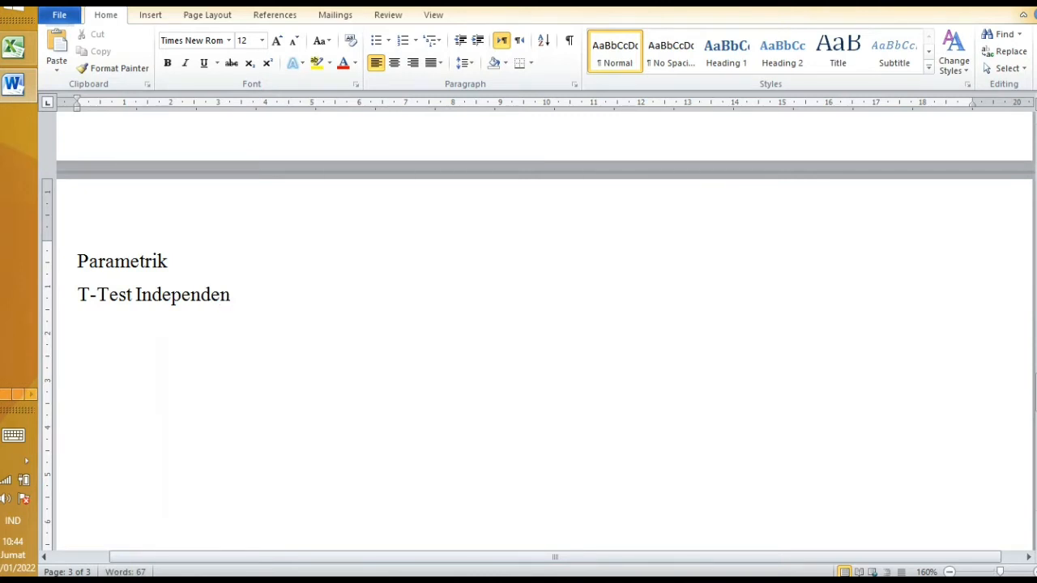
{"action": "type", "text": " karena data li"}
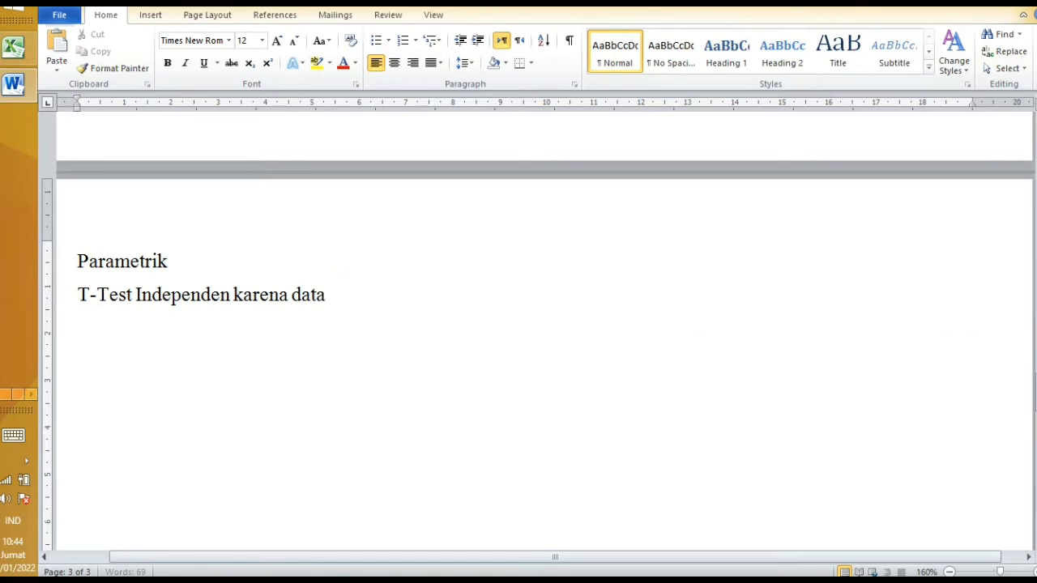
{"action": "key", "text": "BackSpace"}
{"action": "key", "text": "BackSpace"}
{"action": "type", "text": "normal"}
{"action": "key", "text": "BackSpace"}
{"action": "type", "text": "mal dan om"}
{"action": "key", "text": "BackSpace"}
{"action": "key", "text": "BackSpace"}
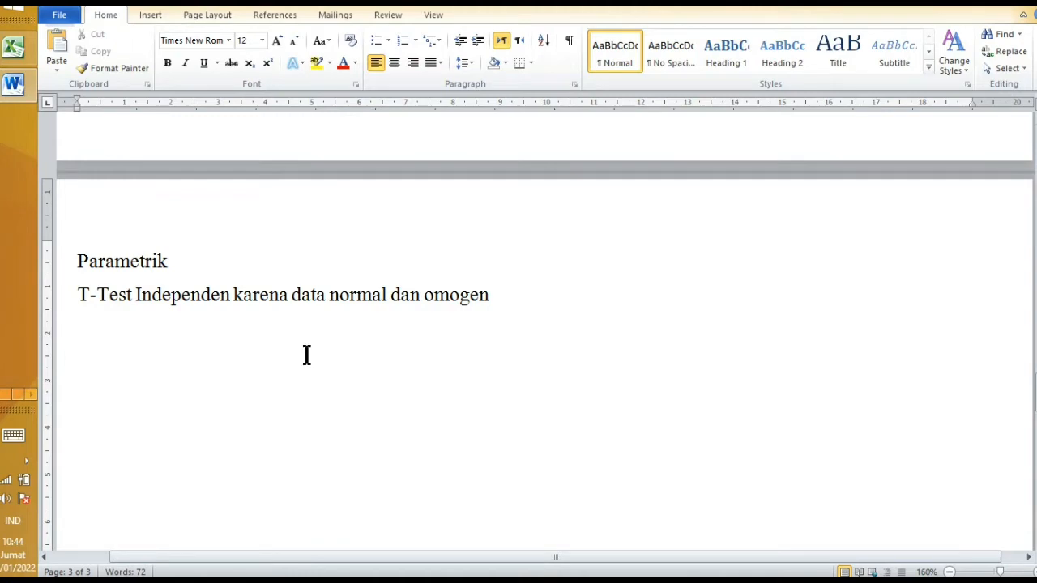
Step: Switch to the SPSS Data Editor to view the group data, then review PowerPoint's "Parametrik dan Nonparametrik" and "Pengantar" slides
{"action": "key", "text": "alt+Tab"}
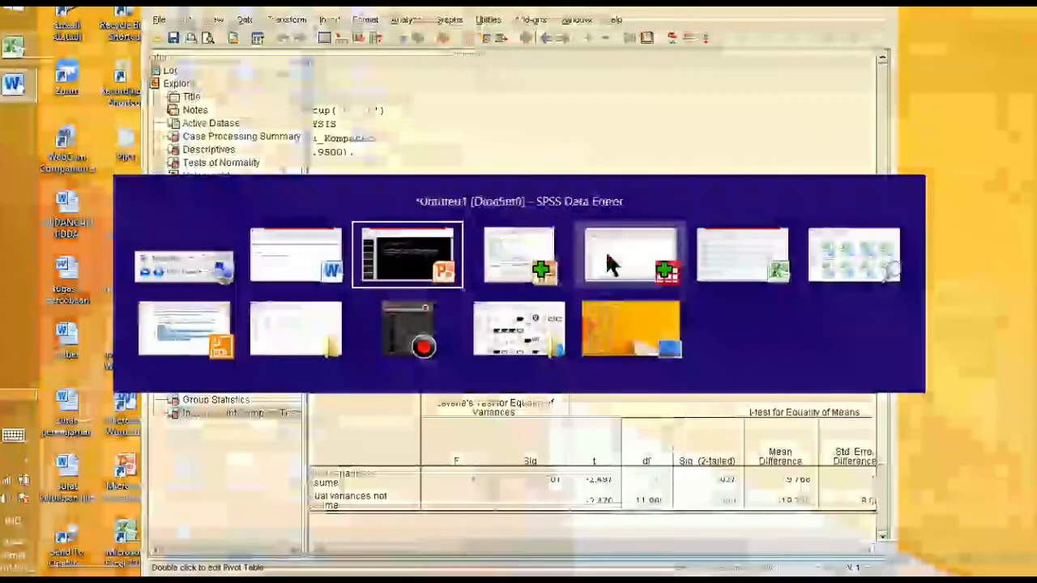
{"action": "left_click", "coordinate": [609, 260]}
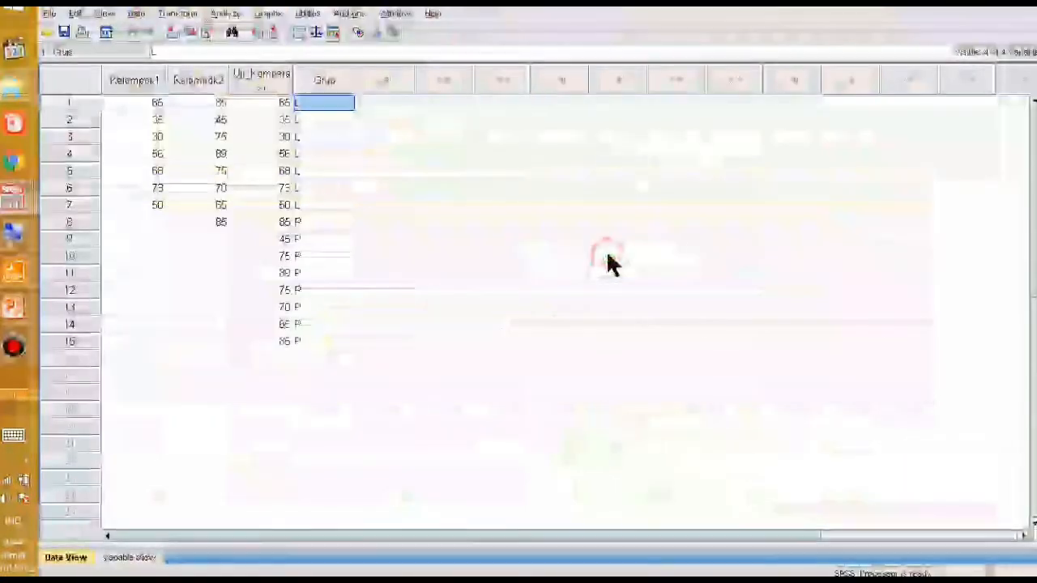
{"action": "left_click", "coordinate": [345, 273]}
{"action": "left_click", "coordinate": [450, 155]}
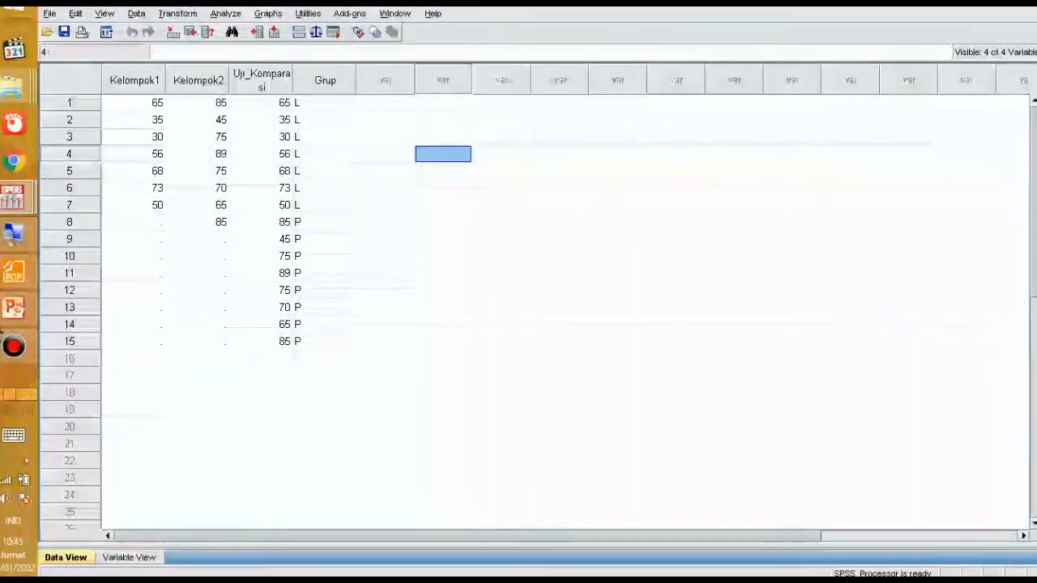
{"action": "left_click", "coordinate": [13, 307]}
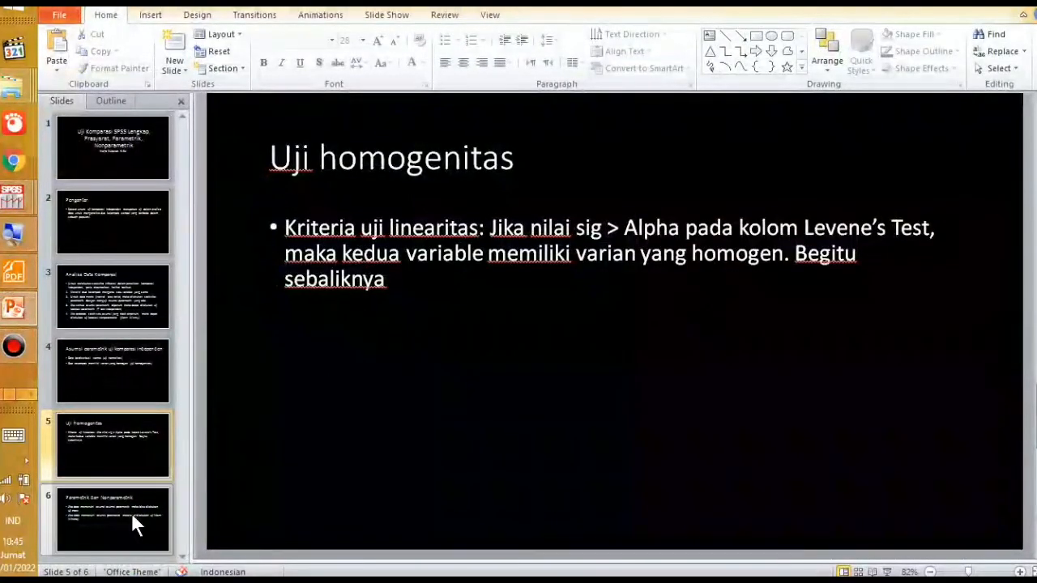
{"action": "left_click", "coordinate": [105, 512]}
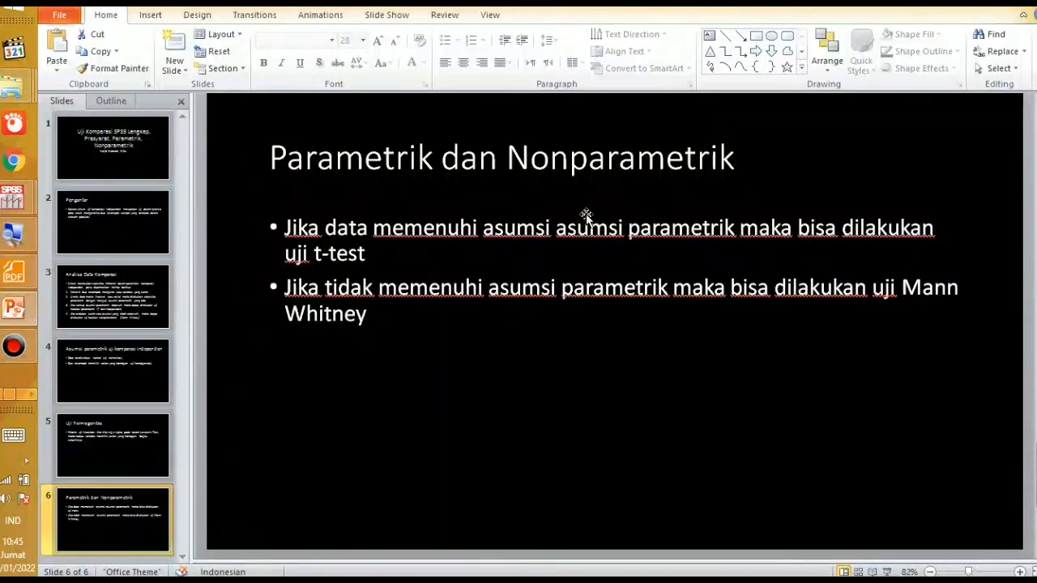
{"action": "left_click", "coordinate": [87, 214]}
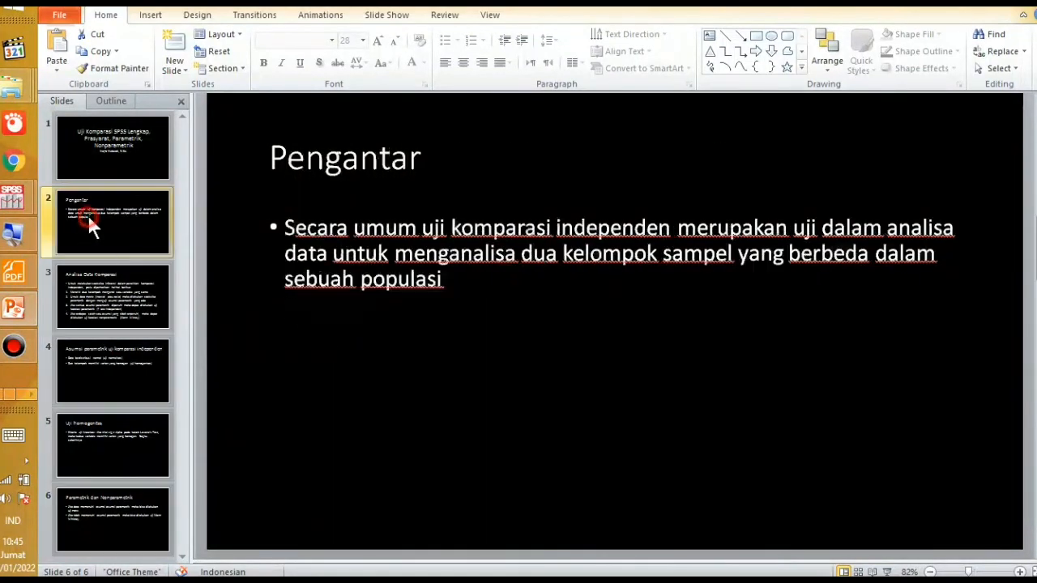
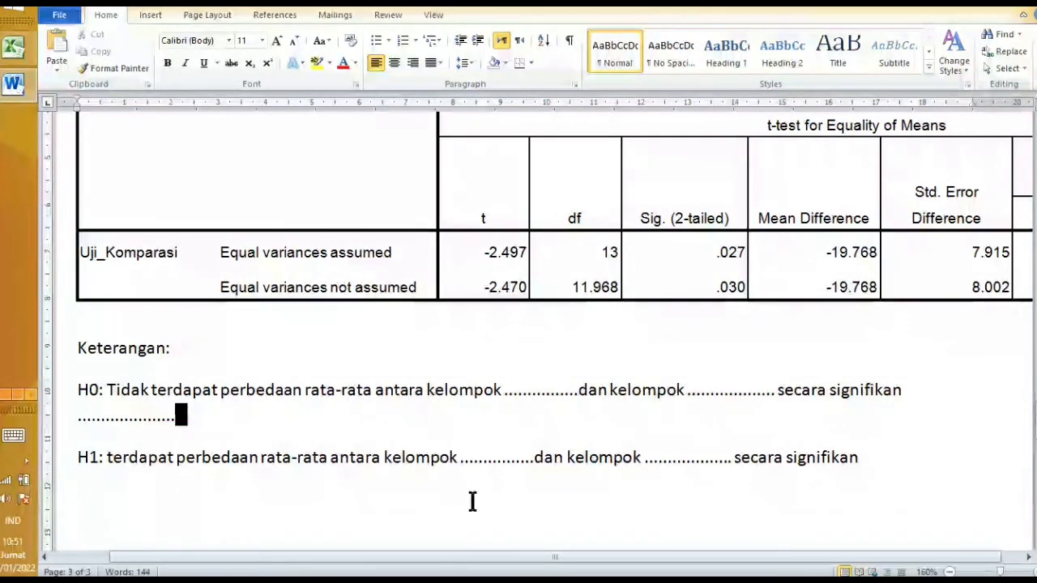
Step: Add the line "Sig 0,05" below the H1 hypothesis in the Word document
{"action": "scroll", "coordinate": [359, 395], "scroll_direction": "down", "scroll_amount": 1}
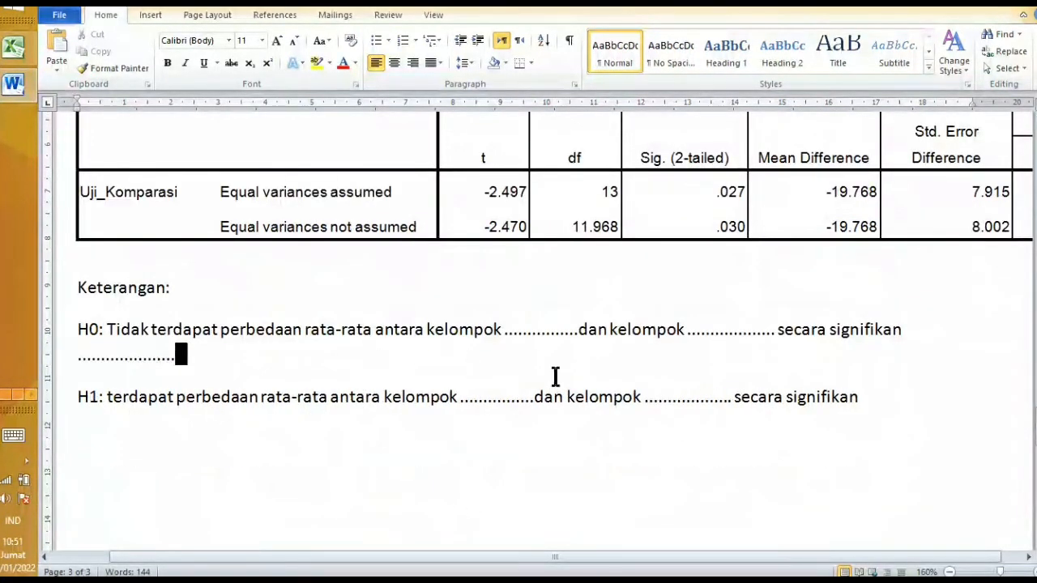
{"action": "left_click", "coordinate": [897, 400]}
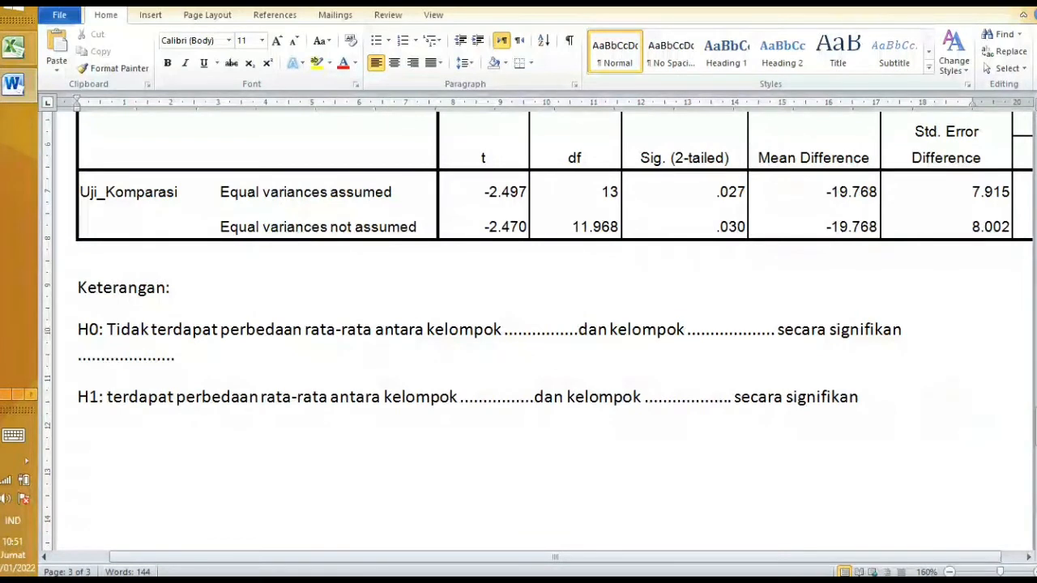
{"action": "key", "text": "Return"}
{"action": "type", "text": "S"}
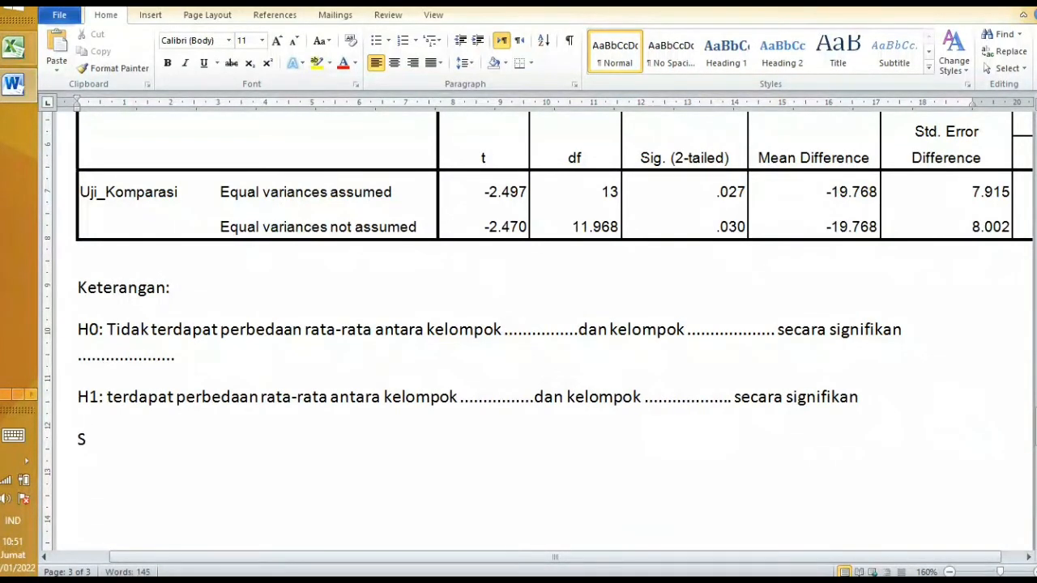
{"action": "type", "text": "ig "}
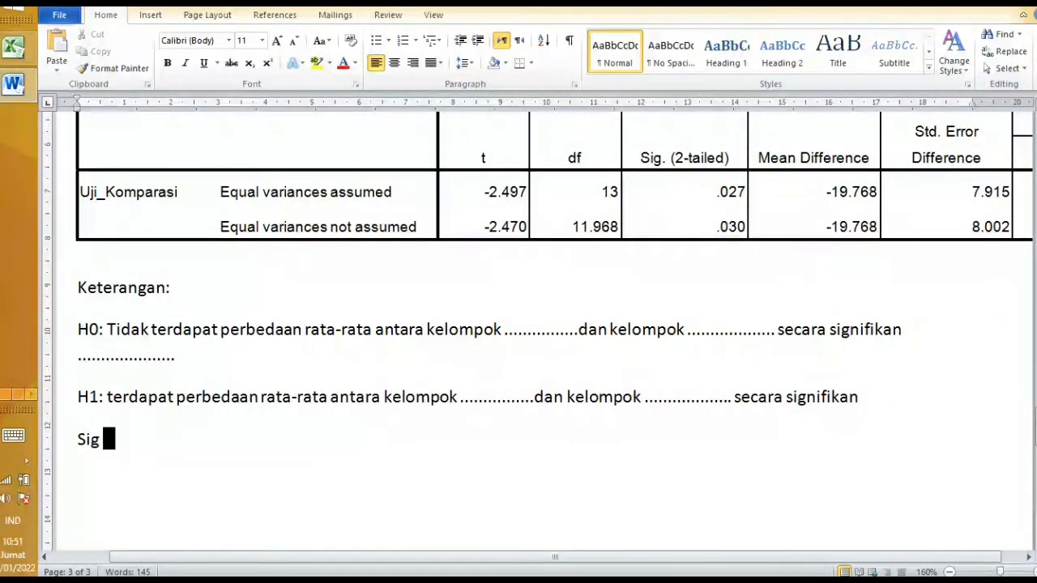
{"action": "type", "text": "0,05"}
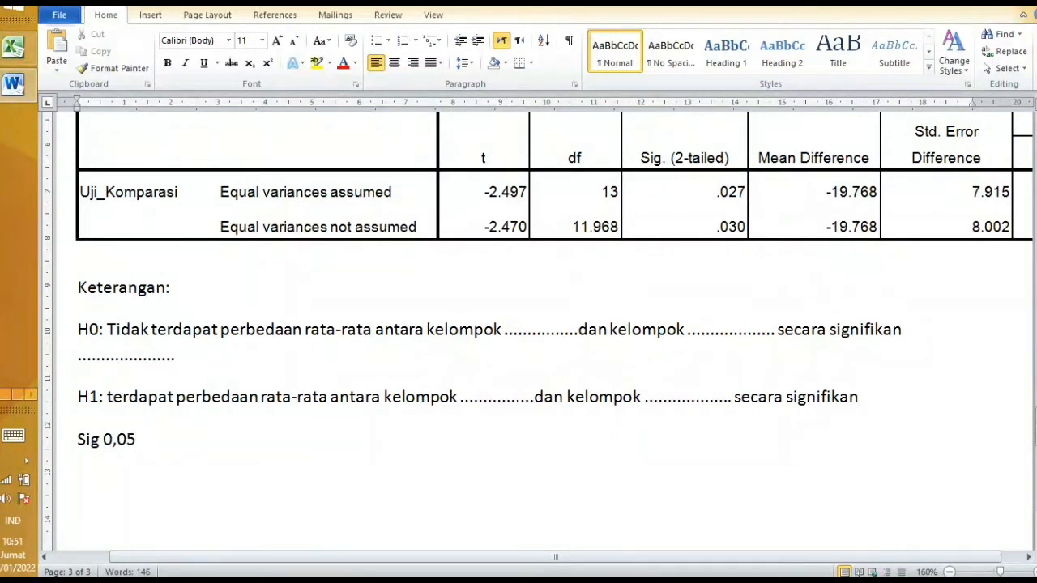
Step: Add the heading "Kesimpulan" below the significance line and start a new line under it
{"action": "key", "text": "Return"}
{"action": "type", "text": "Kesi"}
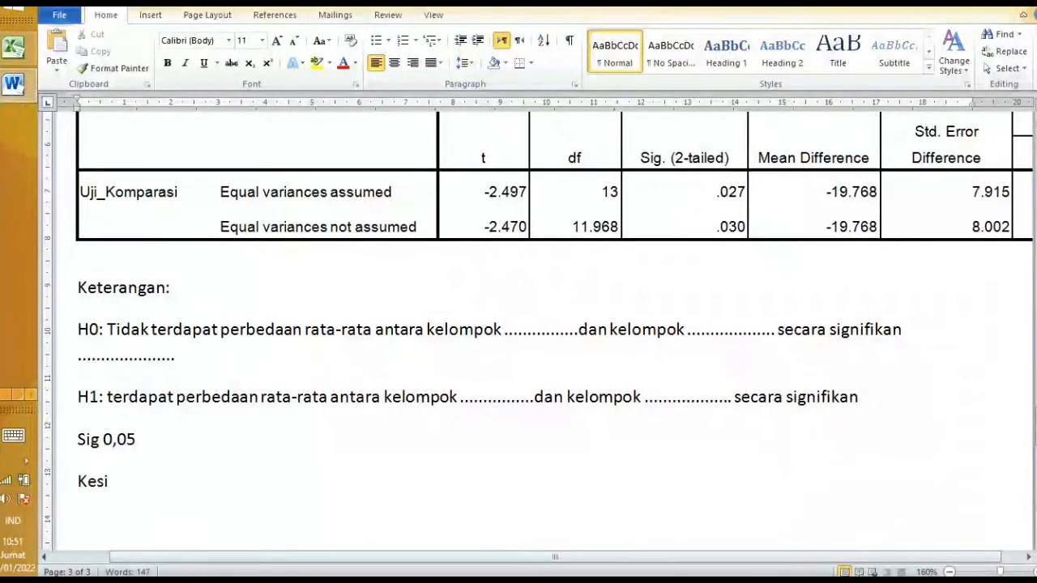
{"action": "type", "text": "mpulan"}
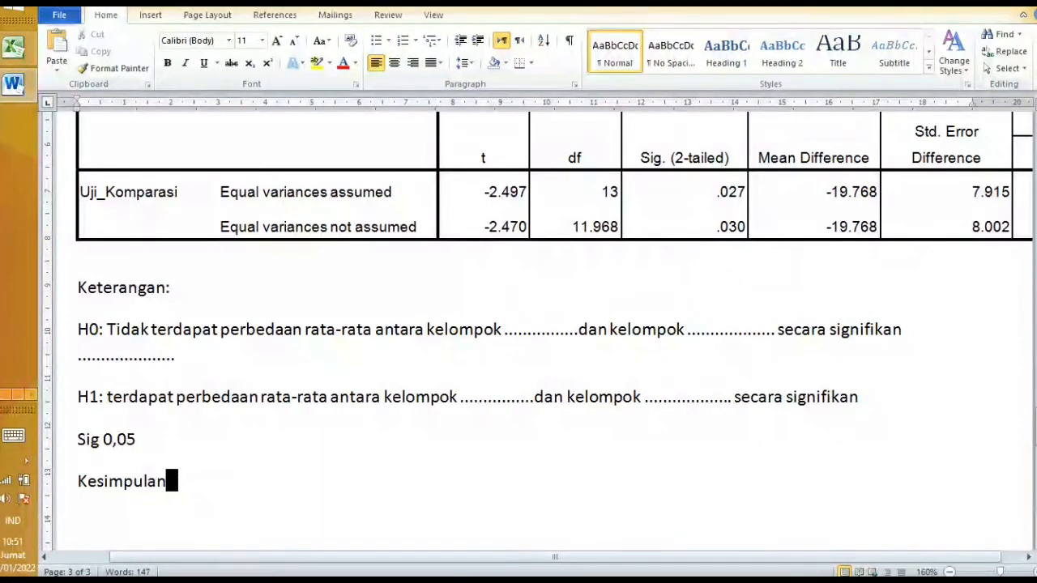
{"action": "key", "text": "Return"}
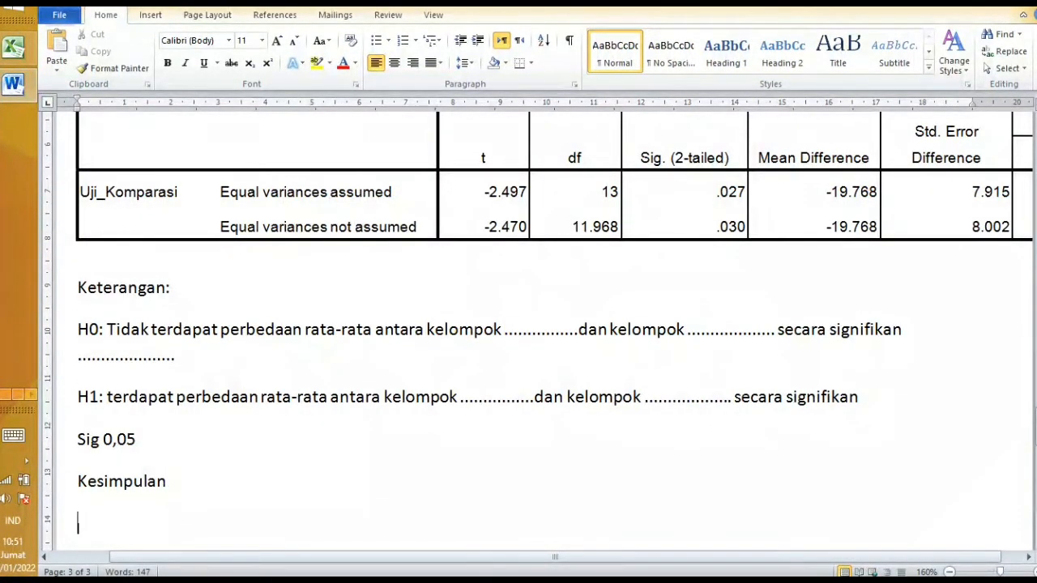
Step: Switch to PowerPoint and look through the "Parametrik dan Nonparametrik", "Uji homogenitas" and parametric assumptions slides for the test criteria
{"action": "key", "text": "alt+Tab"}
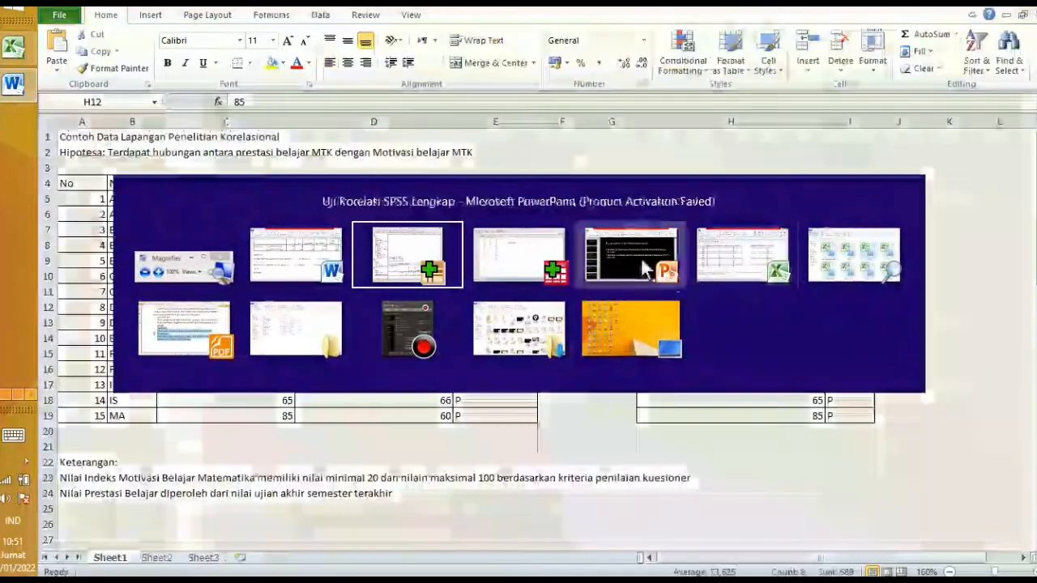
{"action": "left_click", "coordinate": [639, 257]}
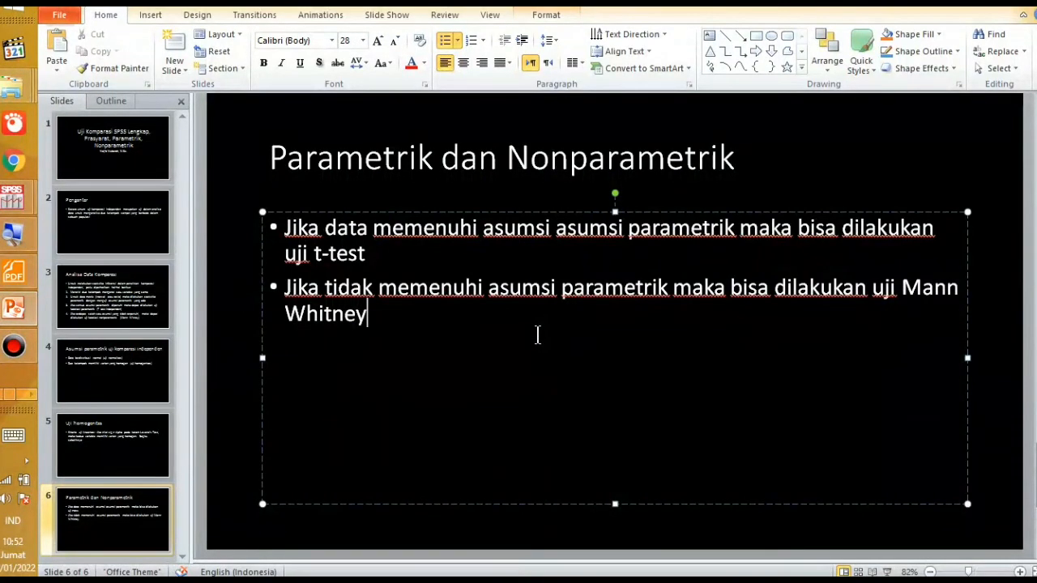
{"action": "left_click", "coordinate": [68, 518]}
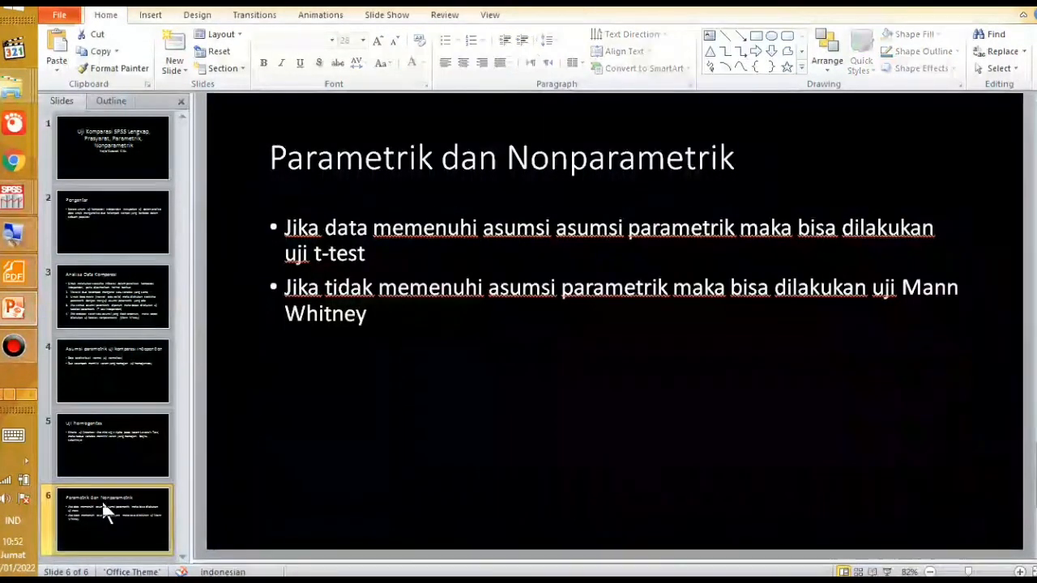
{"action": "left_click", "coordinate": [104, 442]}
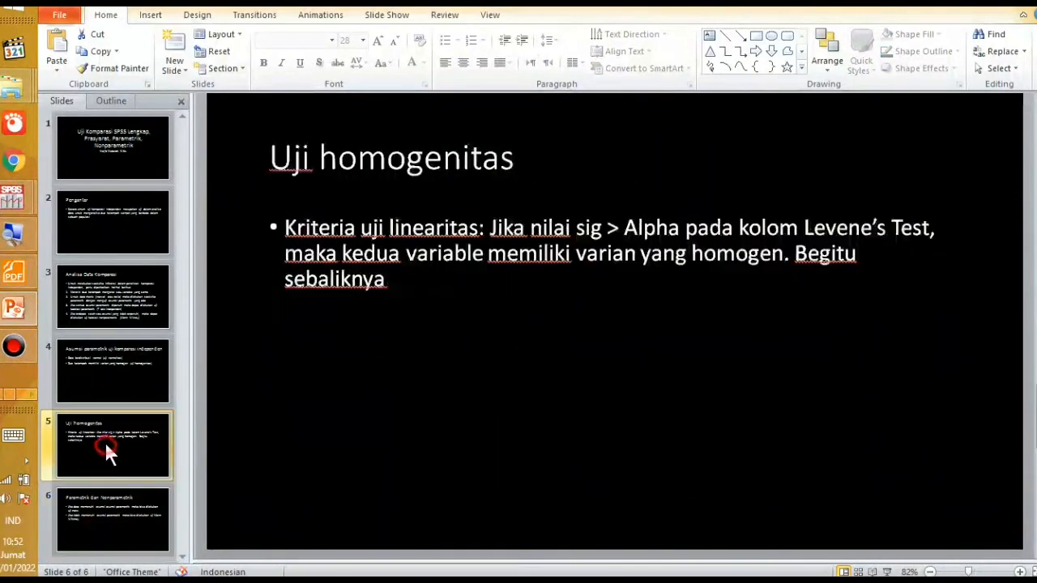
{"action": "left_click", "coordinate": [109, 512]}
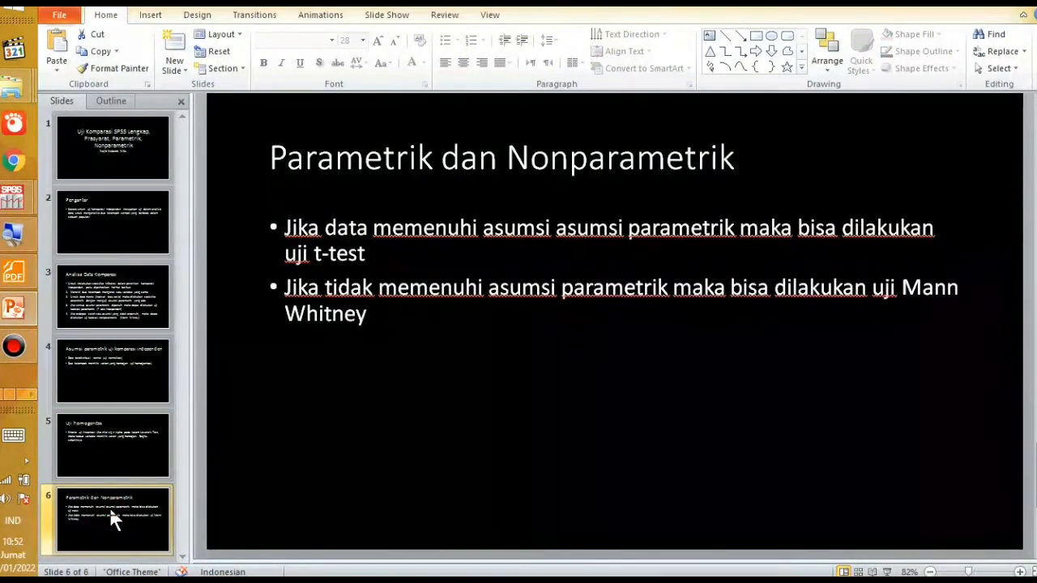
{"action": "left_click", "coordinate": [111, 450]}
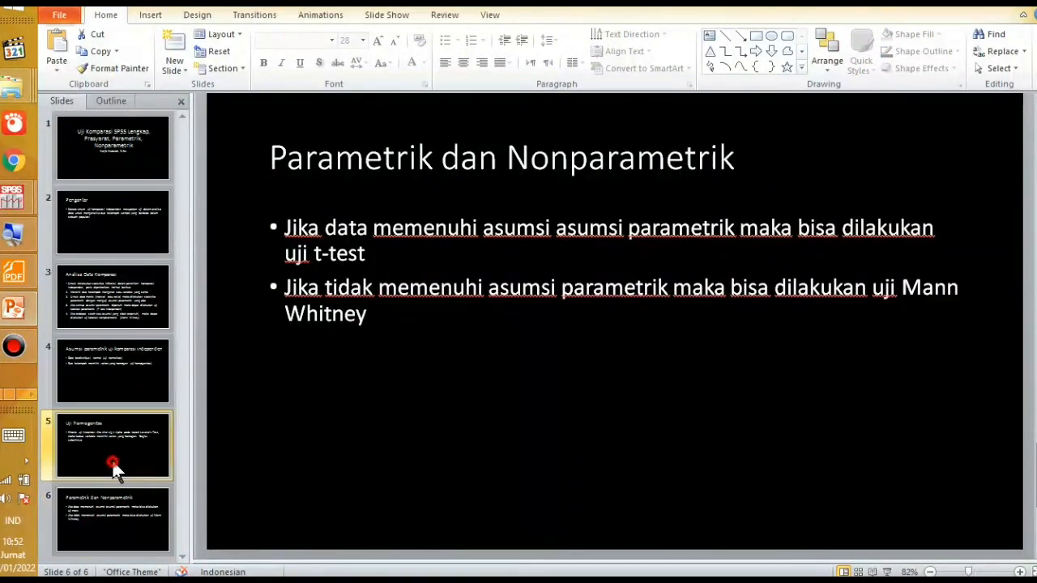
{"action": "left_click", "coordinate": [115, 354]}
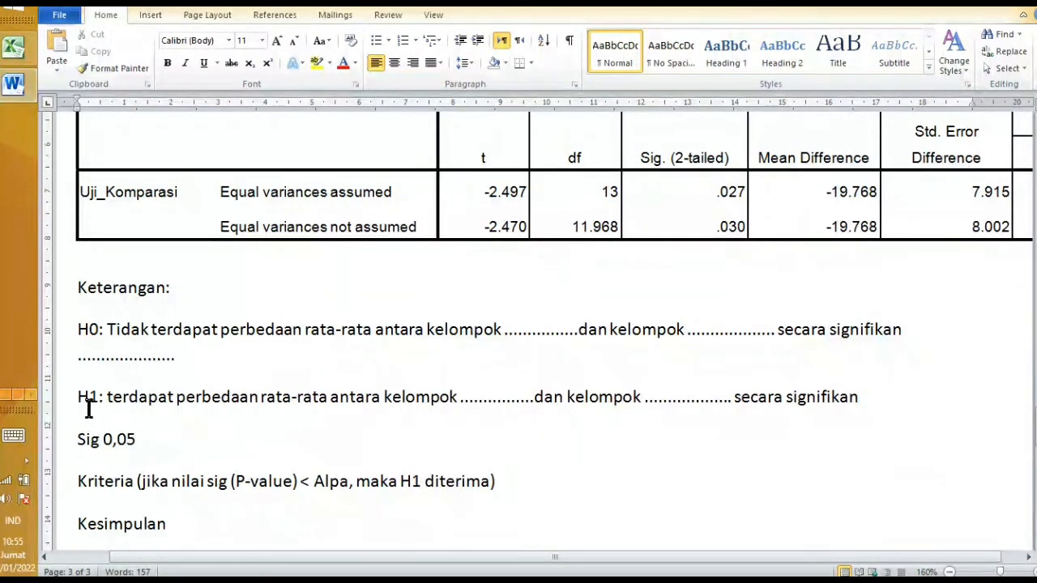
Step: Compare the wording of the H0 and H1 hypotheses with the "Kriteria" line in the Word document
{"action": "left_click_drag", "start_coordinate": [79, 396], "coordinate": [749, 417]}
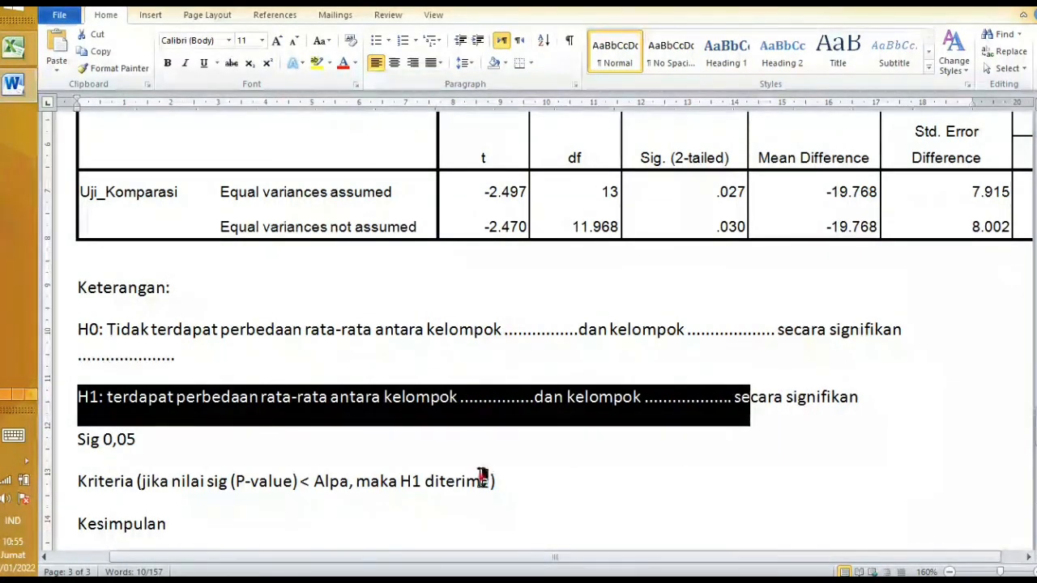
{"action": "left_click_drag", "start_coordinate": [480, 480], "coordinate": [491, 480]}
{"action": "left_click_drag", "start_coordinate": [79, 329], "coordinate": [277, 361]}
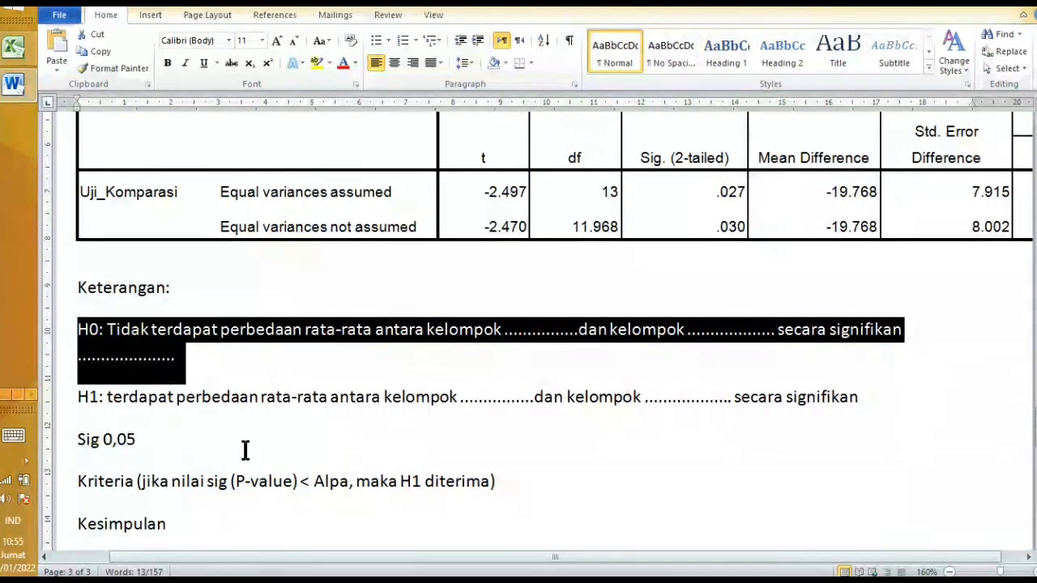
{"action": "left_click", "coordinate": [873, 404]}
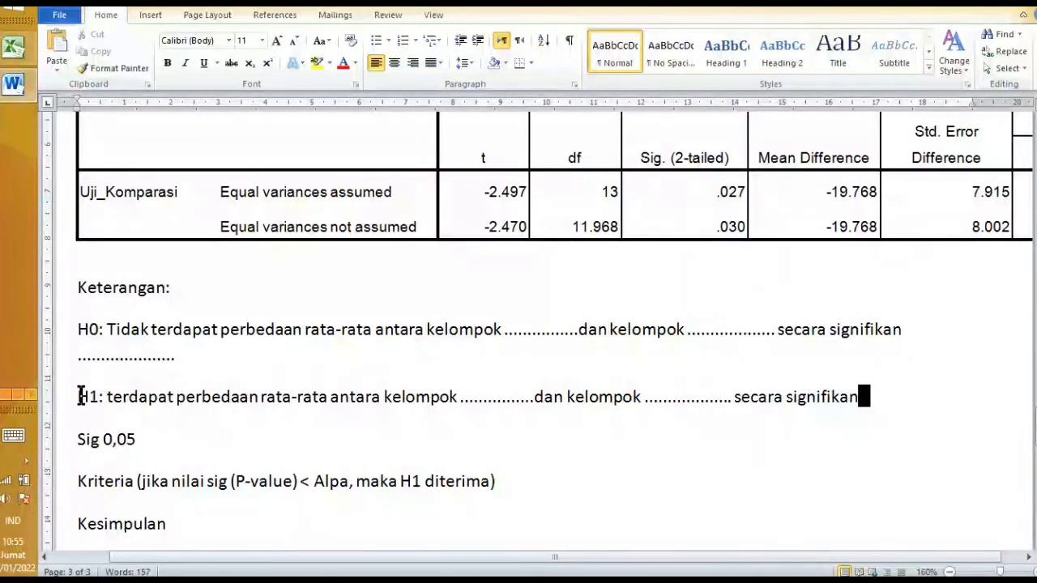
{"action": "left_click_drag", "start_coordinate": [79, 397], "coordinate": [154, 429]}
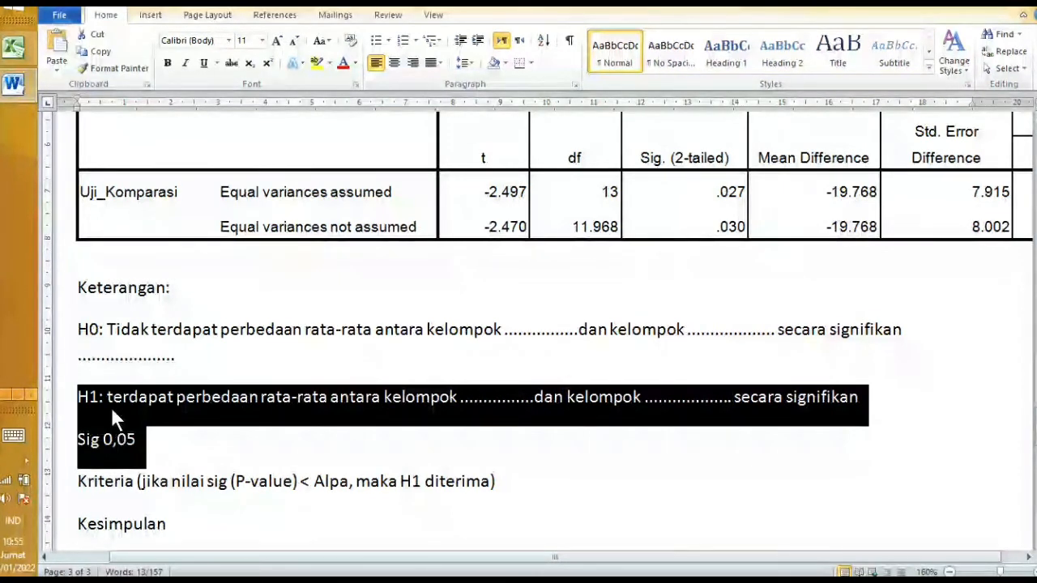
{"action": "left_click_drag", "start_coordinate": [108, 332], "coordinate": [218, 331]}
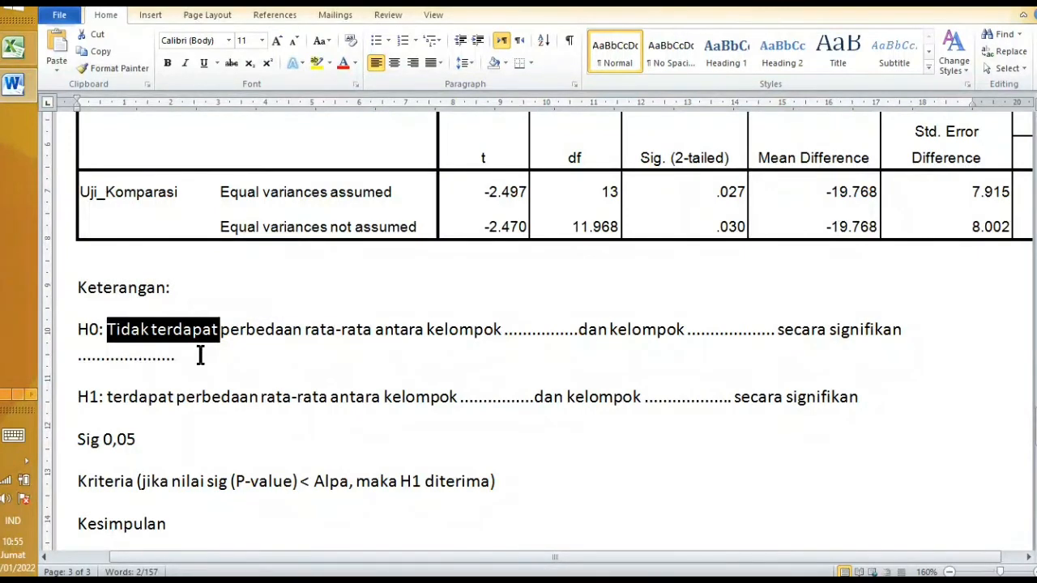
{"action": "left_click_drag", "start_coordinate": [76, 398], "coordinate": [174, 435]}
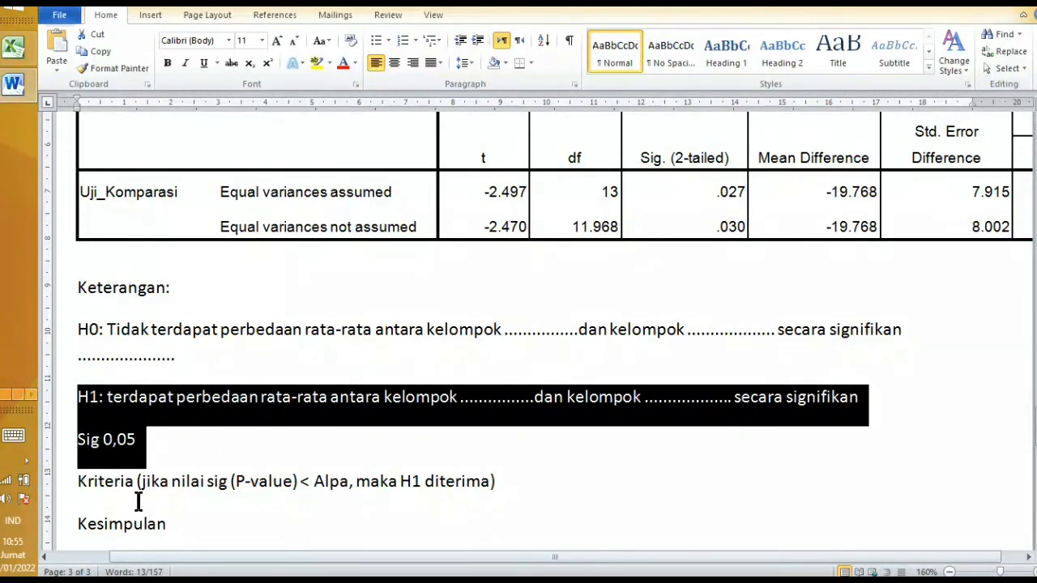
{"action": "scroll", "coordinate": [154, 494], "scroll_direction": "down", "scroll_amount": 1}
{"action": "left_click", "coordinate": [246, 463]}
Step: Examine the t, df and Sig. (2-tailed) columns of the Independent Samples Test table and its "Equal variances assumed" row
{"action": "scroll", "coordinate": [246, 459], "scroll_direction": "up", "scroll_amount": 4}
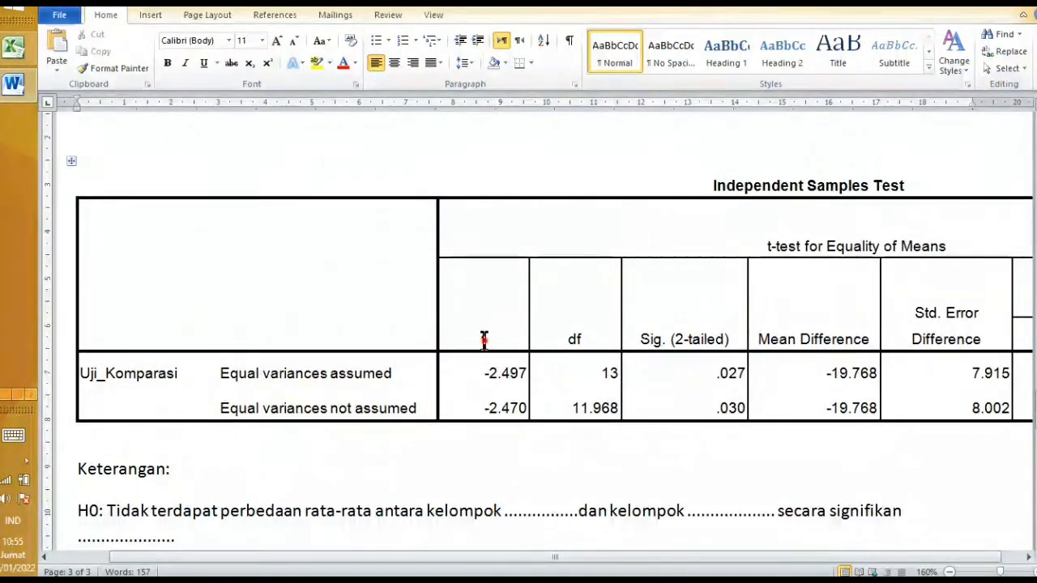
{"action": "left_click", "coordinate": [484, 340]}
{"action": "left_click", "coordinate": [585, 342]}
{"action": "left_click", "coordinate": [685, 339]}
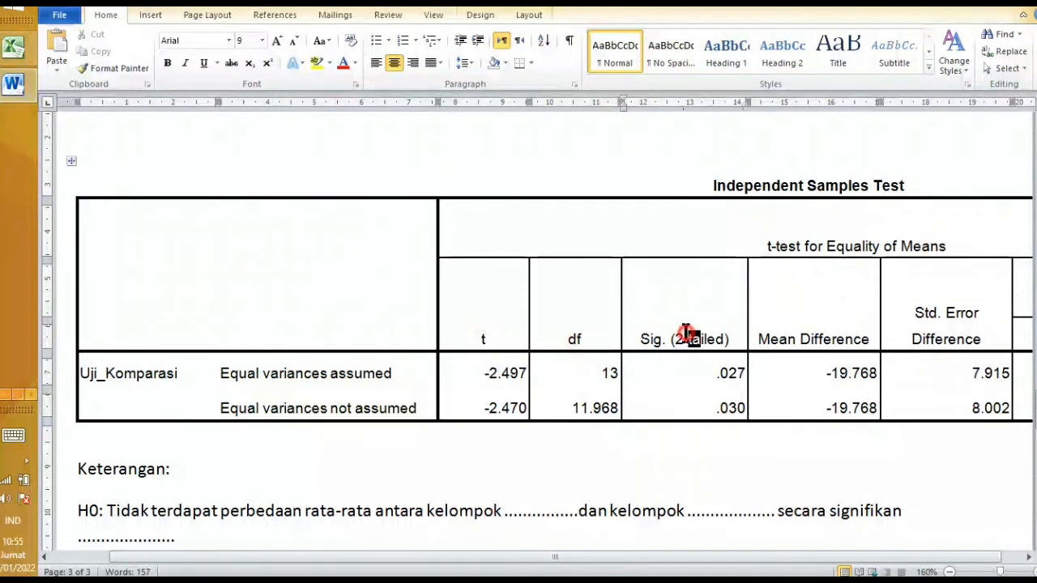
{"action": "left_click_drag", "start_coordinate": [688, 341], "coordinate": [700, 338]}
{"action": "left_click", "coordinate": [676, 335]}
{"action": "left_click", "coordinate": [676, 335]}
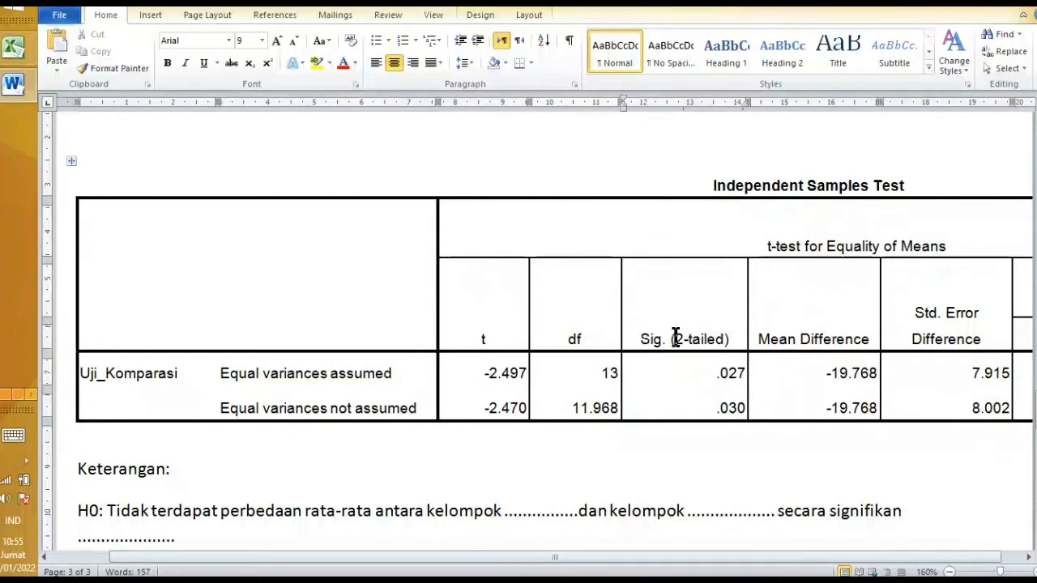
{"action": "left_click_drag", "start_coordinate": [474, 331], "coordinate": [497, 407]}
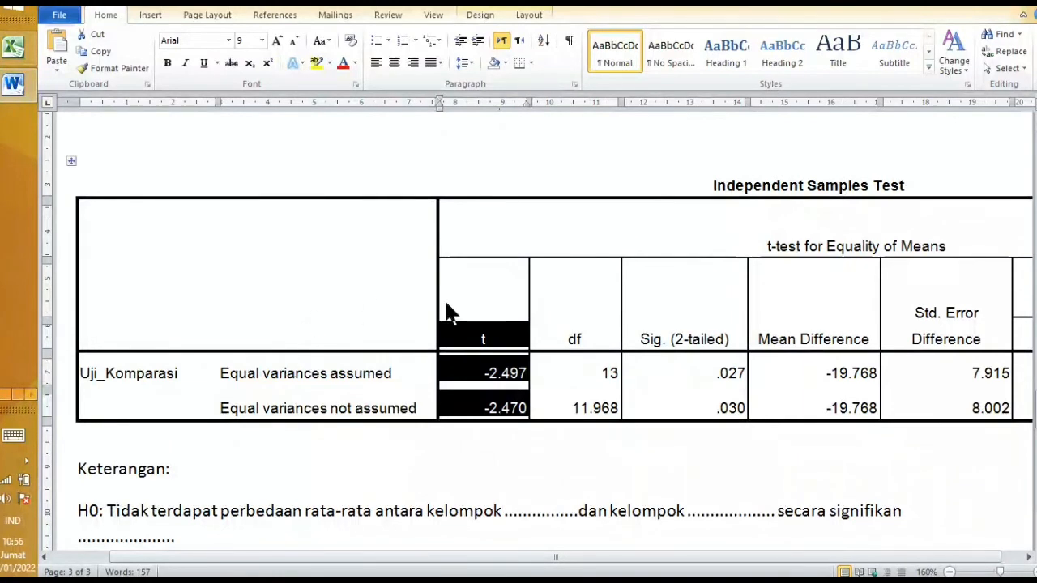
{"action": "left_click", "coordinate": [571, 328]}
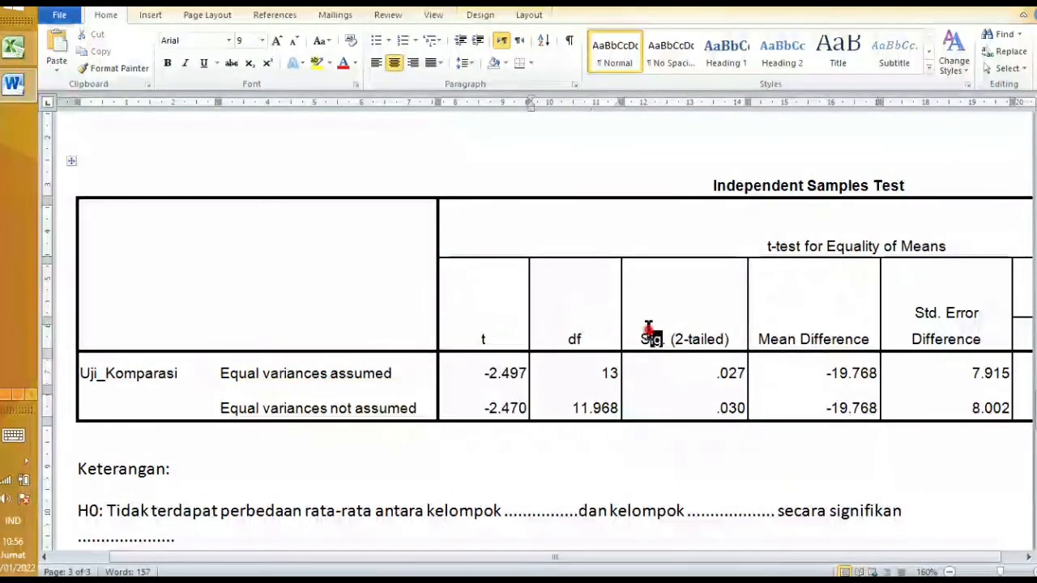
{"action": "left_click_drag", "start_coordinate": [648, 339], "coordinate": [705, 391]}
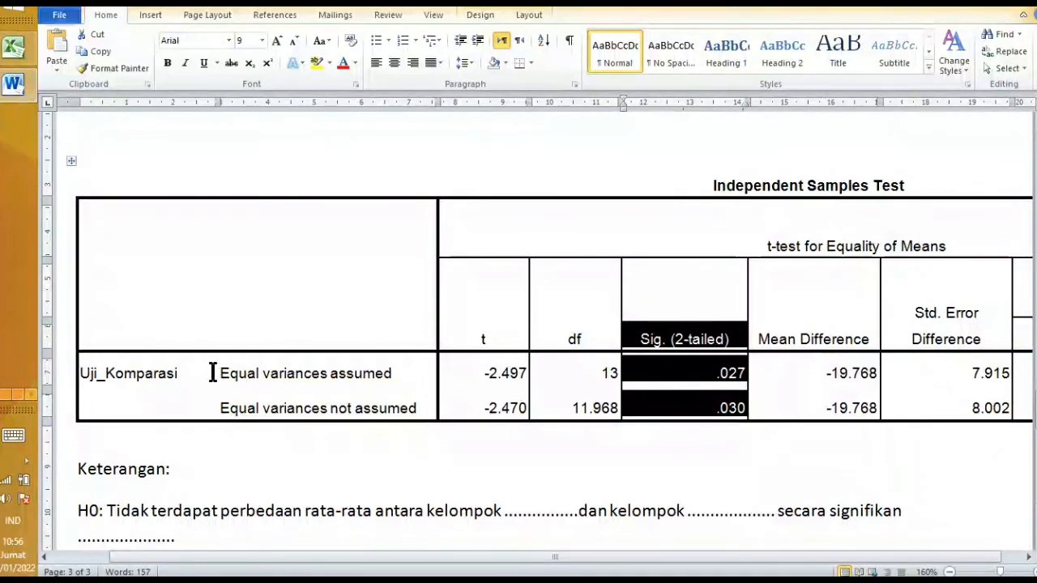
{"action": "left_click_drag", "start_coordinate": [220, 373], "coordinate": [420, 377]}
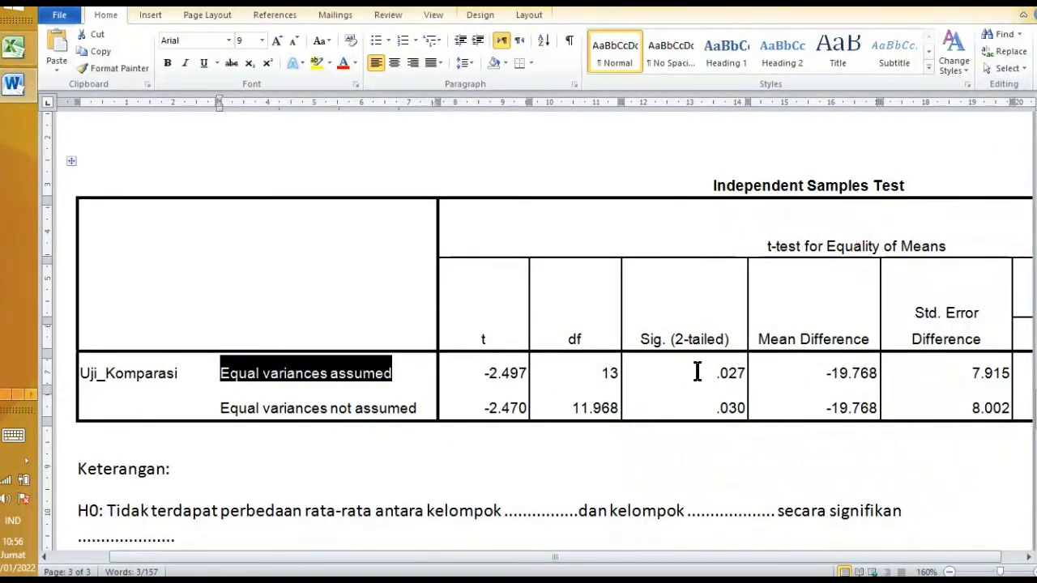
Step: Examine the Sig. (2-tailed) values for the equal-variances rows of the Independent Samples Test table
{"action": "left_click_drag", "start_coordinate": [696, 372], "coordinate": [754, 377]}
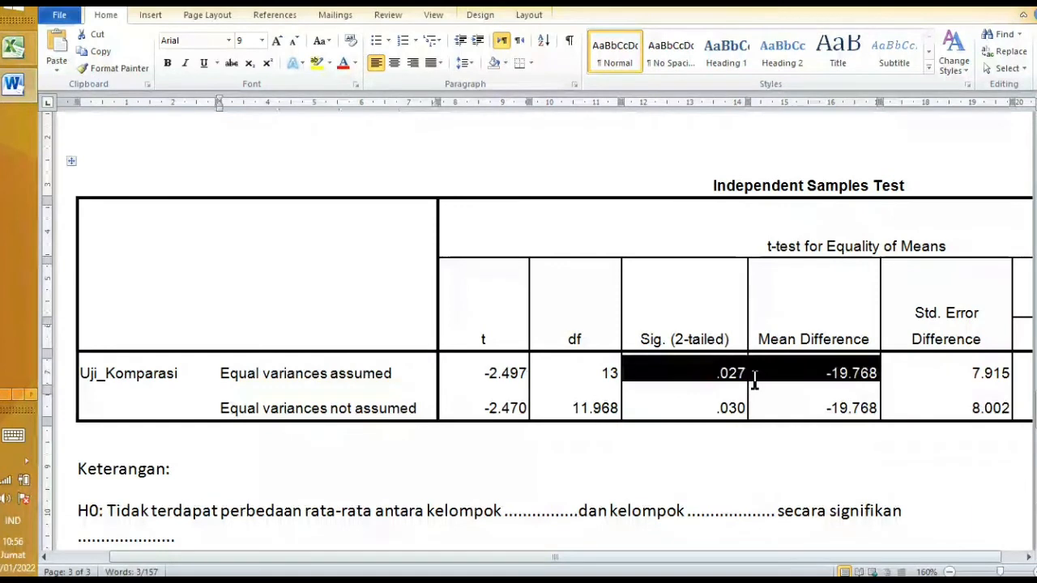
{"action": "double_click", "coordinate": [717, 409]}
{"action": "double_click", "coordinate": [723, 388]}
{"action": "double_click", "coordinate": [758, 376]}
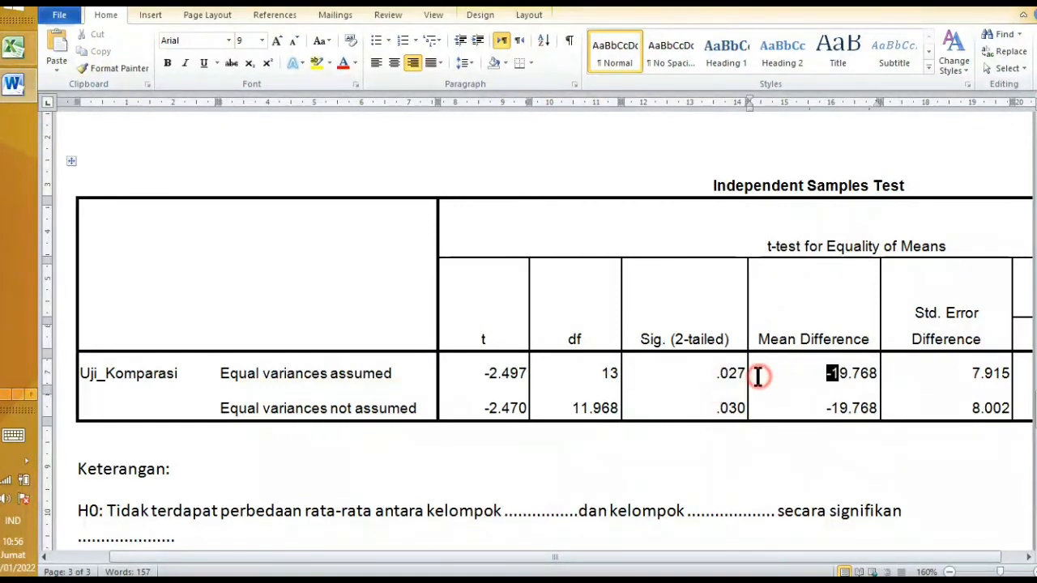
{"action": "left_click", "coordinate": [757, 375]}
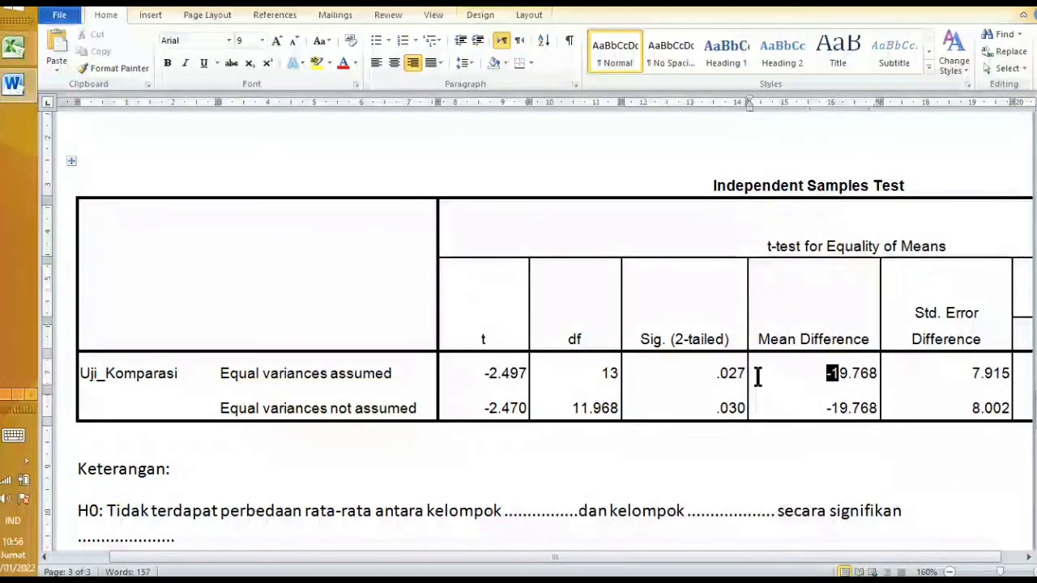
Step: Add a colon and a dotted placeholder line after the heading "Kesimpulan"
{"action": "scroll", "coordinate": [751, 375], "scroll_direction": "down", "scroll_amount": 6}
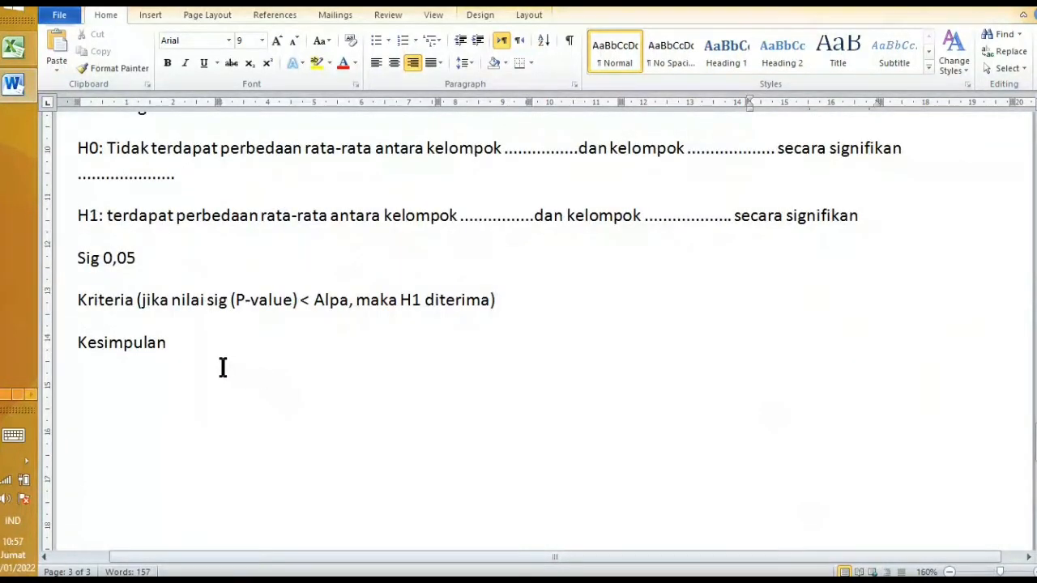
{"action": "left_click", "coordinate": [173, 364]}
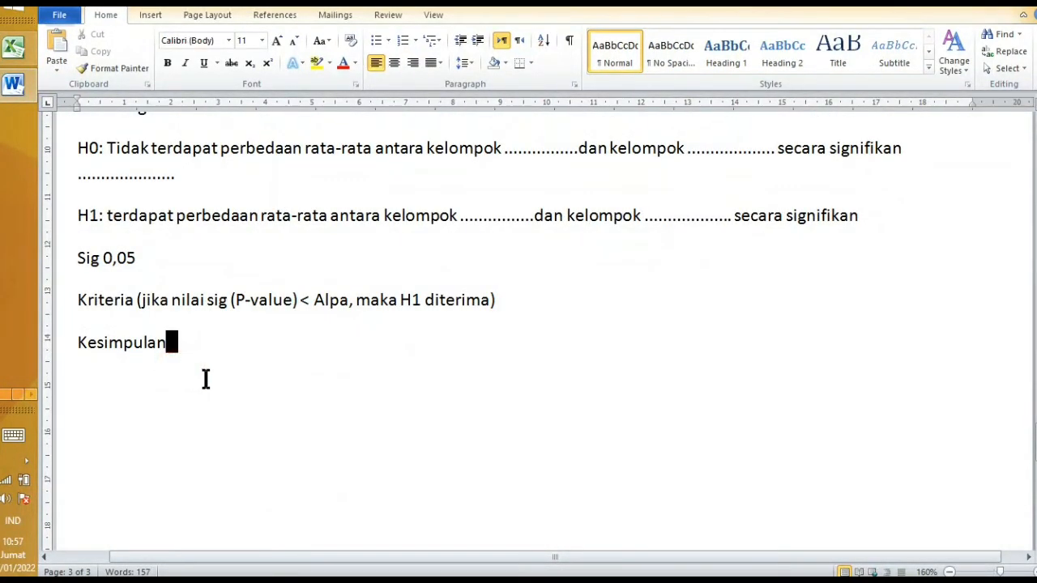
{"action": "type", "text": ":........................"}
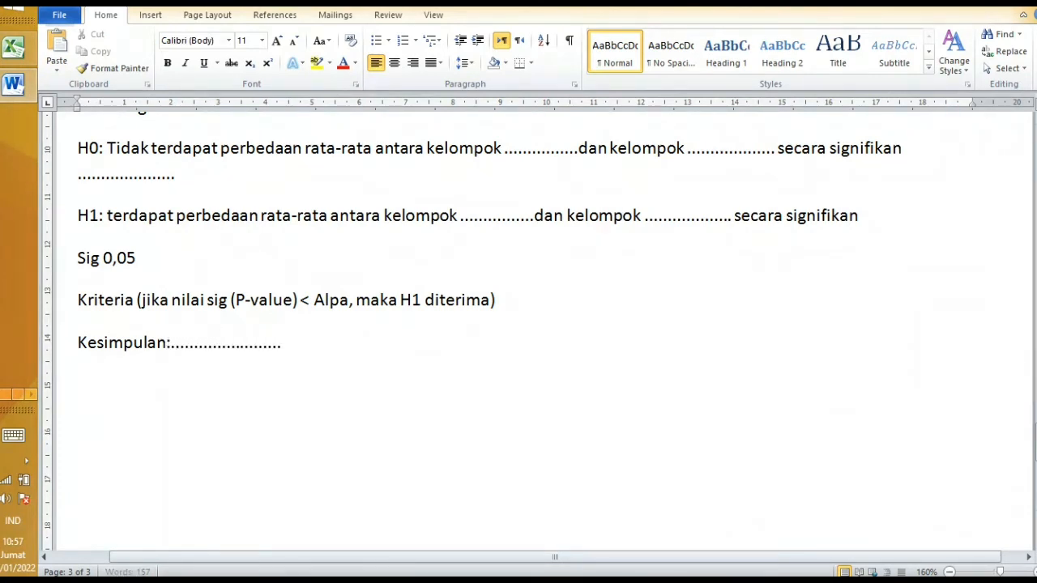
{"action": "type", "text": ".."}
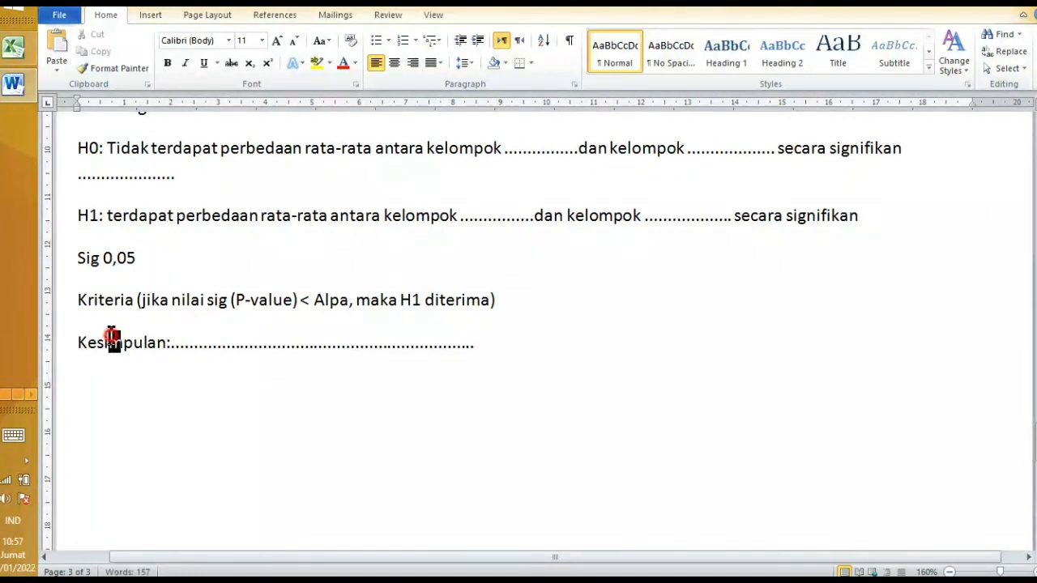
Step: Compare the "Kesimpulan" placeholder with the wording of the H1 and H0 hypotheses above it
{"action": "left_click", "coordinate": [191, 342]}
{"action": "left_click_drag", "start_coordinate": [95, 361], "coordinate": [305, 414]}
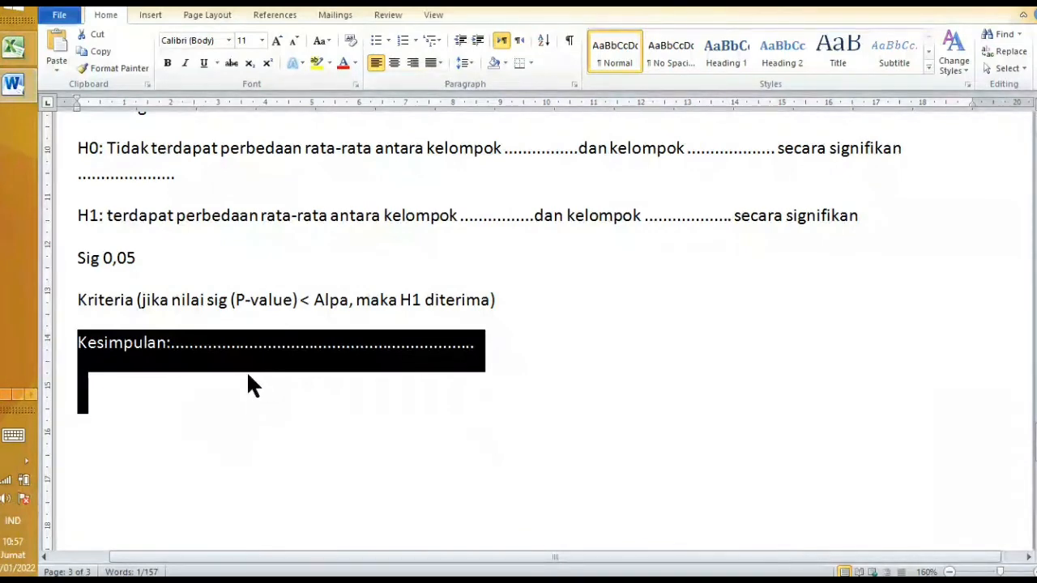
{"action": "left_click_drag", "start_coordinate": [122, 212], "coordinate": [816, 243]}
{"action": "scroll", "coordinate": [542, 242], "scroll_direction": "up", "scroll_amount": 3}
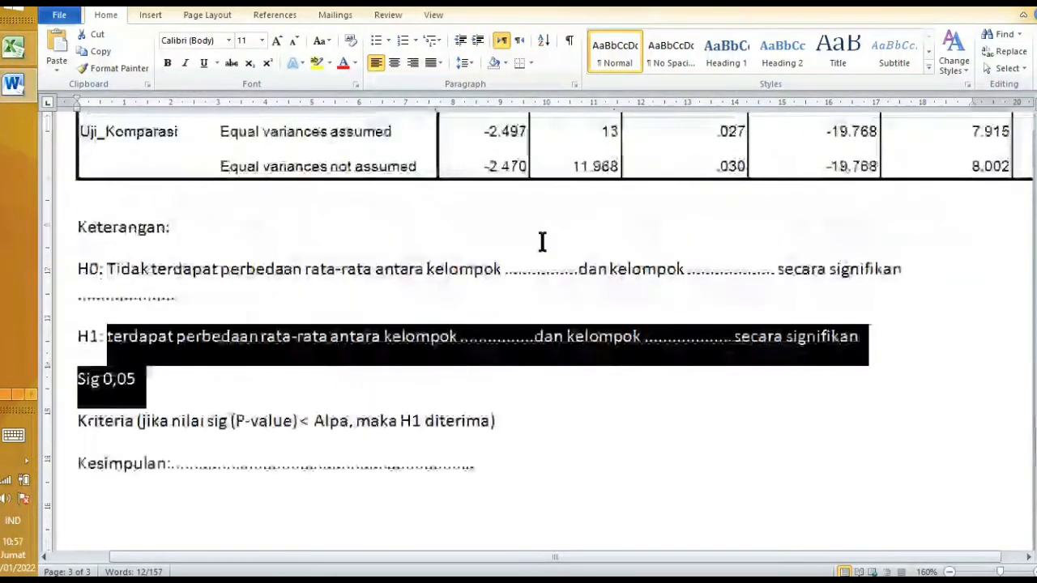
{"action": "left_click_drag", "start_coordinate": [109, 270], "coordinate": [460, 296]}
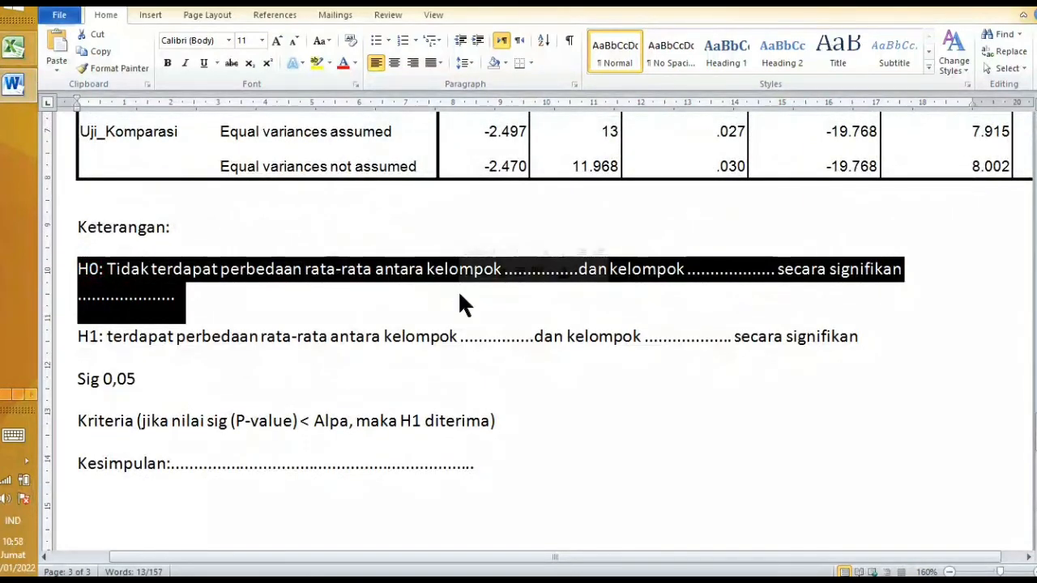
Step: Start a new page below the "Kesimpulan" line
{"action": "left_click", "coordinate": [352, 366]}
{"action": "scroll", "coordinate": [354, 367], "scroll_direction": "down", "scroll_amount": 4}
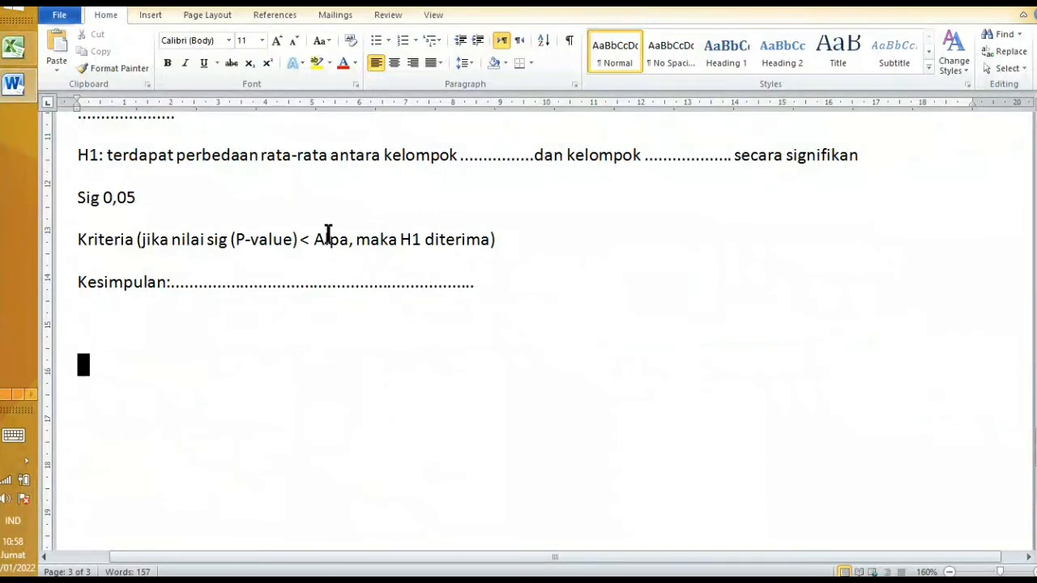
{"action": "scroll", "coordinate": [216, 259], "scroll_direction": "down", "scroll_amount": 4}
{"action": "scroll", "coordinate": [216, 259], "scroll_direction": "up", "scroll_amount": 3}
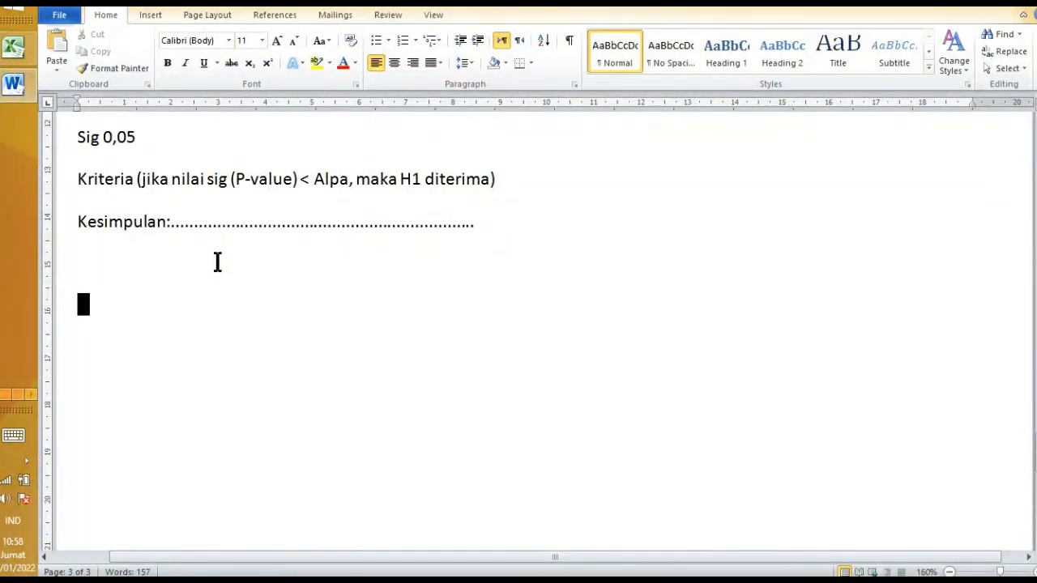
{"action": "key", "text": "ctrl+v"}
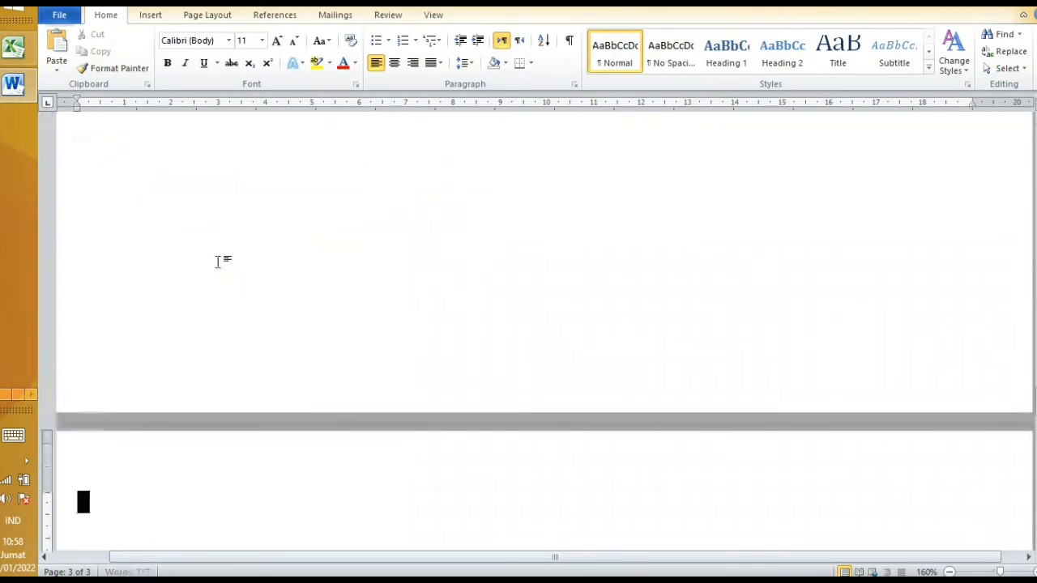
{"action": "scroll", "coordinate": [216, 261], "scroll_direction": "down", "scroll_amount": 5}
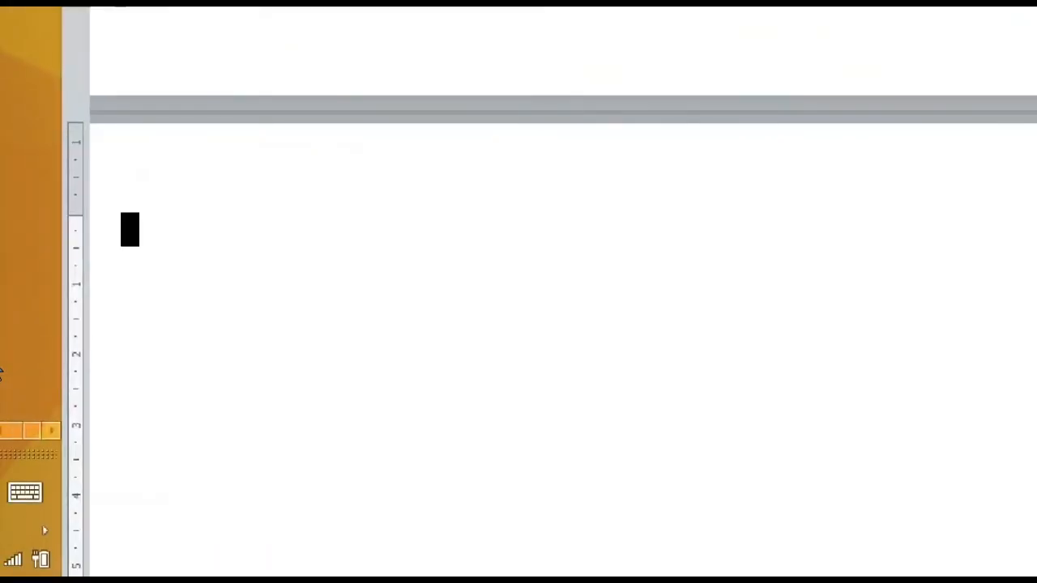
Step: Write the heading "Non-parametrik" at the start of the new page and begin a new line under it
{"action": "type", "text": "Non-"}
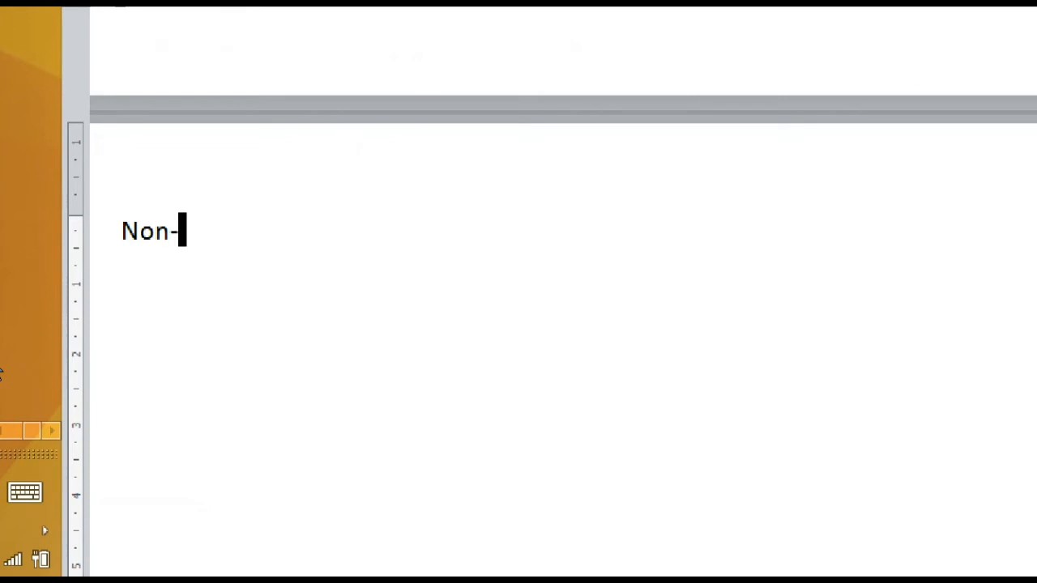
{"action": "type", "text": "pata"}
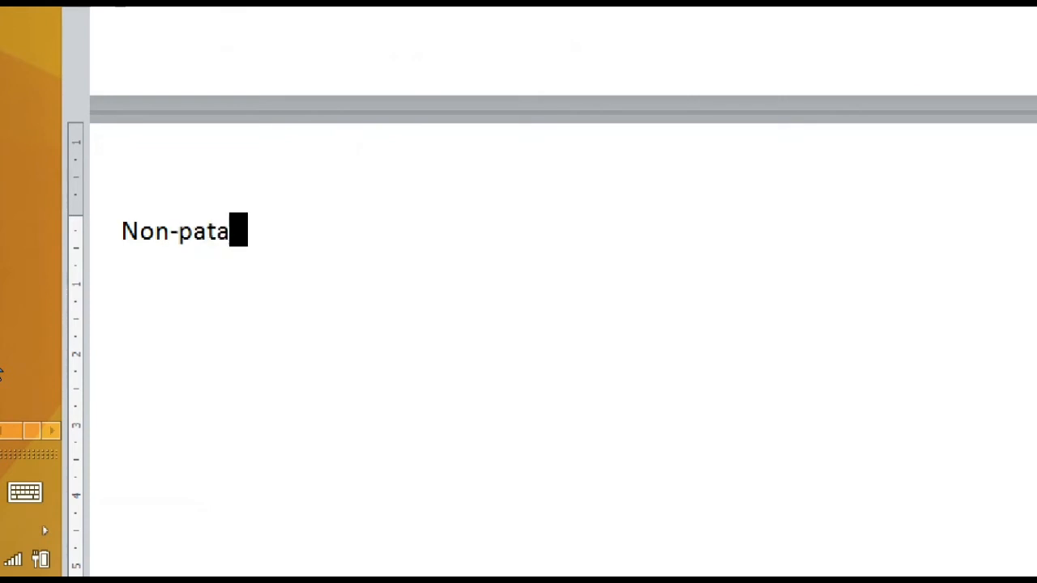
{"action": "key", "text": "BackSpace"}
{"action": "key", "text": "BackSpace"}
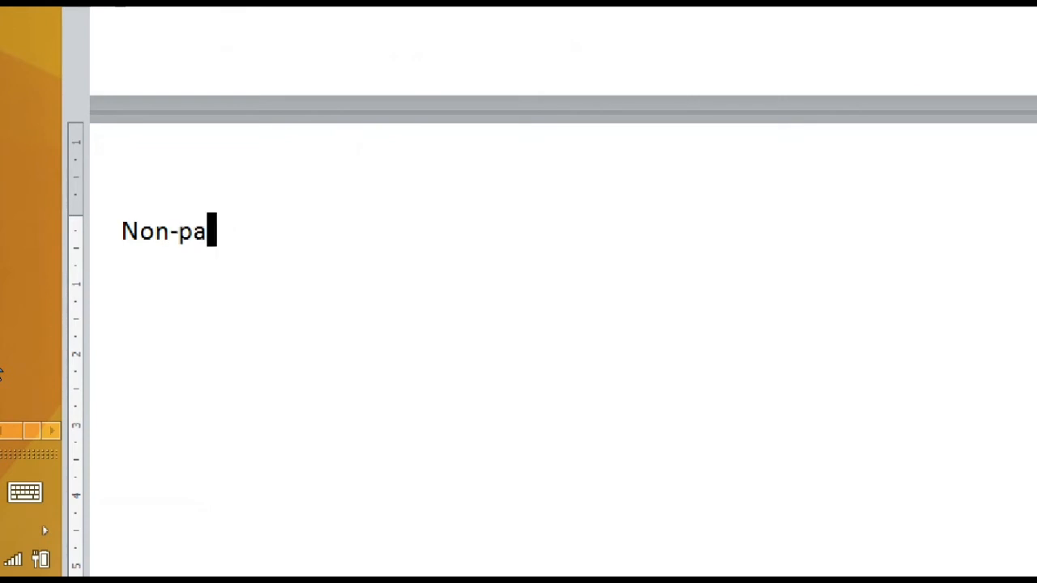
{"action": "type", "text": "rametrik"}
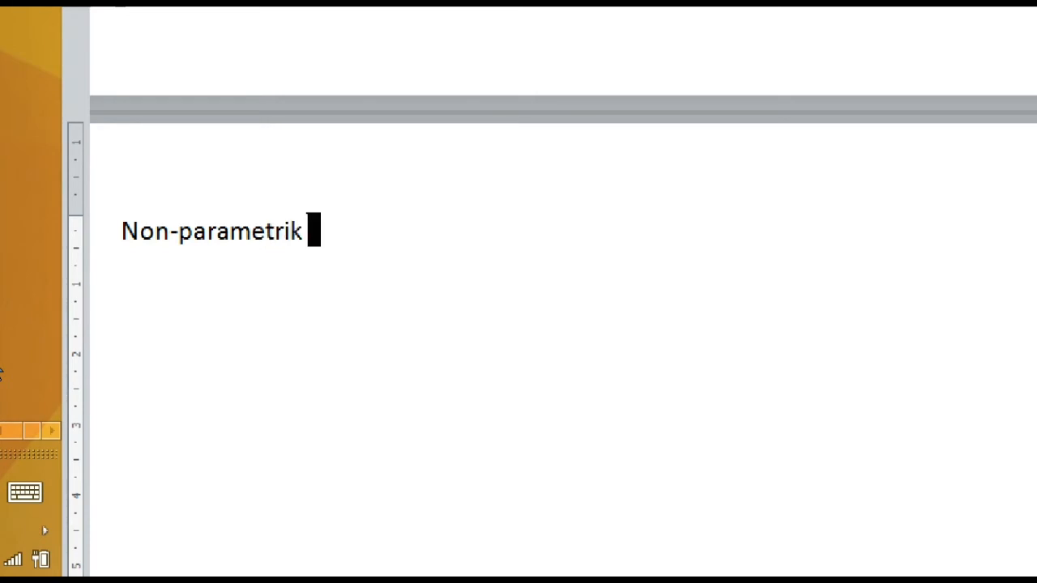
{"action": "key", "text": "Return"}
Step: Enter "Uji Mann Witney U-Test" as the test name below the "Non-parametrik" heading
{"action": "type", "text": "Uji Mann"}
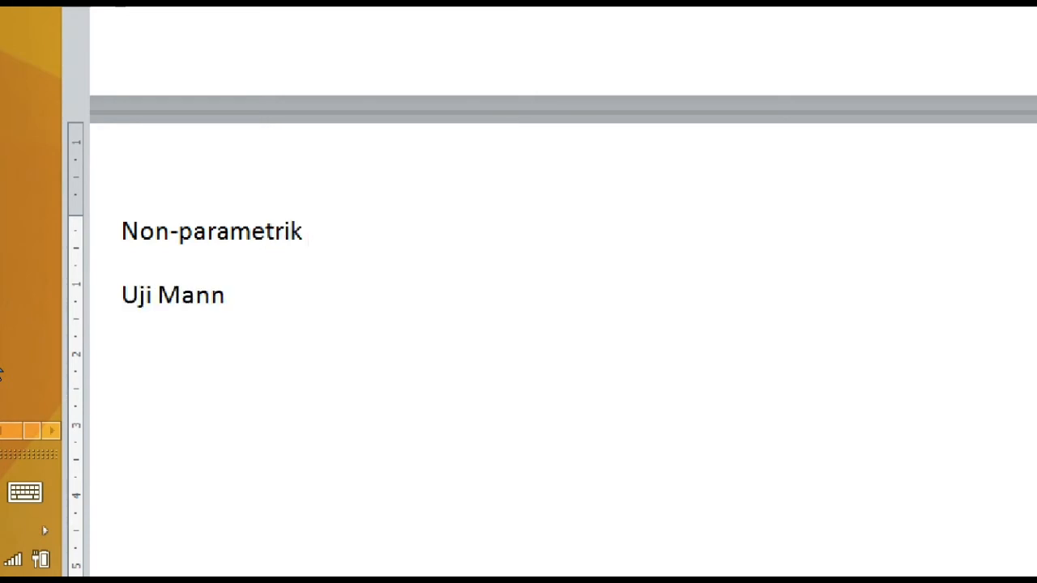
{"action": "type", "text": " Wit"}
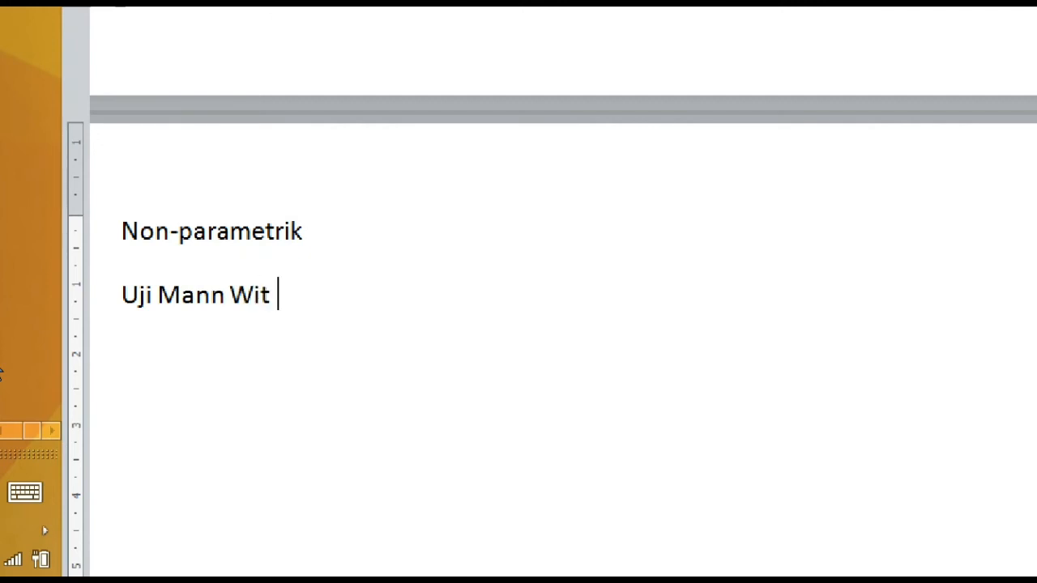
{"action": "type", "text": "ney"}
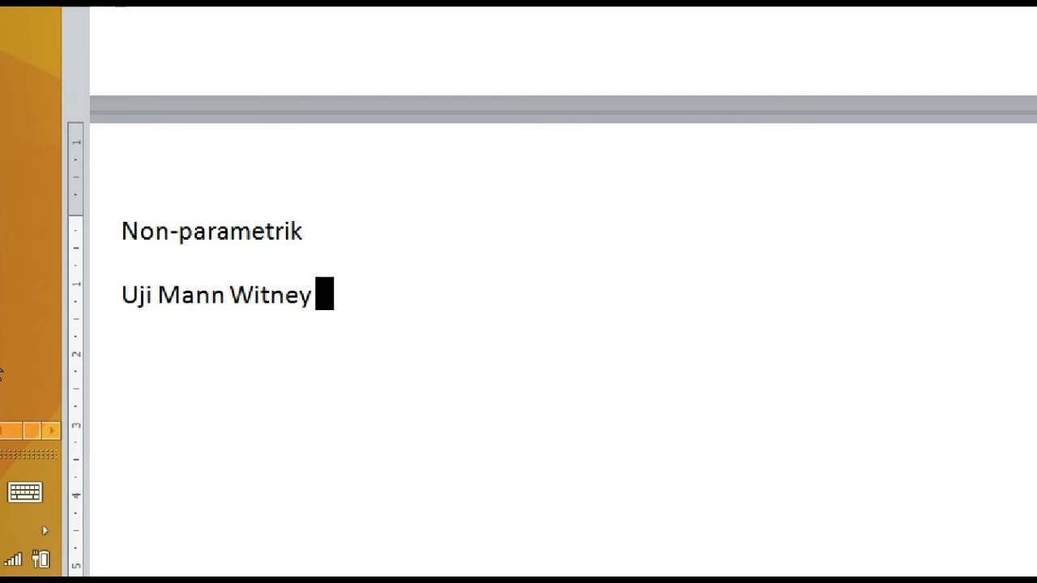
{"action": "type", "text": " U-Y"}
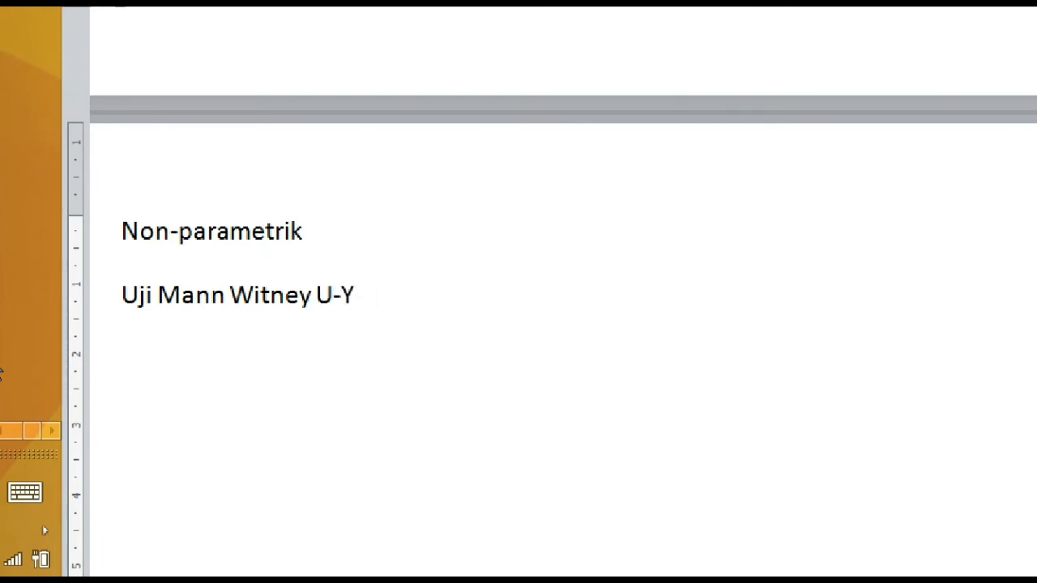
{"action": "key", "text": "BackSpace"}
{"action": "type", "text": "Test"}
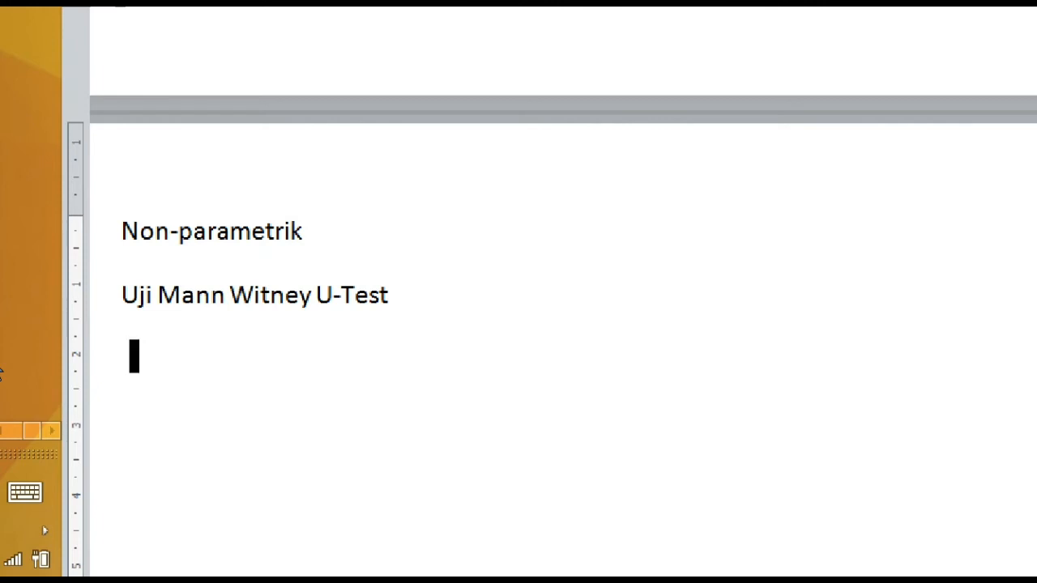
Step: Add the line "Manual: dikon-versi ke data ordinal" below the Mann Witney test name
{"action": "type", "text": "peri"}
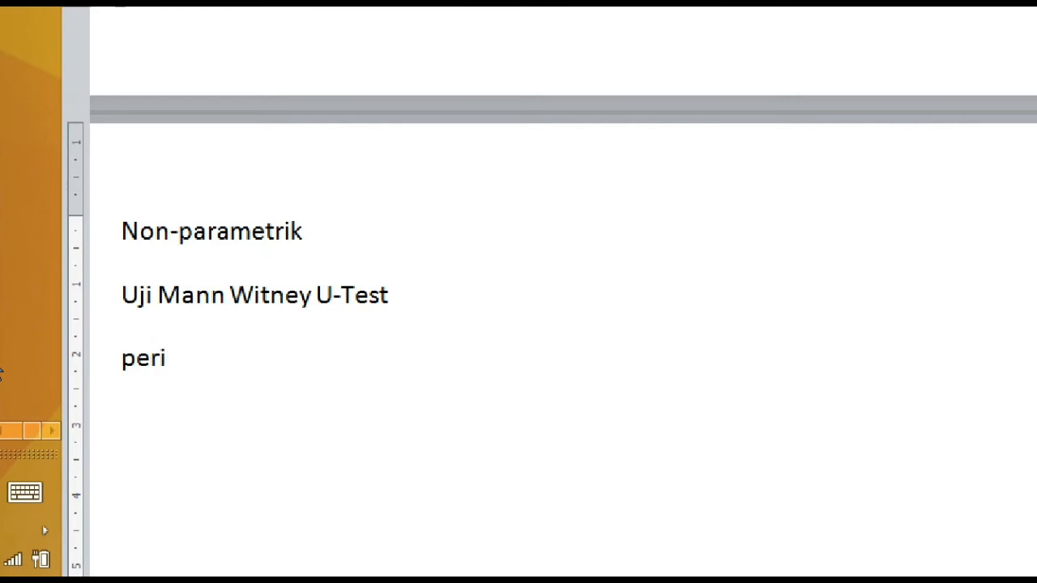
{"action": "key", "text": "BackSpace"}
{"action": "key", "text": "BackSpace"}
{"action": "key", "text": "BackSpace"}
{"action": "key", "text": "BackSpace"}
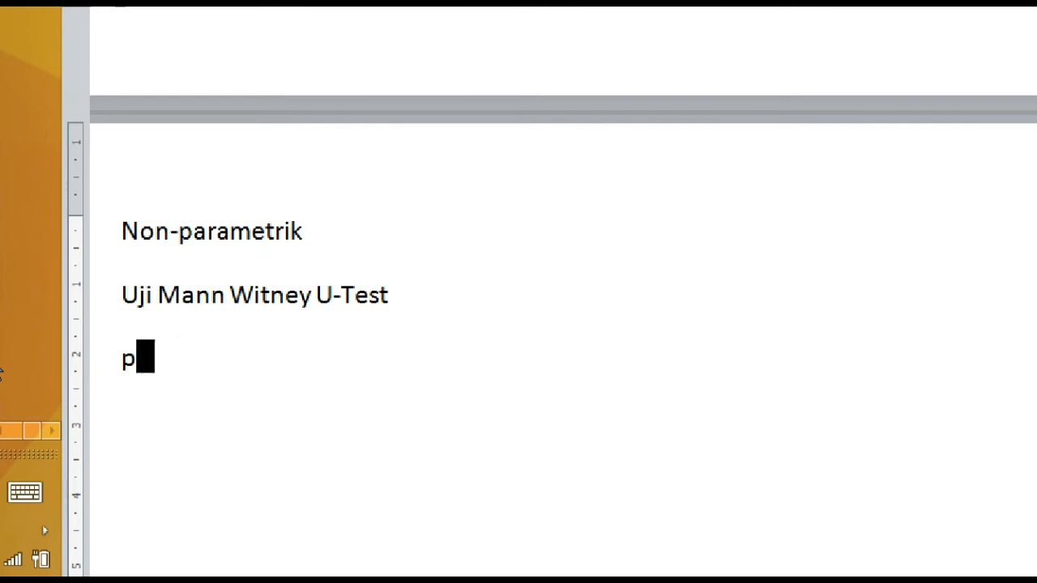
{"action": "type", "text": "Manual:"}
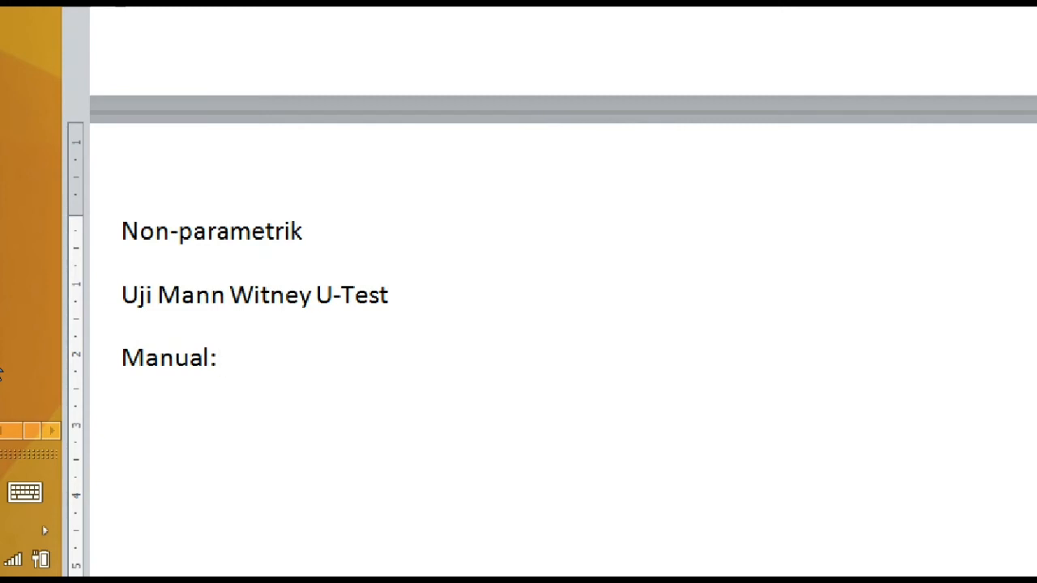
{"action": "type", "text": "dikone"}
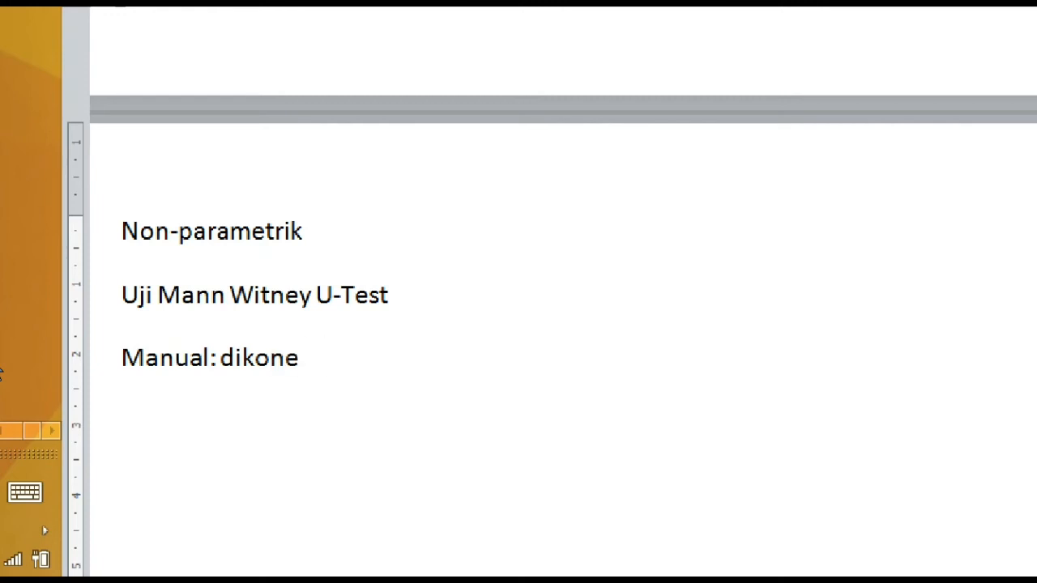
{"action": "key", "text": "BackSpace"}
{"action": "type", "text": "-versi ke data ordinal"}
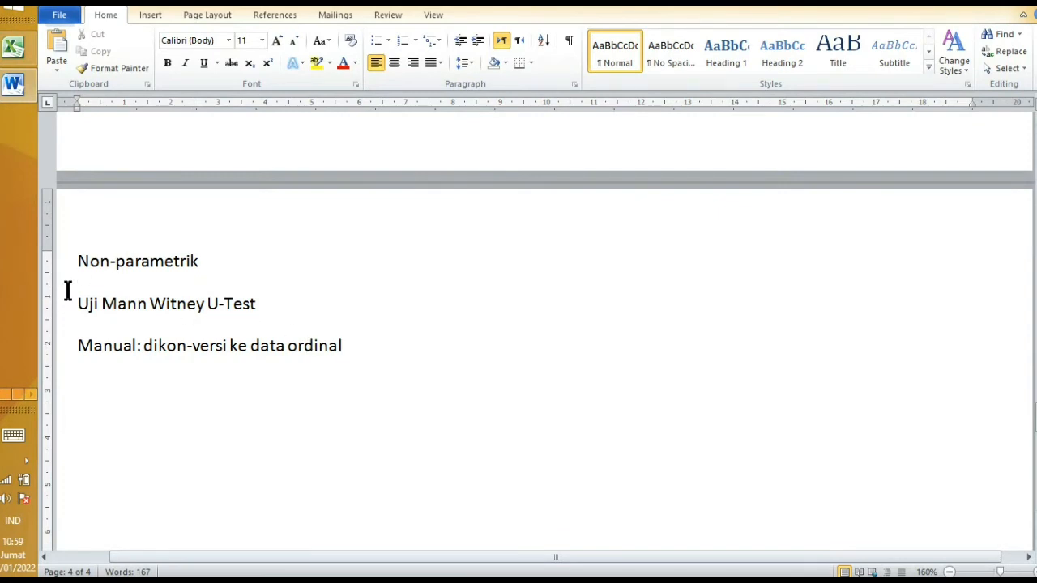
Step: Reread the "Uji Mann Witney U-Test" line and the "Manual" note on converting to ordinal data
{"action": "scroll", "coordinate": [167, 300], "scroll_direction": "up", "scroll_amount": 2}
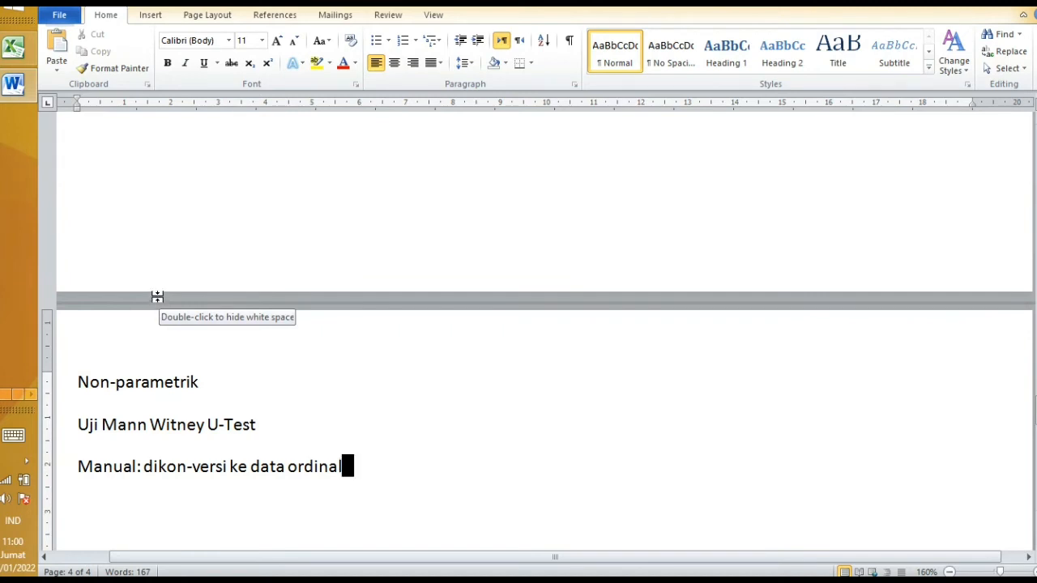
{"action": "double_click", "coordinate": [157, 296]}
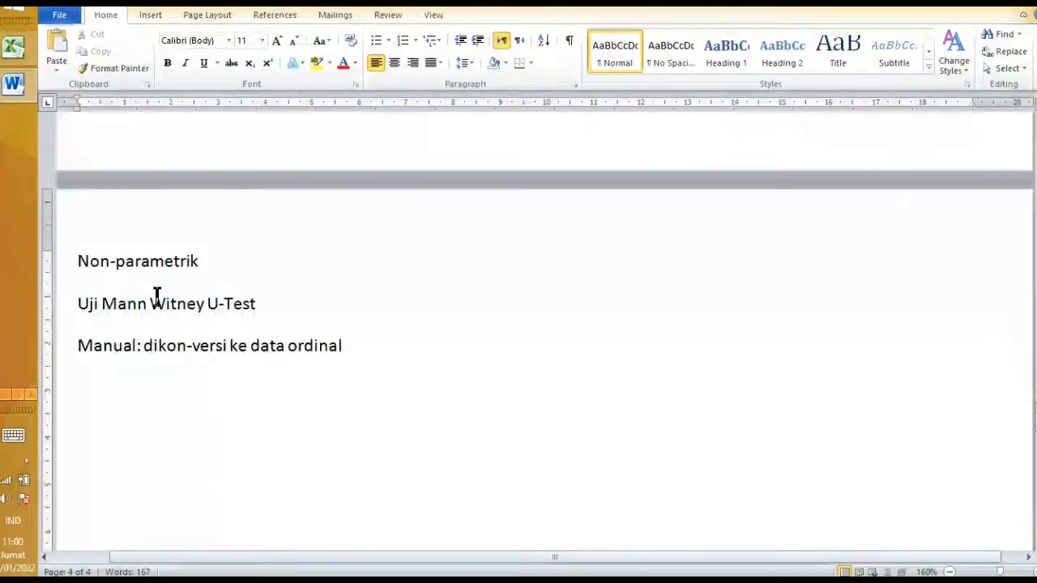
{"action": "left_click", "coordinate": [81, 347]}
{"action": "left_click_drag", "start_coordinate": [110, 356], "coordinate": [130, 348]}
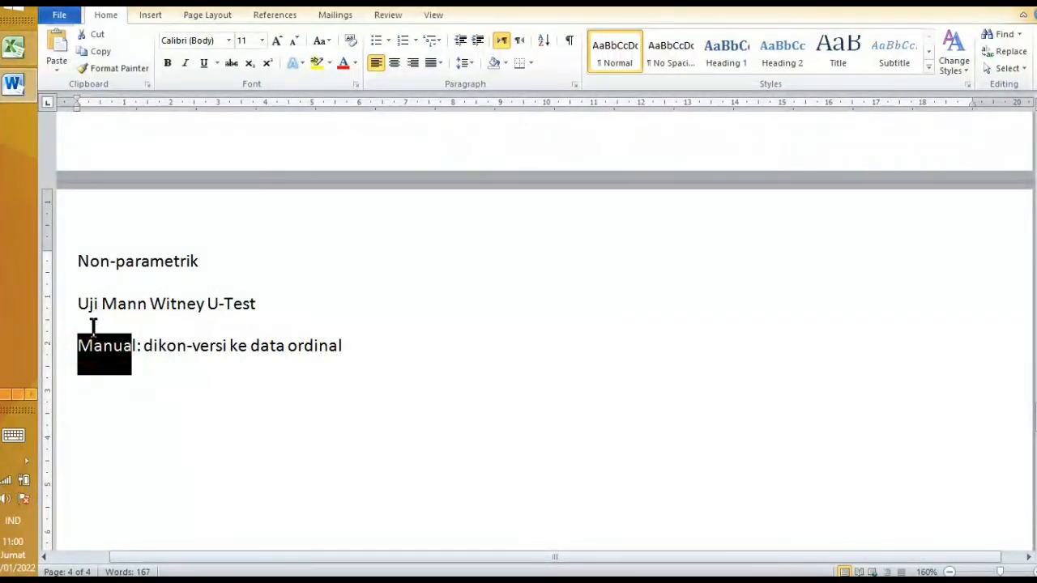
{"action": "left_click_drag", "start_coordinate": [89, 316], "coordinate": [261, 324]}
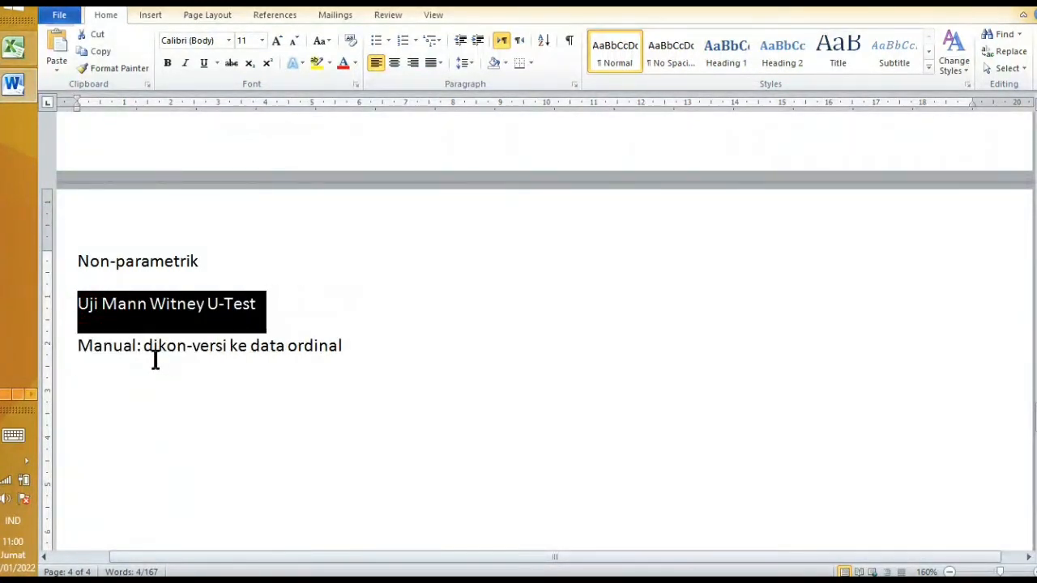
{"action": "left_click_drag", "start_coordinate": [153, 348], "coordinate": [333, 362]}
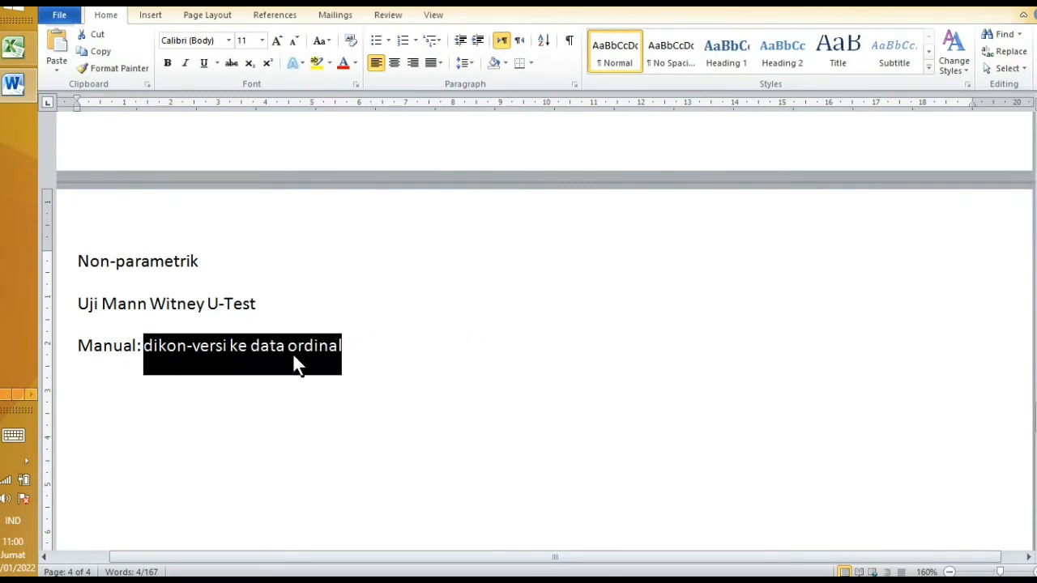
{"action": "left_click", "coordinate": [330, 347]}
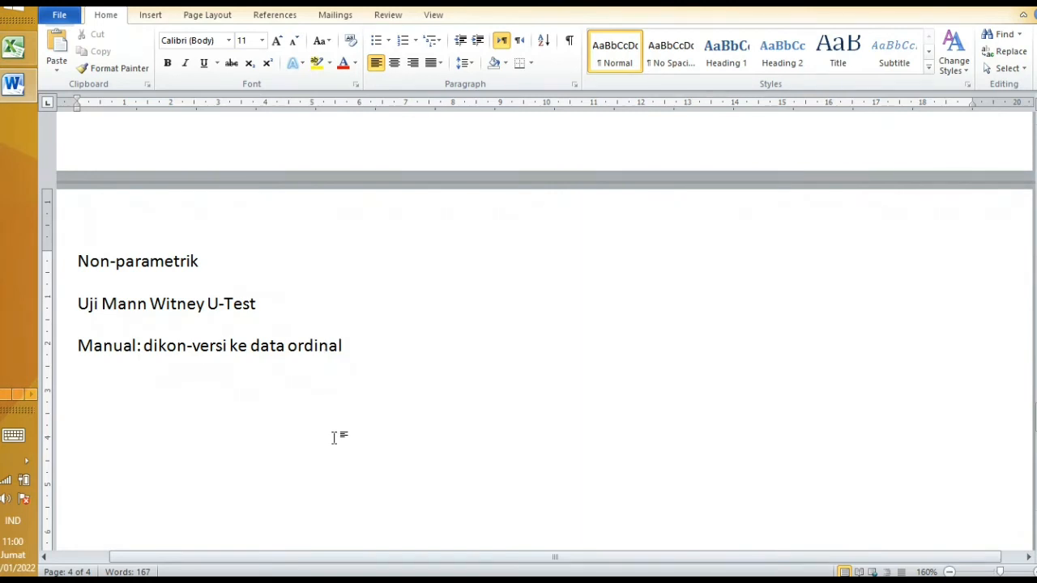
Step: Add a line reading "SPSS tidak perlu" below the "Manual" note on the last page
{"action": "key", "text": "Return"}
{"action": "key", "text": "BackSpace"}
{"action": "left_click", "coordinate": [400, 348]}
{"action": "key", "text": "Return"}
{"action": "type", "text": "SPSS tidak perlu "}
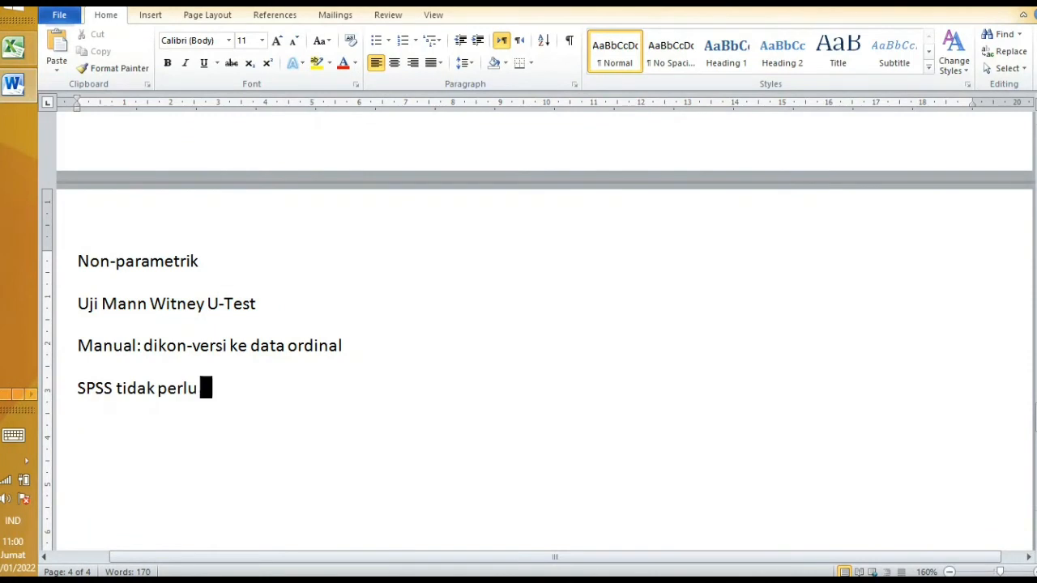
{"action": "type", "text": "d"}
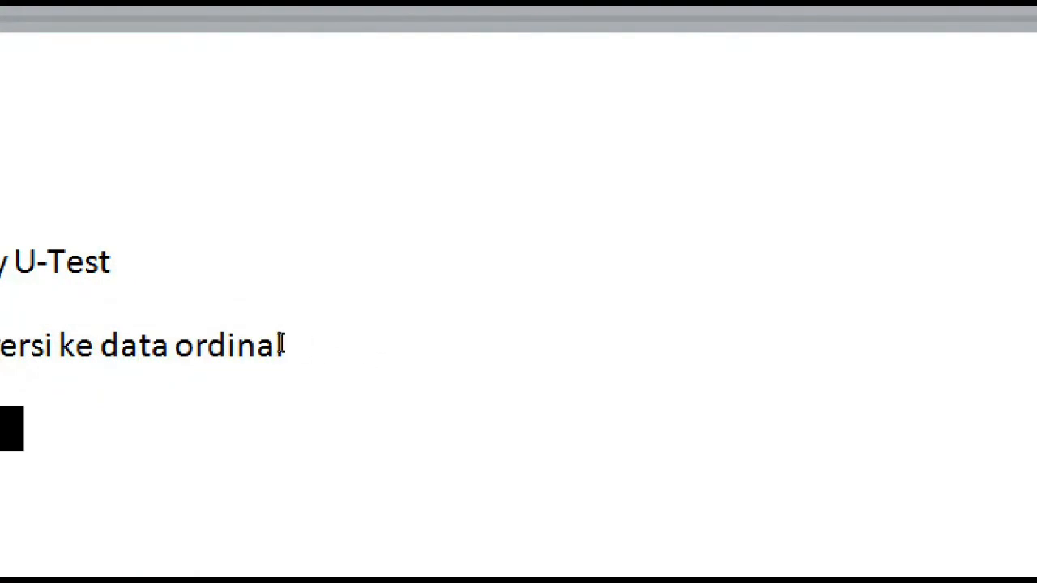
Step: Complete the SPSS line with "ke" and a copy of "data ordinal" from the "Manual" line, and begin a new line below it
{"action": "left_click", "coordinate": [258, 340]}
{"action": "left_click_drag", "start_coordinate": [266, 338], "coordinate": [344, 345]}
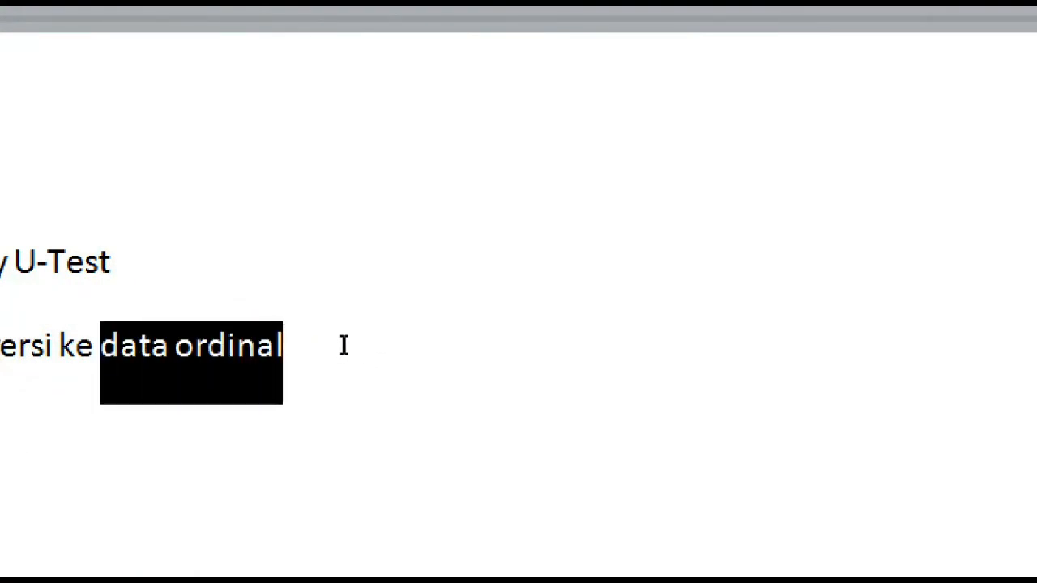
{"action": "right_click", "coordinate": [296, 344]}
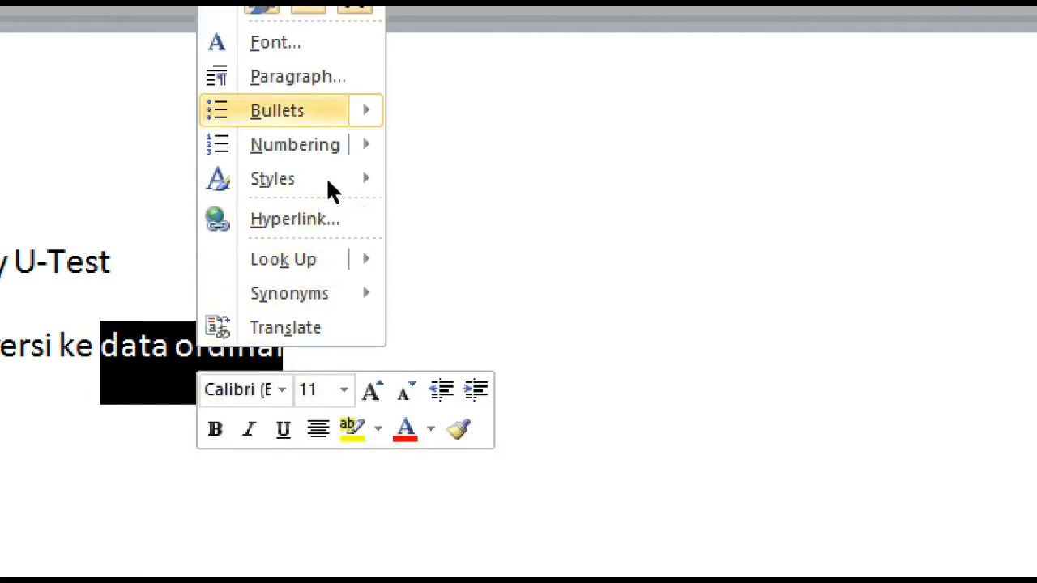
{"action": "left_click", "coordinate": [336, 84]}
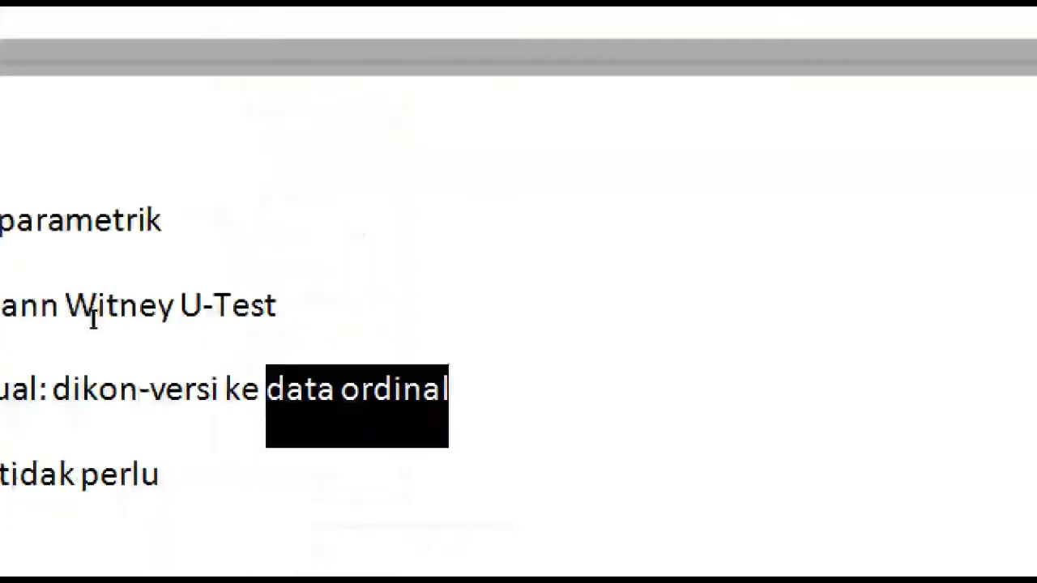
{"action": "left_click", "coordinate": [229, 395]}
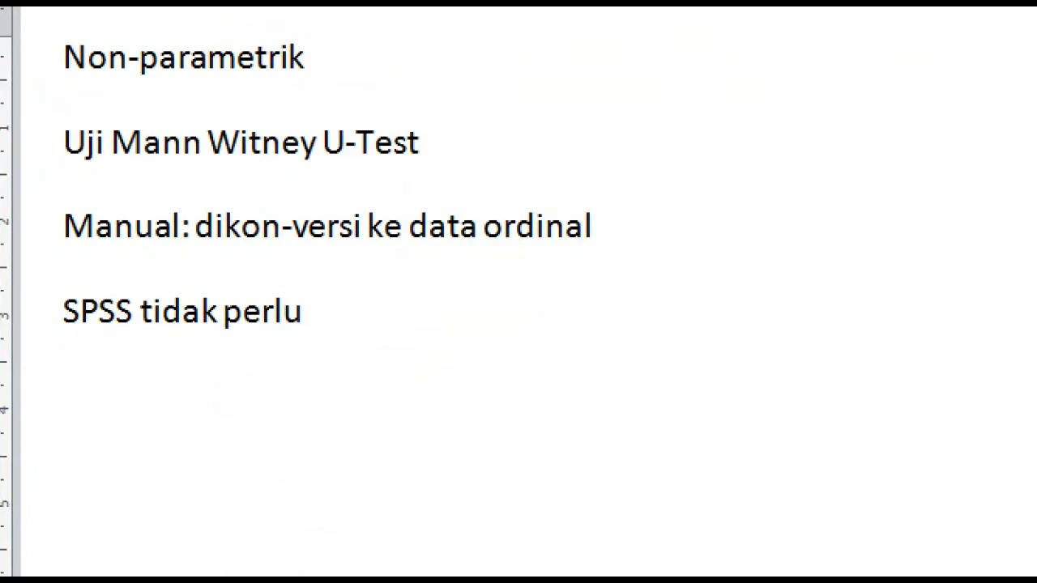
{"action": "type", "text": "ke"}
{"action": "right_click", "coordinate": [231, 387]}
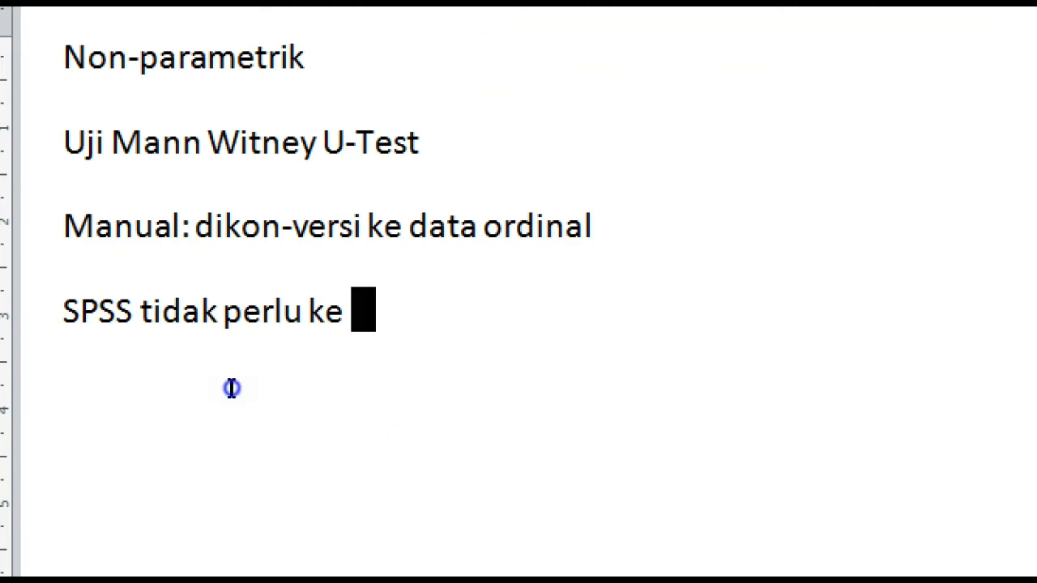
{"action": "key", "text": "ctrl+v"}
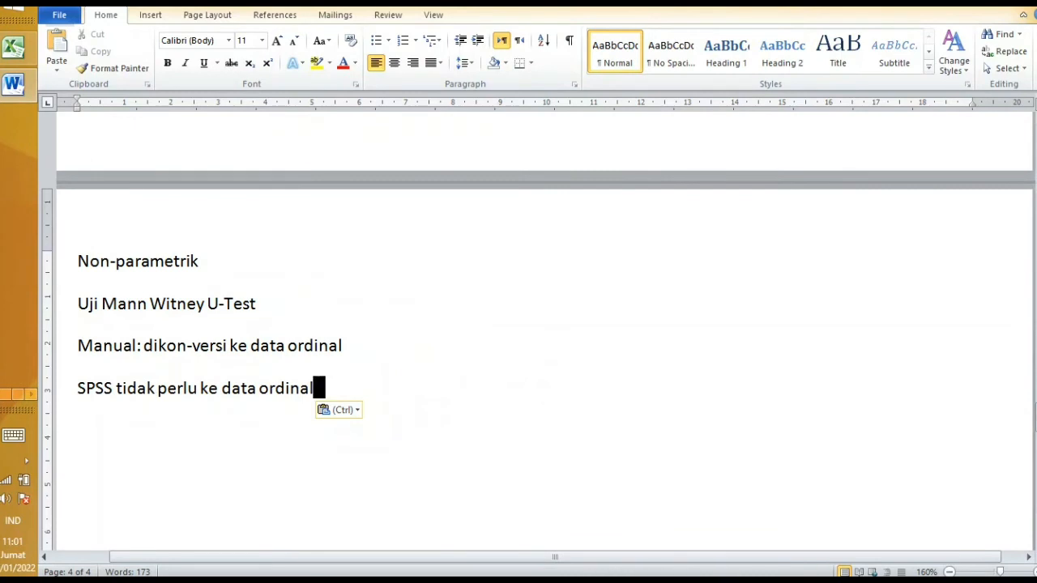
{"action": "key", "text": "Return"}
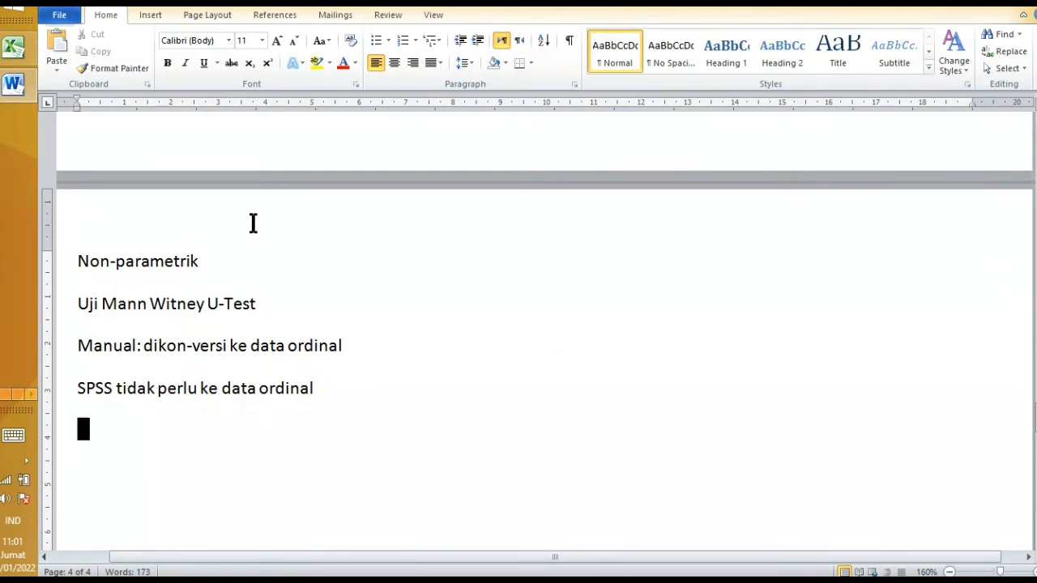
Step: Switch to the SPSS Data Editor and select the Uji_Komparasi values in rows 1 to 15
{"action": "left_click", "coordinate": [63, 273]}
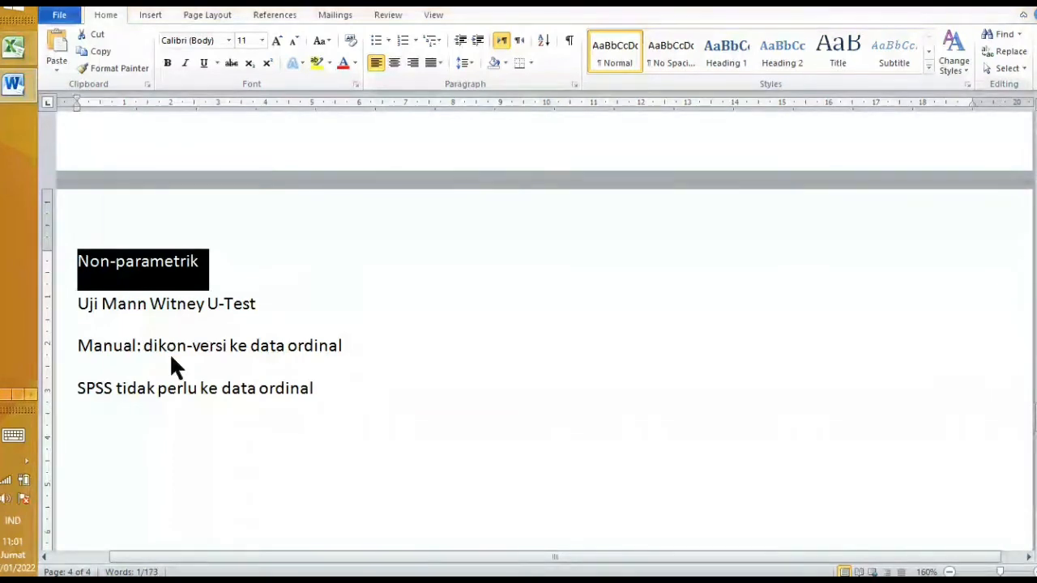
{"action": "key", "text": "alt+Tab"}
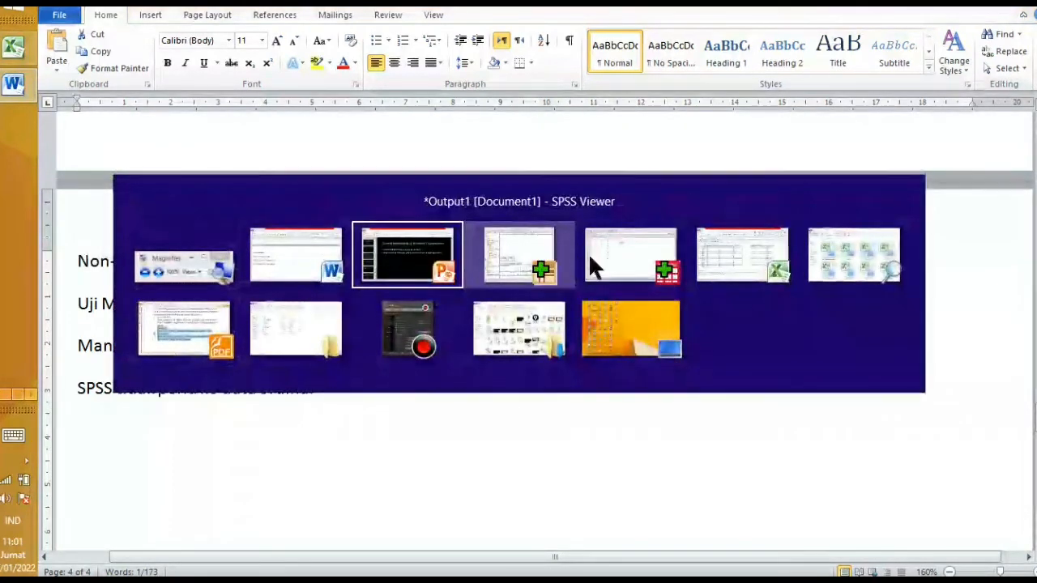
{"action": "left_click", "coordinate": [609, 254]}
{"action": "left_click", "coordinate": [405, 410]}
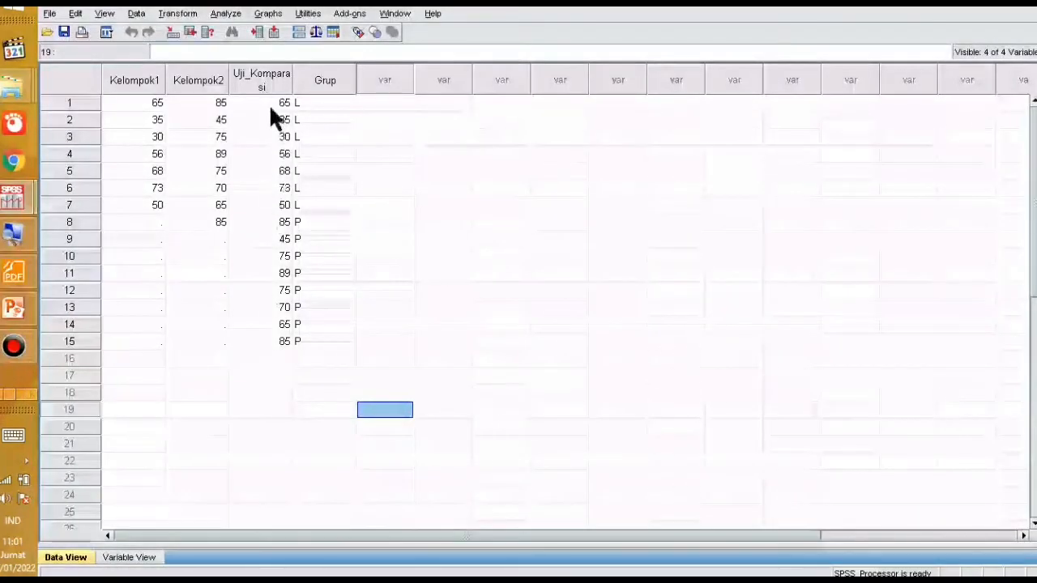
{"action": "left_click_drag", "start_coordinate": [271, 103], "coordinate": [267, 344]}
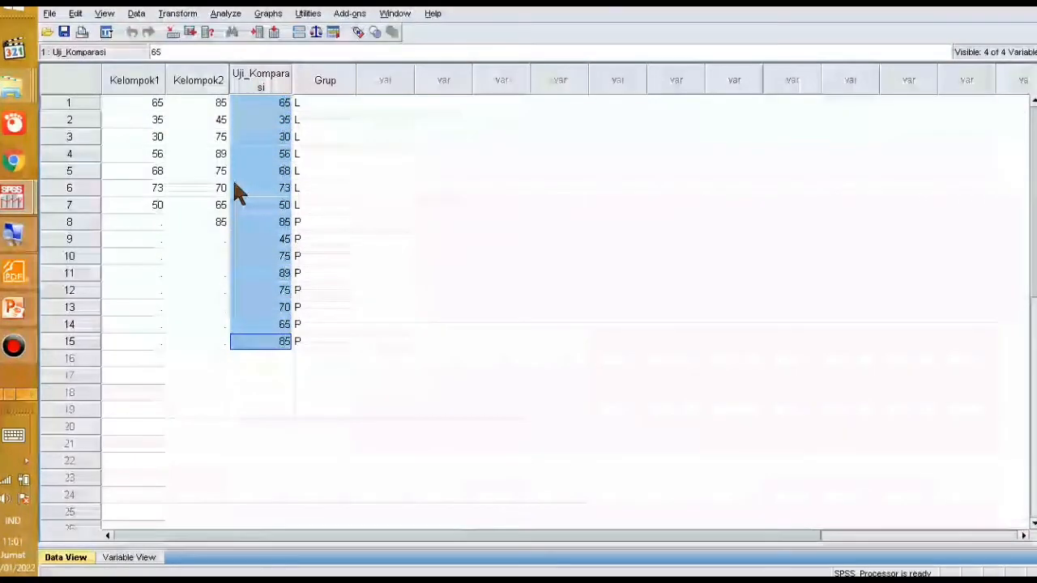
{"action": "left_click", "coordinate": [226, 14]}
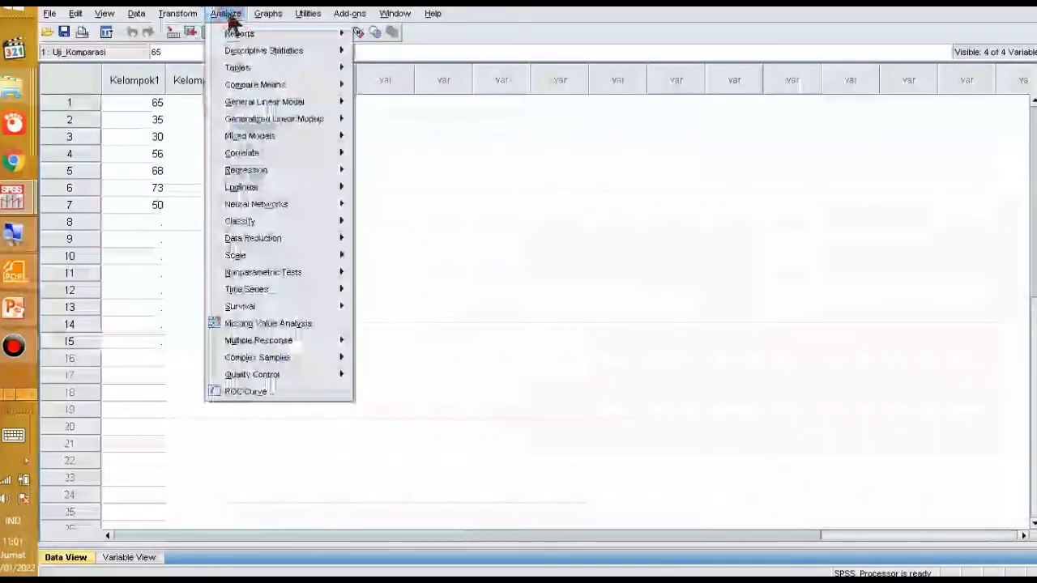
{"action": "mouse_move", "coordinate": [282, 307]}
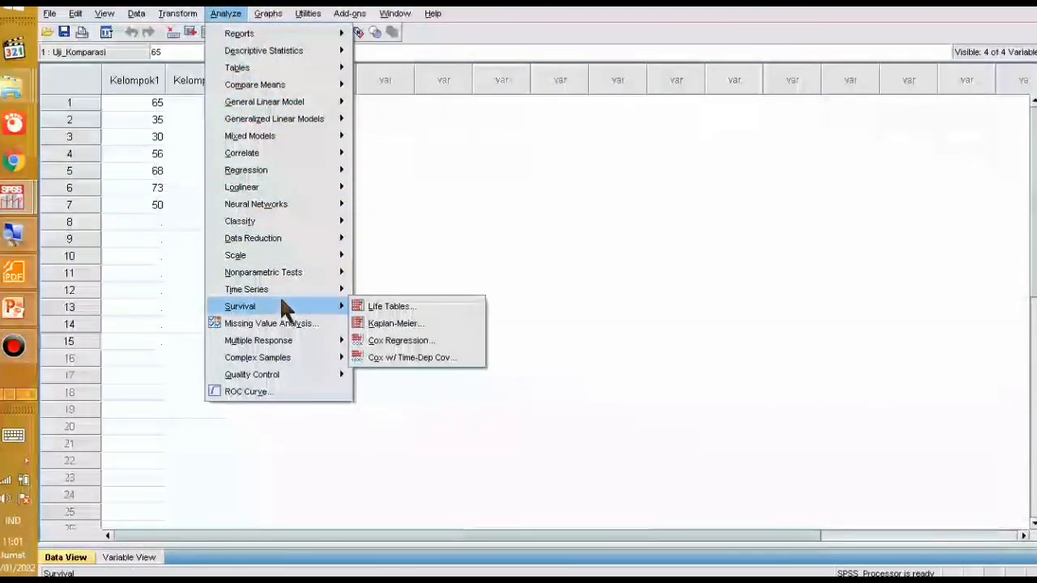
{"action": "mouse_move", "coordinate": [286, 275]}
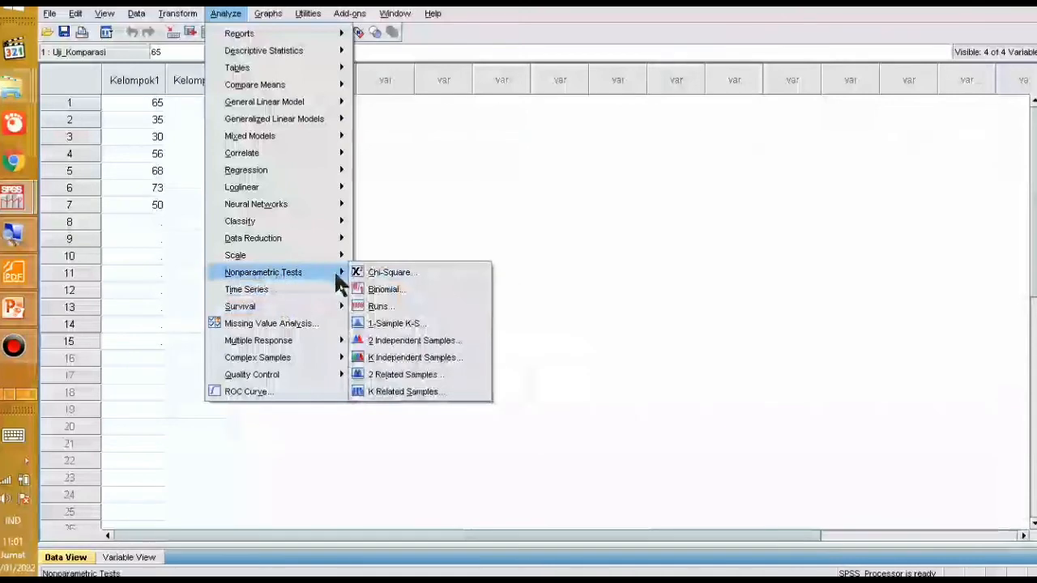
{"action": "left_click", "coordinate": [394, 340]}
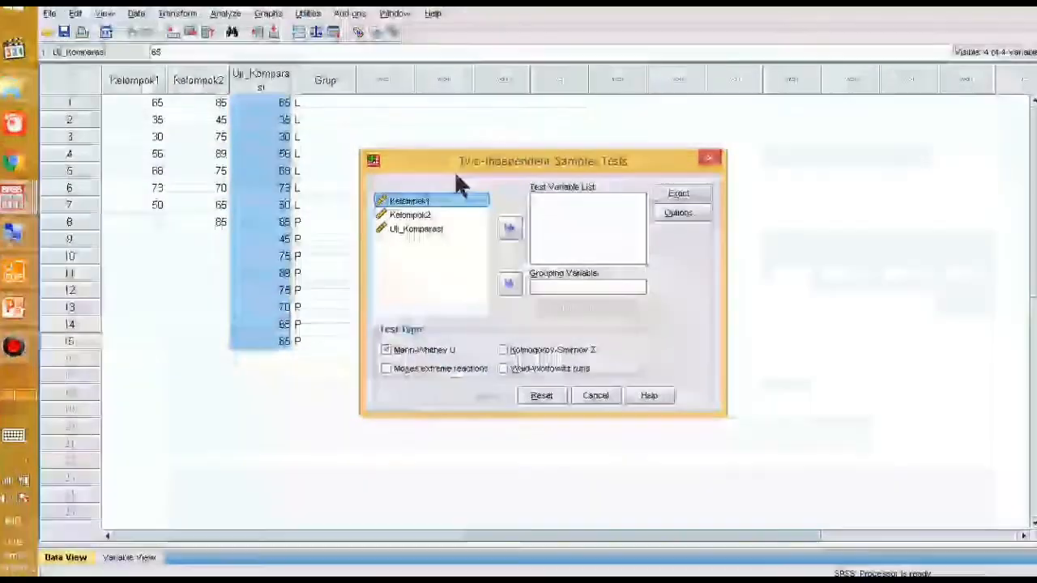
{"action": "left_click", "coordinate": [390, 228]}
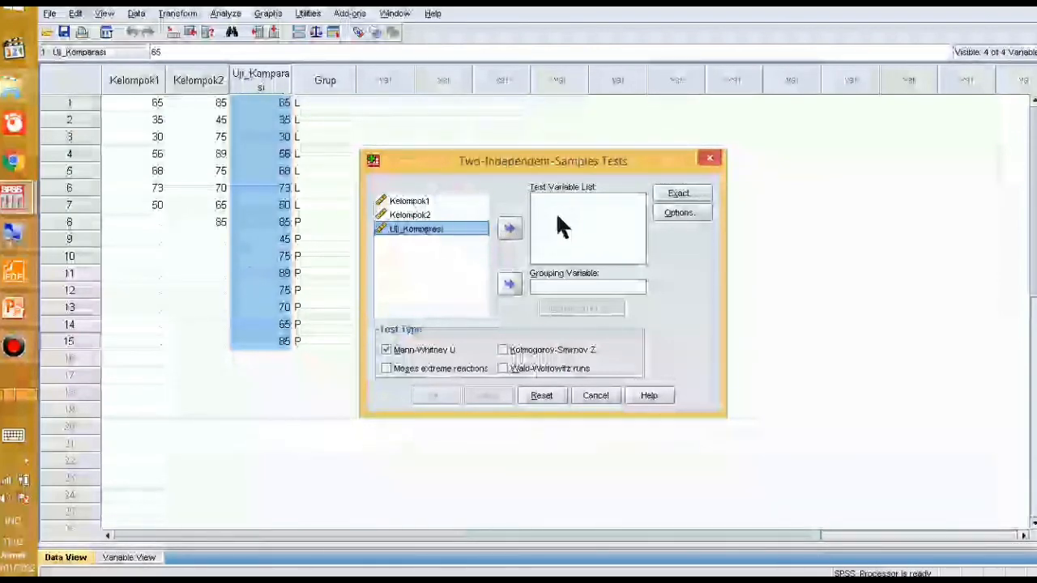
{"action": "left_click", "coordinate": [510, 229]}
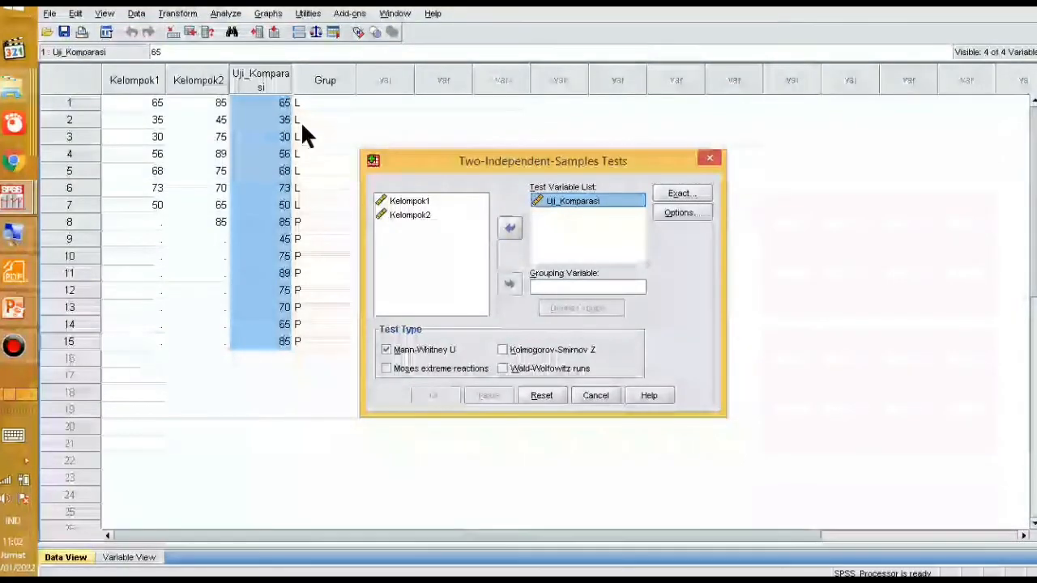
{"action": "key", "text": "Escape"}
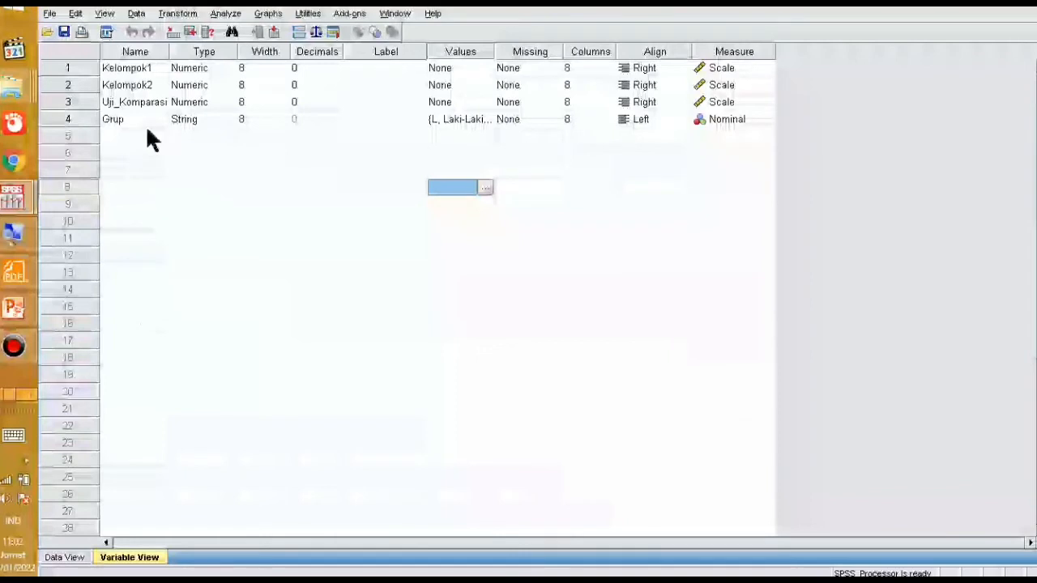
Step: Try to define a new variable named "Grup" in row 5 of the variable definitions
{"action": "left_click", "coordinate": [128, 120]}
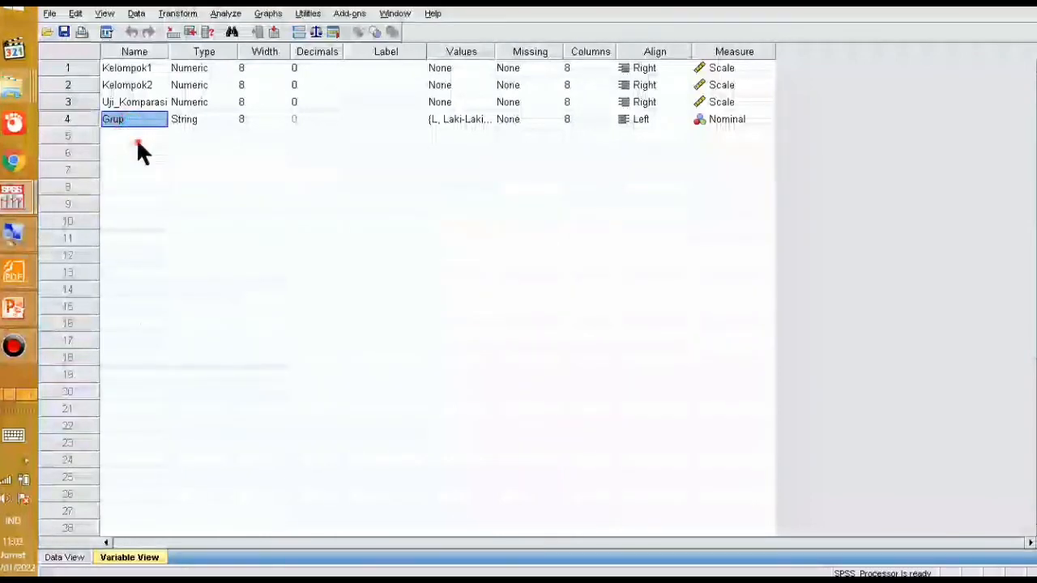
{"action": "left_click", "coordinate": [138, 138]}
{"action": "type", "text": "Grup"}
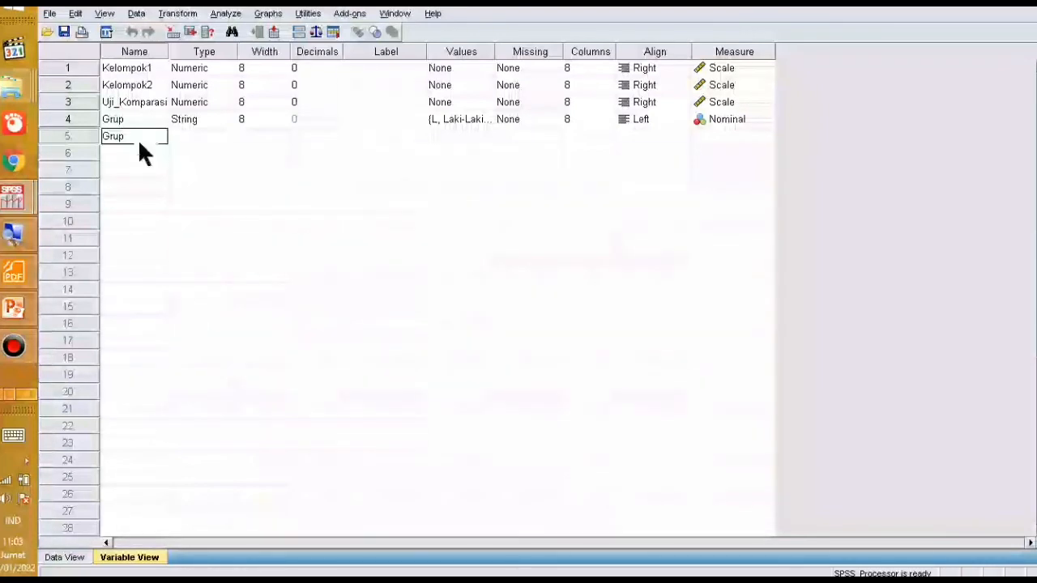
{"action": "key", "text": "Tab"}
{"action": "key", "text": "Return"}
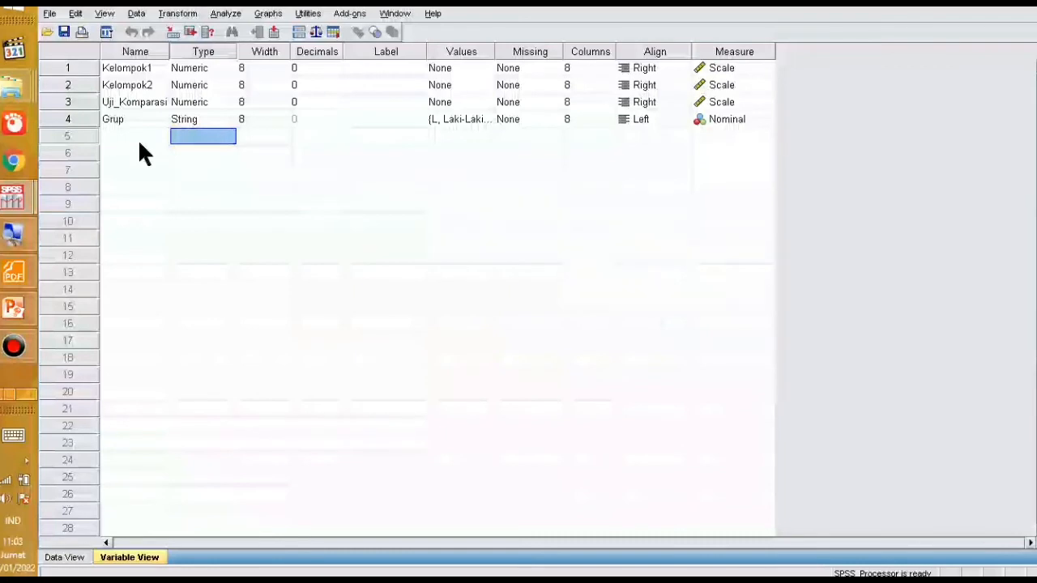
Step: Define a new numeric variable named "Gruping" in row 5 of the variable definitions
{"action": "left_click", "coordinate": [139, 143]}
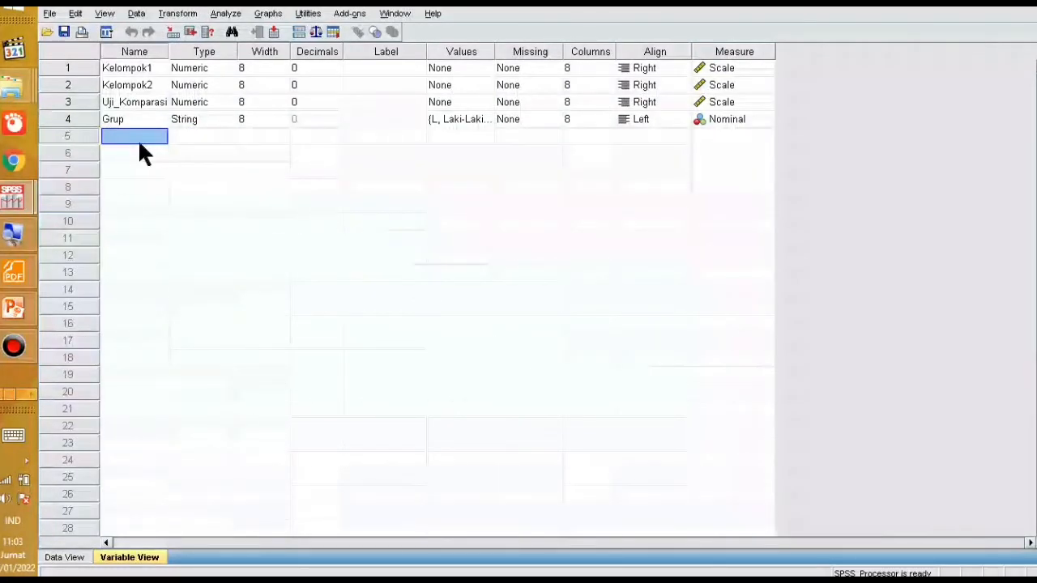
{"action": "type", "text": "Gru"}
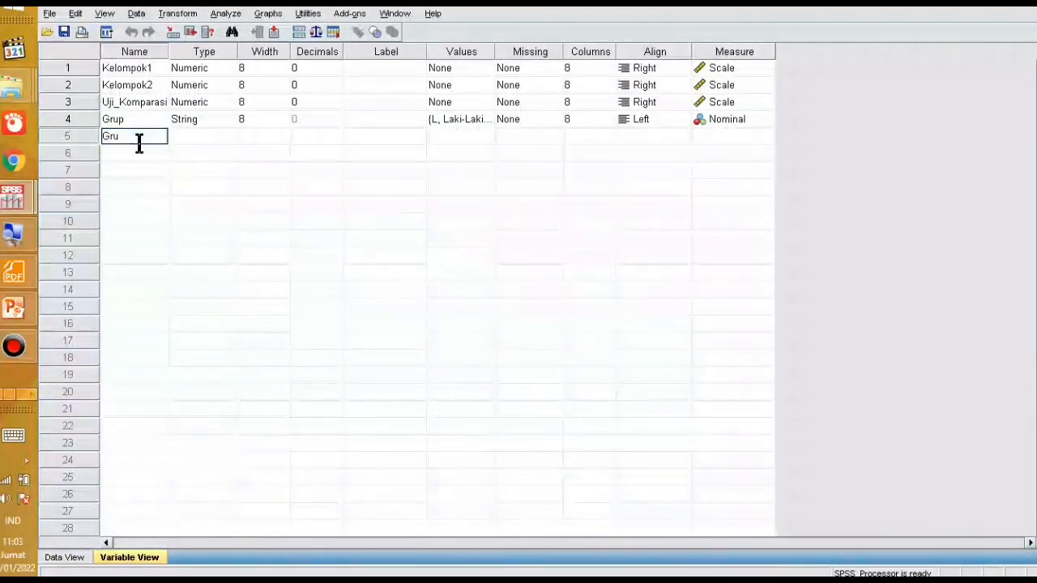
{"action": "type", "text": "pin"}
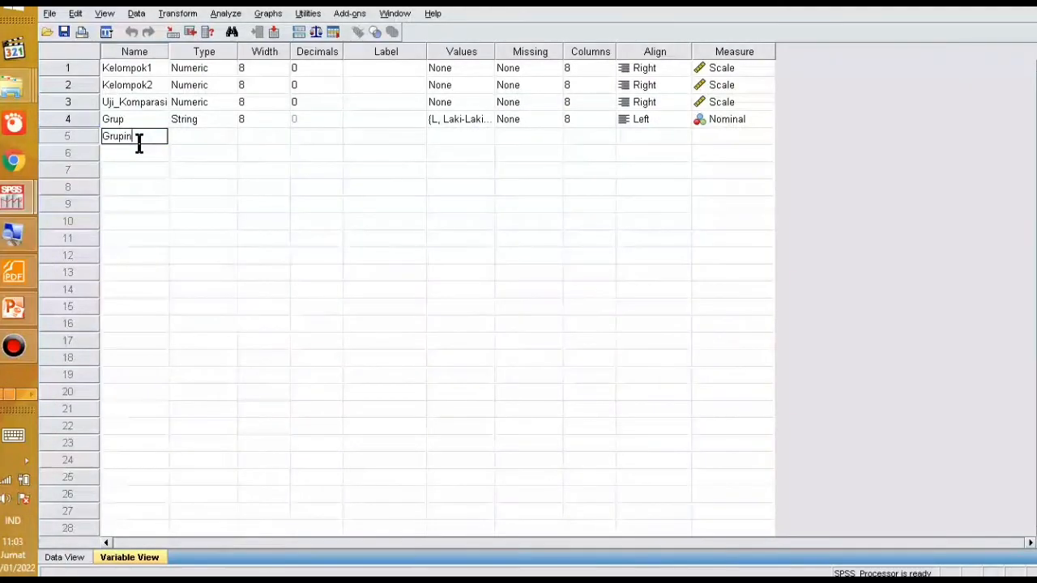
{"action": "type", "text": "g"}
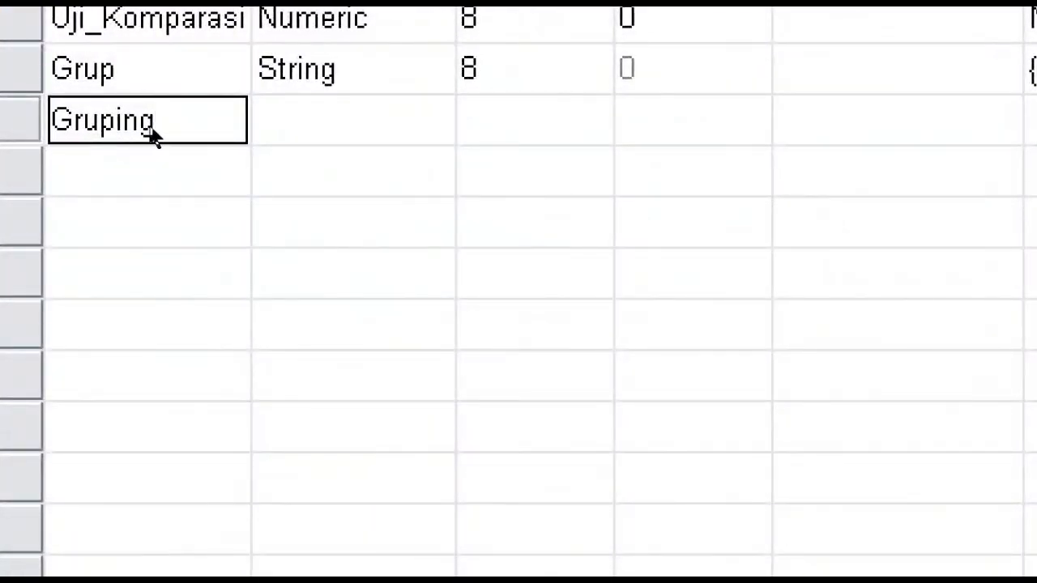
{"action": "key", "text": "Tab"}
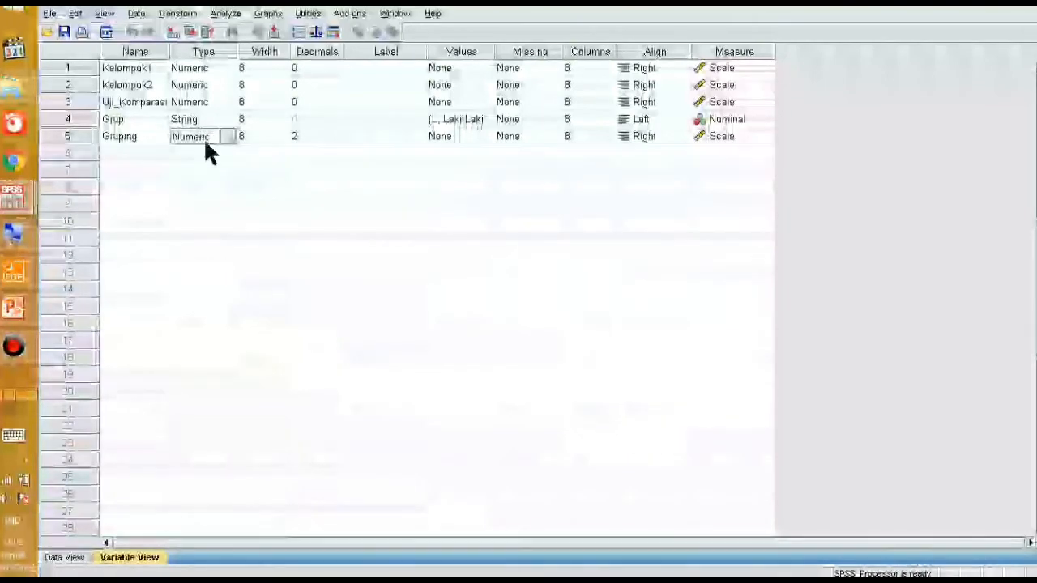
{"action": "left_click", "coordinate": [208, 153]}
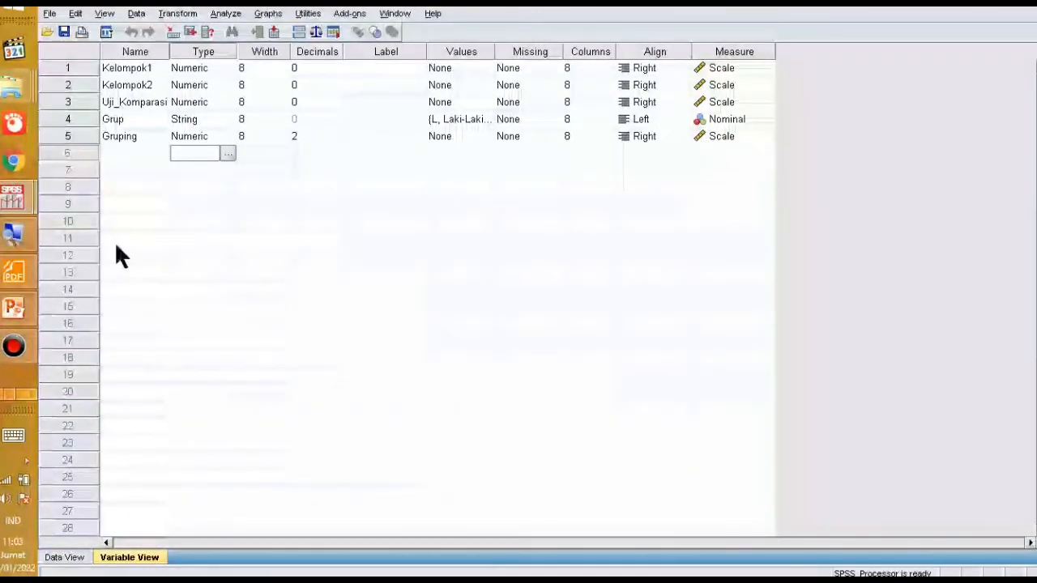
Step: Return to the data sheet and enter 1 as the Gruping value in rows 1 and 2
{"action": "left_click", "coordinate": [65, 558]}
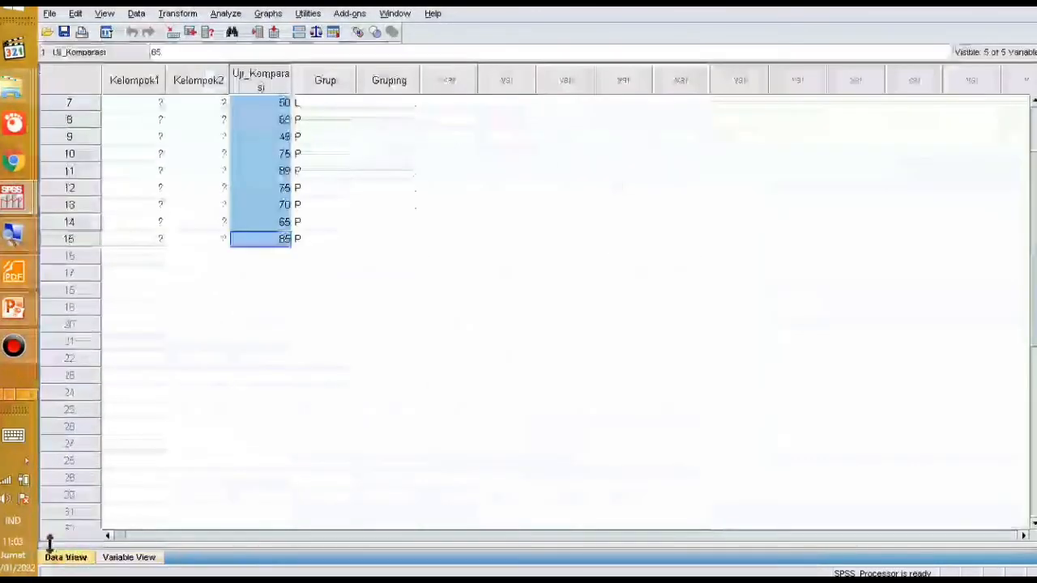
{"action": "left_click", "coordinate": [202, 343]}
{"action": "left_click", "coordinate": [371, 291]}
{"action": "scroll", "coordinate": [357, 283], "scroll_direction": "up", "scroll_amount": 2}
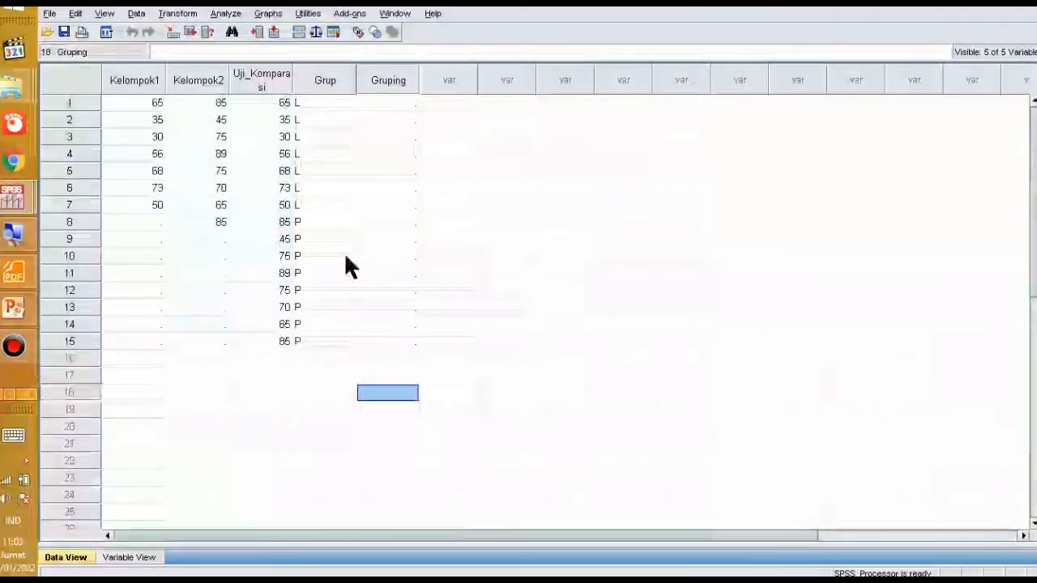
{"action": "left_click", "coordinate": [336, 103]}
{"action": "left_click", "coordinate": [386, 103]}
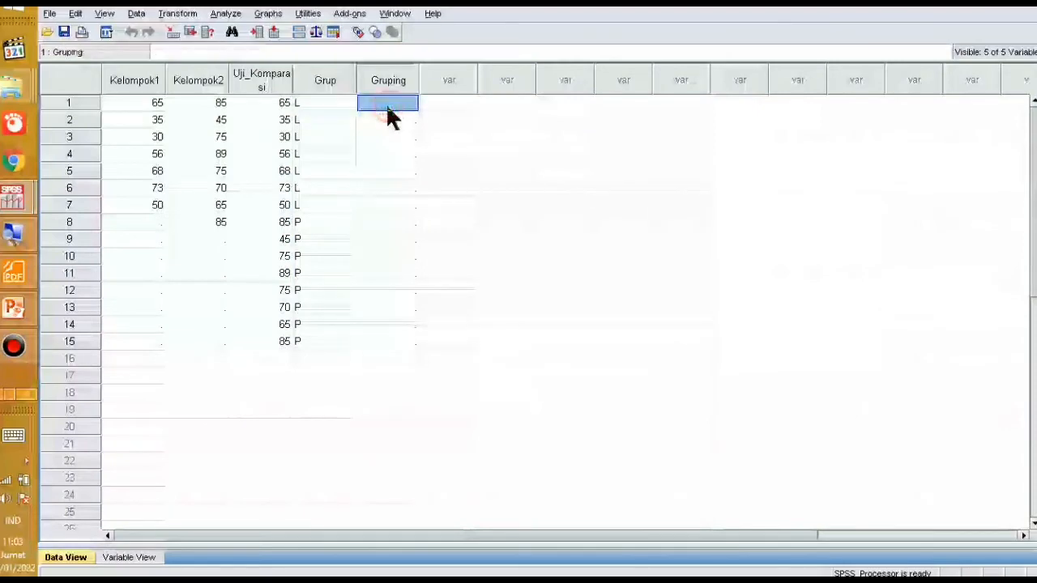
{"action": "double_click", "coordinate": [387, 106]}
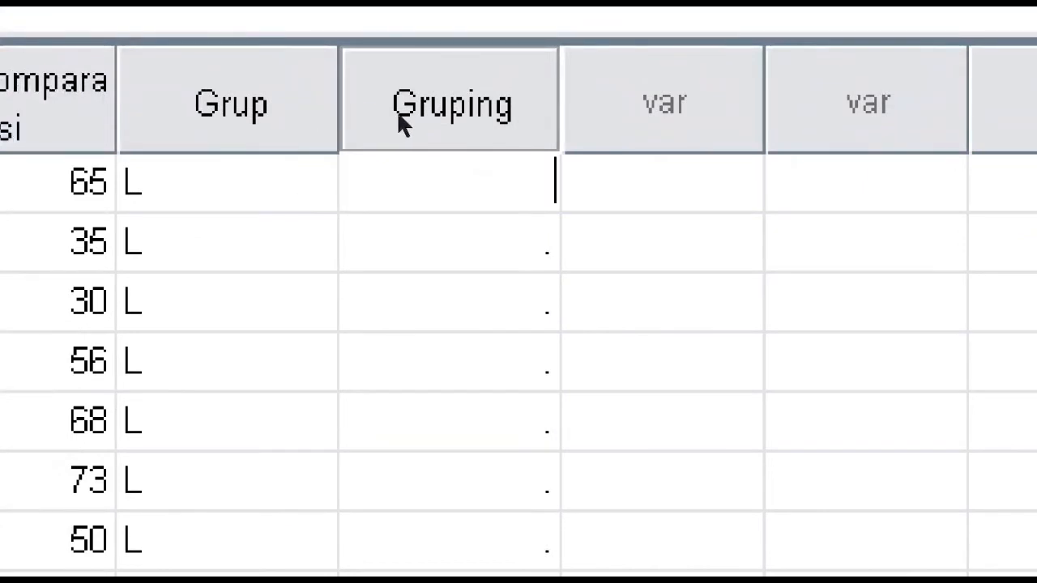
{"action": "type", "text": "1"}
{"action": "key", "text": "Return"}
{"action": "type", "text": "1"}
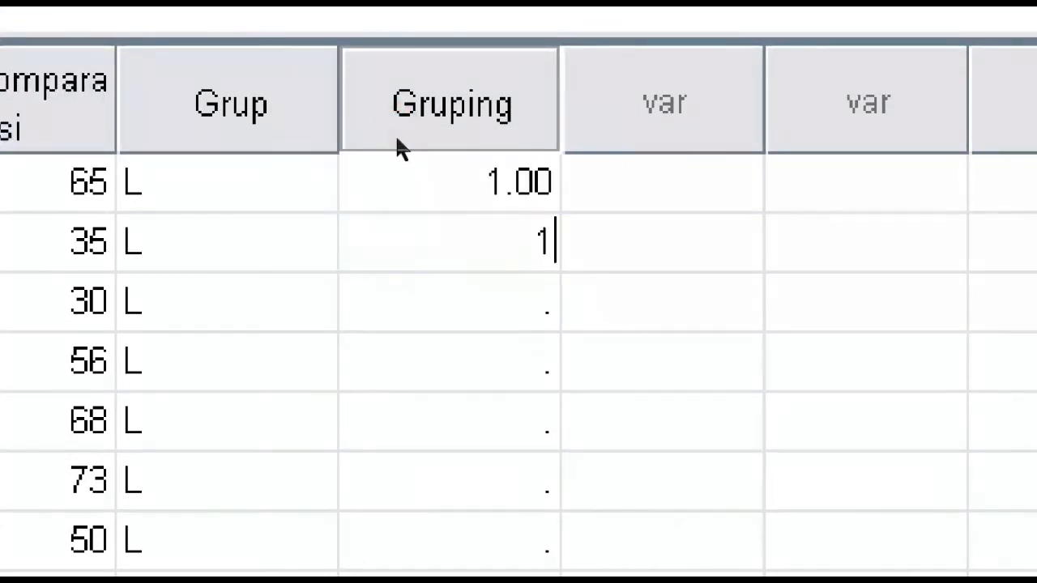
{"action": "key", "text": "Return"}
Step: Copy the row 1 Gruping value into rows 2 to 7 so that every L case is coded 1
{"action": "key", "text": "Down"}
{"action": "key", "text": "Up"}
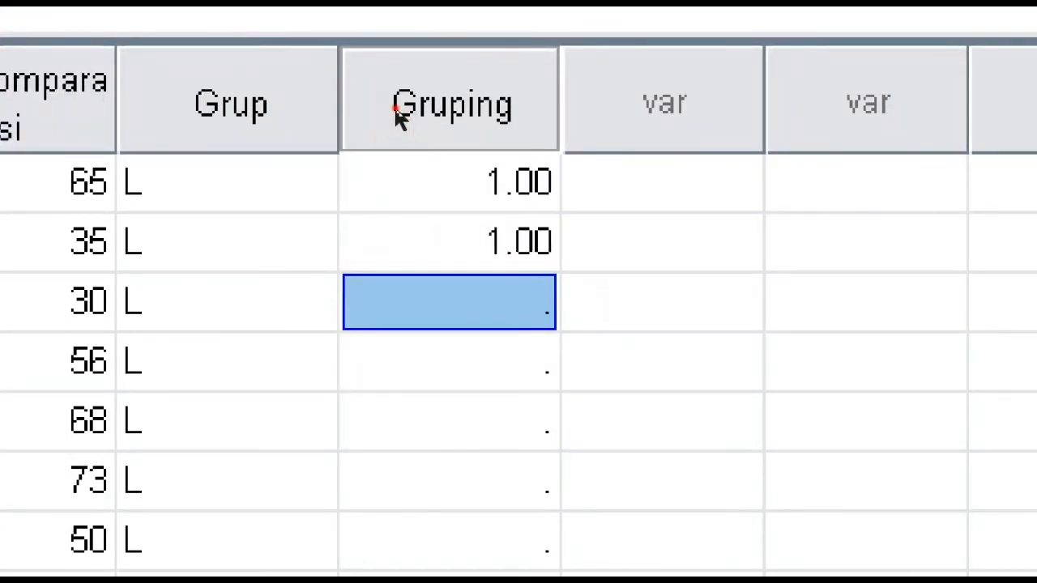
{"action": "key", "text": "Up"}
{"action": "key", "text": "Up"}
{"action": "key", "text": "Down"}
{"action": "key", "text": "Up"}
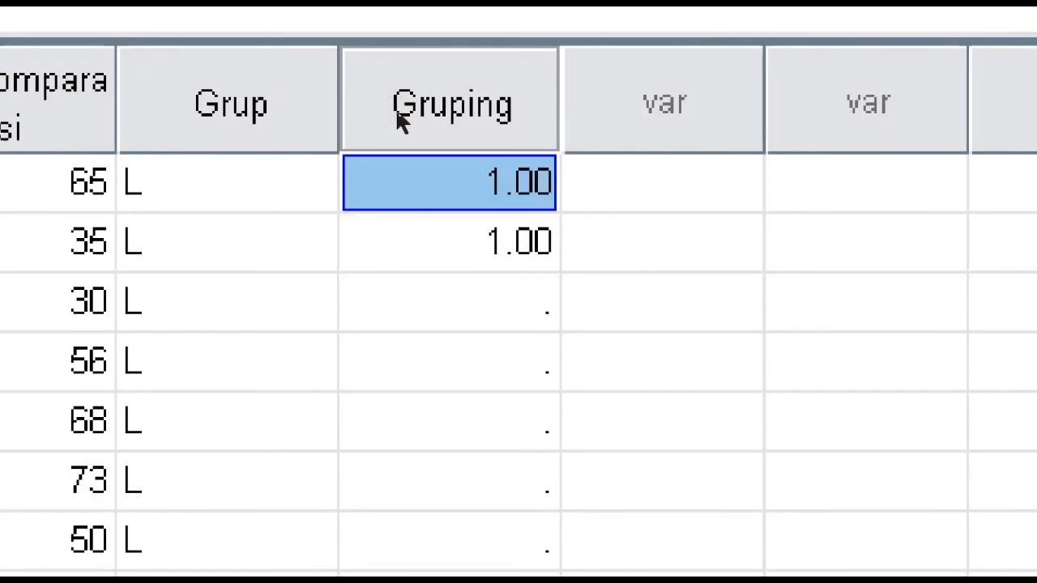
{"action": "right_click", "coordinate": [391, 109]}
{"action": "key", "text": "Down"}
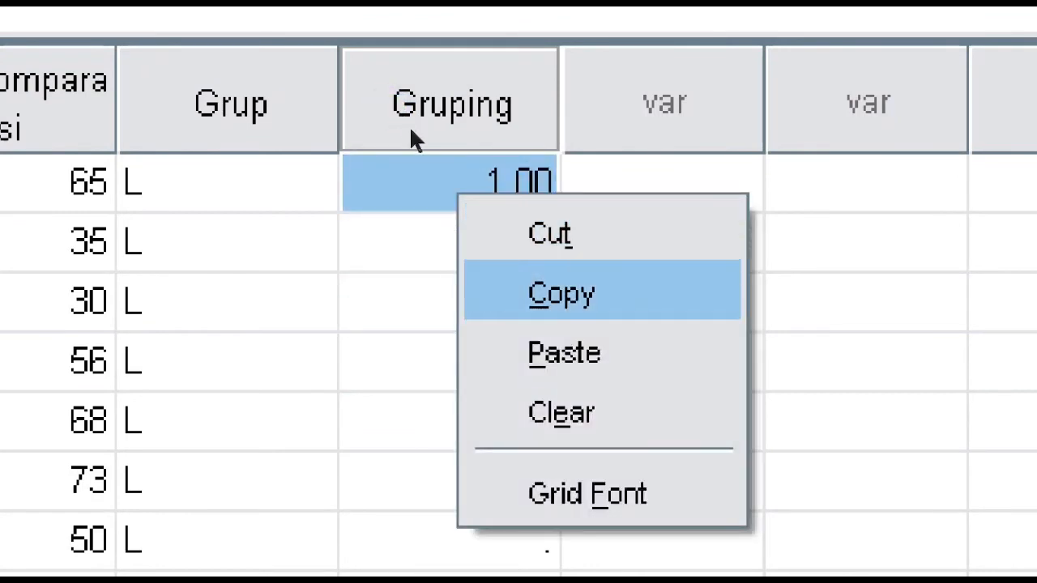
{"action": "key", "text": "Return"}
{"action": "key", "text": "Down"}
{"action": "key", "text": "shift+Down"}
{"action": "key", "text": "shift+Down"}
{"action": "key", "text": "shift+Down"}
{"action": "key", "text": "shift+Down"}
{"action": "key", "text": "shift+Down"}
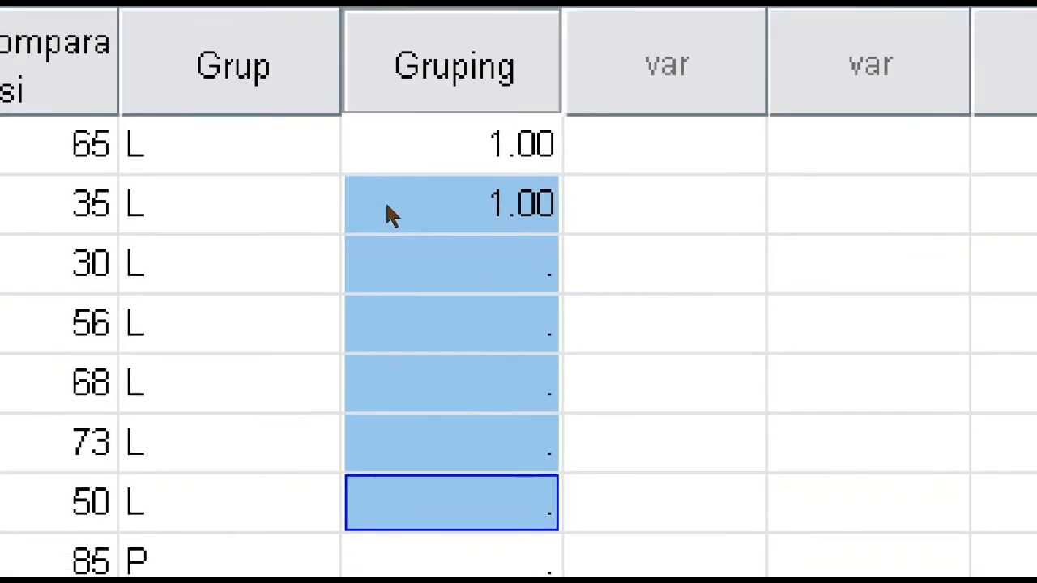
{"action": "key", "text": "shift+F10"}
{"action": "key", "text": "Down"}
{"action": "key", "text": "Down"}
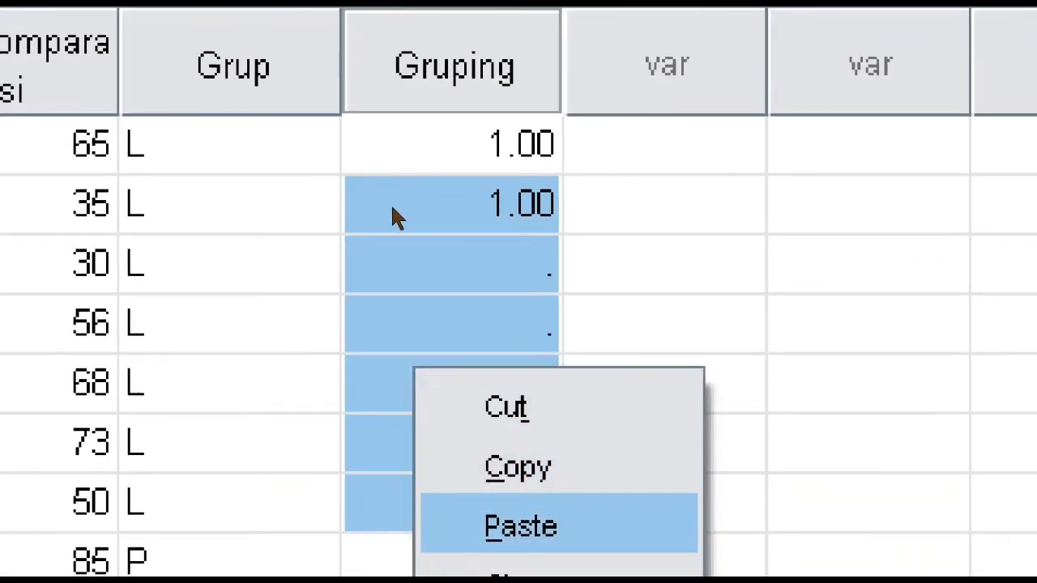
{"action": "key", "text": "Return"}
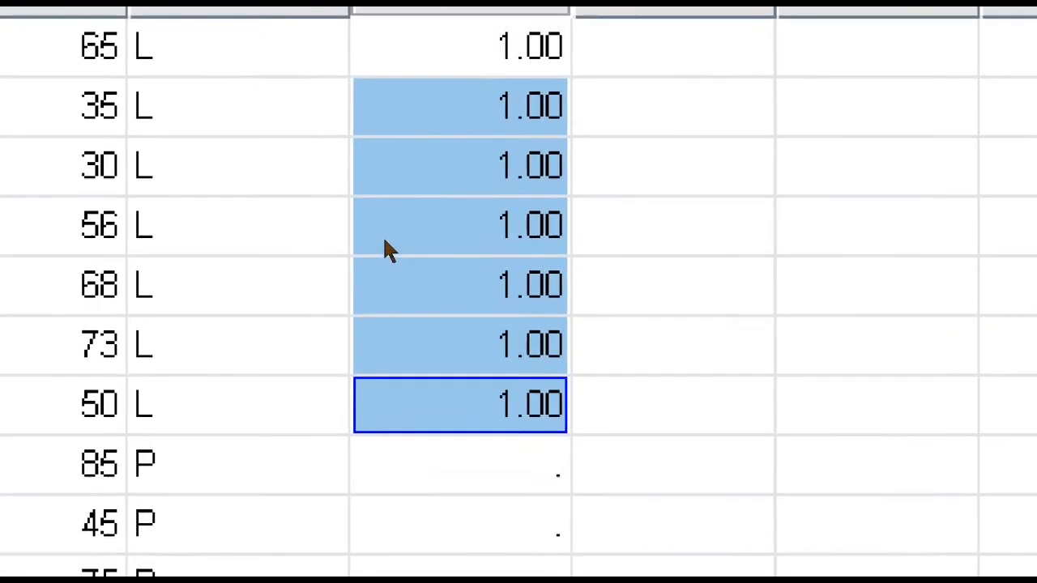
Step: Enter 2 as the Gruping value in row 8, the first P case
{"action": "key", "text": "Down"}
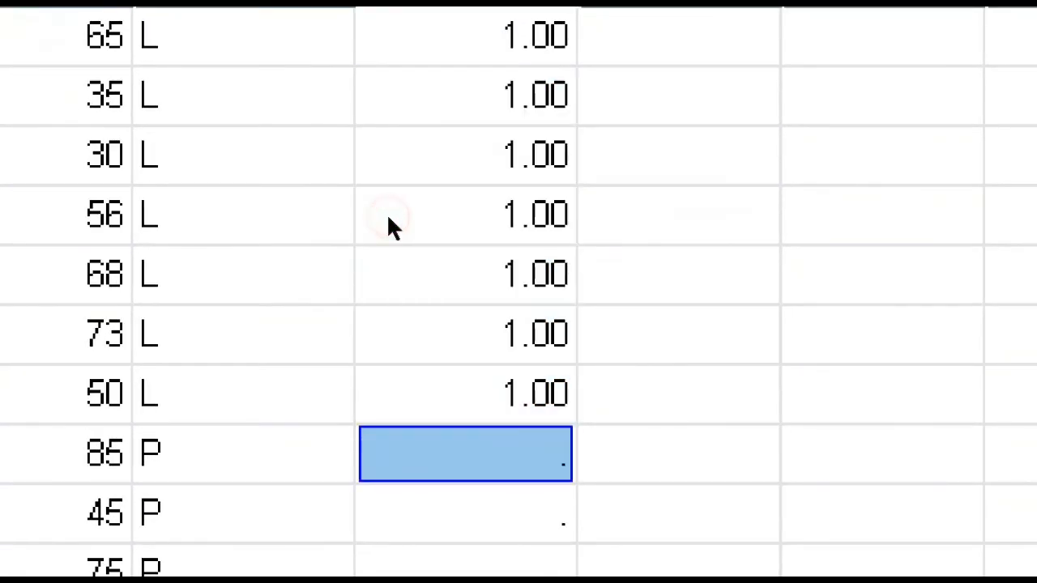
{"action": "type", "text": "2"}
{"action": "key", "text": "Return"}
{"action": "key", "text": "Up"}
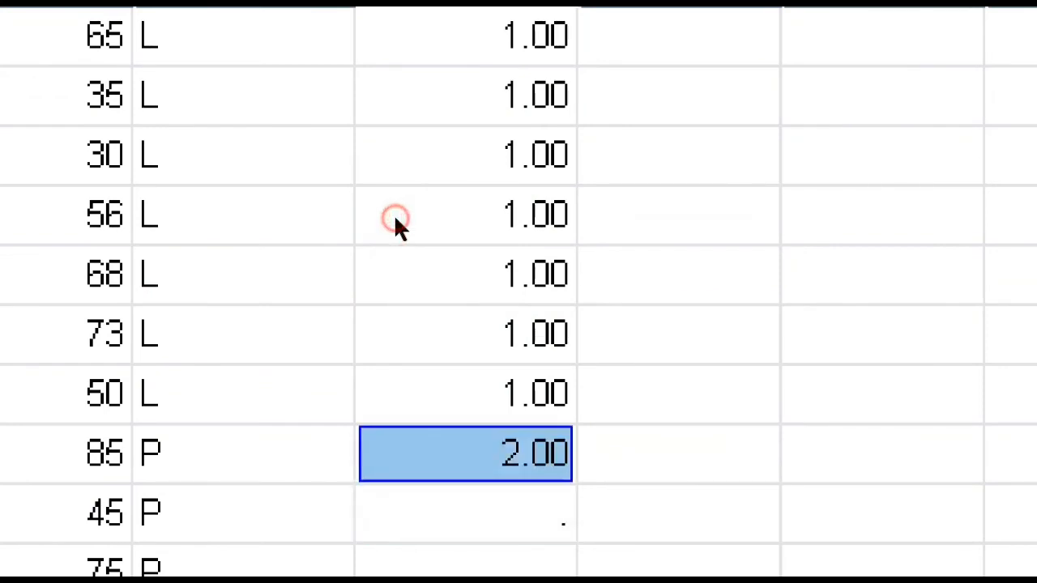
Step: Copy the row 8 Gruping value into rows 9 to 15 so that every P case is coded 2
{"action": "key", "text": "shift+F10"}
{"action": "key", "text": "Down"}
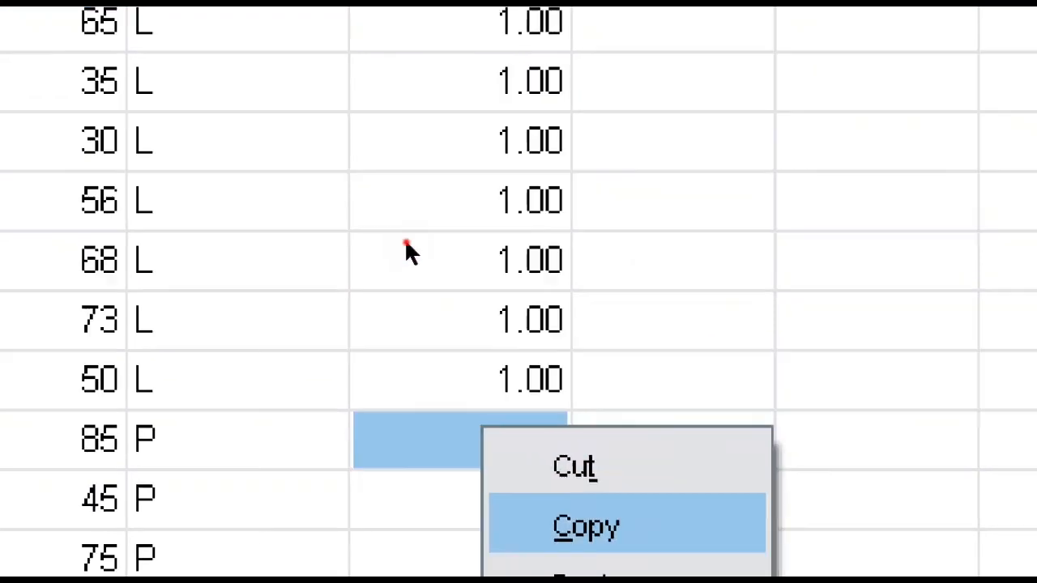
{"action": "key", "text": "Return"}
{"action": "key", "text": "Down"}
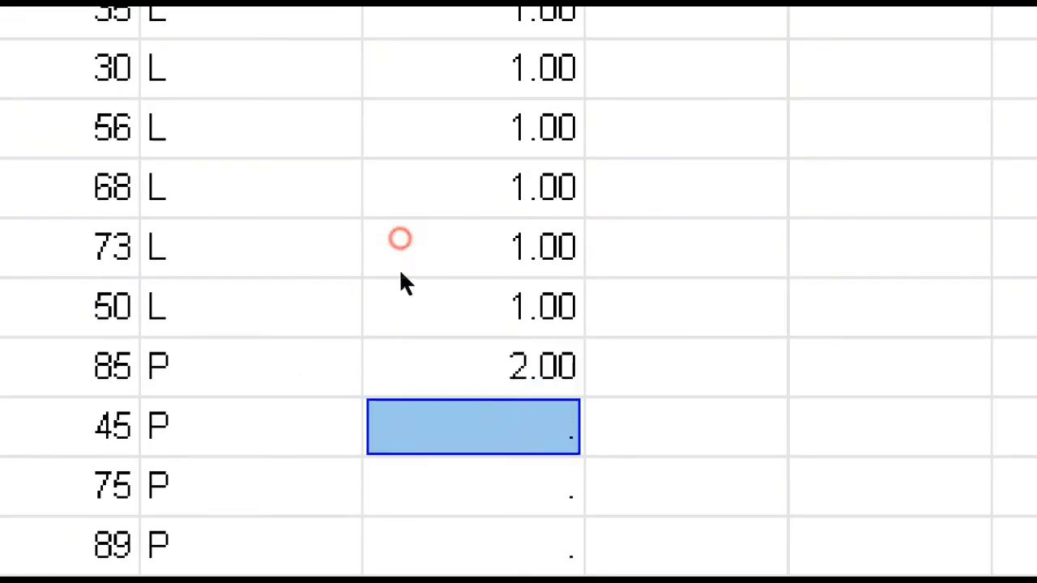
{"action": "key", "text": "shift+Down"}
{"action": "key", "text": "shift+Down"}
{"action": "key", "text": "shift+Down"}
{"action": "key", "text": "shift+Down"}
{"action": "key", "text": "shift+Down"}
{"action": "key", "text": "shift+Down"}
{"action": "key", "text": "shift+Up"}
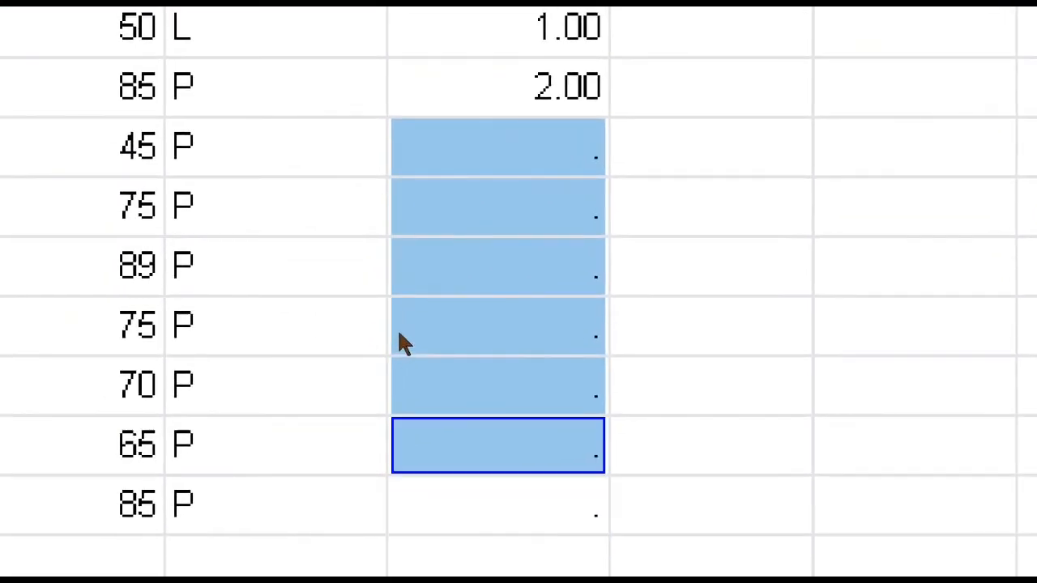
{"action": "left_click_drag", "start_coordinate": [398, 333], "coordinate": [396, 336]}
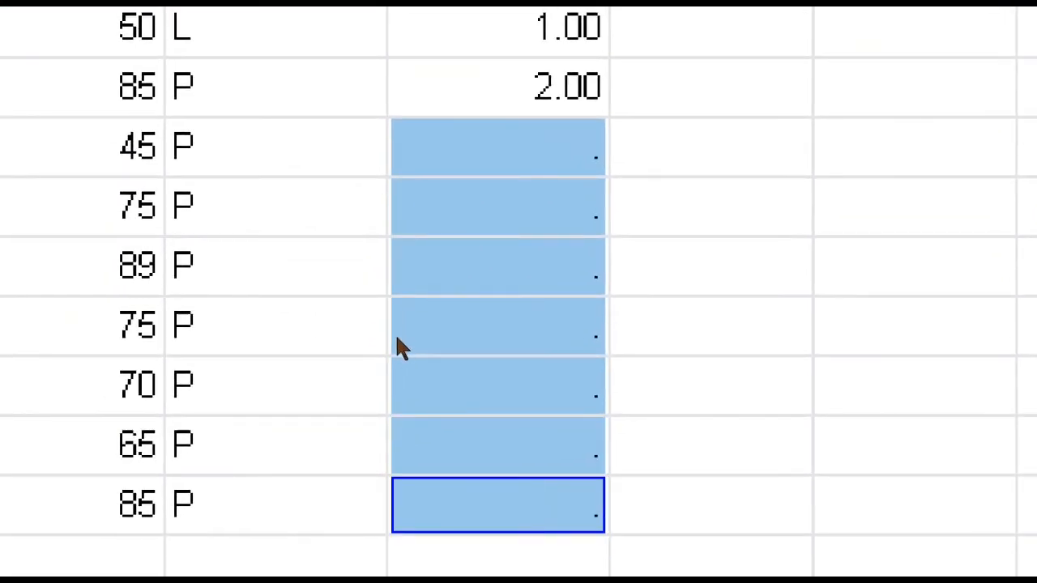
{"action": "right_click", "coordinate": [380, 285]}
{"action": "key", "text": "Return"}
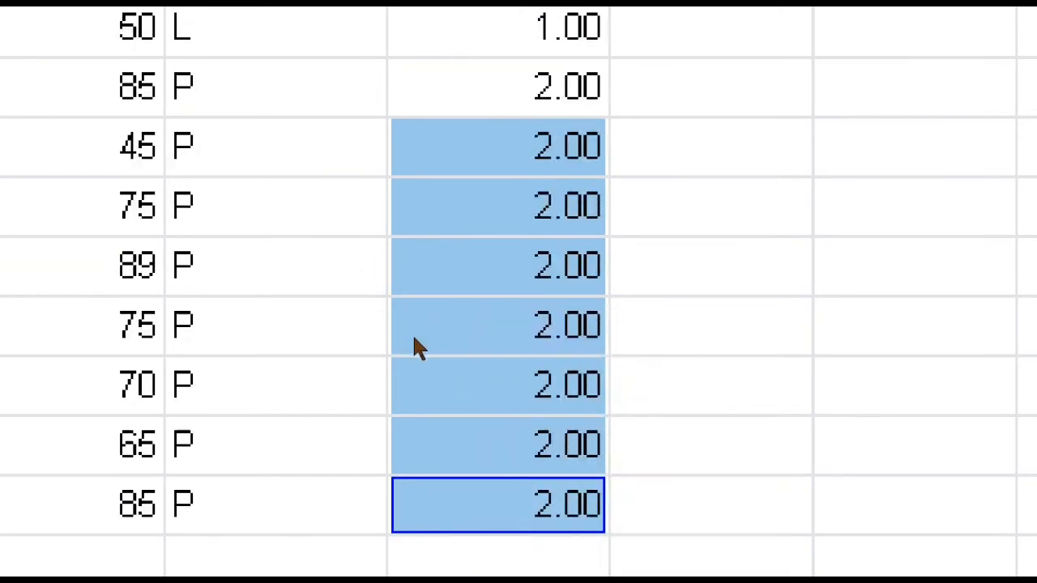
{"action": "type", "text": "2"}
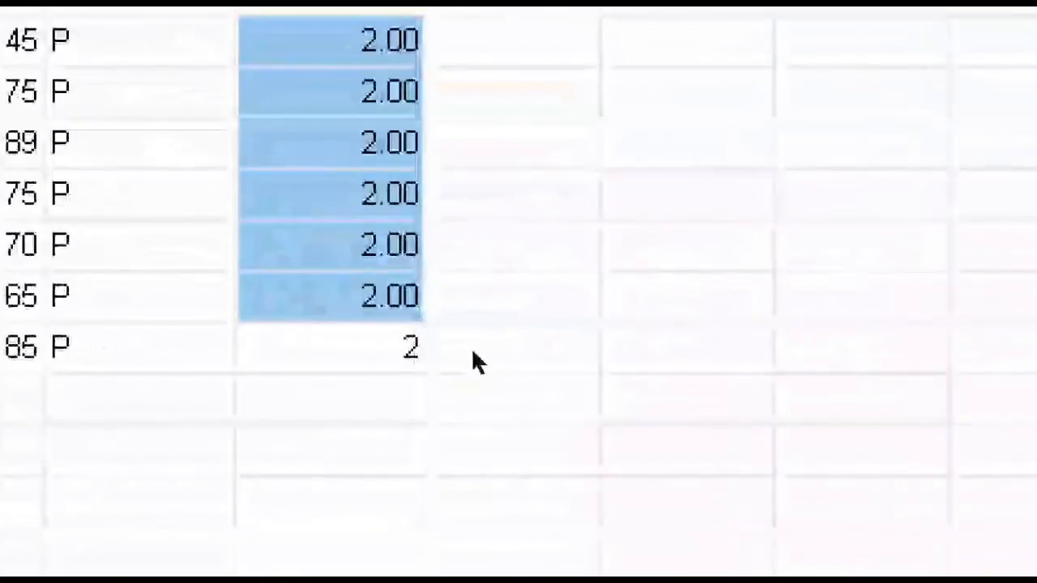
{"action": "left_click", "coordinate": [475, 362]}
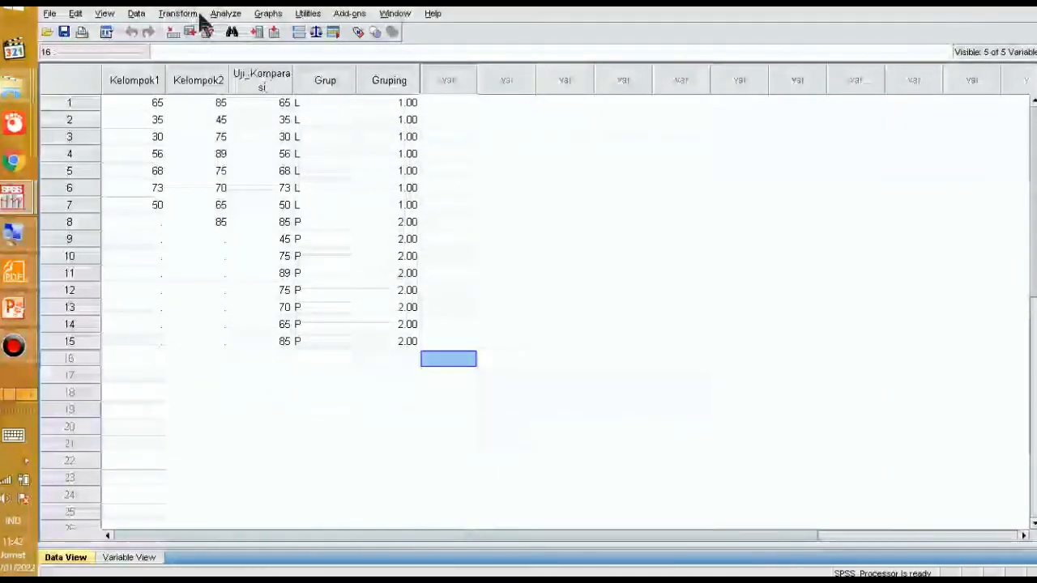
Step: Start the nonparametric test for 2 Independent Samples and add Uji_Komparasi as the test variable
{"action": "left_click", "coordinate": [224, 14]}
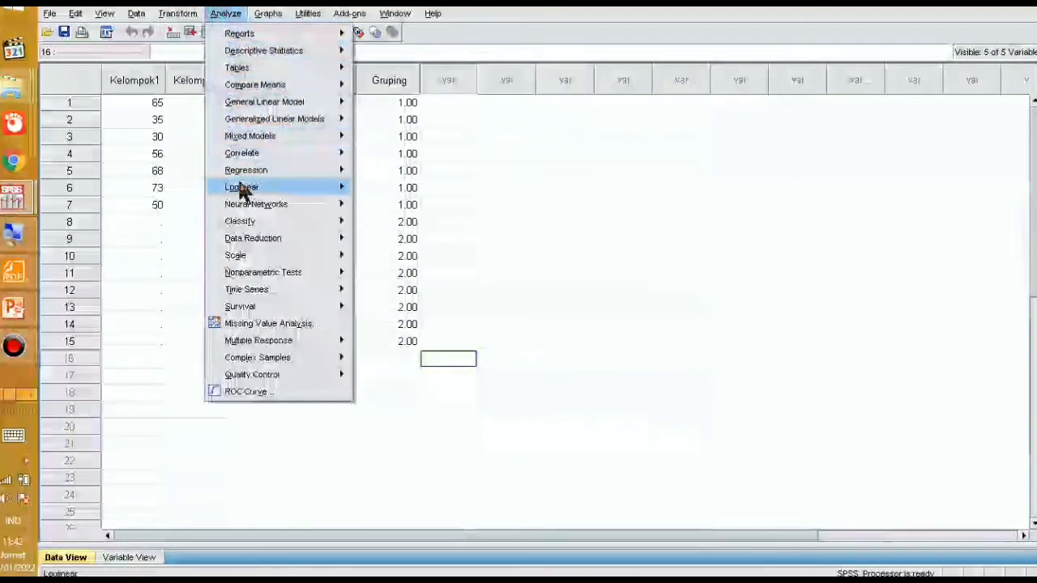
{"action": "mouse_move", "coordinate": [321, 279]}
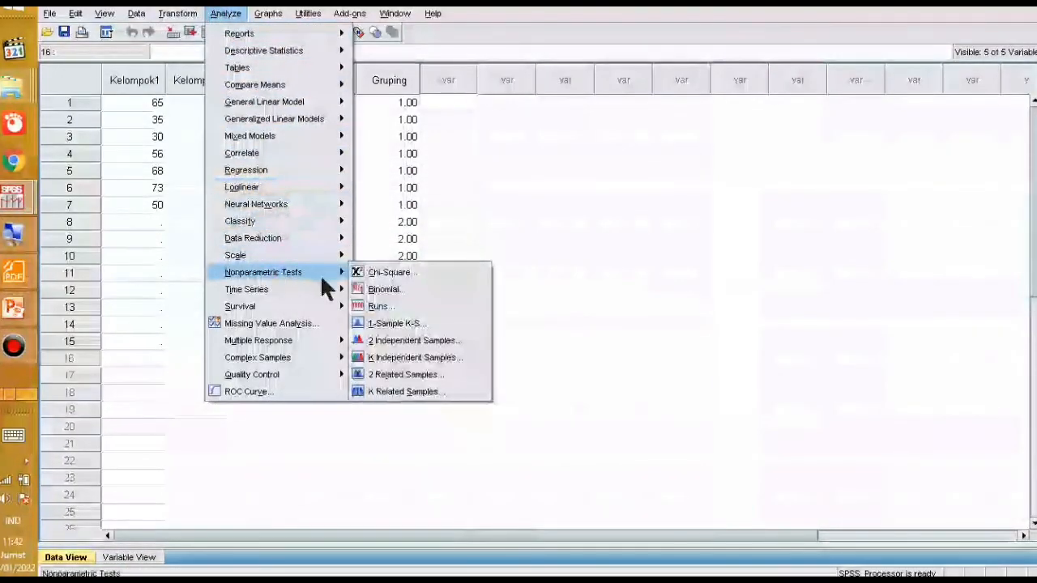
{"action": "left_click", "coordinate": [401, 342]}
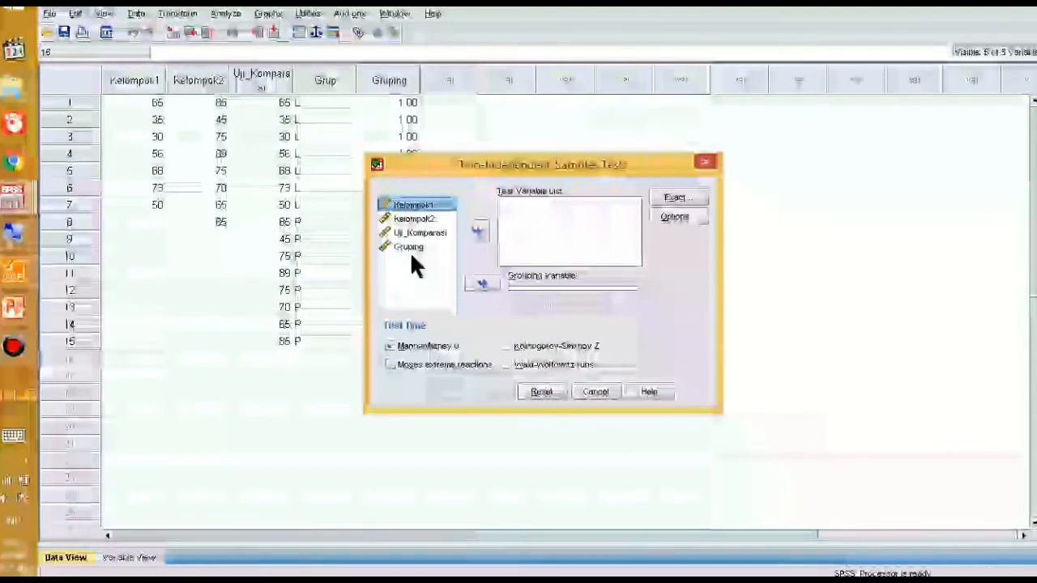
{"action": "left_click", "coordinate": [417, 233]}
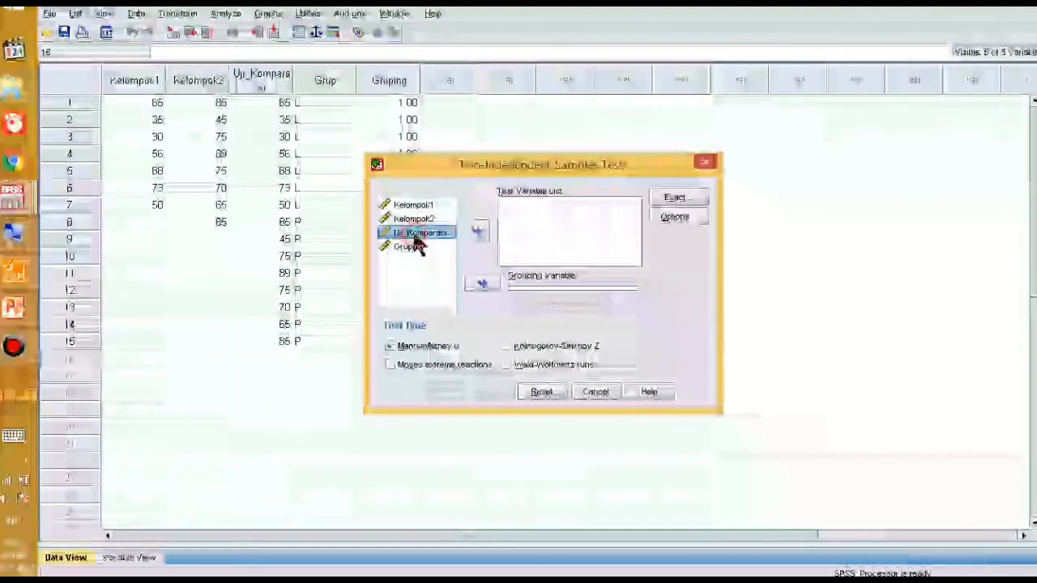
{"action": "left_click", "coordinate": [478, 235]}
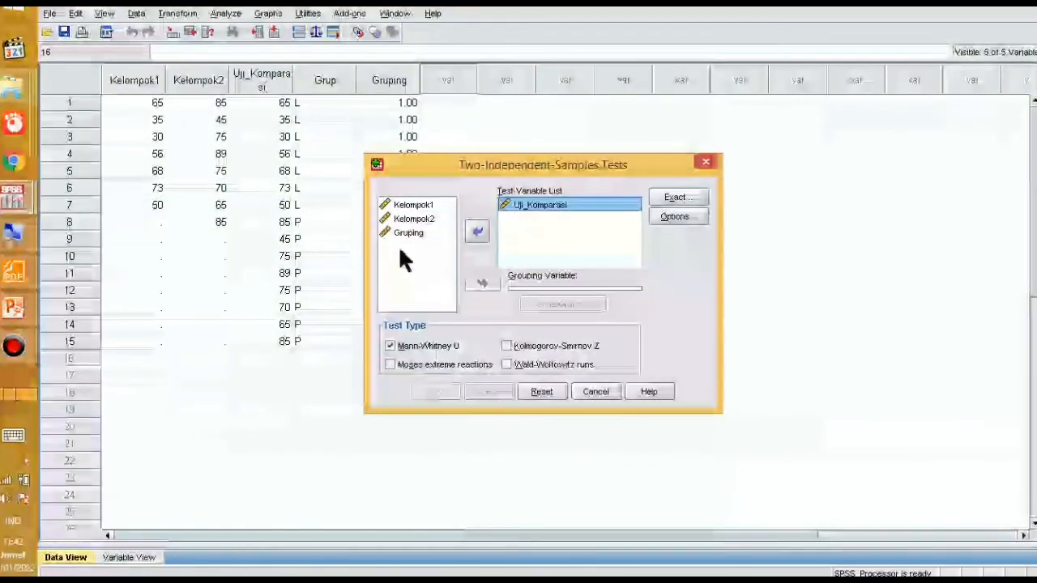
Step: Assign Gruping as the grouping variable and define Group 1 as 1 and Group 2 as 2
{"action": "left_click", "coordinate": [407, 233]}
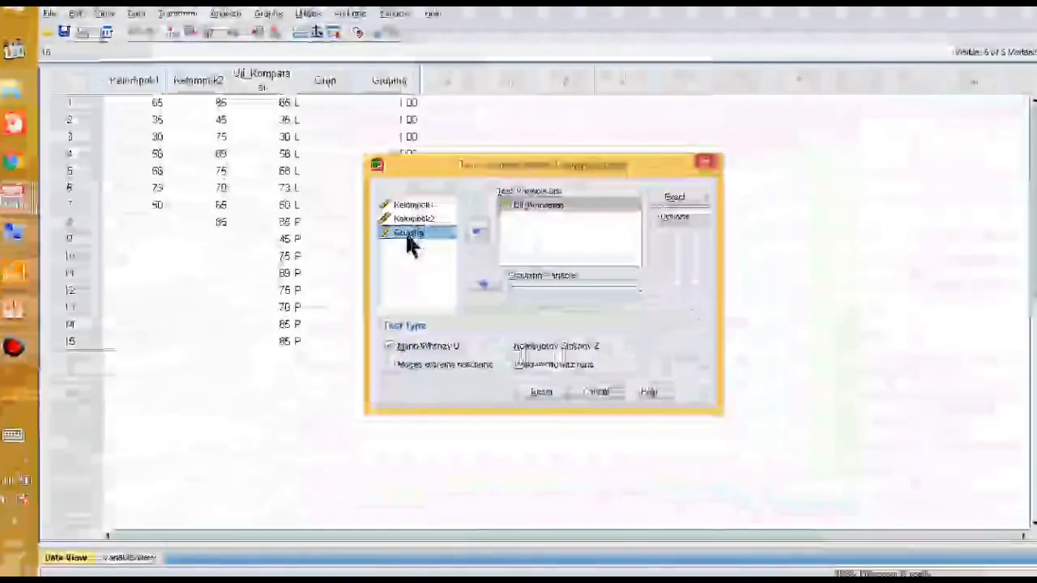
{"action": "left_click", "coordinate": [552, 344]}
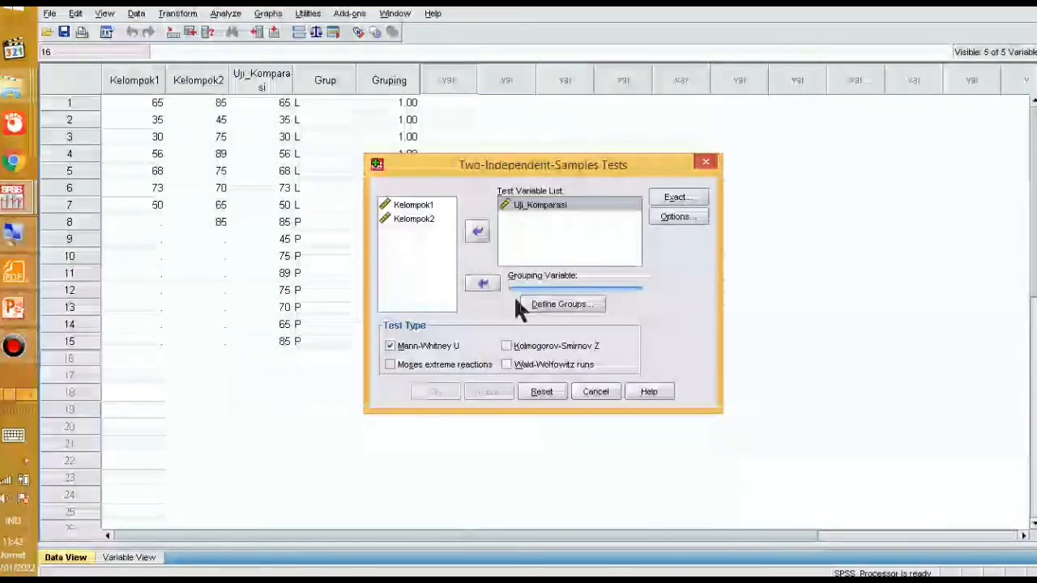
{"action": "left_click", "coordinate": [547, 308]}
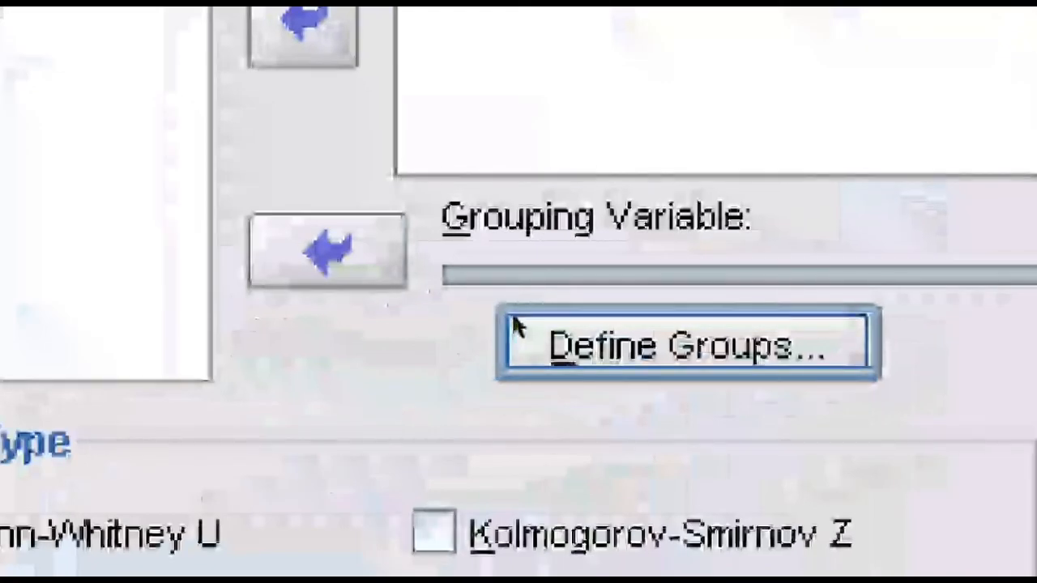
{"action": "left_click", "coordinate": [532, 309]}
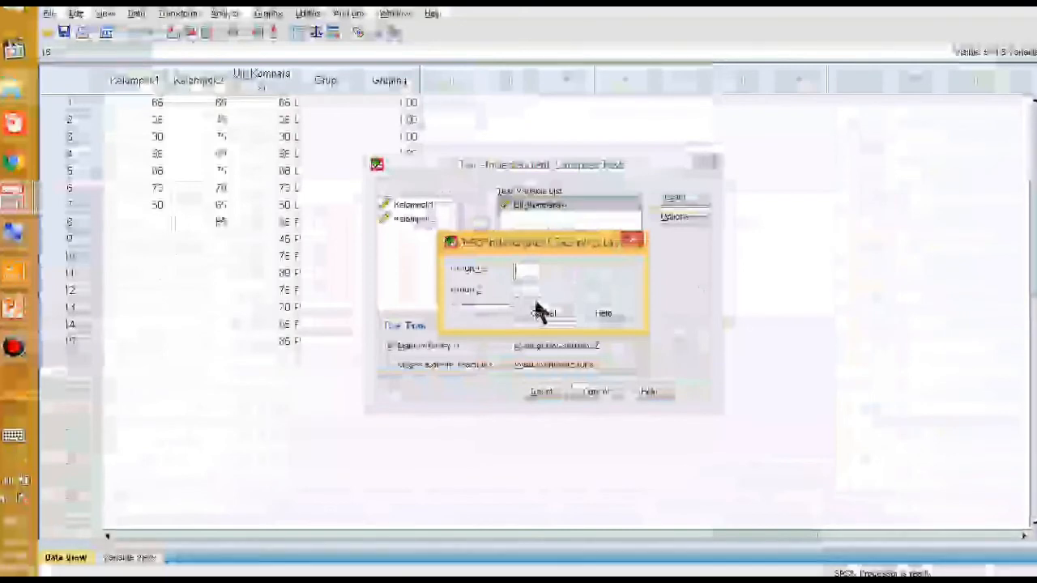
{"action": "type", "text": "1"}
{"action": "left_click", "coordinate": [528, 293]}
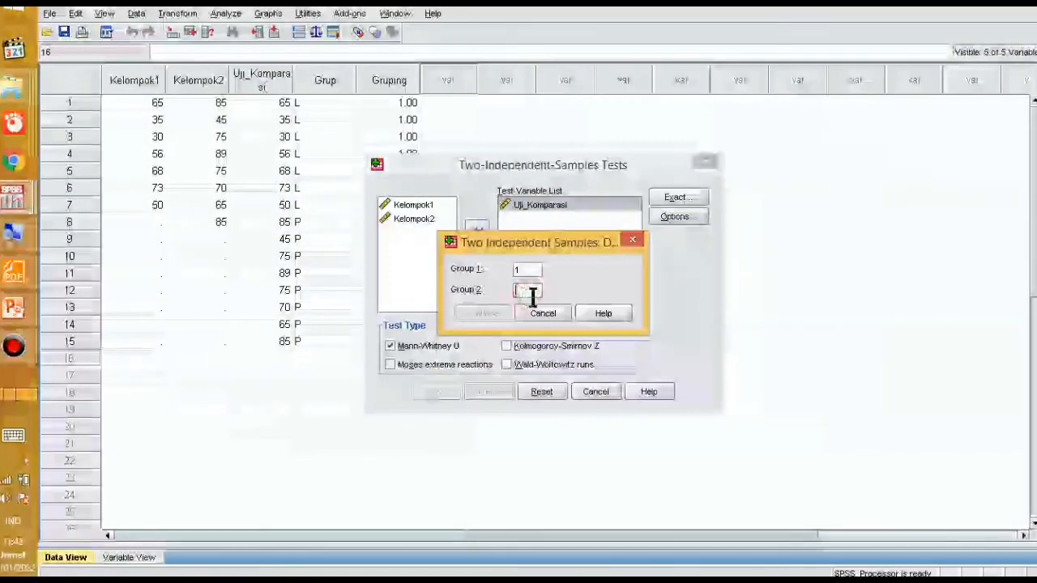
{"action": "type", "text": "2"}
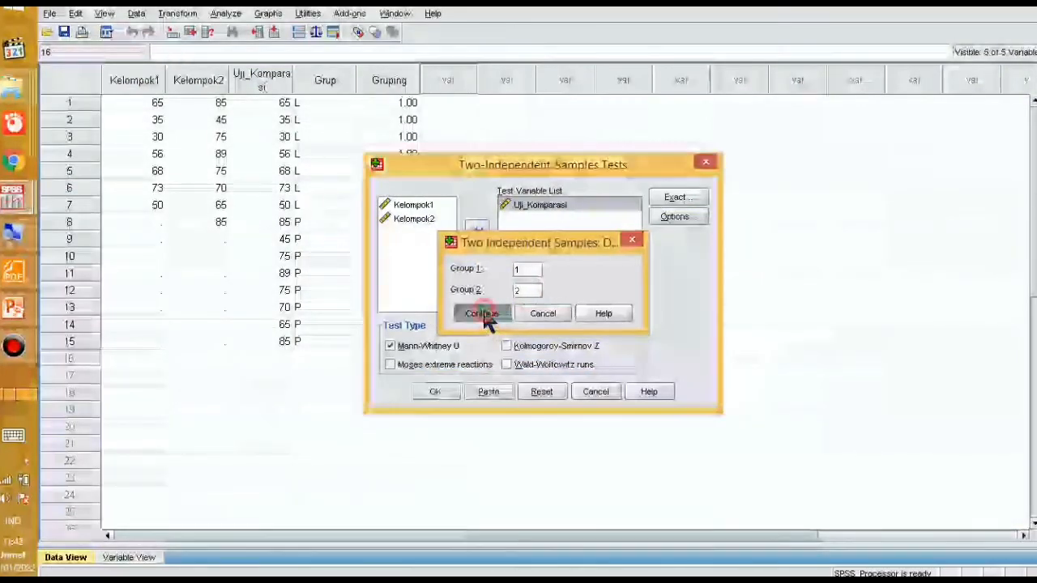
{"action": "left_click", "coordinate": [482, 315]}
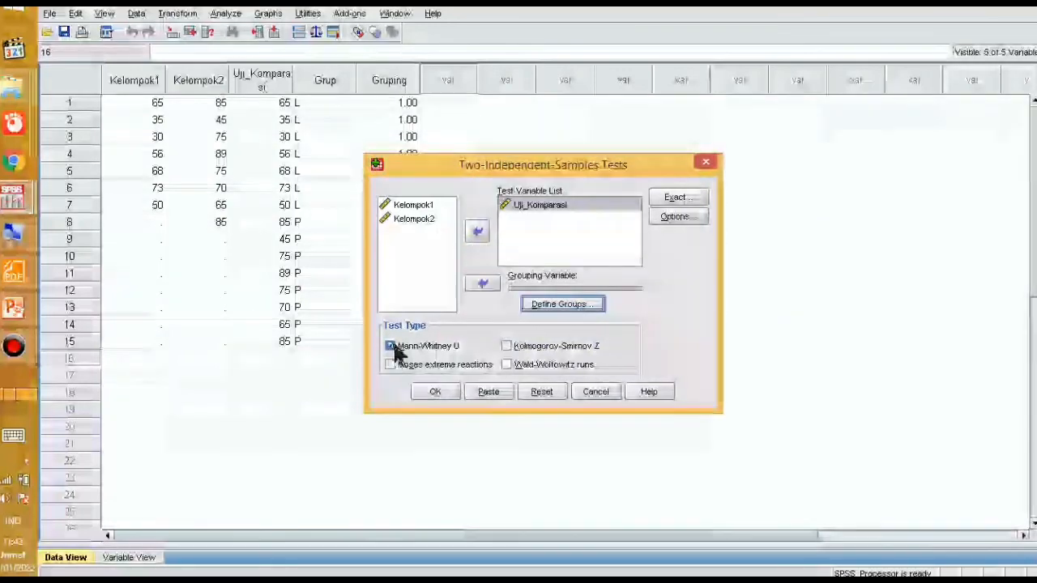
Step: Run the Mann-Whitney U test and select the Ranks table in the output
{"action": "left_click", "coordinate": [432, 392]}
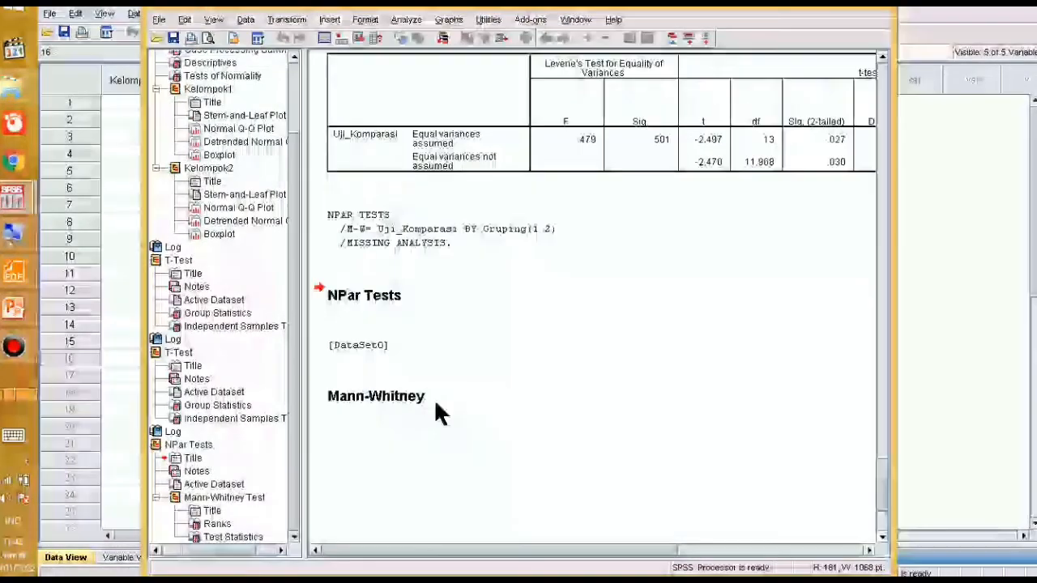
{"action": "left_click", "coordinate": [411, 297]}
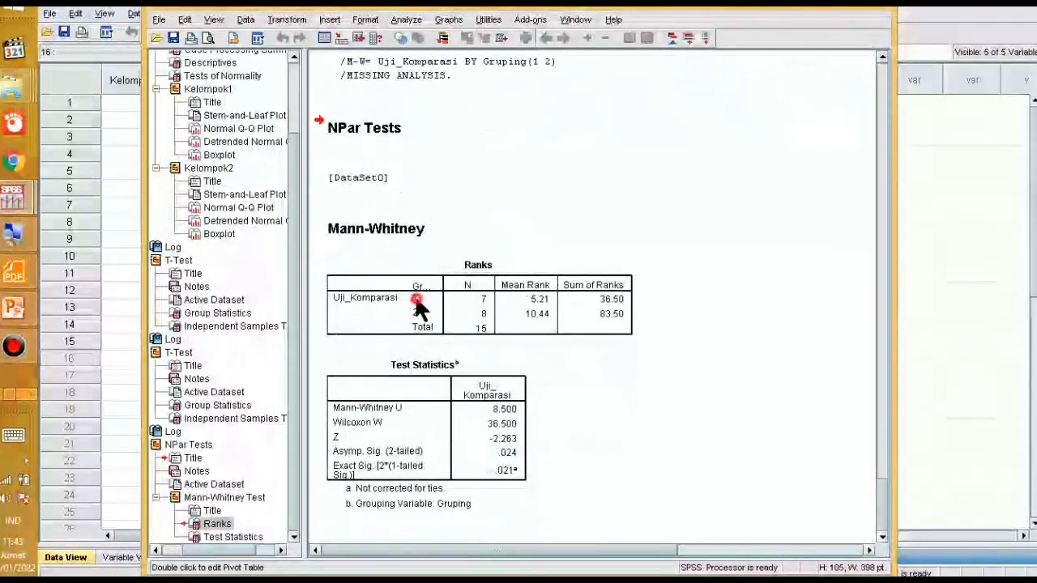
{"action": "left_click", "coordinate": [430, 405]}
{"action": "left_click", "coordinate": [433, 315]}
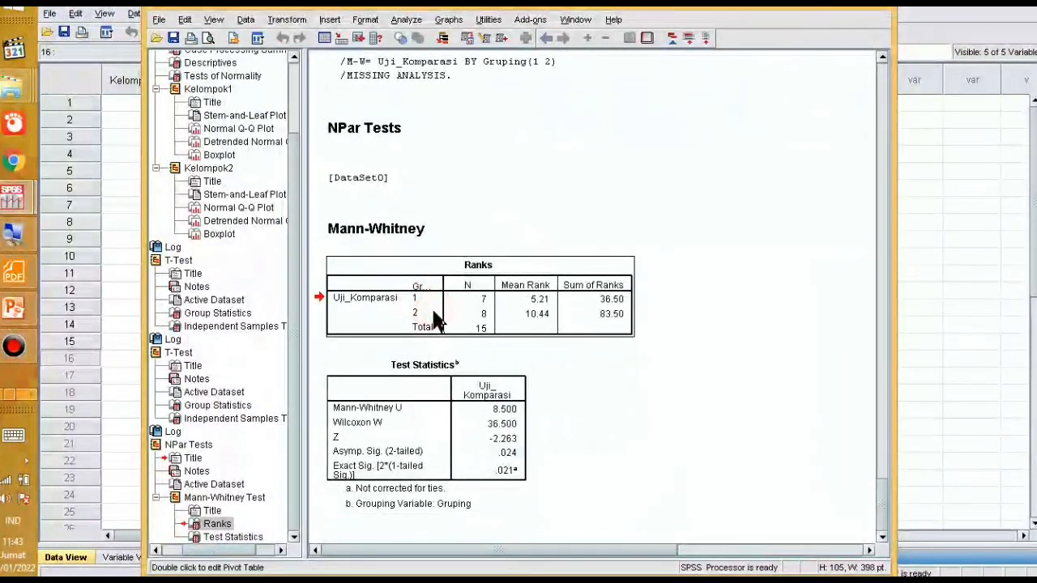